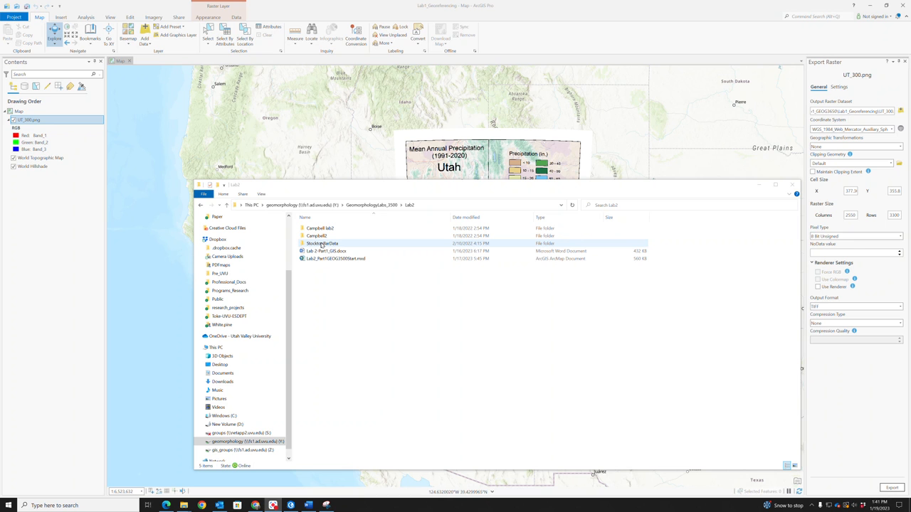
# Open the StocktonBarData folder in Lab2 and, back in ArcGIS Pro, hide the UT_300.png layer
pyautogui.doubleClick(321, 244)
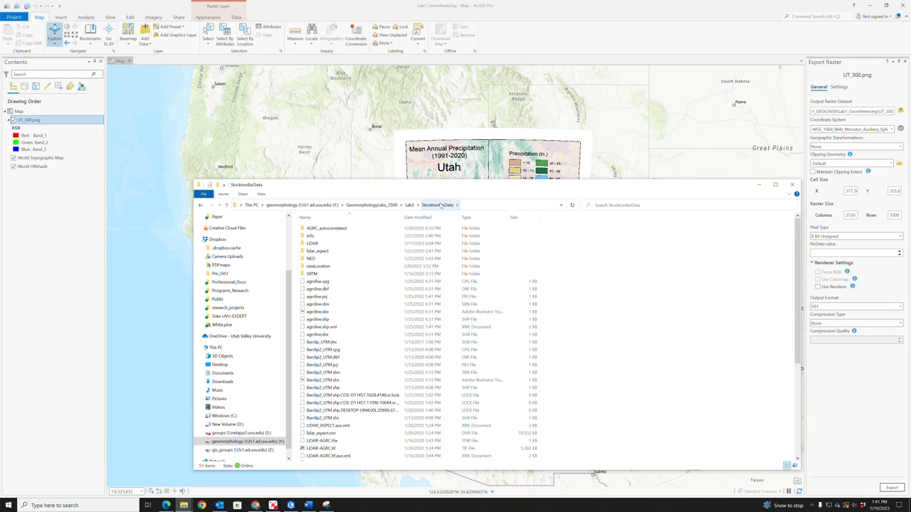
pyautogui.click(13, 126)
pyautogui.click(13, 121)
# Examine the basemap terrain around Stockton, Bauer and Tooele, Utah, at both regional and close-up scales
pyautogui.scroll(3, 491, 212)
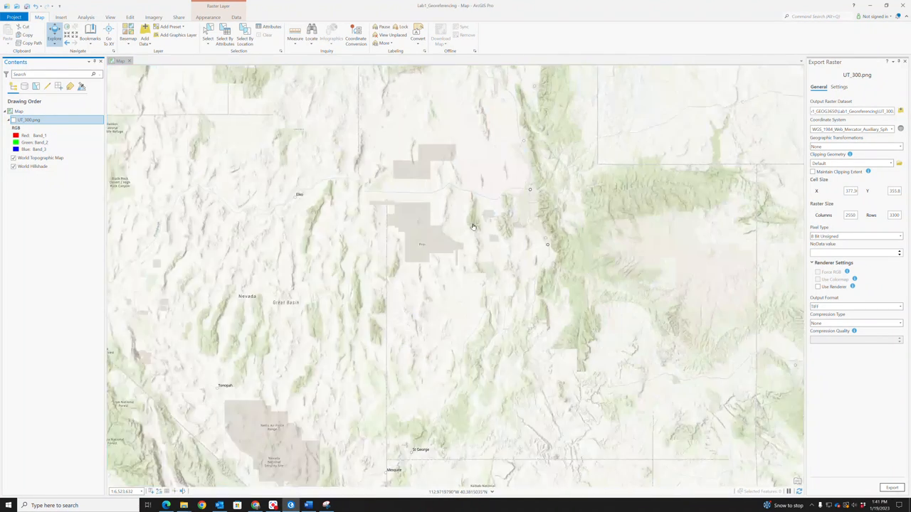
pyautogui.scroll(5, 491, 212)
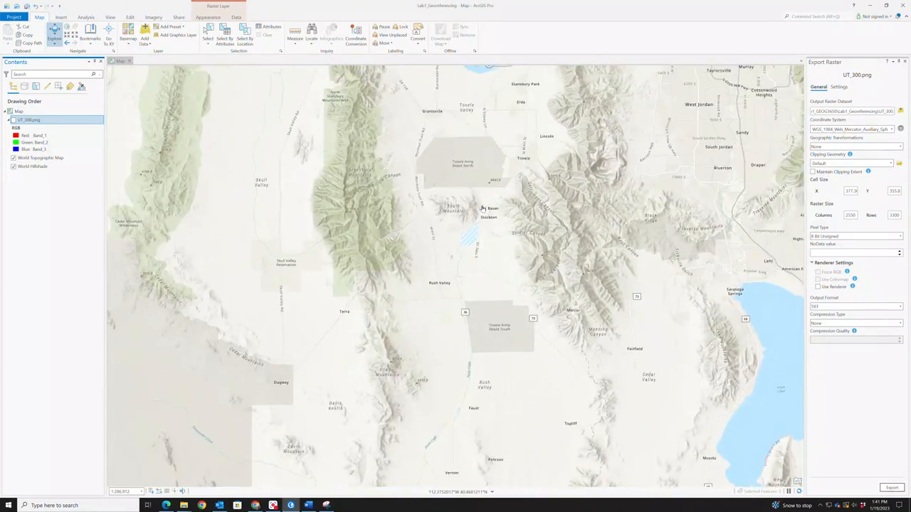
pyautogui.scroll(4, 486, 214)
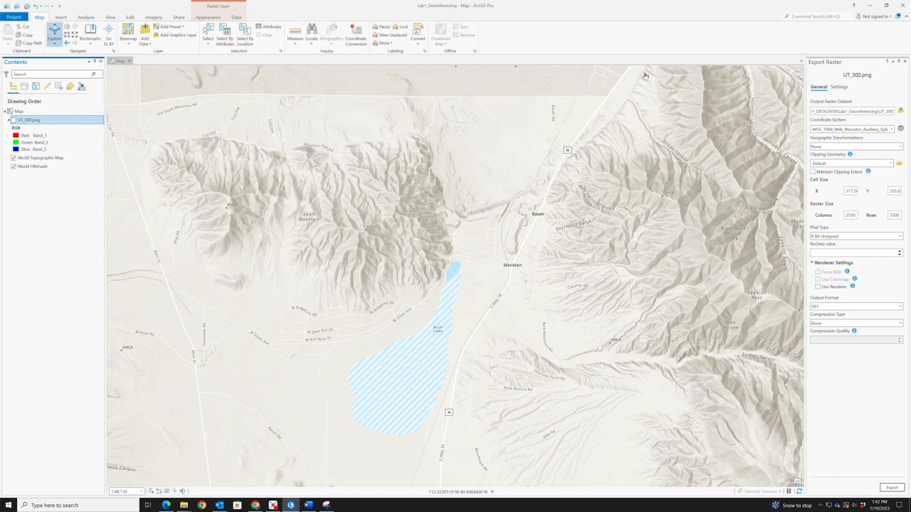
pyautogui.moveTo(689, 167); pyautogui.dragTo(561, 278)
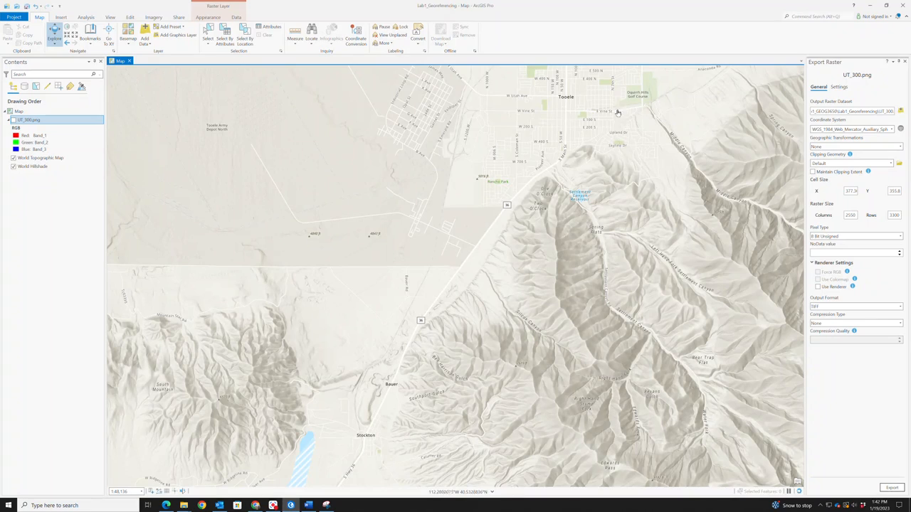
pyautogui.scroll(-5, 589, 192)
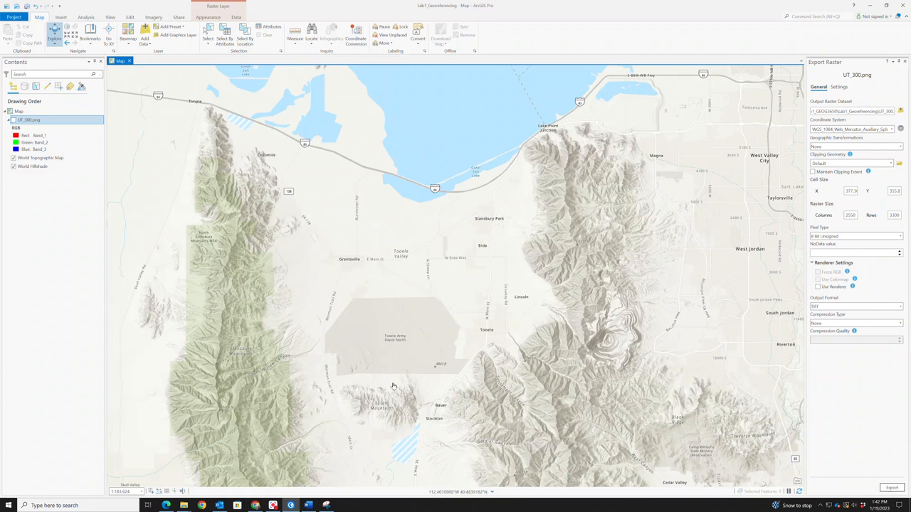
pyautogui.scroll(3, 464, 420)
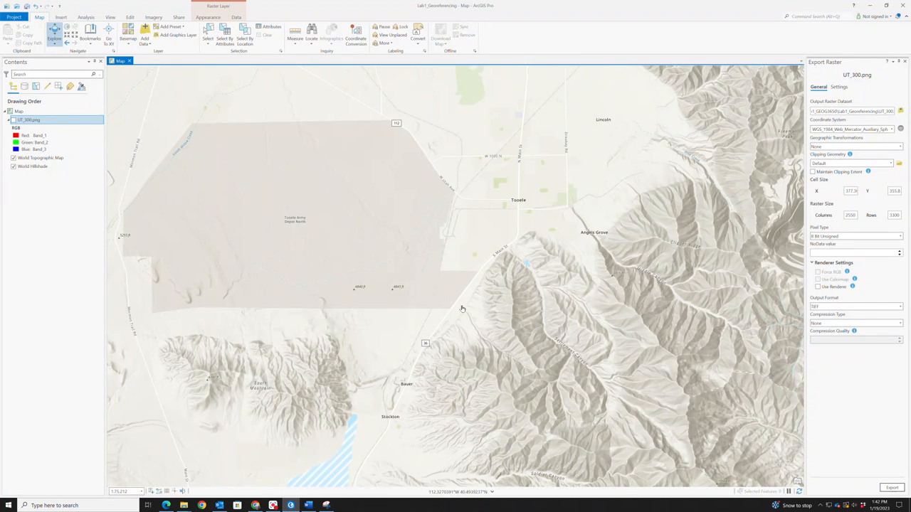
pyautogui.moveTo(446, 334); pyautogui.dragTo(459, 265)
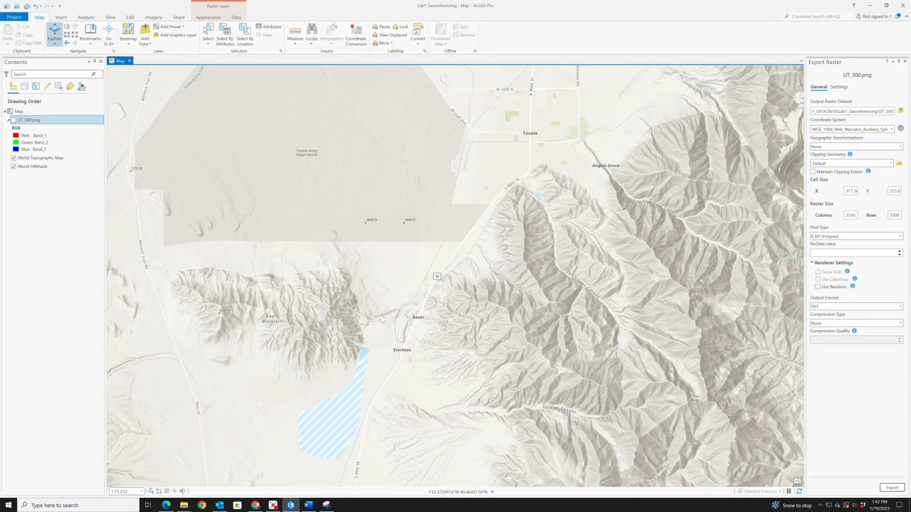
pyautogui.scroll(3, 402, 324)
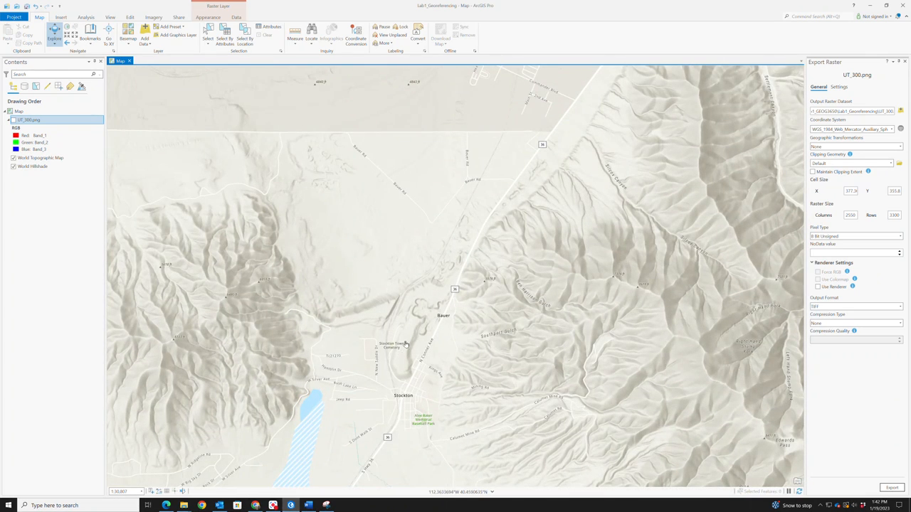
pyautogui.scroll(3, 409, 339)
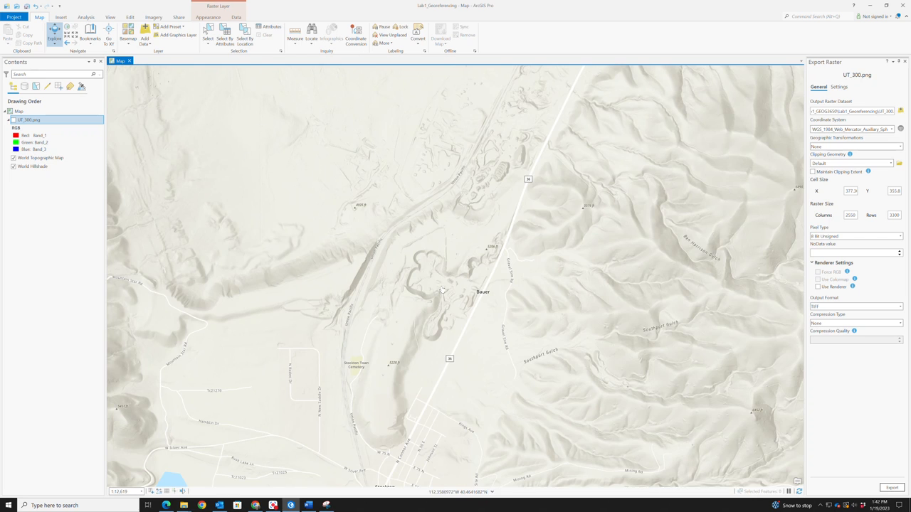
pyautogui.scroll(-3, 442, 290)
pyautogui.scroll(2, 466, 303)
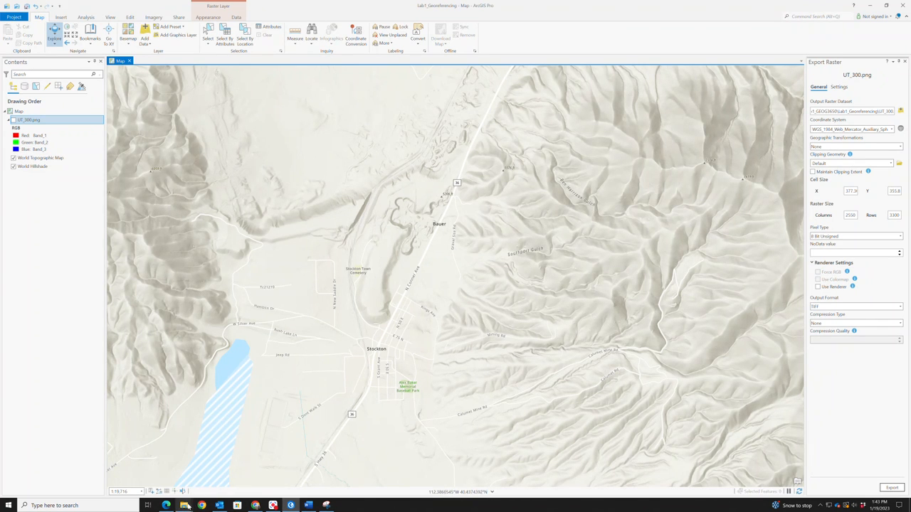
# Switch to File Explorer and open the Students_2023 folder inside GeomorphologyLabs_3500
pyautogui.moveTo(184, 505)
pyautogui.click(232, 448)
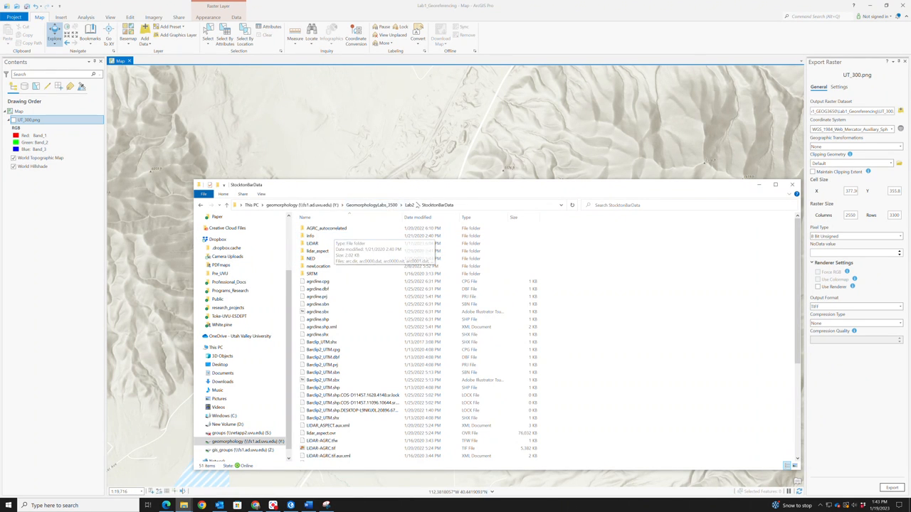
pyautogui.click(759, 185)
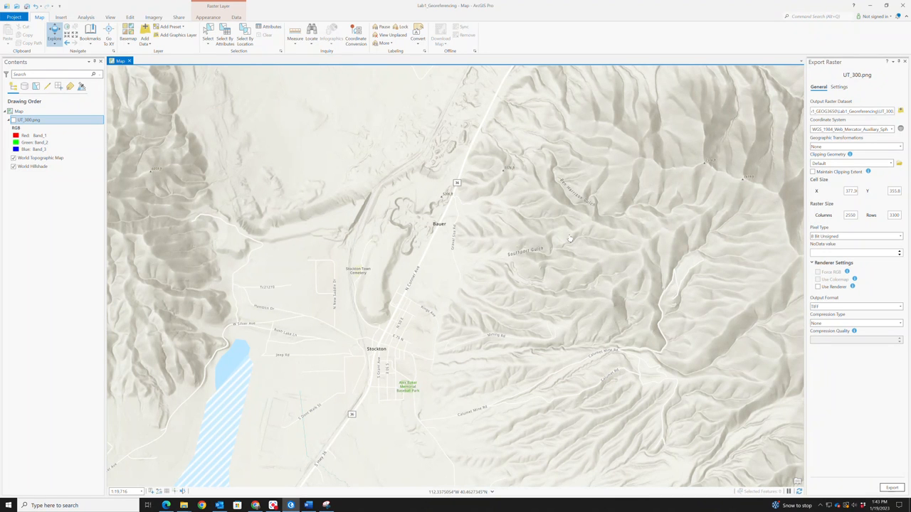
pyautogui.moveTo(189, 504)
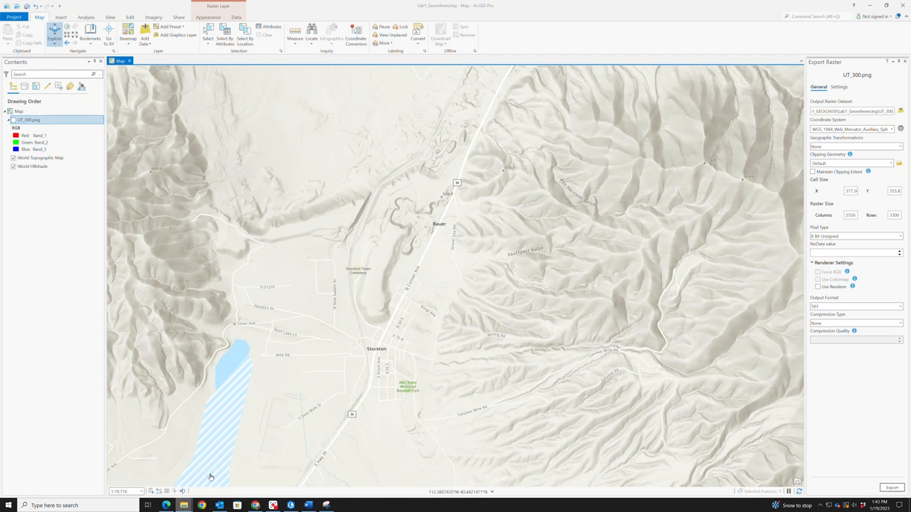
pyautogui.click(210, 478)
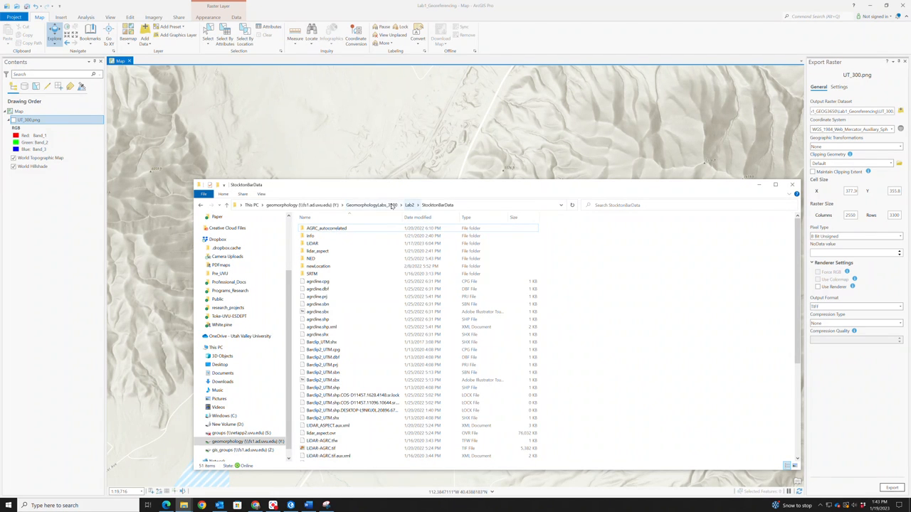
pyautogui.click(385, 205)
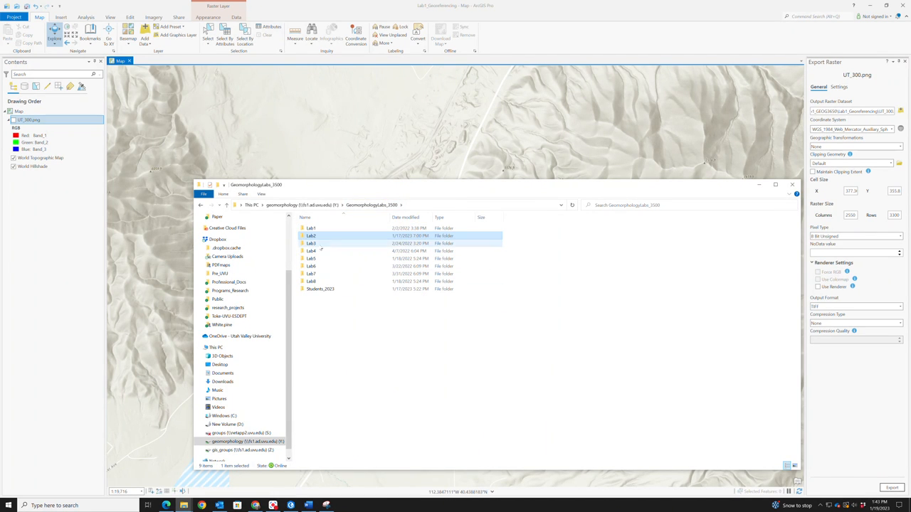
pyautogui.doubleClick(317, 290)
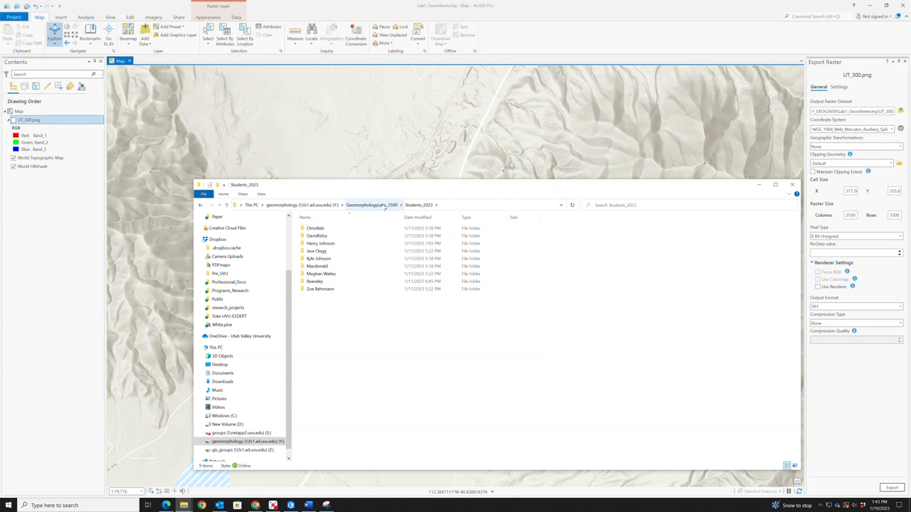
# Create a folder in GeomorphologyLabs_3500 named with the instructor's name followed by "_files", and return to ArcGIS Pro
pyautogui.rightClick(314, 324)
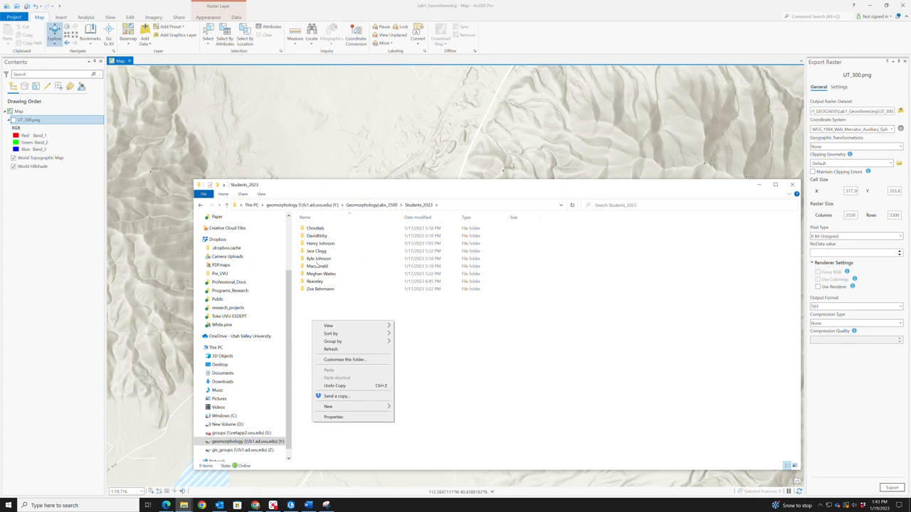
pyautogui.click(366, 206)
pyautogui.rightClick(320, 318)
pyautogui.moveTo(334, 402)
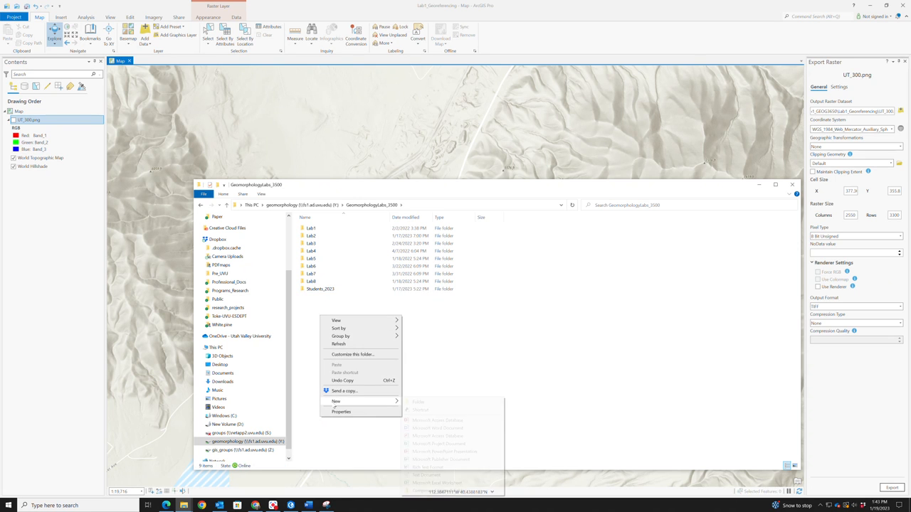
pyautogui.click(411, 403)
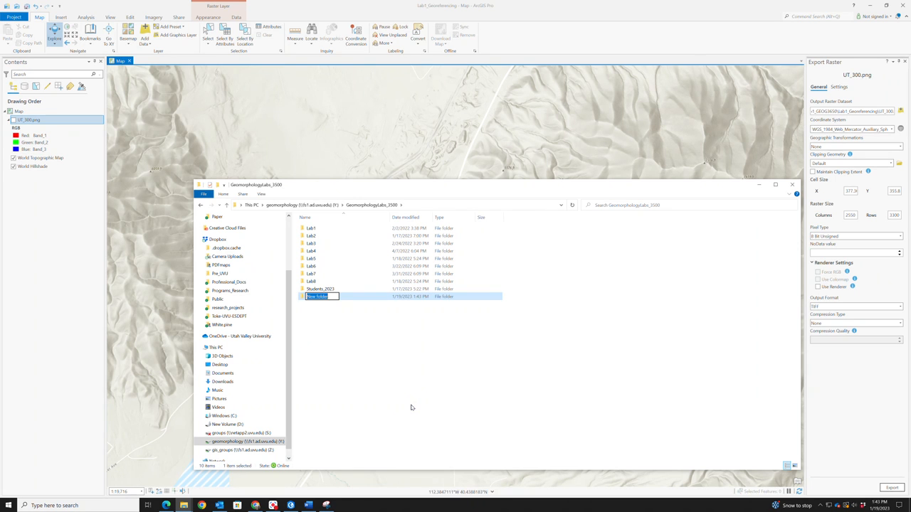
pyautogui.write('U')
pyautogui.write('rTO')
pyautogui.write('ke')
pyautogui.write('_files')
pyautogui.click(409, 405)
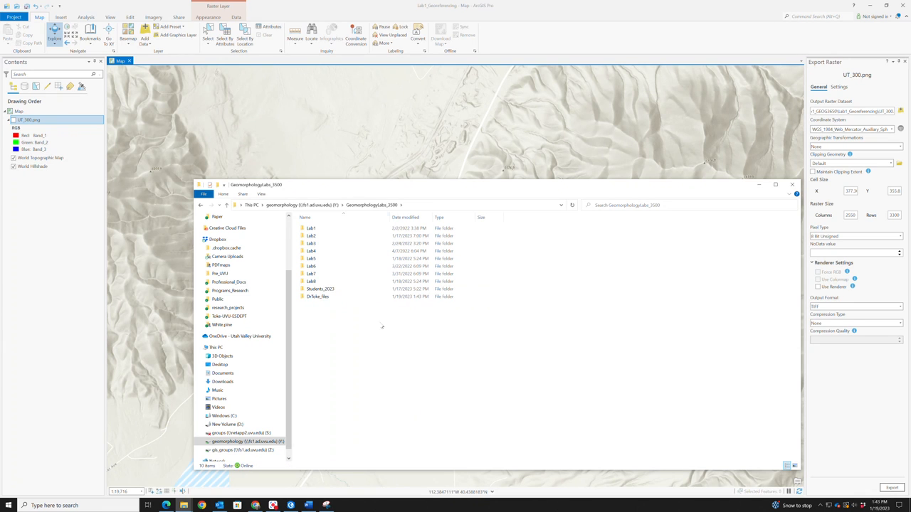
pyautogui.click(181, 106)
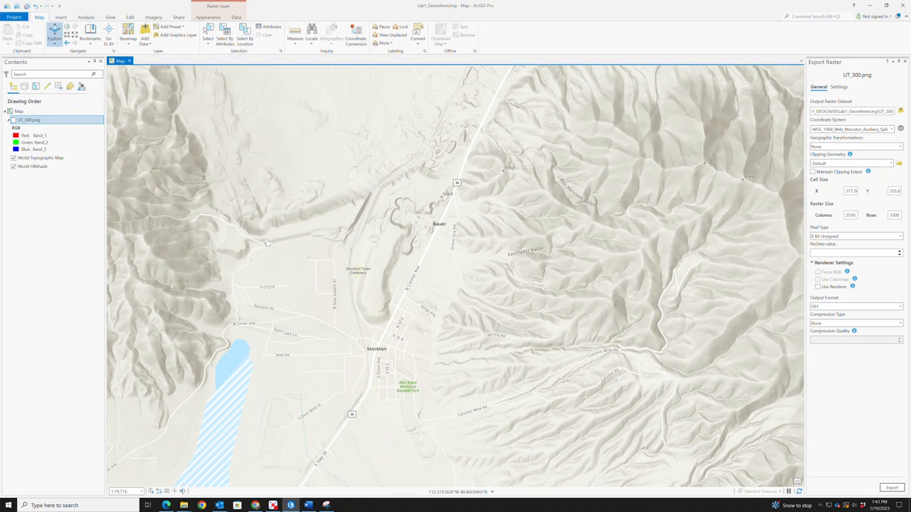
# In File Explorer, browse to Lab2's StocktonBarData folder and select the LIDAR-NED.tif raster
pyautogui.moveTo(183, 505)
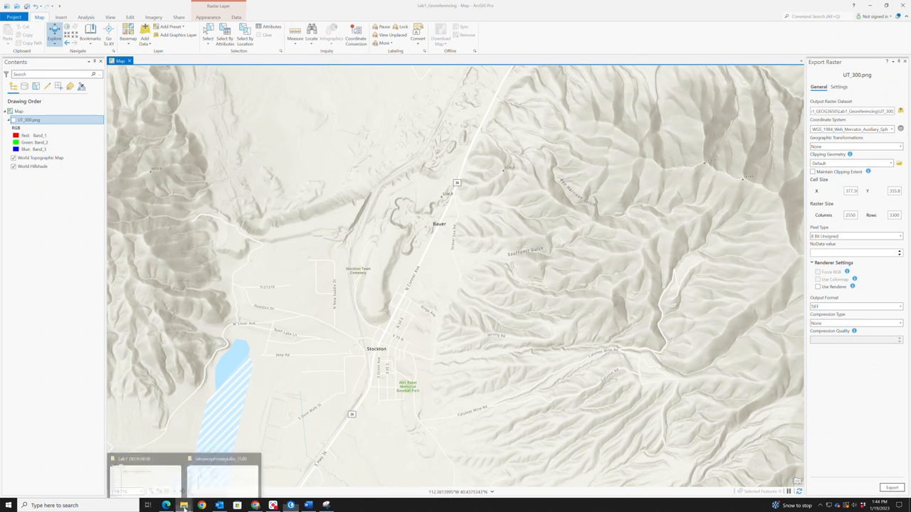
pyautogui.click(206, 475)
pyautogui.click(312, 237)
pyautogui.doubleClick(313, 239)
pyautogui.doubleClick(314, 246)
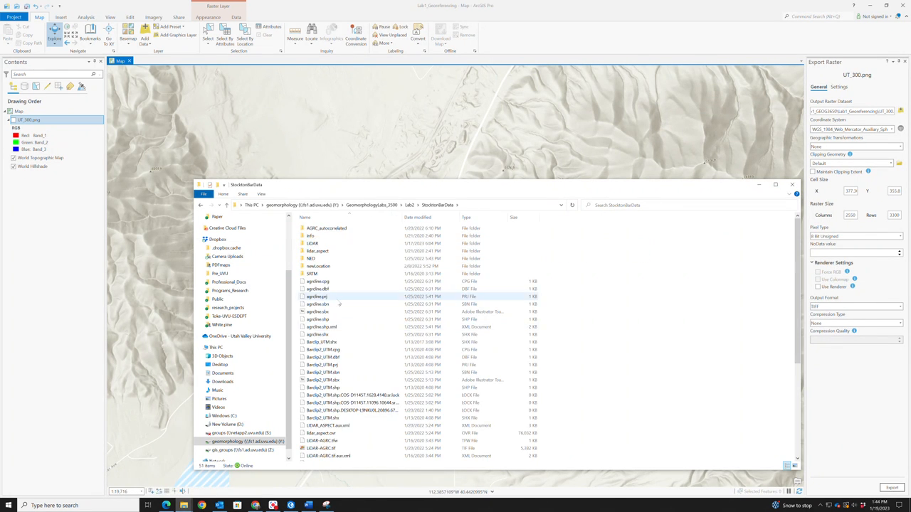
pyautogui.scroll(-6, 340, 304)
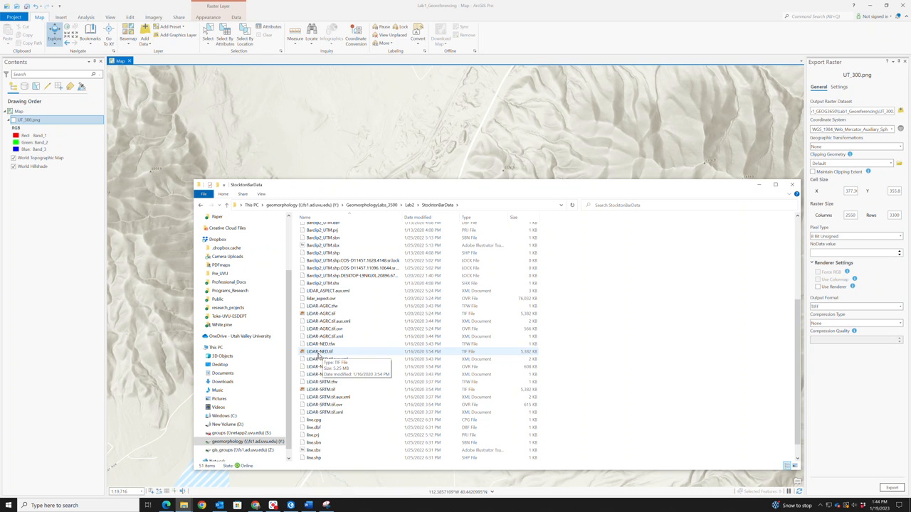
pyautogui.moveTo(318, 356)
pyautogui.mouseDown()
pyautogui.moveTo(313, 329)
pyautogui.moveTo(180, 296)
pyautogui.moveTo(329, 353)
pyautogui.mouseUp()
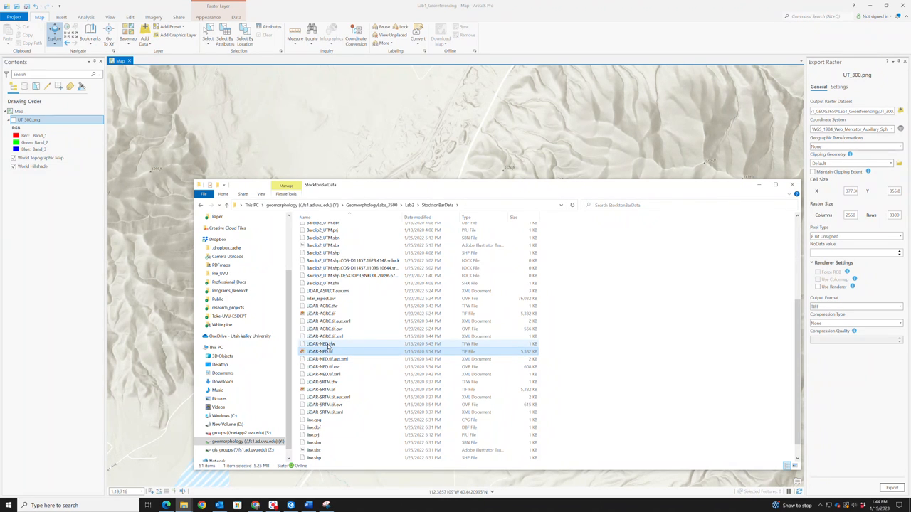
# Switch to ArcGIS Pro, display the project catalog and collapse its Documents and Lab1_Georeferencing folders
pyautogui.click(114, 20)
pyautogui.click(114, 19)
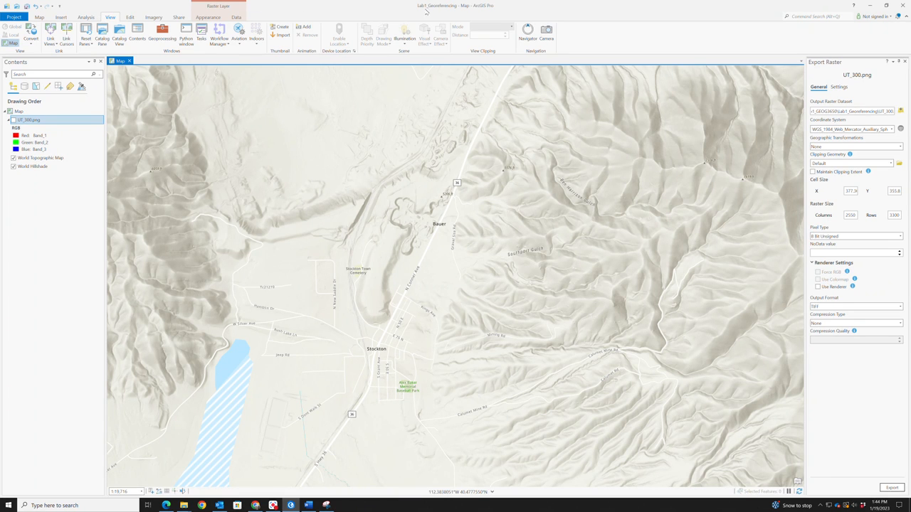
pyautogui.click(104, 37)
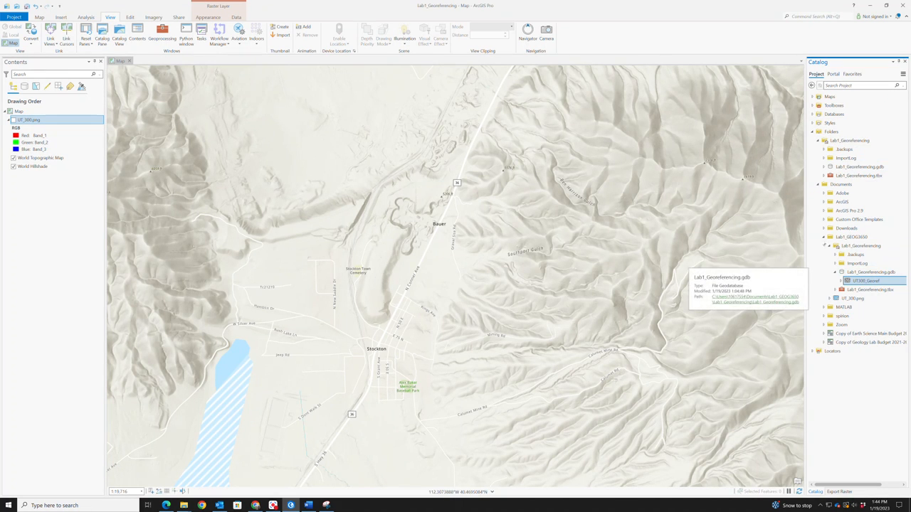
pyautogui.click(818, 185)
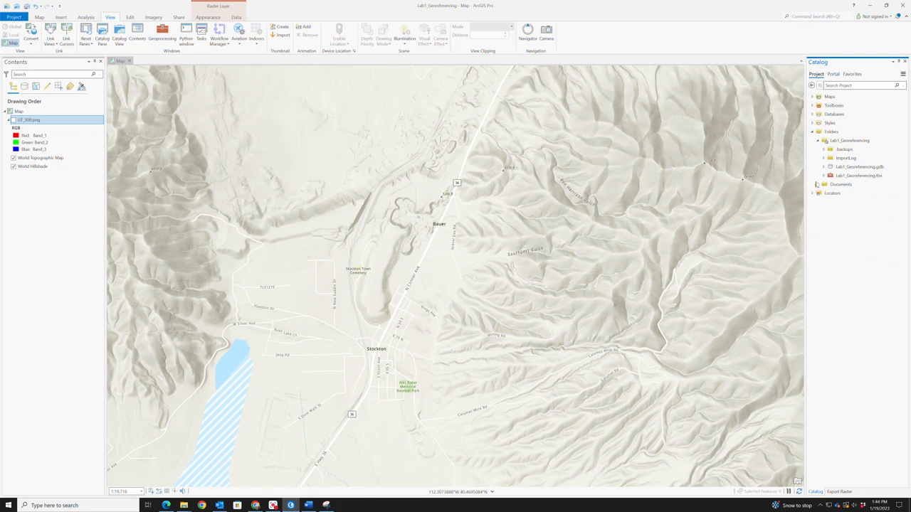
pyautogui.click(818, 141)
# Add a project folder connection to GeomorphologyLabs_3500 on the geomorphology (Y:) network drive
pyautogui.rightClick(831, 133)
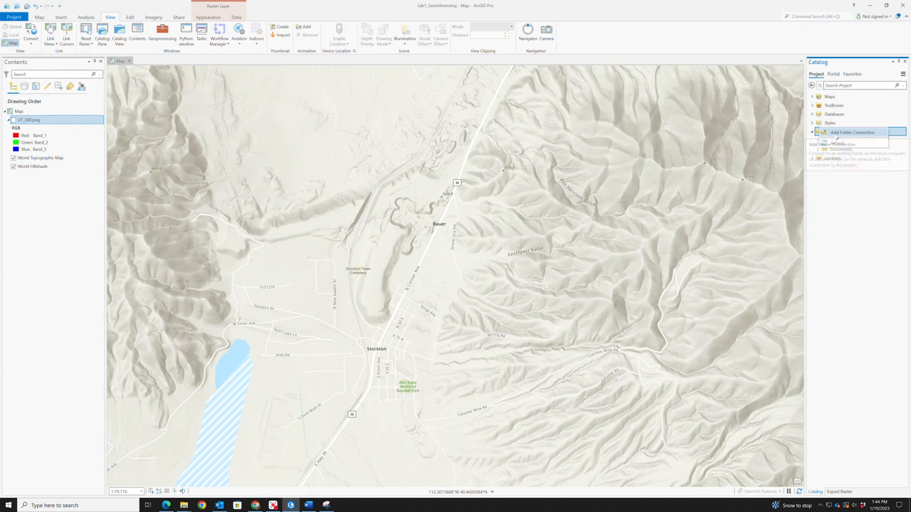
pyautogui.click(847, 133)
pyautogui.scroll(-1, 440, 282)
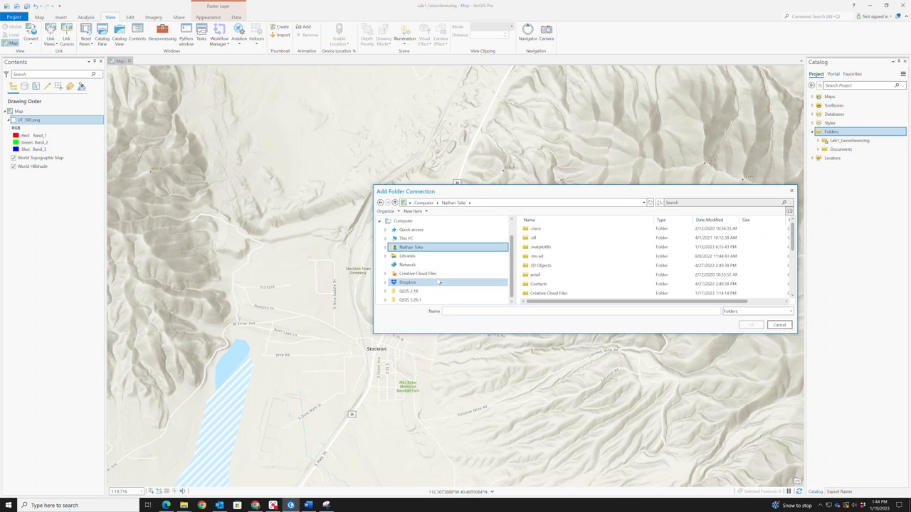
pyautogui.scroll(1, 405, 270)
pyautogui.click(383, 256)
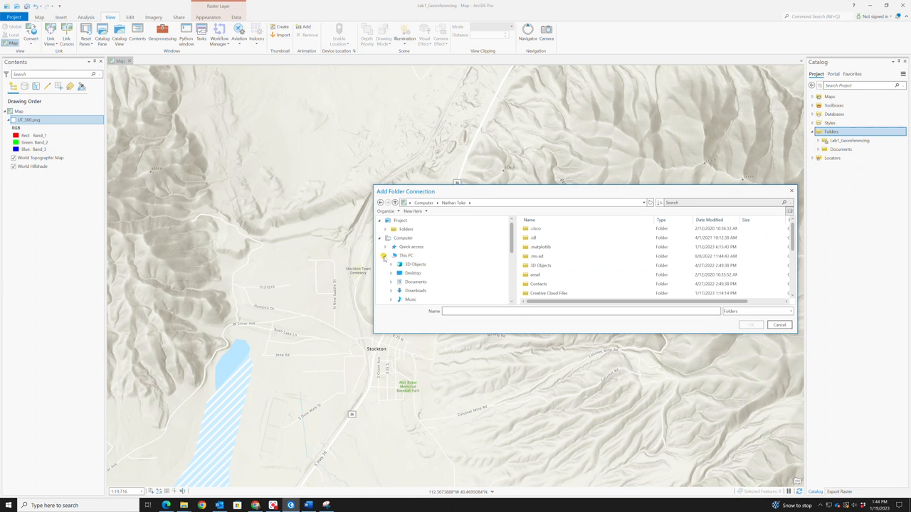
pyautogui.scroll(-4, 419, 276)
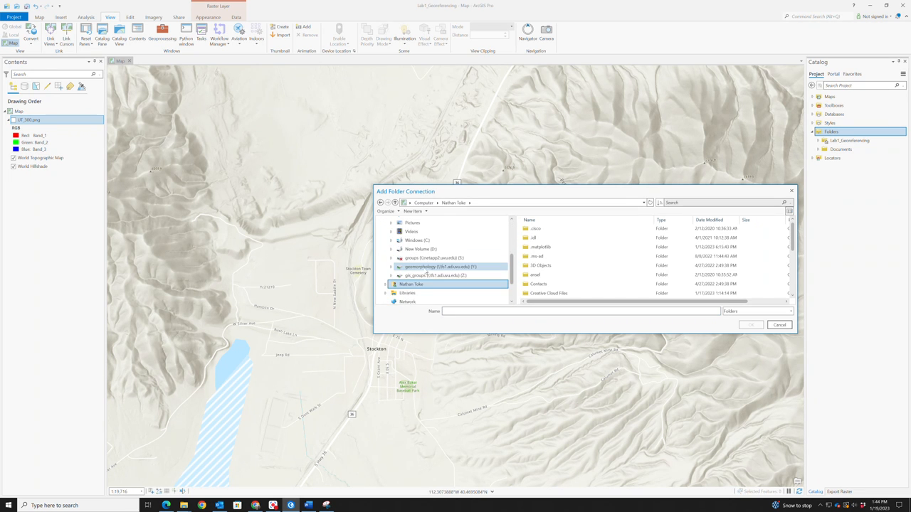
pyautogui.click(426, 268)
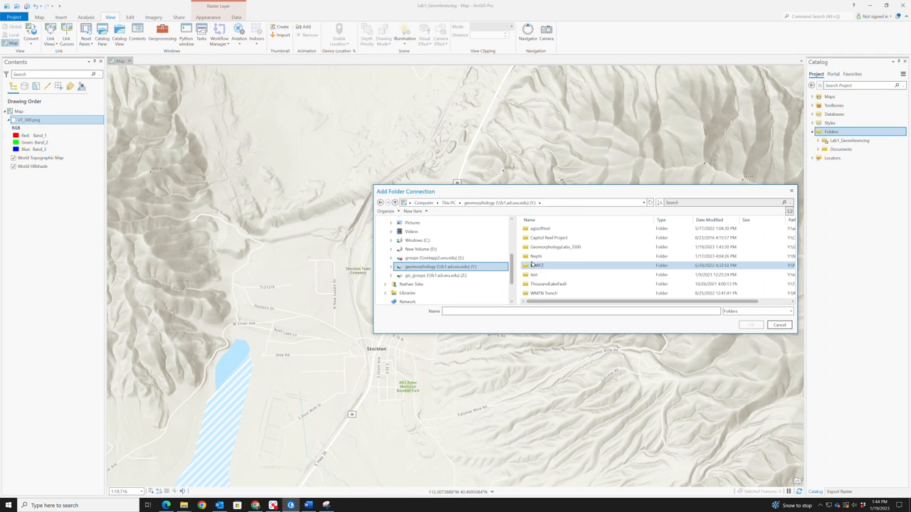
pyautogui.click(537, 248)
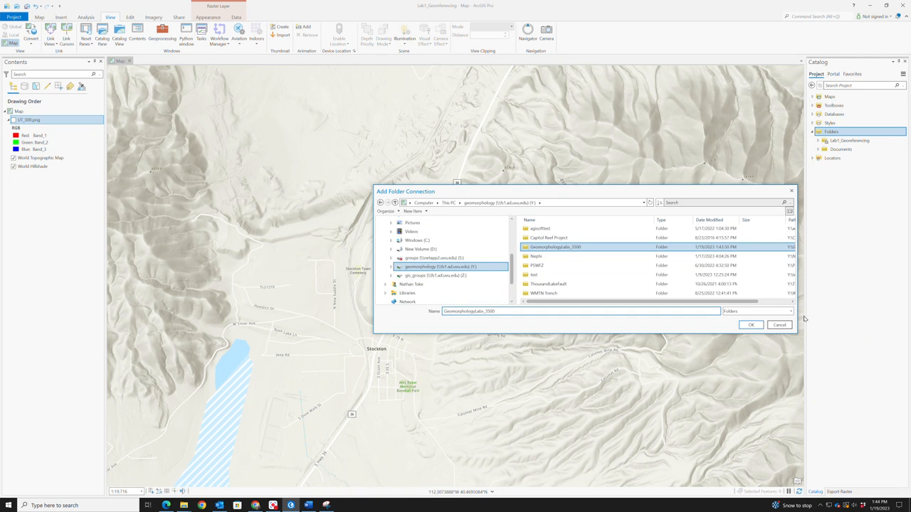
pyautogui.click(751, 324)
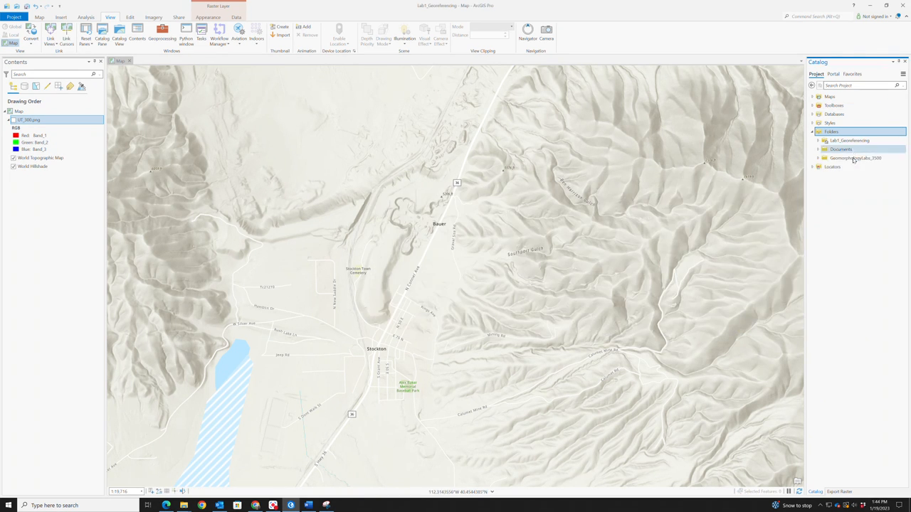
# Add AGRC_barclip.tif from the AGRC_autocorrelated folder in Lab2's StocktonBarData to the map
pyautogui.click(817, 158)
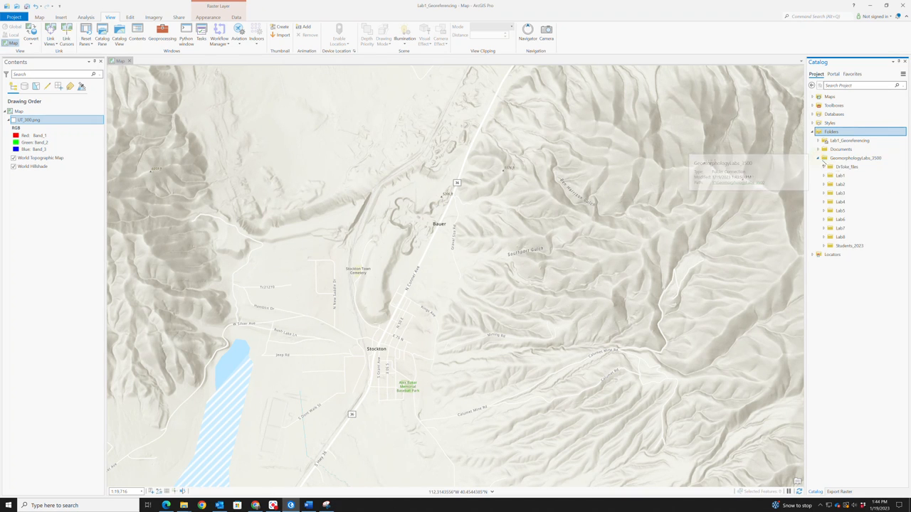
pyautogui.doubleClick(840, 185)
pyautogui.doubleClick(854, 212)
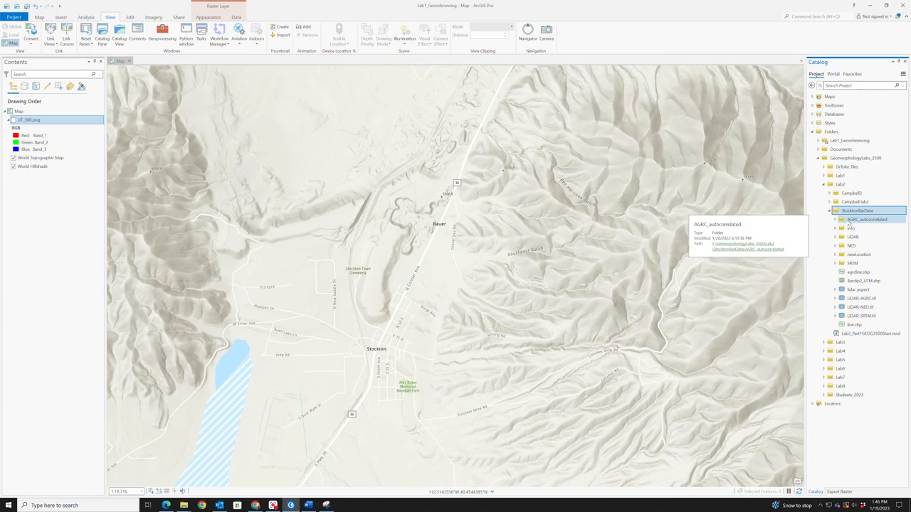
pyautogui.click(849, 222)
pyautogui.click(835, 219)
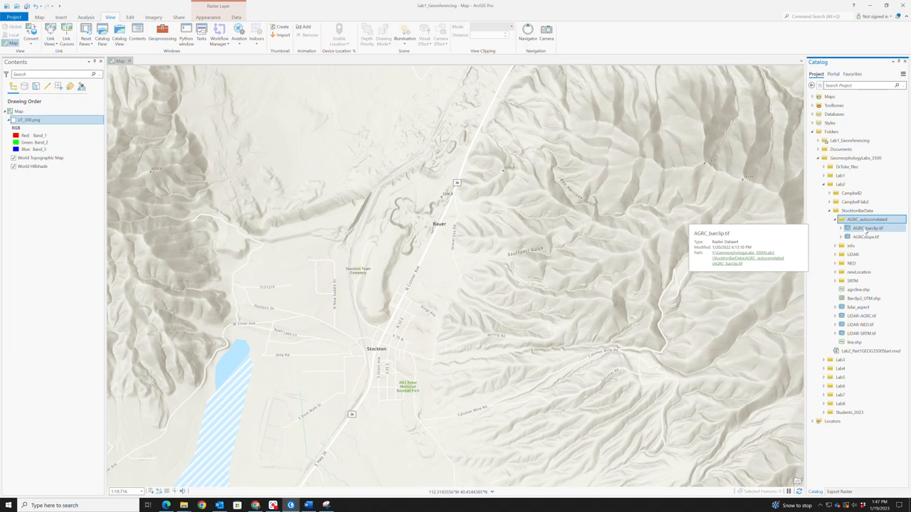
pyautogui.moveTo(865, 231); pyautogui.dragTo(554, 226)
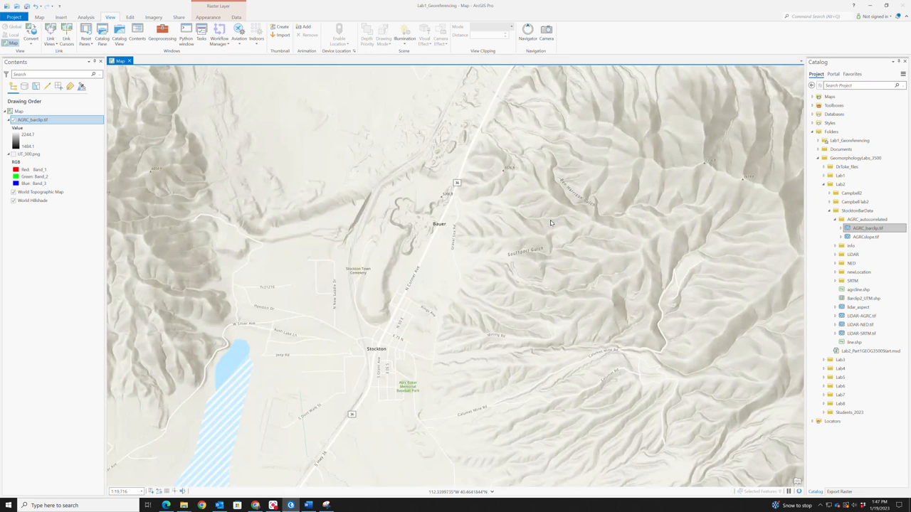
# Examine the AGRC_barclip.tif raster's extent and its pixel size up close on the map
pyautogui.scroll(-3, 360, 273)
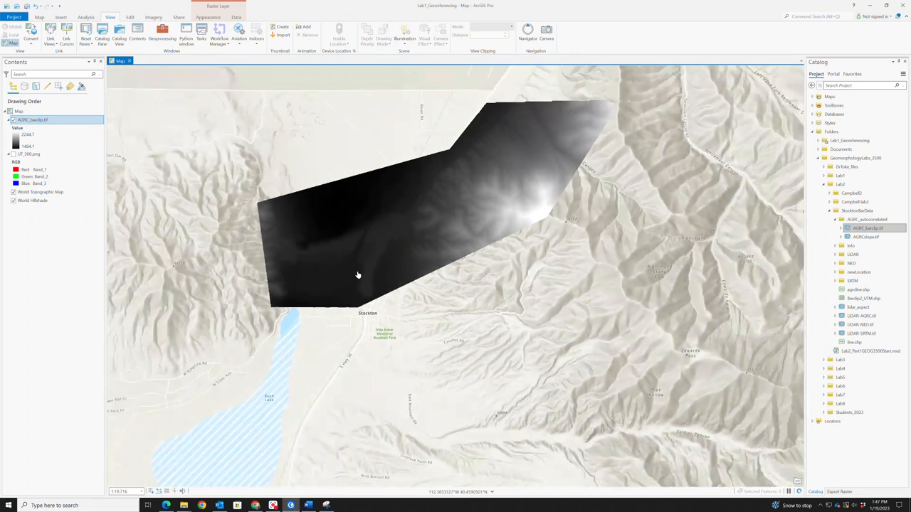
pyautogui.moveTo(432, 173); pyautogui.dragTo(432, 263)
pyautogui.scroll(4, 429, 289)
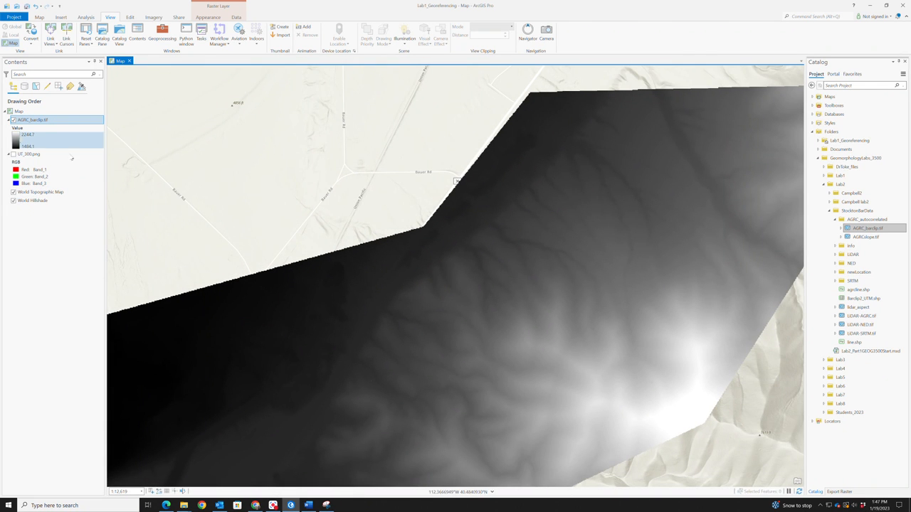
pyautogui.scroll(3, 483, 236)
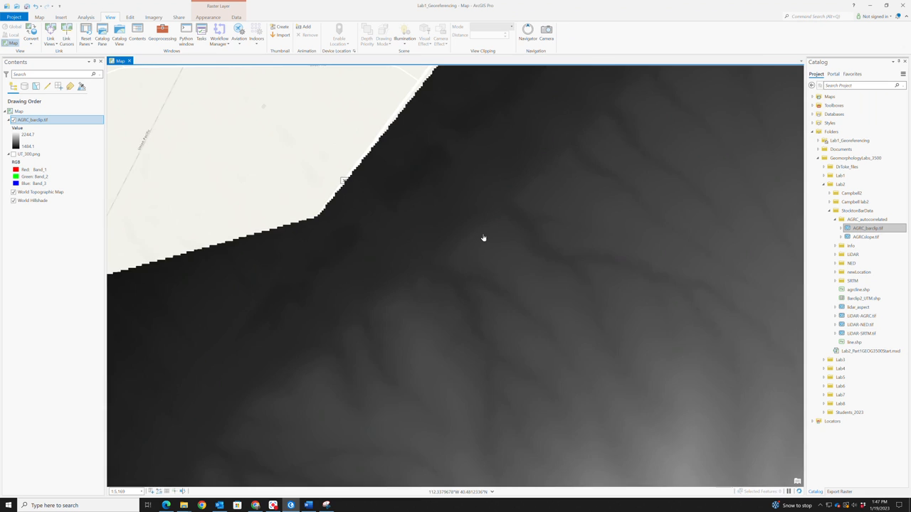
pyautogui.scroll(2, 484, 238)
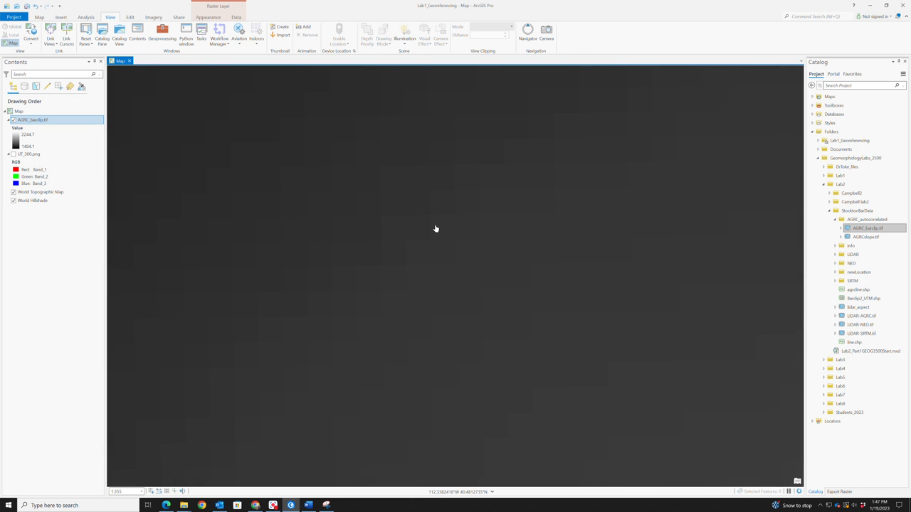
pyautogui.scroll(-5, 436, 229)
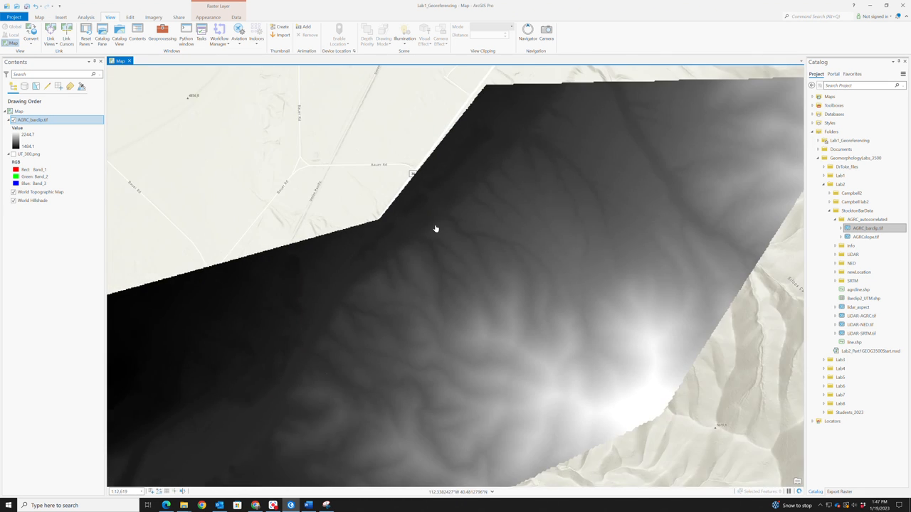
pyautogui.scroll(-3, 436, 229)
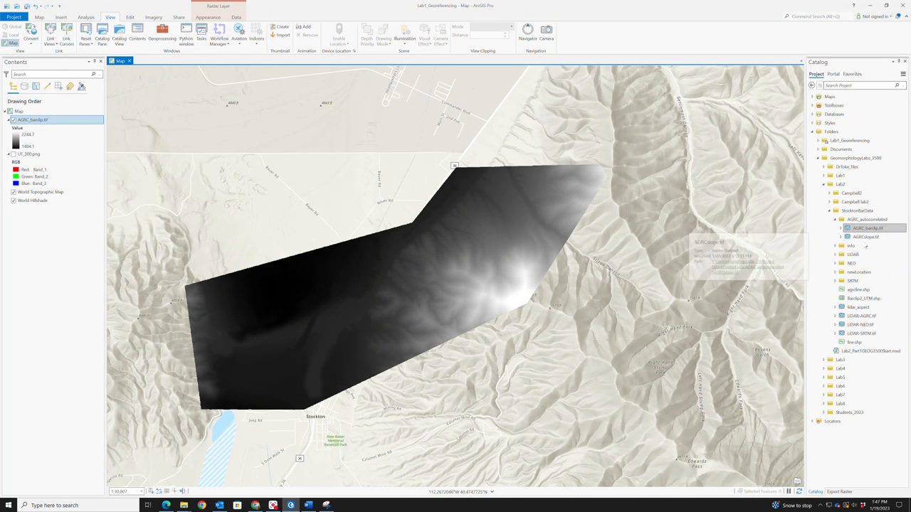
# Add LIDAR_barclip.tif from the LiDAR folder to the map and examine its detail up close
pyautogui.click(835, 254)
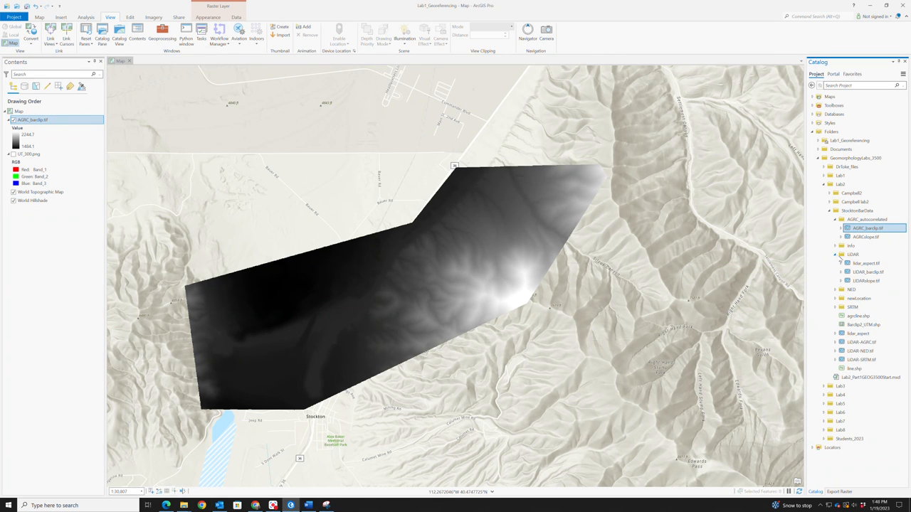
pyautogui.click(860, 274)
pyautogui.moveTo(859, 274); pyautogui.dragTo(635, 295)
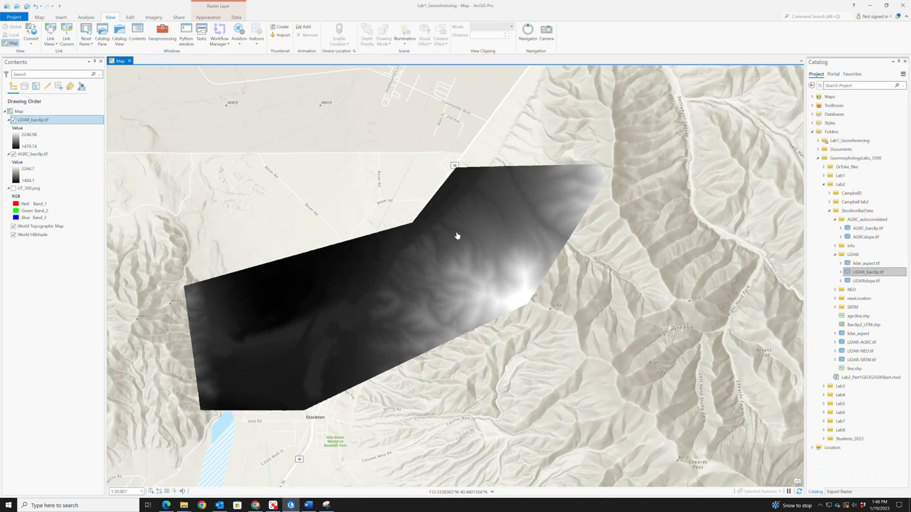
pyautogui.scroll(3, 452, 232)
pyautogui.scroll(3, 414, 222)
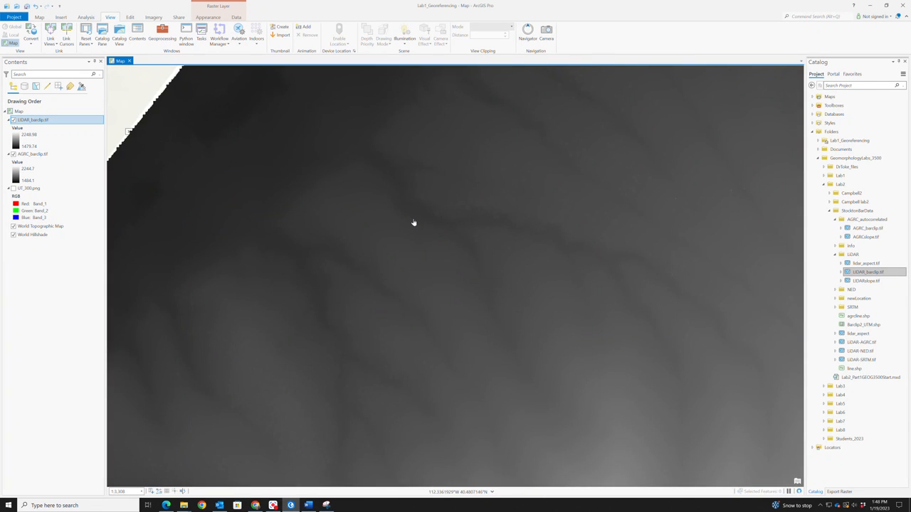
pyautogui.scroll(3, 413, 223)
pyautogui.scroll(-3, 414, 222)
pyautogui.scroll(-10, 414, 222)
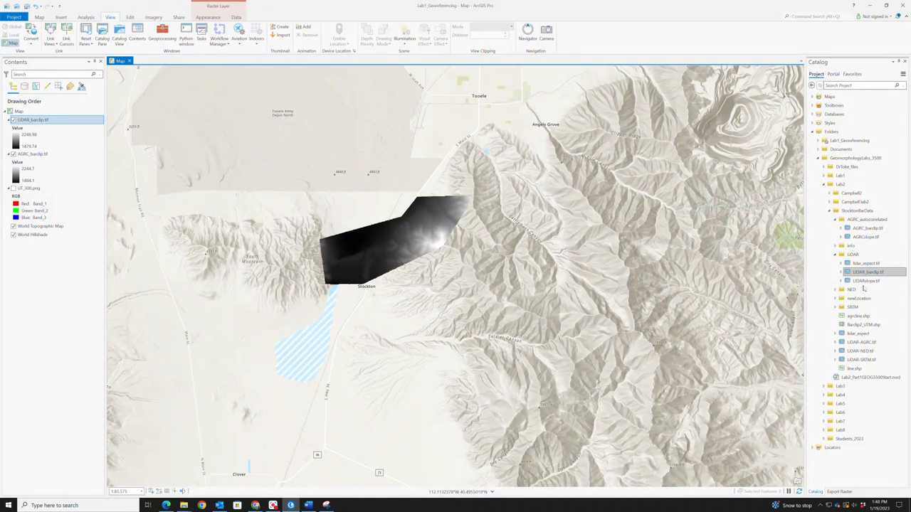
# Add NED_barclip2.tif from the NED folder and SRTM_barclip.tif from the SRTM folder to the map
pyautogui.click(836, 291)
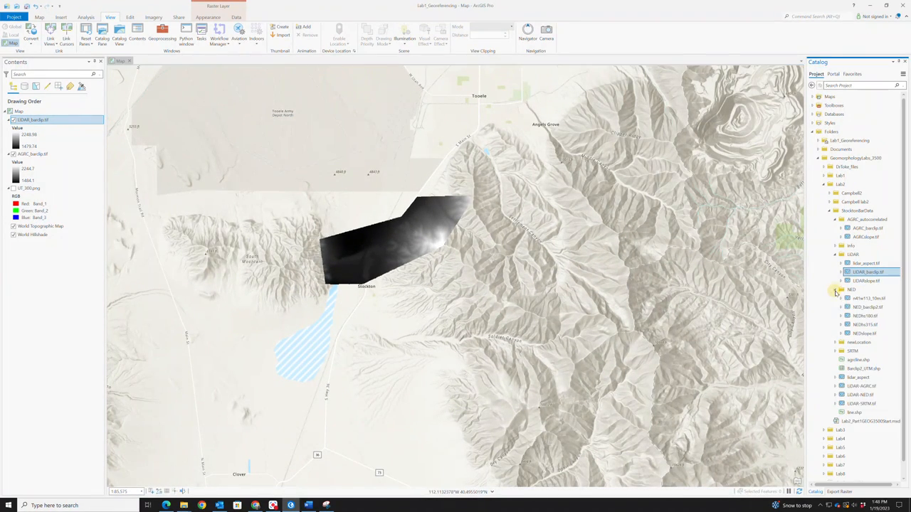
pyautogui.moveTo(867, 307); pyautogui.dragTo(527, 301)
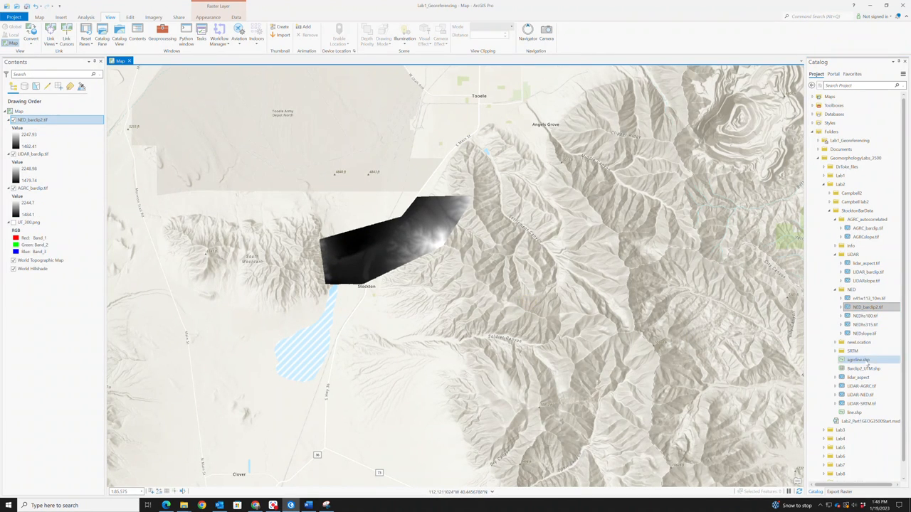
pyautogui.click(836, 352)
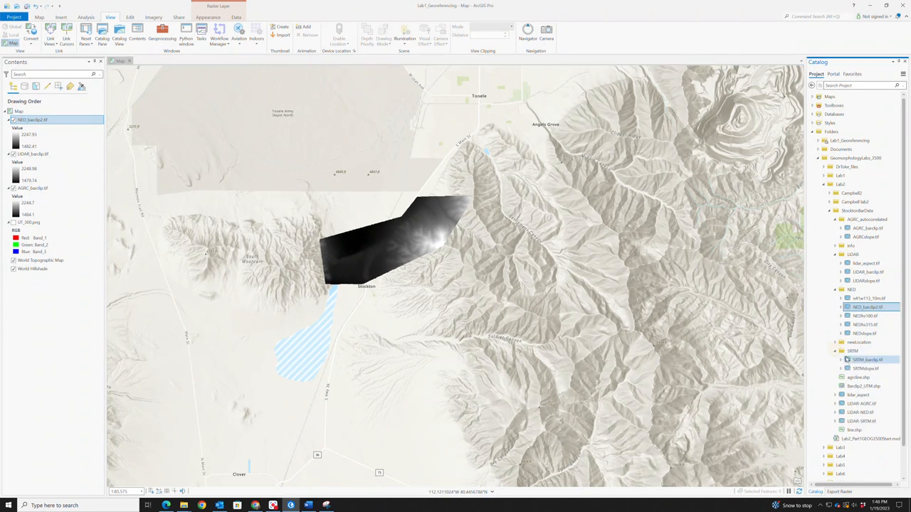
pyautogui.moveTo(868, 359); pyautogui.dragTo(507, 324)
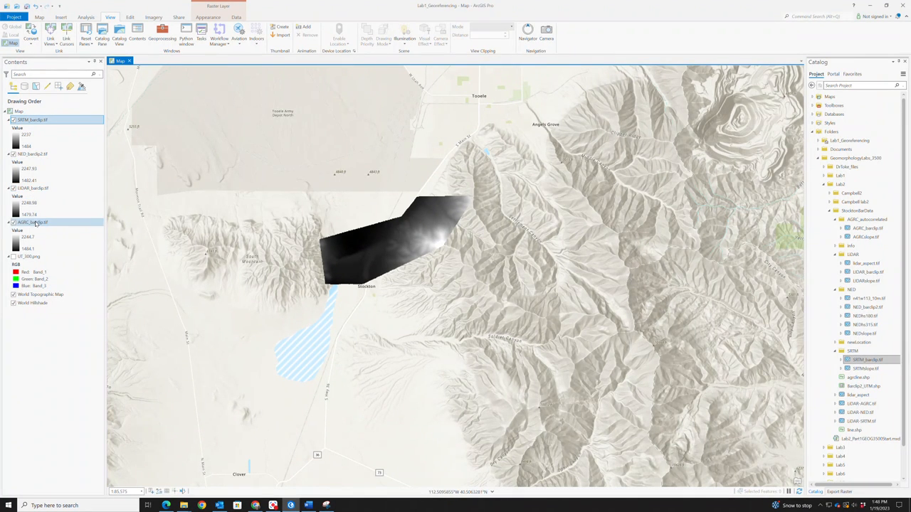
# Reorder the elevation layers as LIDAR_barclip, AGRC_barclip, NED_barclip2 and SRTM_barclip, from uppermost to lowest
pyautogui.click(32, 155)
pyautogui.moveTo(44, 252); pyautogui.dragTo(32, 235)
pyautogui.moveTo(37, 122); pyautogui.dragTo(60, 251)
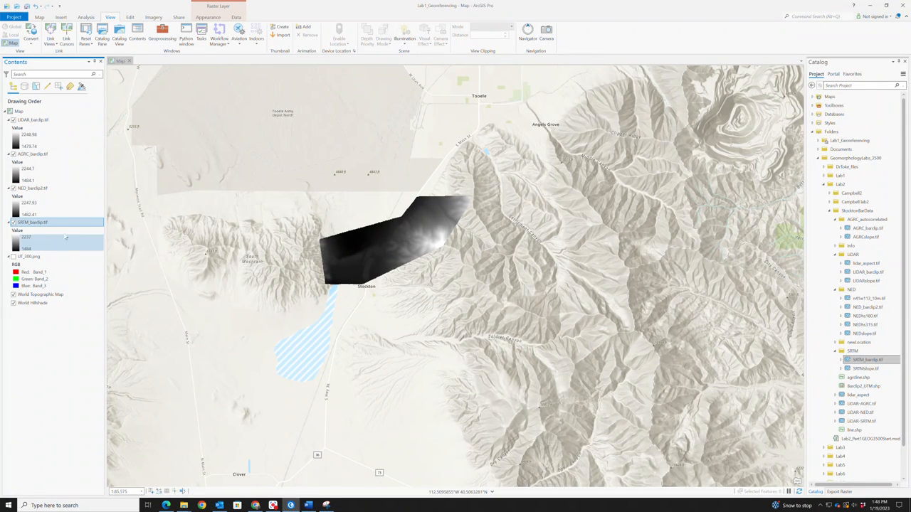
# Hide the LIDAR, AGRC and NED elevation layers and examine the resolution of the SRTM_barclip.tif raster
pyautogui.click(13, 119)
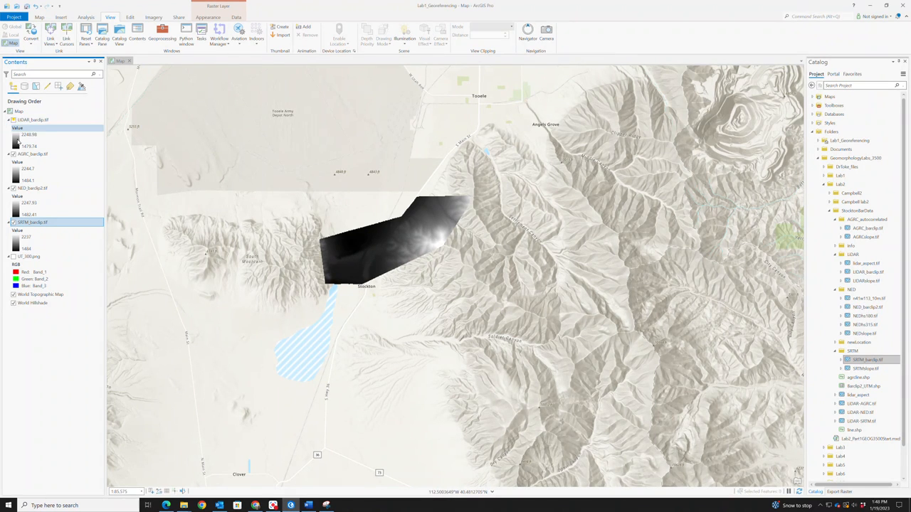
pyautogui.click(13, 154)
pyautogui.click(13, 190)
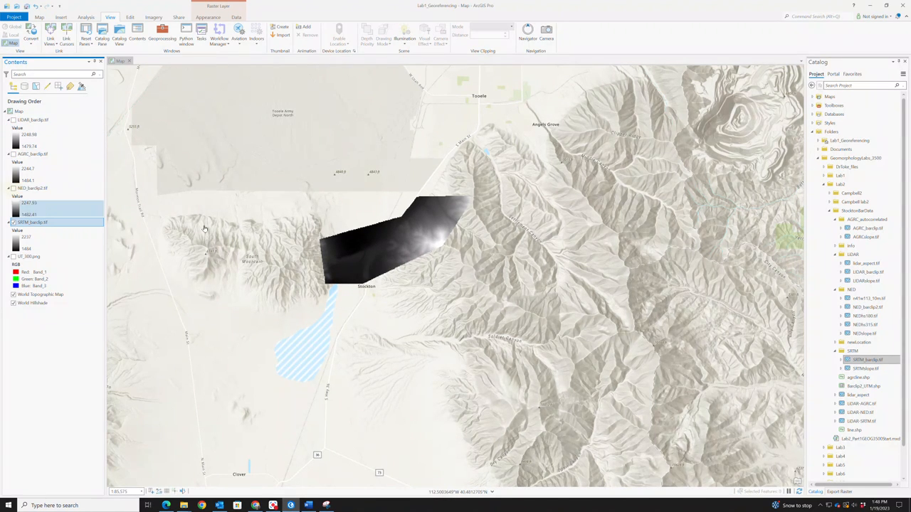
pyautogui.scroll(3, 403, 253)
pyautogui.scroll(5, 402, 252)
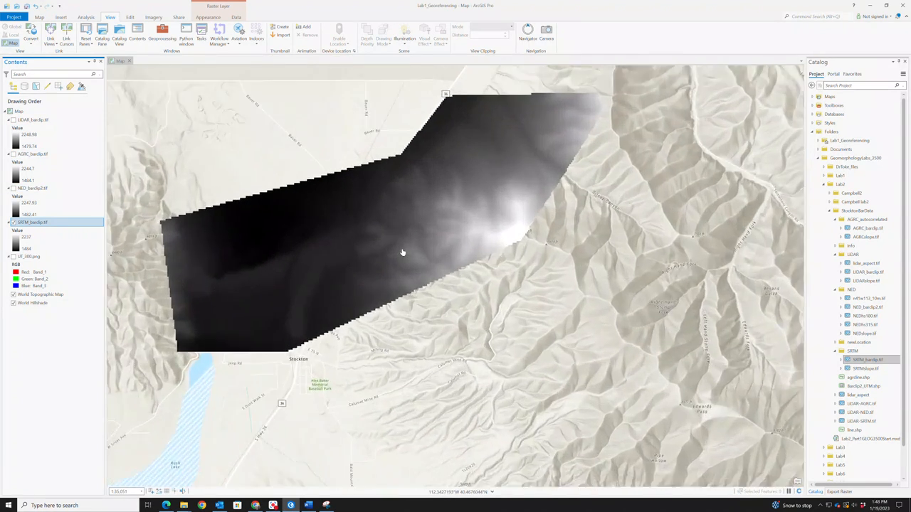
pyautogui.scroll(-2, 405, 251)
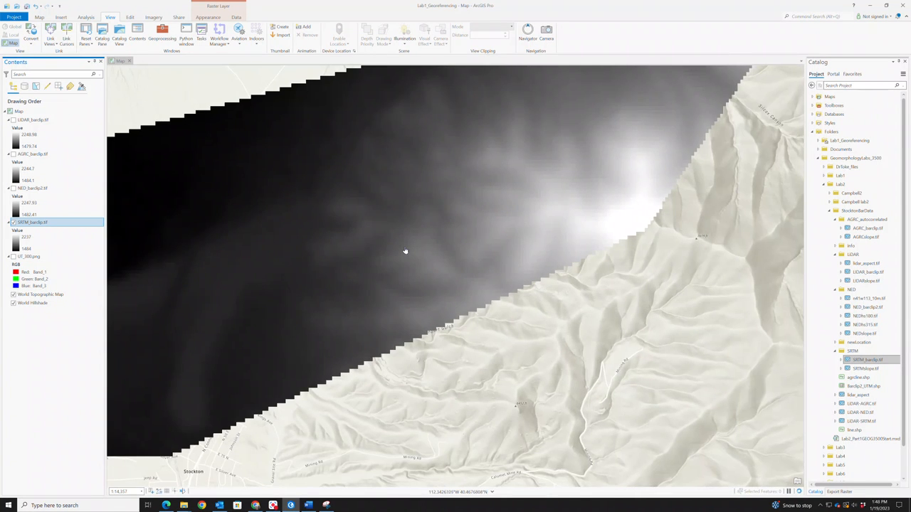
pyautogui.scroll(2, 404, 251)
pyautogui.scroll(-2, 405, 252)
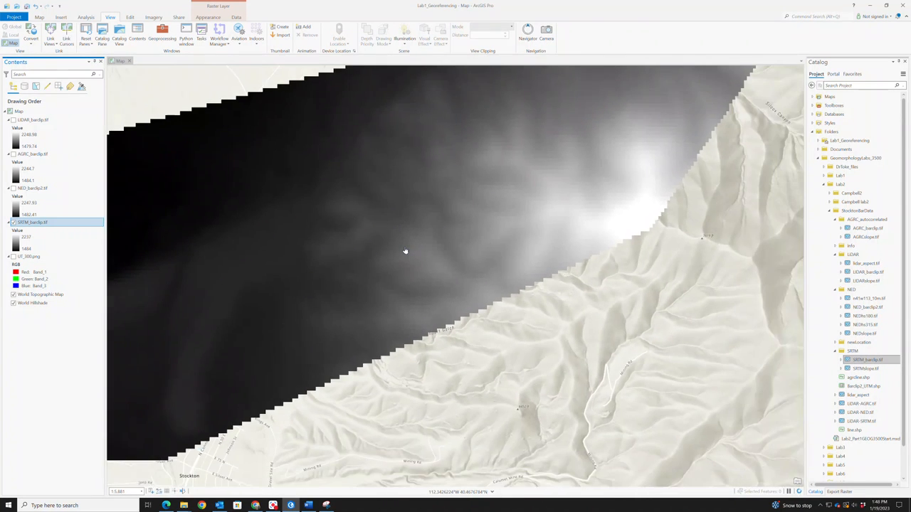
pyautogui.scroll(-1, 405, 251)
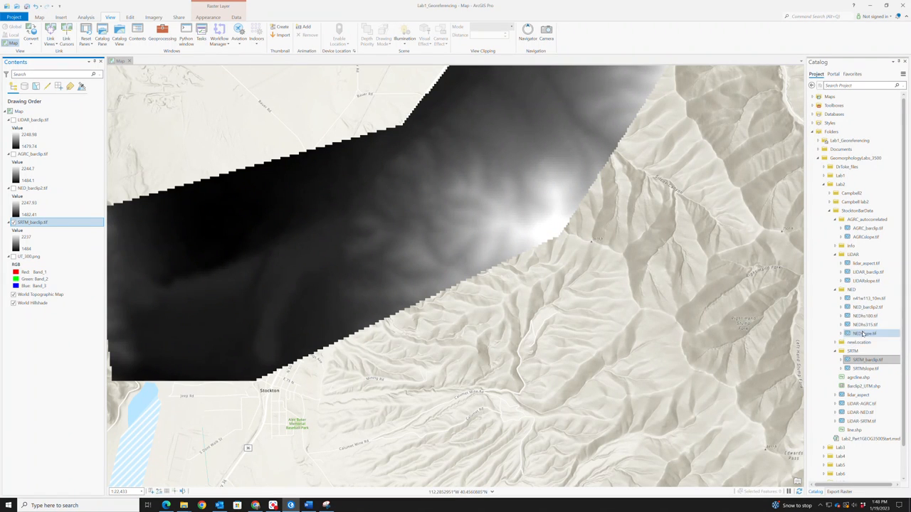
pyautogui.moveTo(315, 244); pyautogui.dragTo(392, 326)
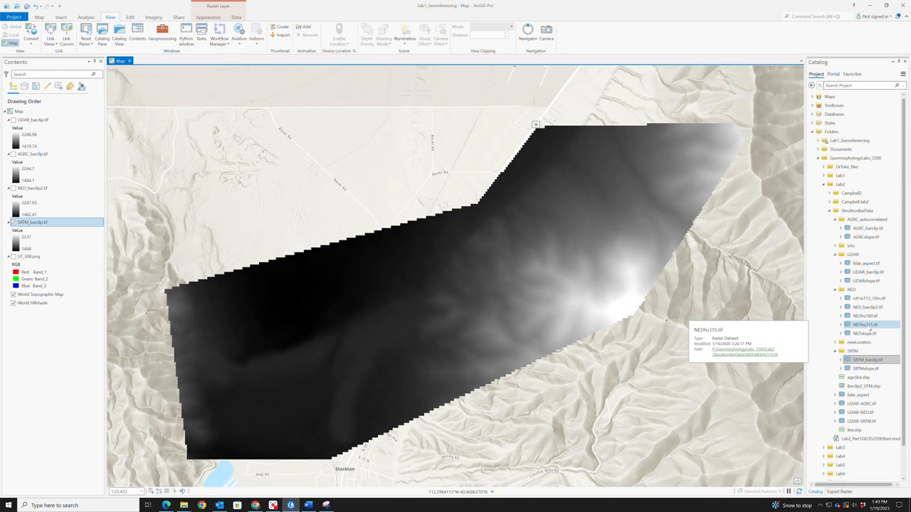
# Add the hillshade NEDhs315.tif and then the slope raster NEDslope.tif from the NED folder to the map
pyautogui.moveTo(870, 330)
pyautogui.mouseDown()
pyautogui.moveTo(587, 268)
pyautogui.moveTo(425, 196)
pyautogui.mouseUp()
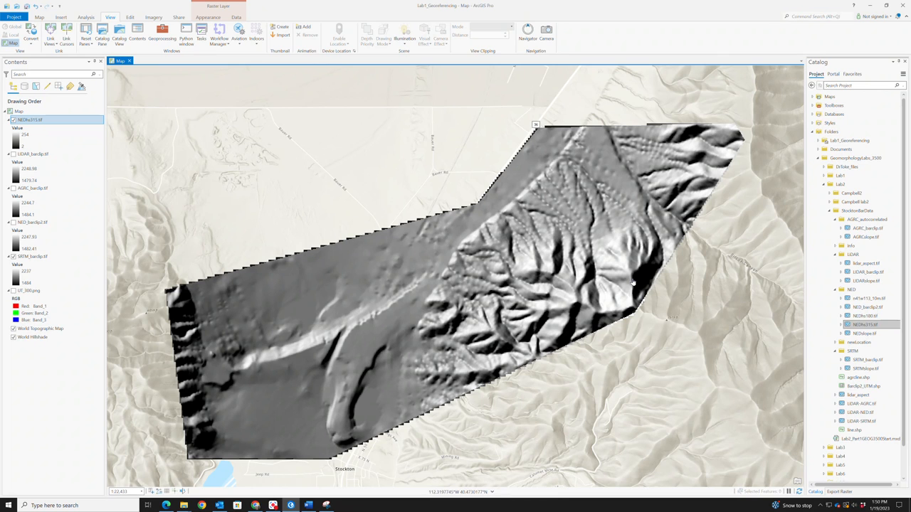
pyautogui.click(858, 333)
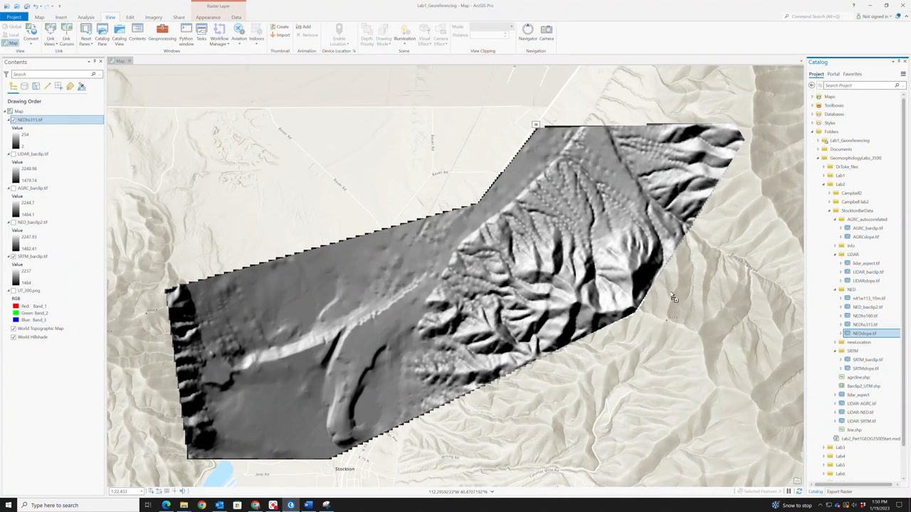
pyautogui.moveTo(423, 221); pyautogui.dragTo(412, 210)
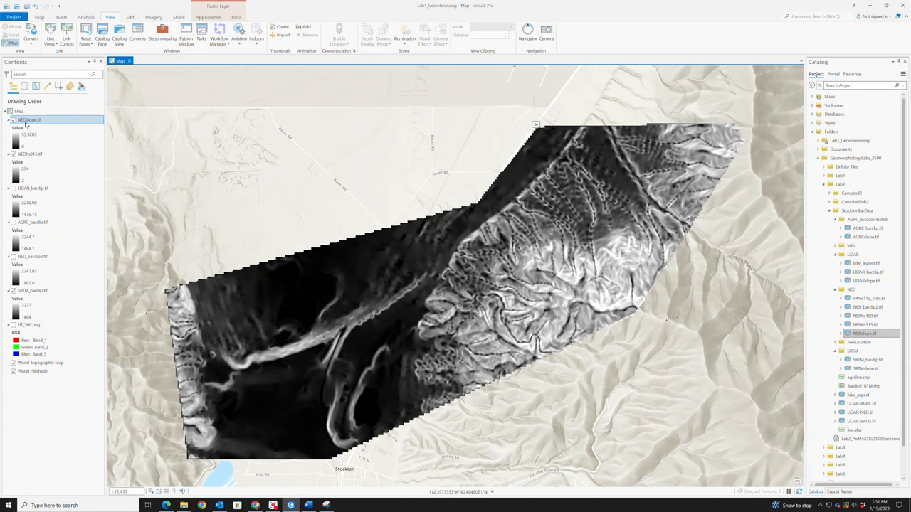
# Invert the black-to-white color scheme in the symbology of NEDslope.tif
pyautogui.rightClick(27, 123)
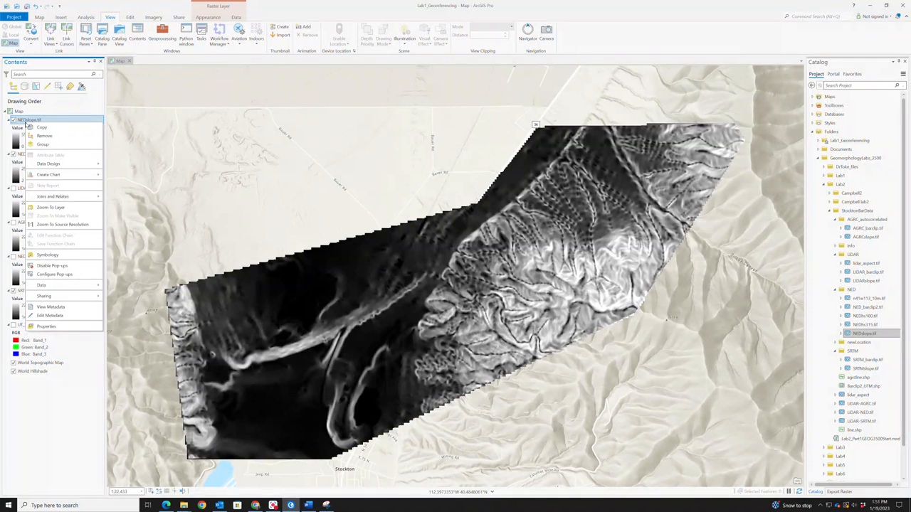
pyautogui.click(47, 255)
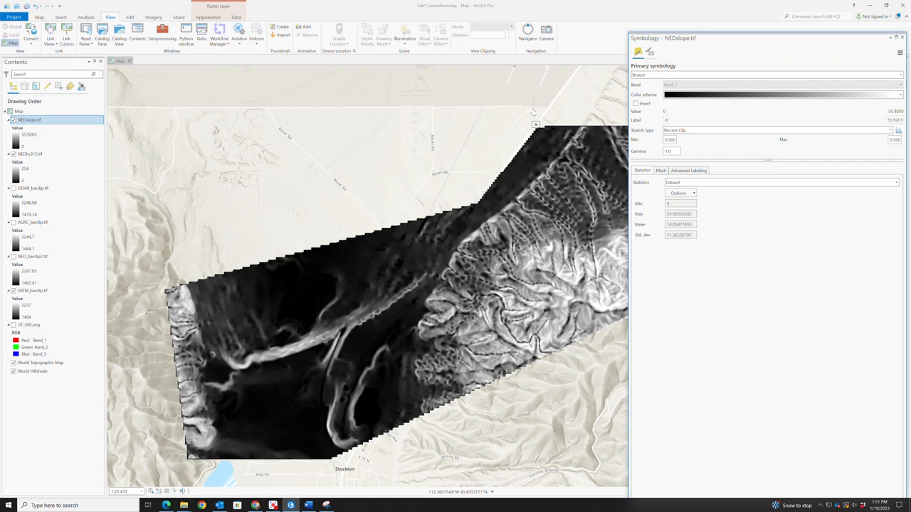
pyautogui.click(635, 103)
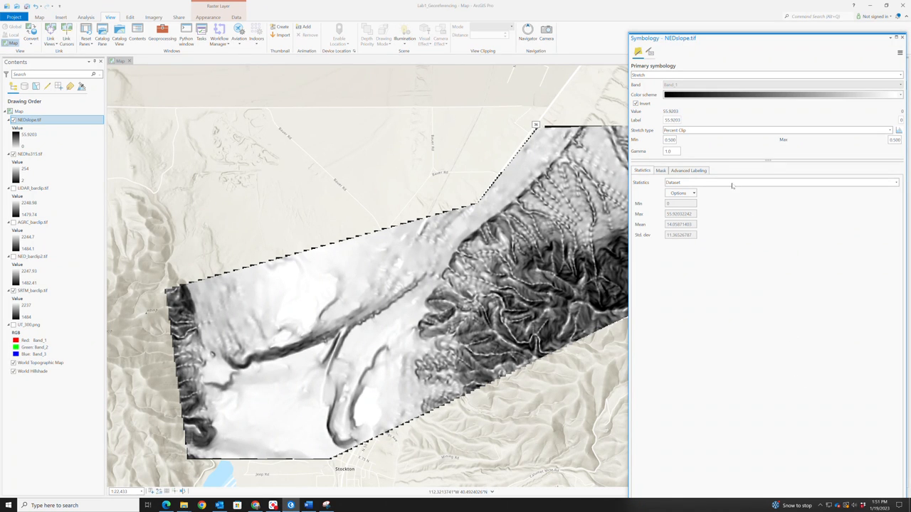
pyautogui.click(902, 37)
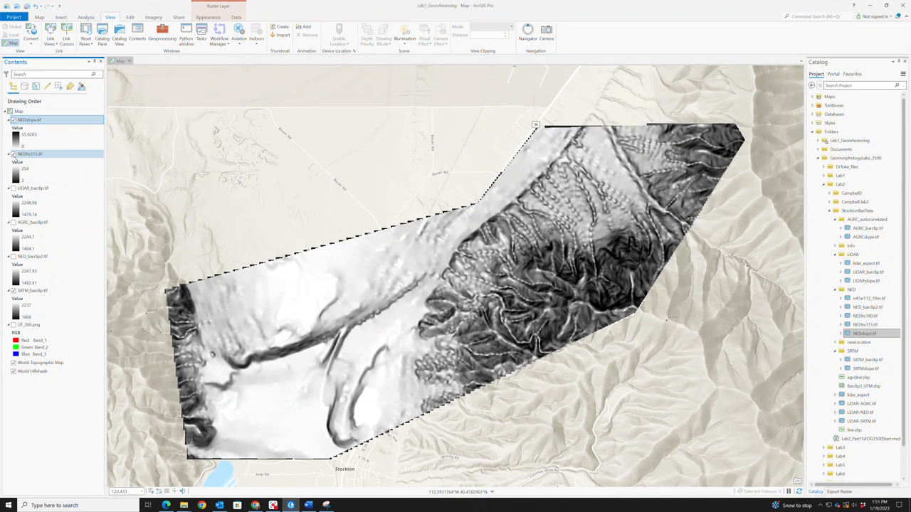
# Toggle the visibility of NEDslope.tif to compare the inverted slope raster with the NEDhs315.tif hillshade
pyautogui.click(13, 155)
pyautogui.click(13, 154)
pyautogui.click(11, 120)
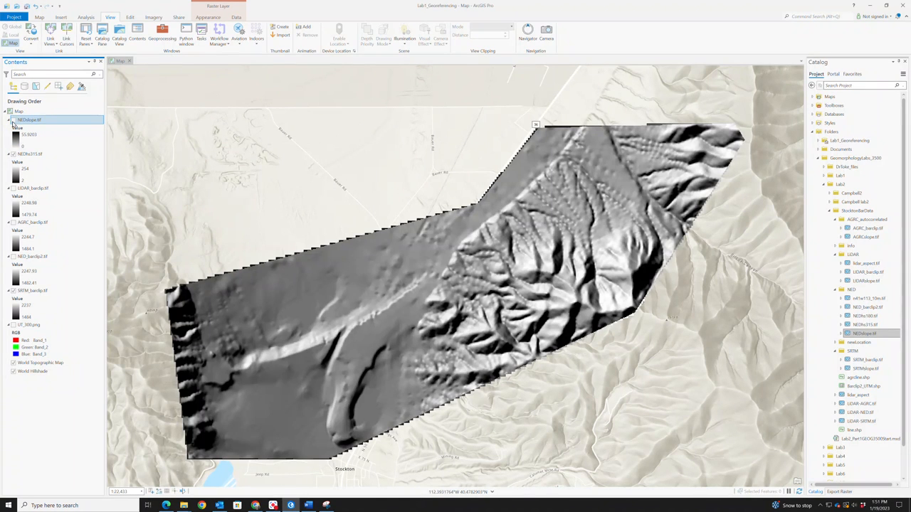
pyautogui.click(12, 121)
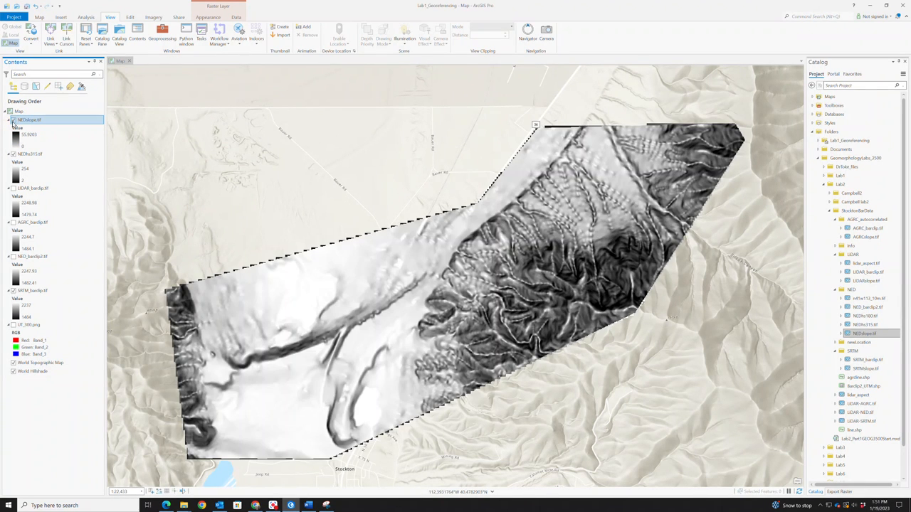
pyautogui.click(12, 120)
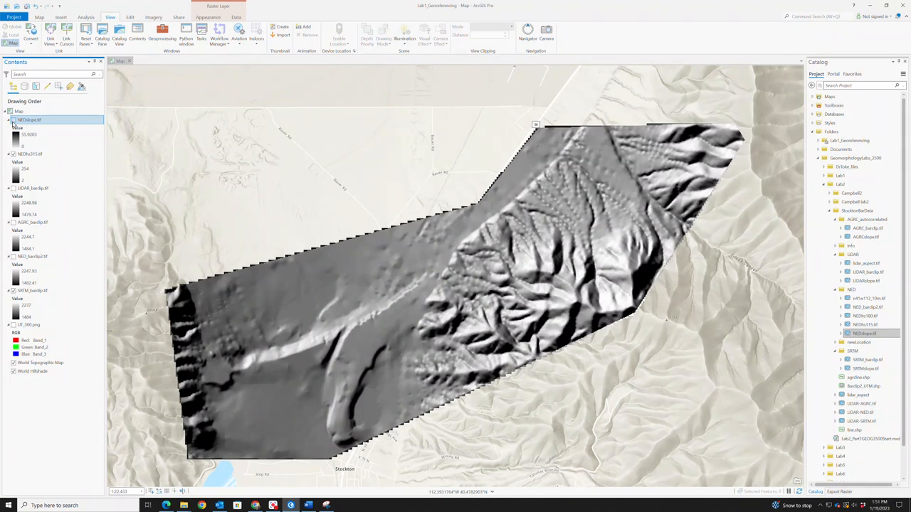
pyautogui.click(12, 120)
pyautogui.click(12, 120)
pyautogui.click(12, 121)
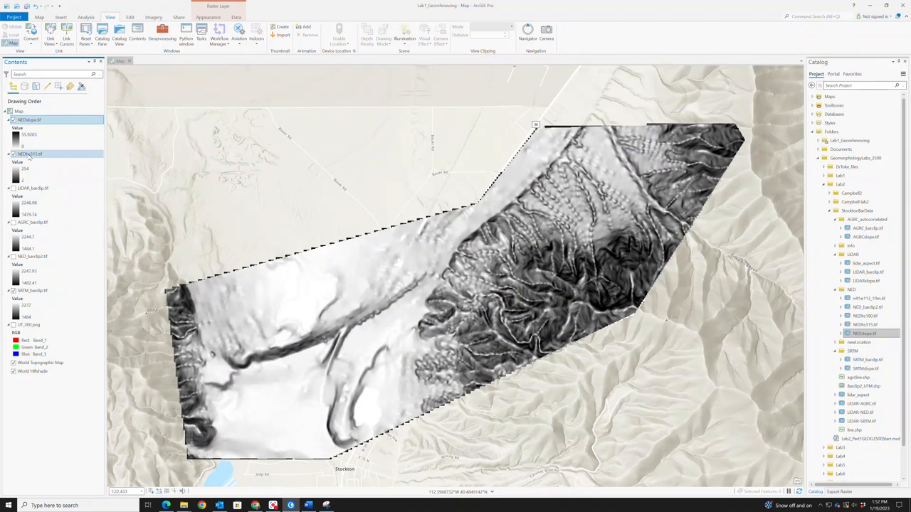
# Move NEDhs315.tif and NEDslope.tif in the drawing order to sit between NED_barclip2.tif and SRTM_barclip.tif
pyautogui.moveTo(29, 157); pyautogui.dragTo(38, 281)
pyautogui.moveTo(30, 120); pyautogui.dragTo(47, 279)
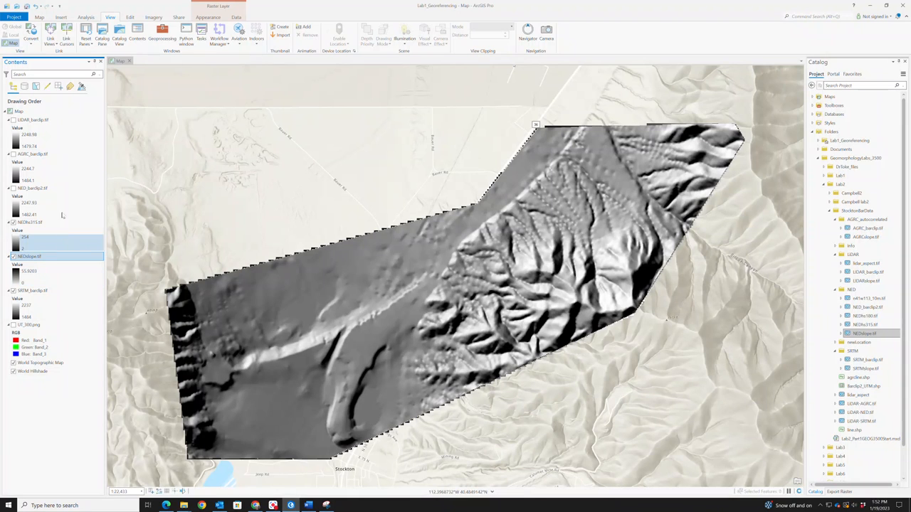
# Create a new group layer in the map and name it NED
pyautogui.rightClick(21, 113)
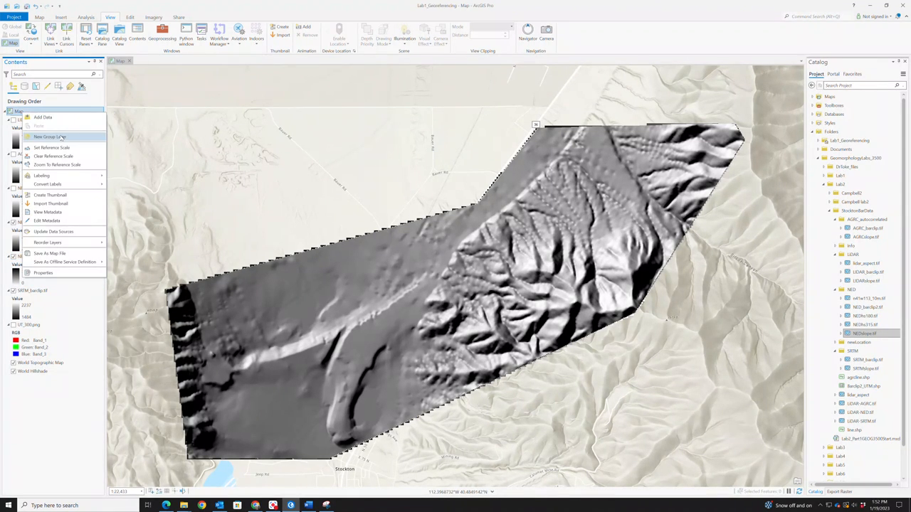
pyautogui.rightClick(20, 111)
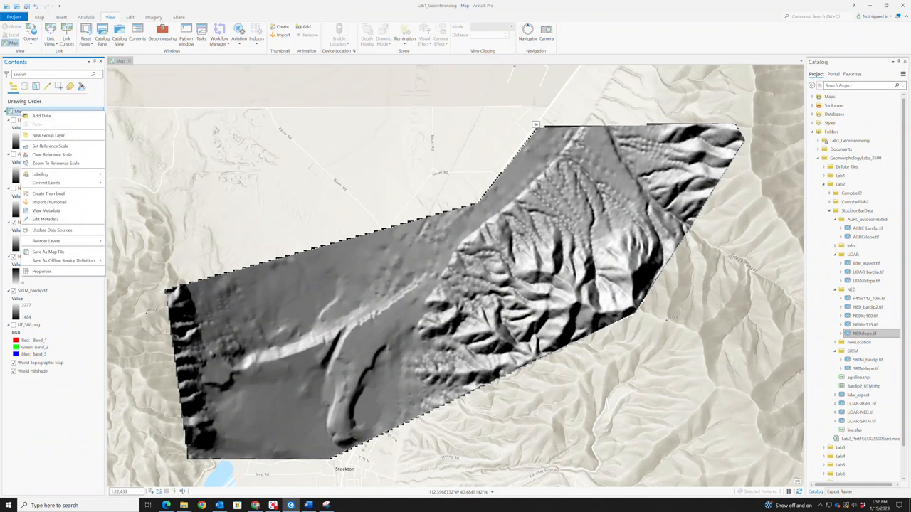
pyautogui.click(50, 135)
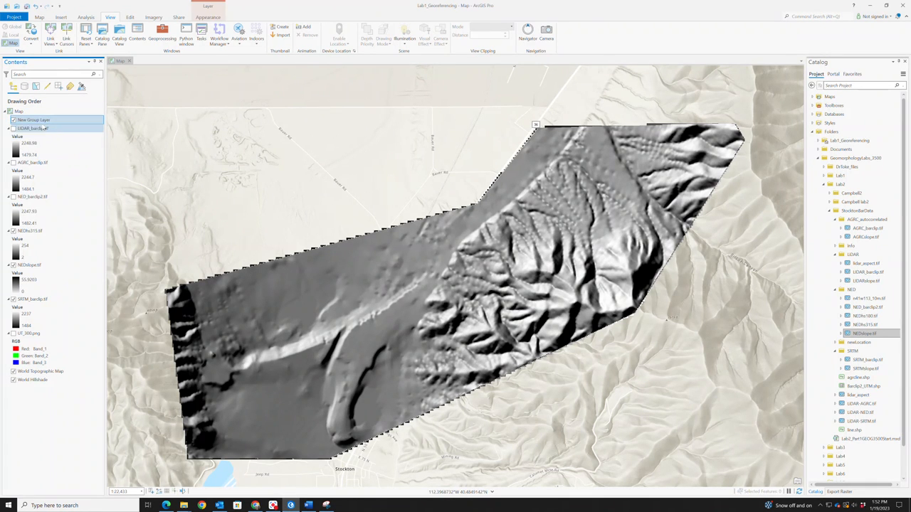
pyautogui.click(34, 121)
pyautogui.rightClick(34, 122)
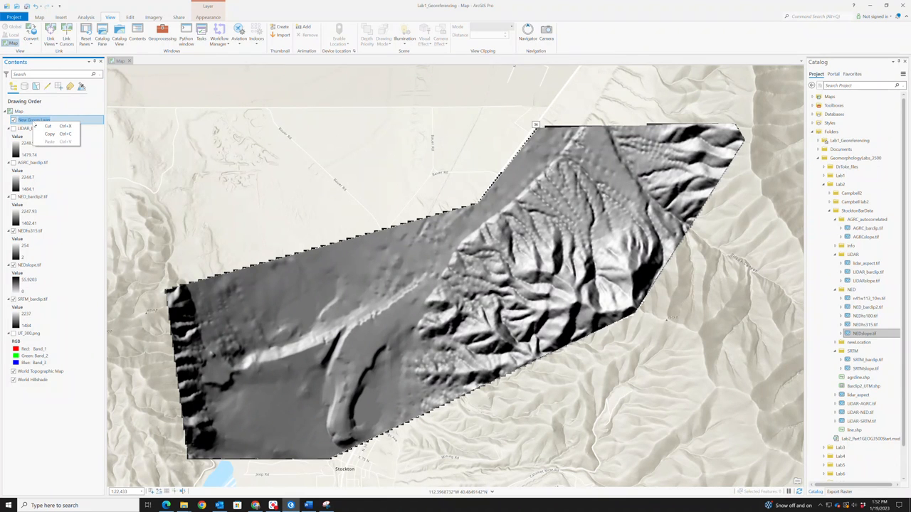
pyautogui.click(31, 120)
pyautogui.moveTo(18, 120); pyautogui.dragTo(75, 121)
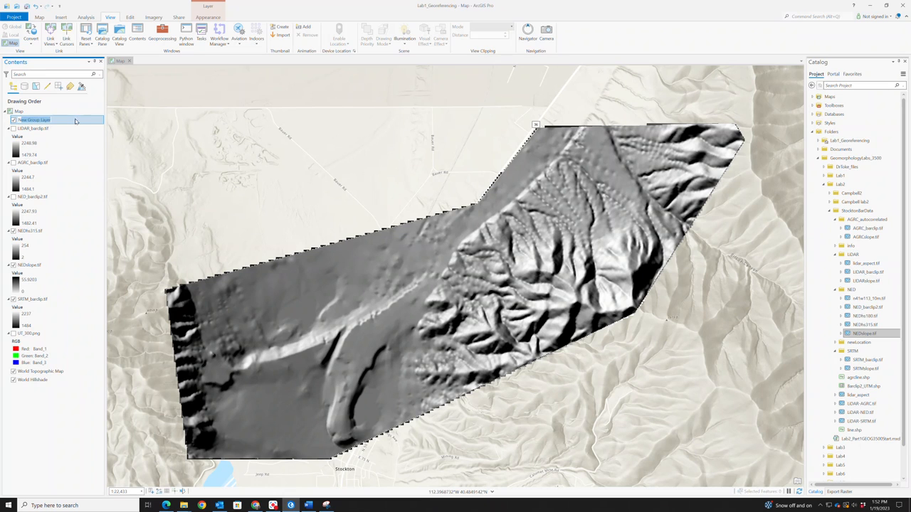
pyautogui.write('NED')
pyautogui.click(32, 162)
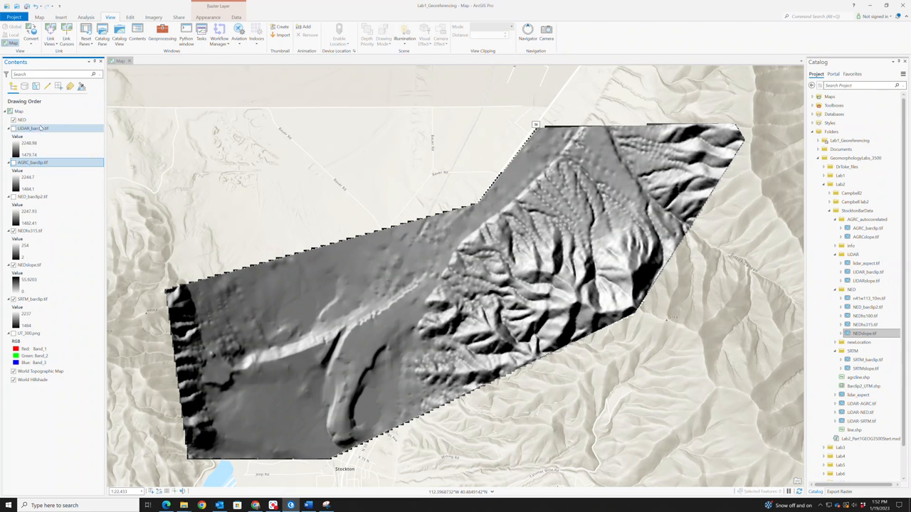
# Place the NED group below AGRC_barclip.tif and put NEDslope.tif, NEDhs315.tif and NED_barclip2.tif inside it
pyautogui.moveTo(29, 122); pyautogui.dragTo(30, 191)
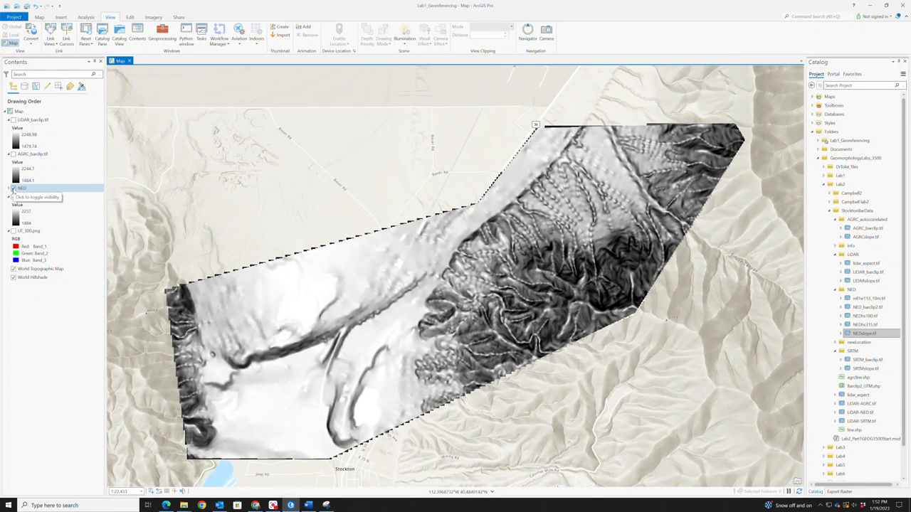
pyautogui.click(12, 189)
pyautogui.click(13, 189)
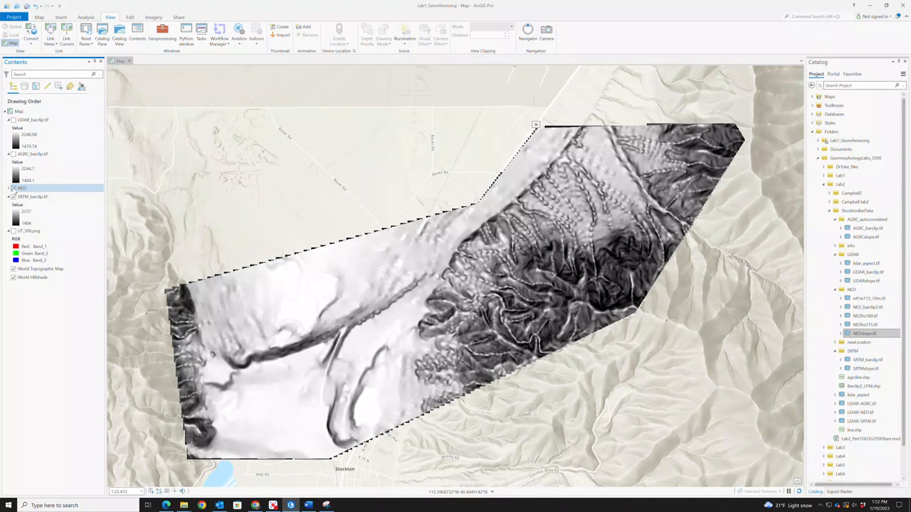
# Turn on NED_barclip2.tif inside the NED group and collapse the group
pyautogui.click(8, 190)
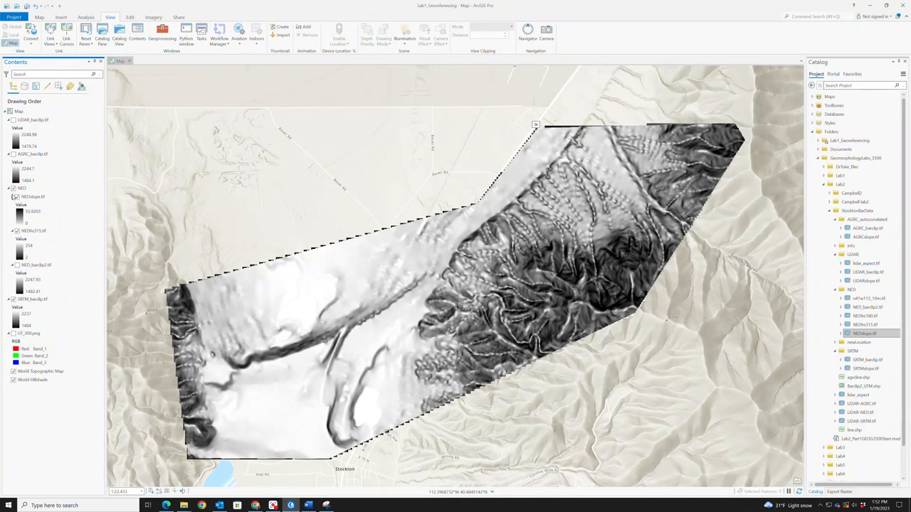
pyautogui.click(18, 265)
pyautogui.click(17, 266)
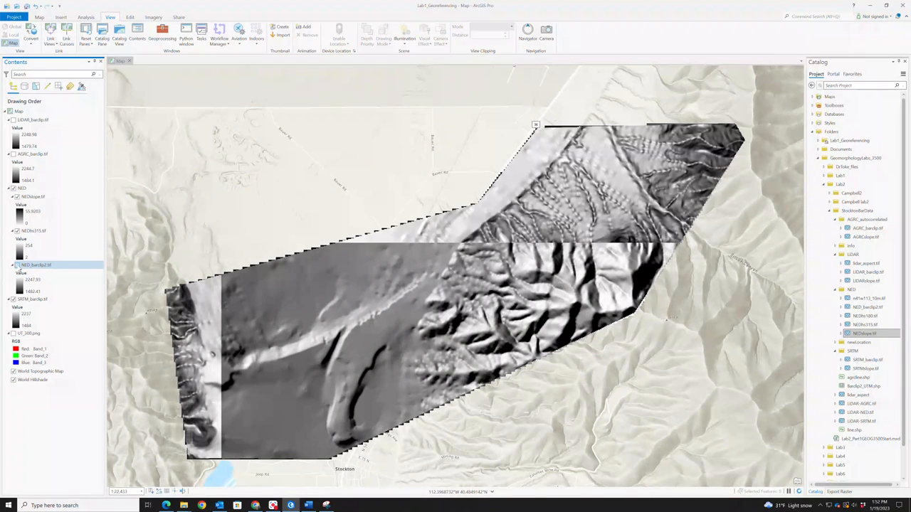
pyautogui.click(17, 265)
pyautogui.click(11, 190)
pyautogui.click(10, 188)
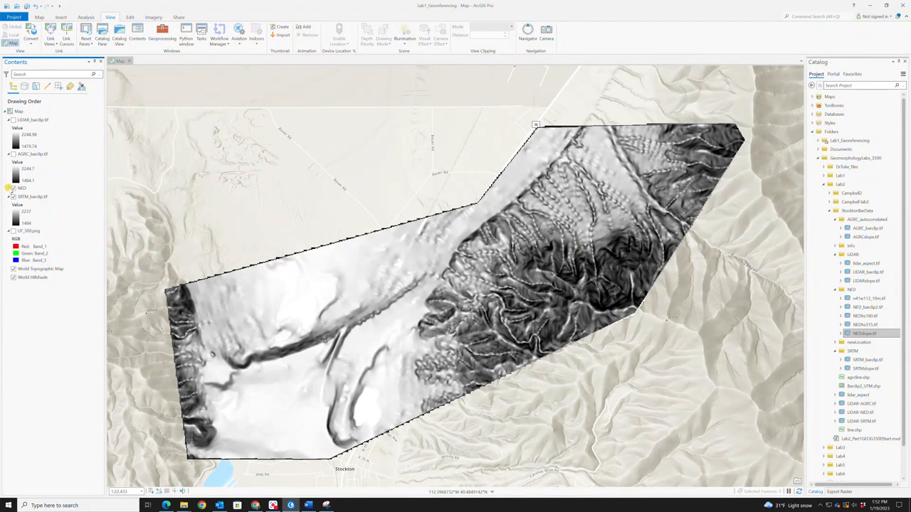
# Expand the NED group and add lidar_aspect.tif from the LiDAR folder to the map
pyautogui.click(21, 111)
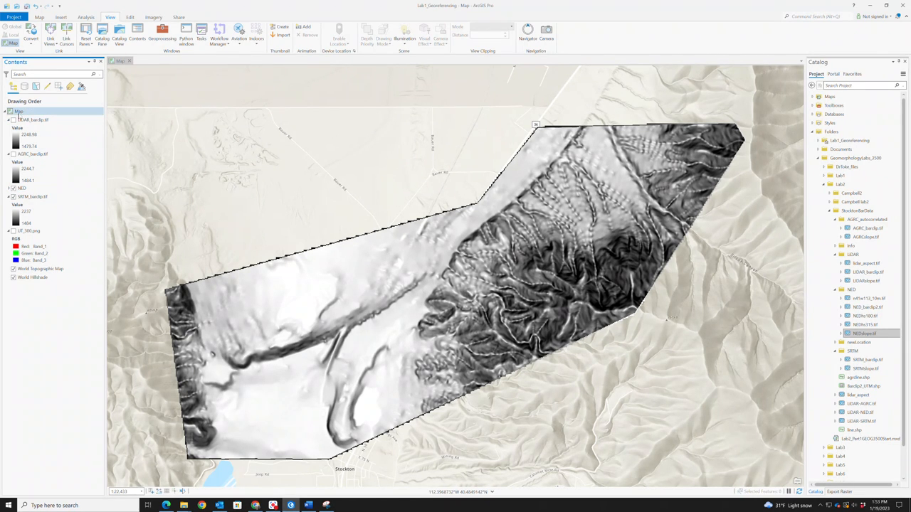
pyautogui.click(22, 189)
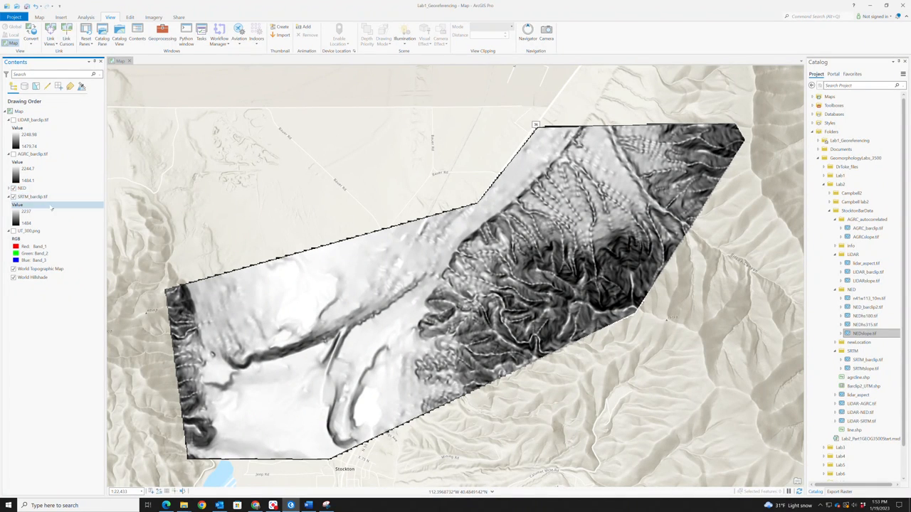
pyautogui.click(9, 188)
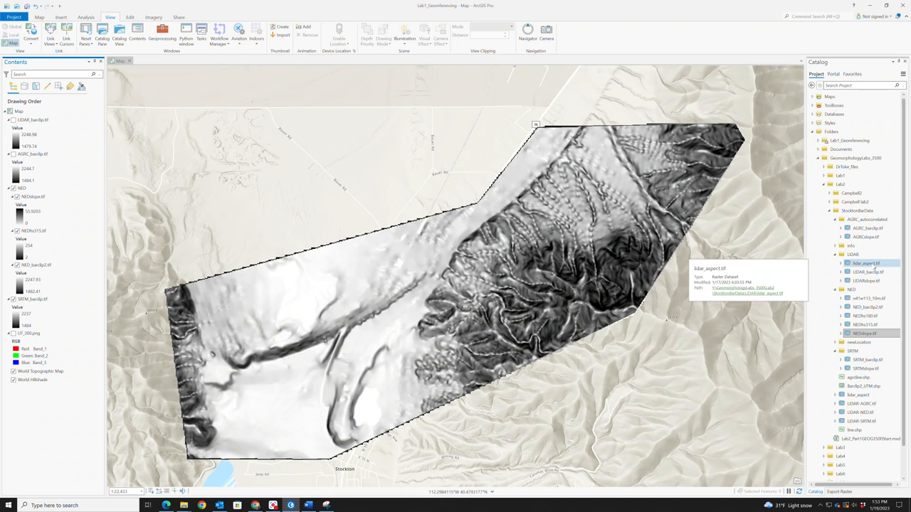
pyautogui.click(869, 264)
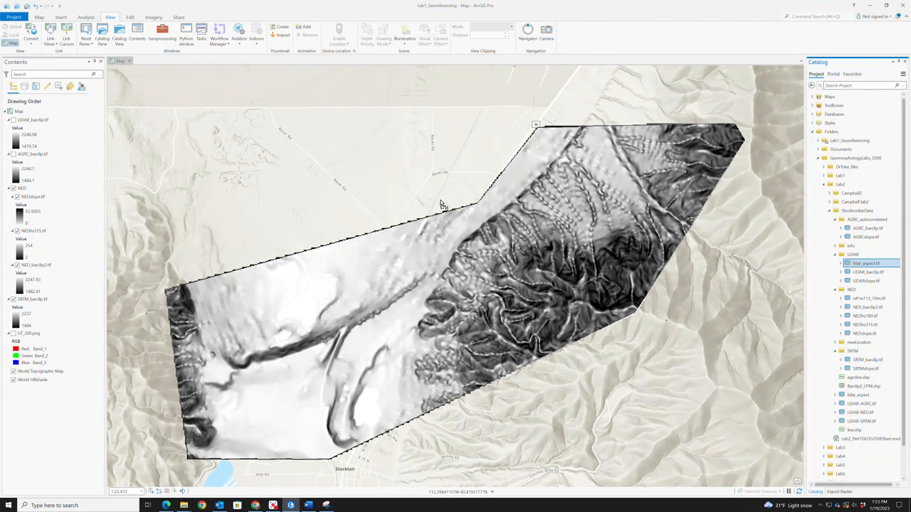
pyautogui.moveTo(441, 201); pyautogui.dragTo(439, 201)
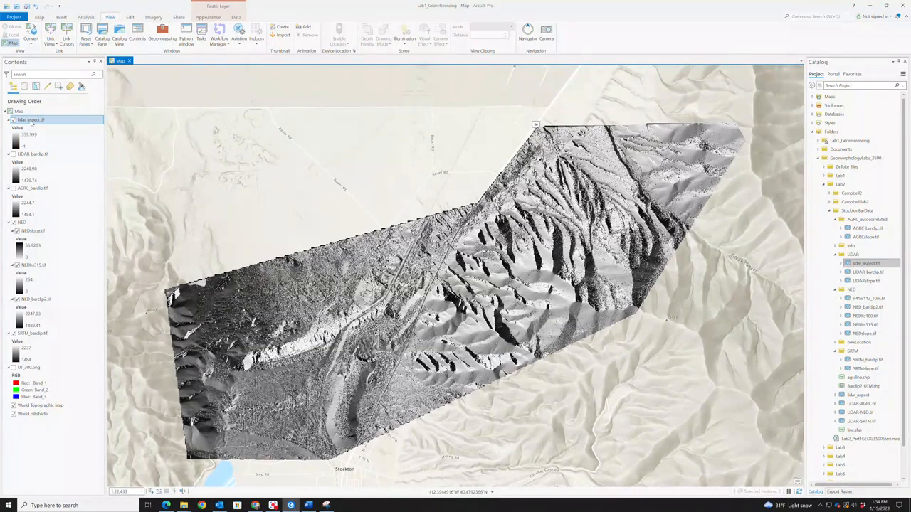
# Open the symbology settings of lidar_aspect.tif and keep Stretch as its primary symbology
pyautogui.rightClick(32, 122)
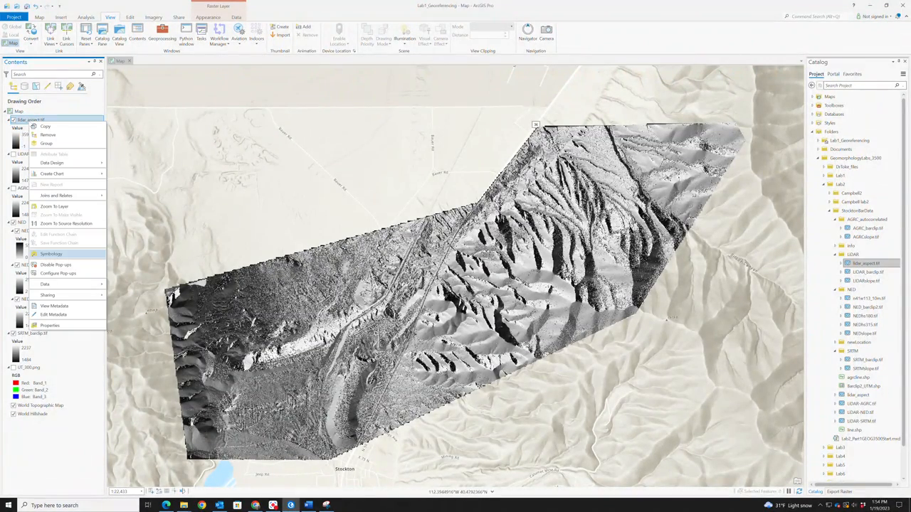
pyautogui.click(49, 254)
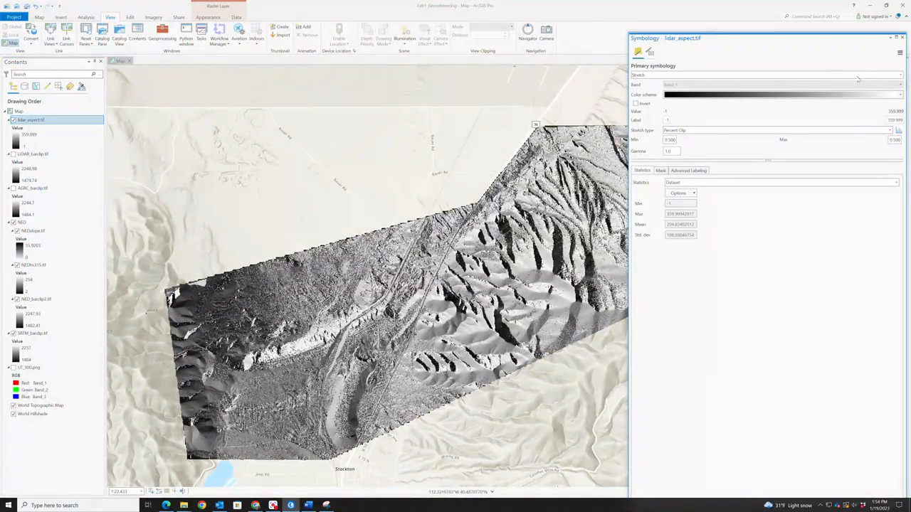
pyautogui.click(662, 76)
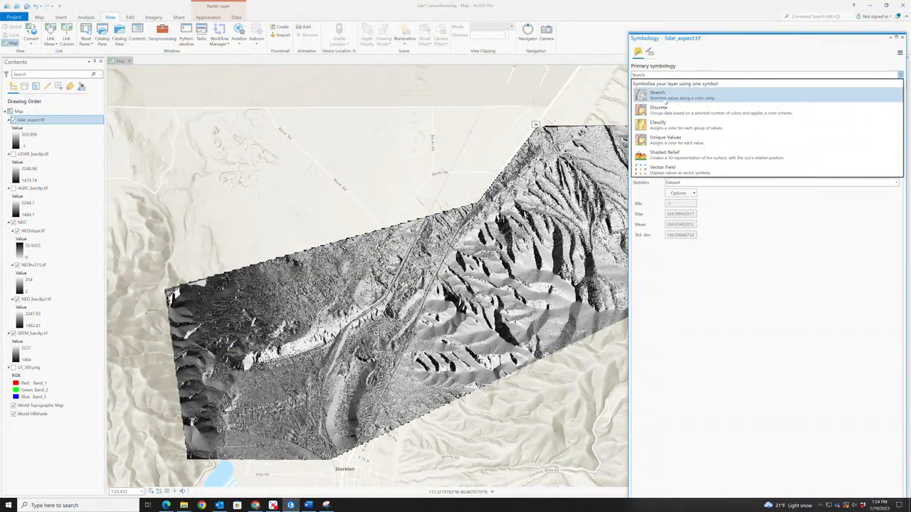
pyautogui.click(666, 101)
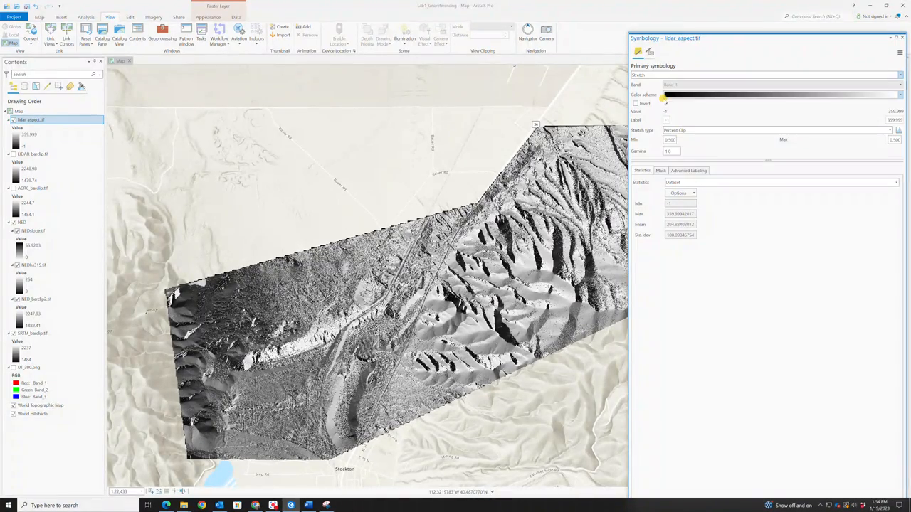
# Try the Precipitation color scheme on lidar_aspect.tif
pyautogui.click(675, 95)
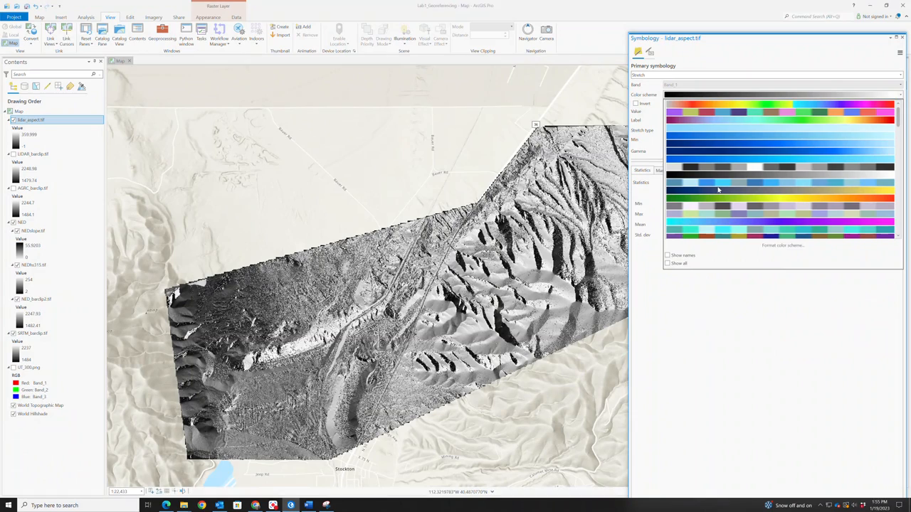
pyautogui.scroll(-2, 781, 156)
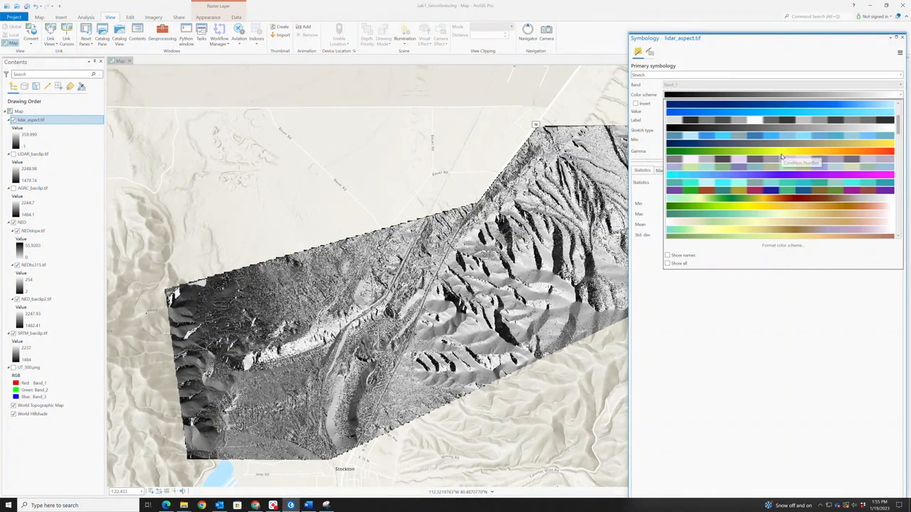
pyautogui.scroll(-1, 802, 228)
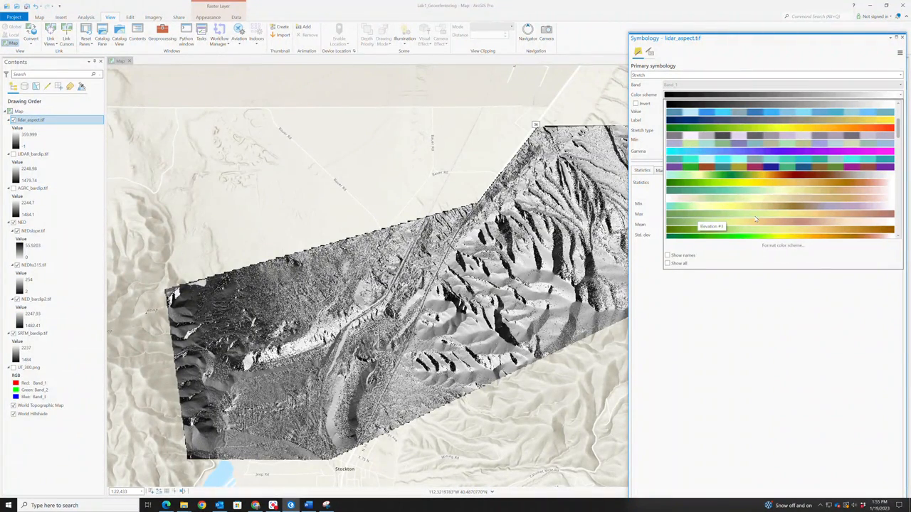
pyautogui.scroll(-1, 756, 219)
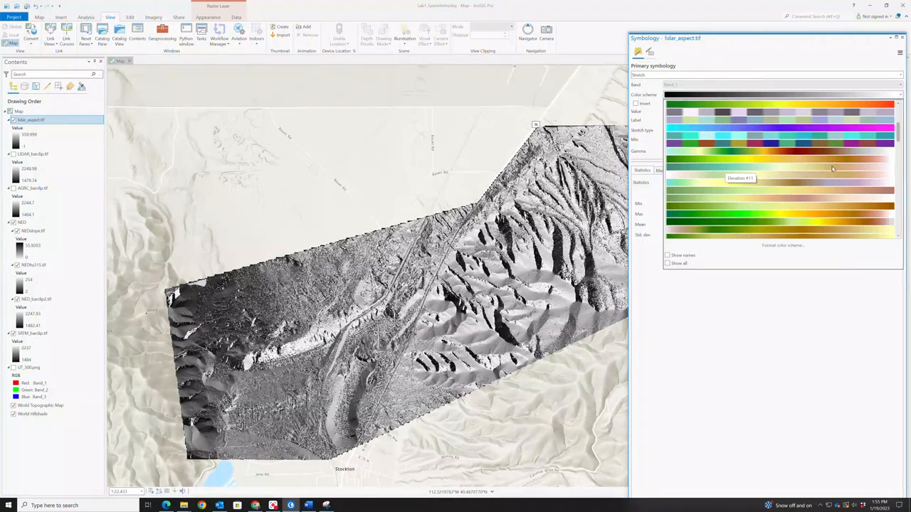
pyautogui.scroll(-3, 871, 171)
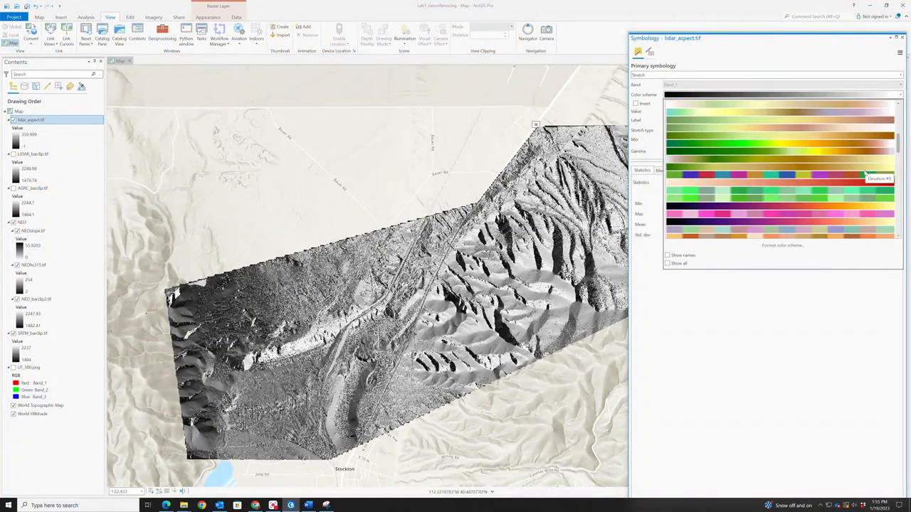
pyautogui.scroll(-1, 866, 173)
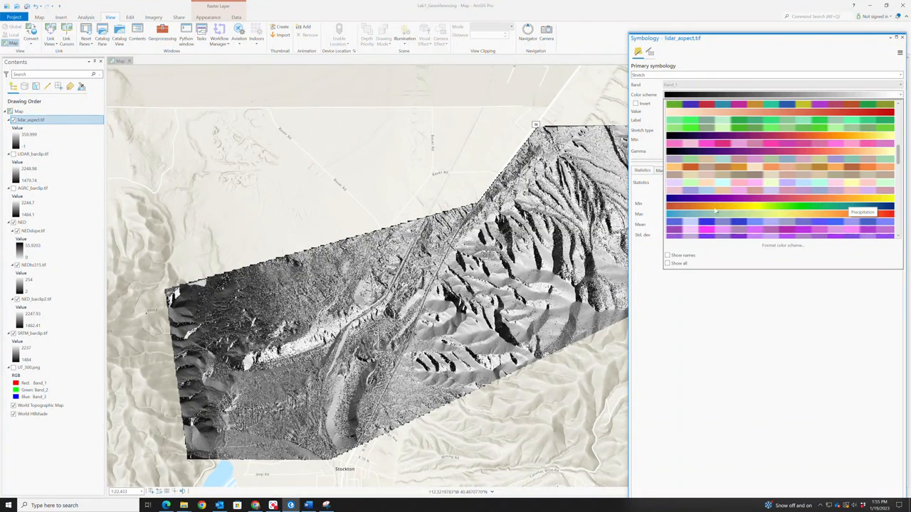
pyautogui.click(773, 209)
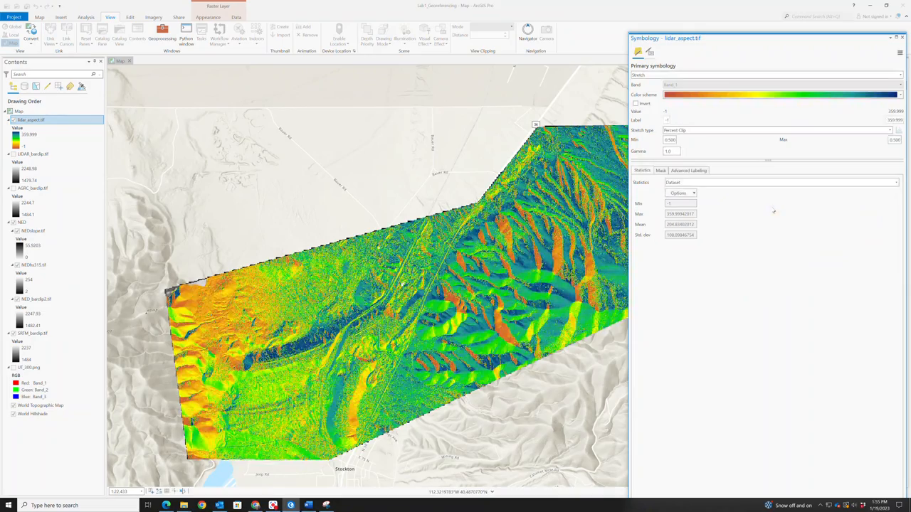
# Try a continuous pale pink to dark purple color scheme on lidar_aspect.tif
pyautogui.click(732, 99)
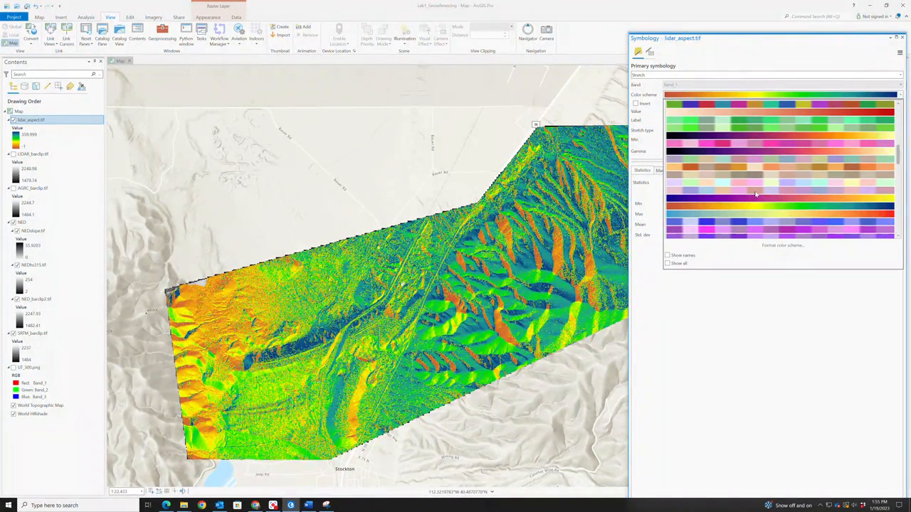
pyautogui.scroll(-3, 755, 194)
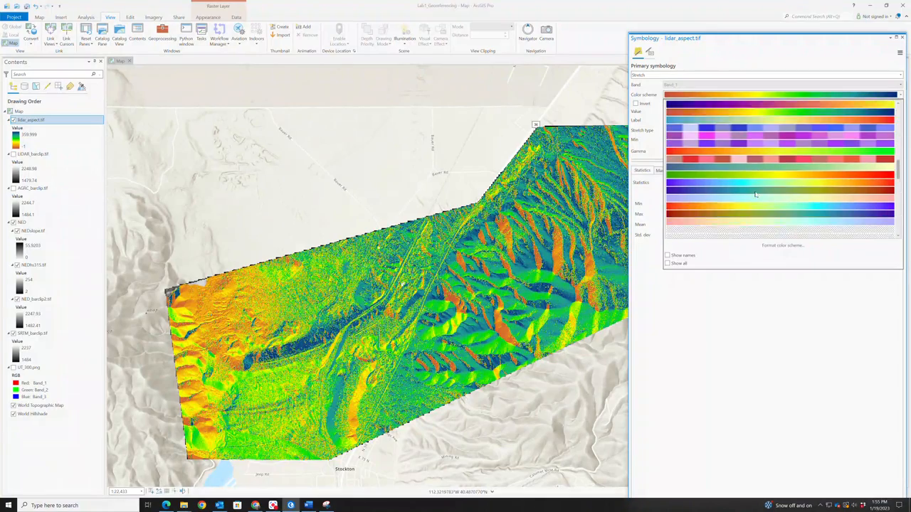
pyautogui.scroll(-1, 755, 194)
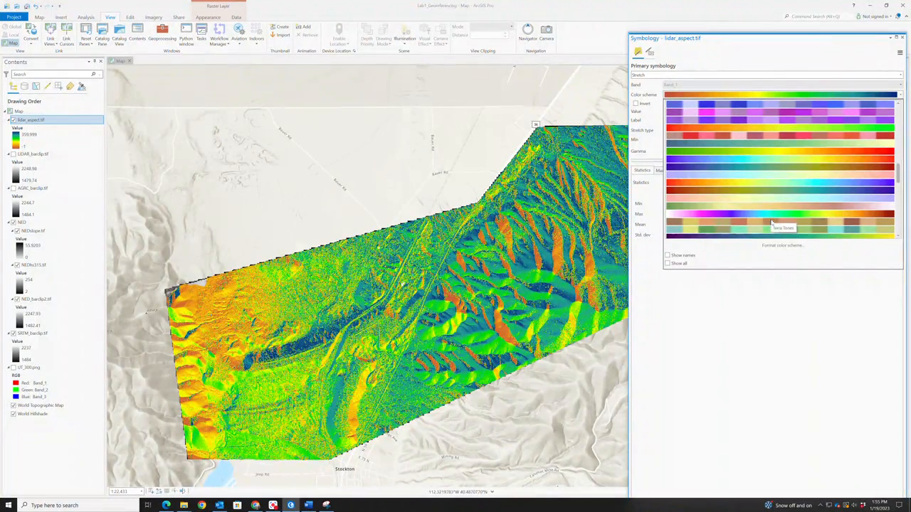
pyautogui.scroll(-2, 771, 214)
pyautogui.scroll(-2, 771, 214)
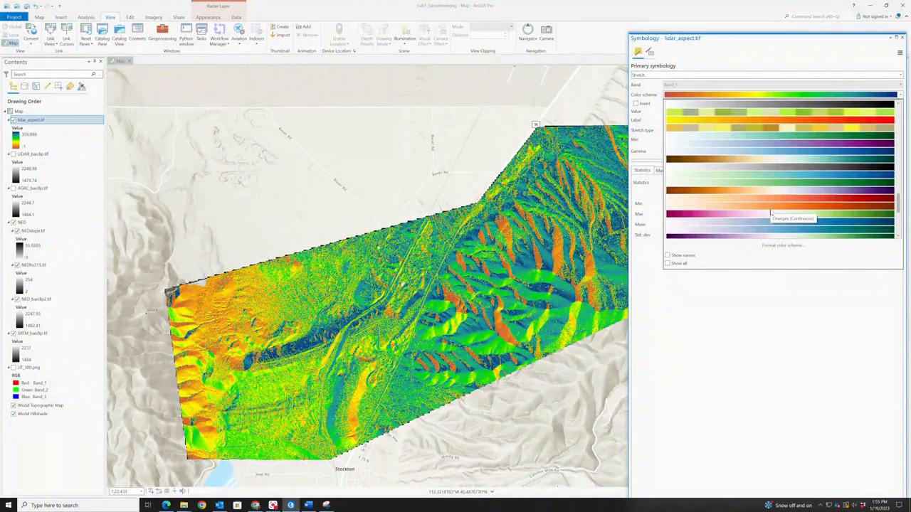
pyautogui.scroll(-3, 771, 213)
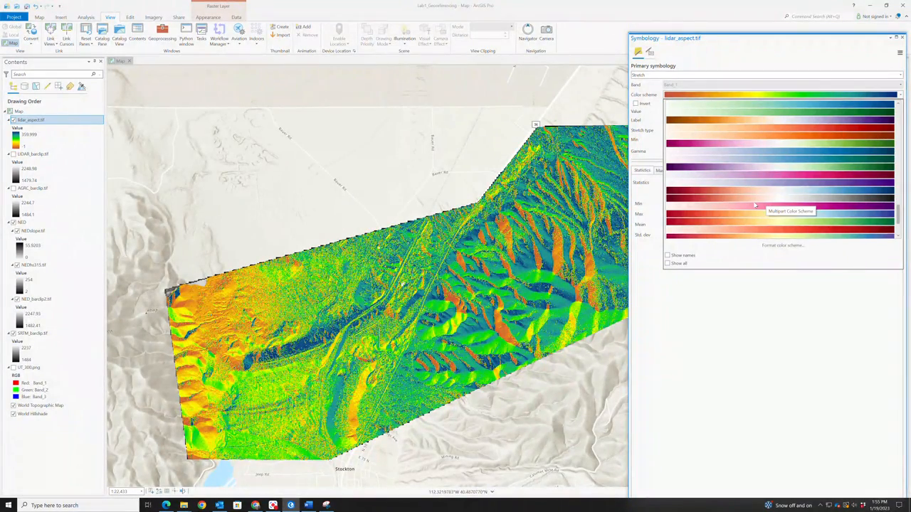
pyautogui.click(755, 205)
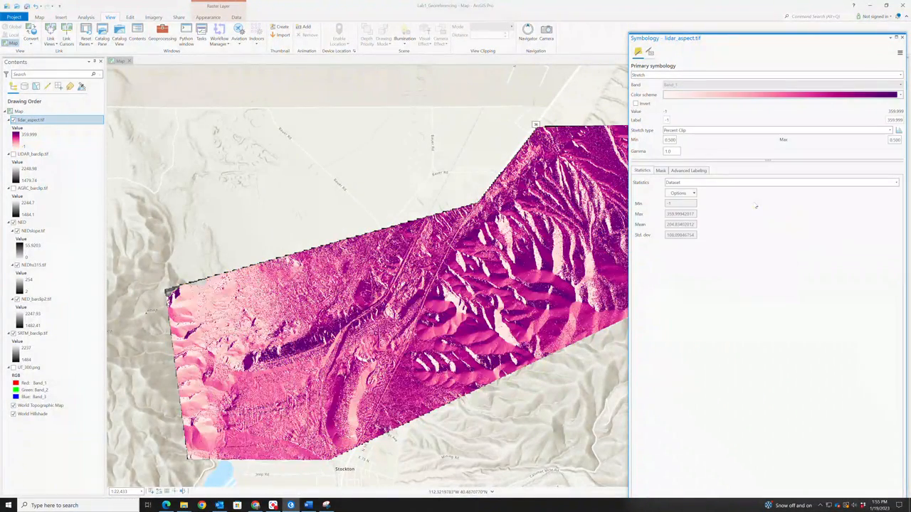
# Try the Elevation #11 color scheme, from teal through cream to tan, on lidar_aspect.tif
pyautogui.click(757, 97)
pyautogui.scroll(-3, 766, 198)
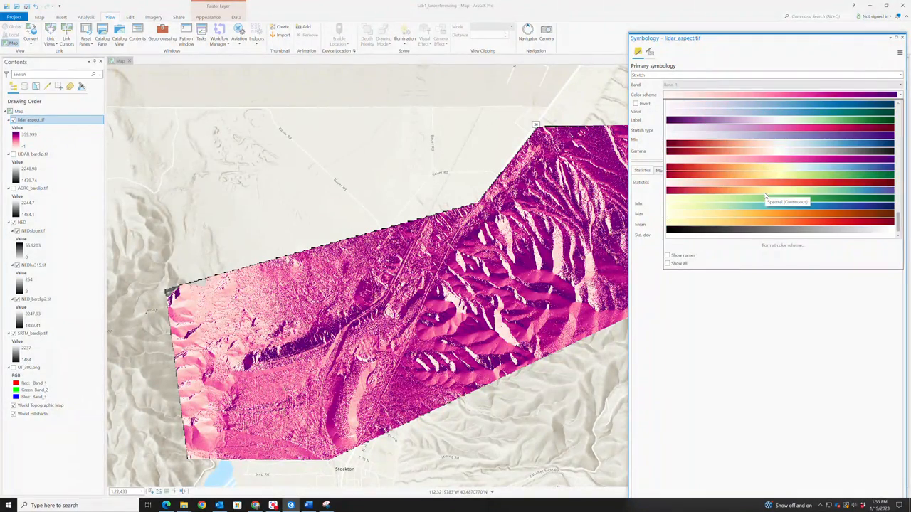
pyautogui.scroll(5, 767, 202)
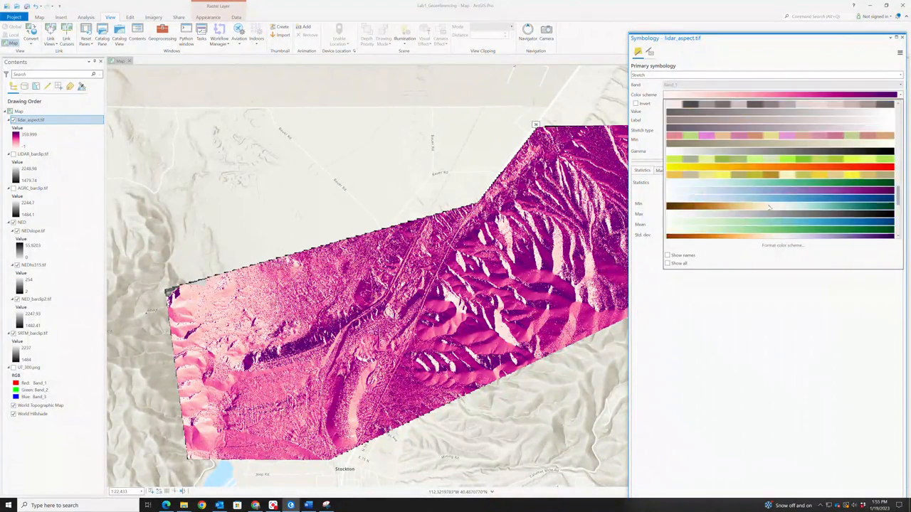
pyautogui.scroll(5, 770, 207)
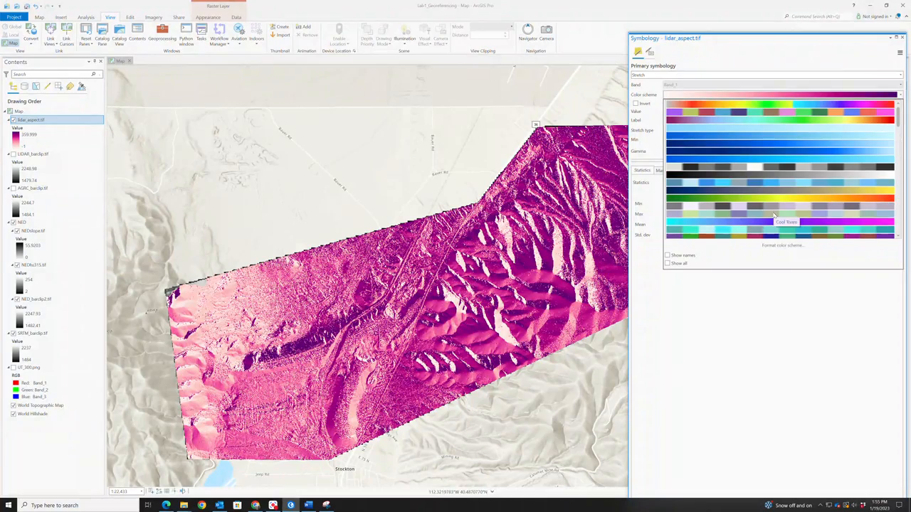
pyautogui.scroll(-2, 777, 185)
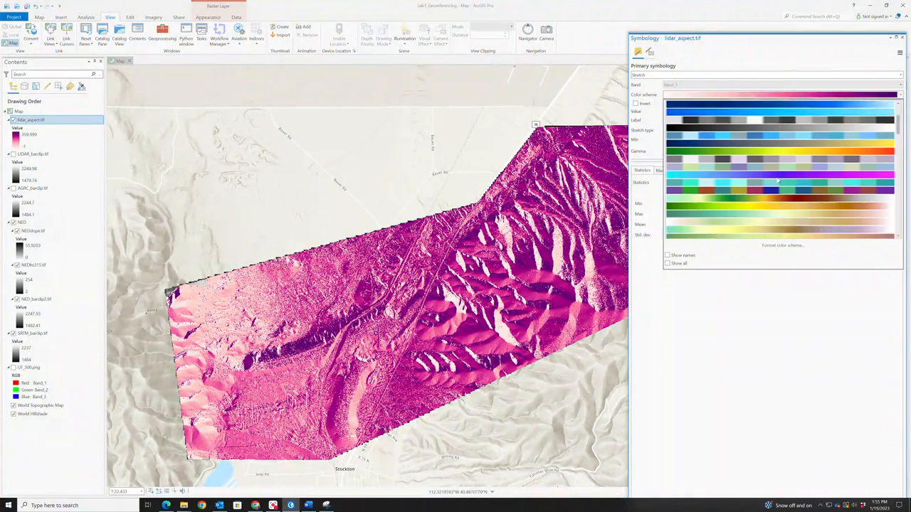
pyautogui.click(776, 193)
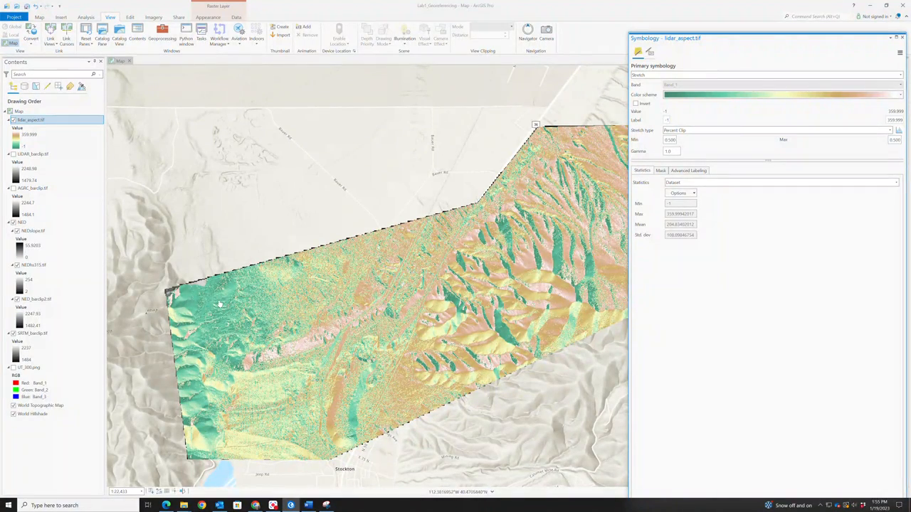
# Apply the green-to-brown elevation color scheme to lidar_aspect.tif and inspect the gullies along the ridge up close
pyautogui.click(866, 96)
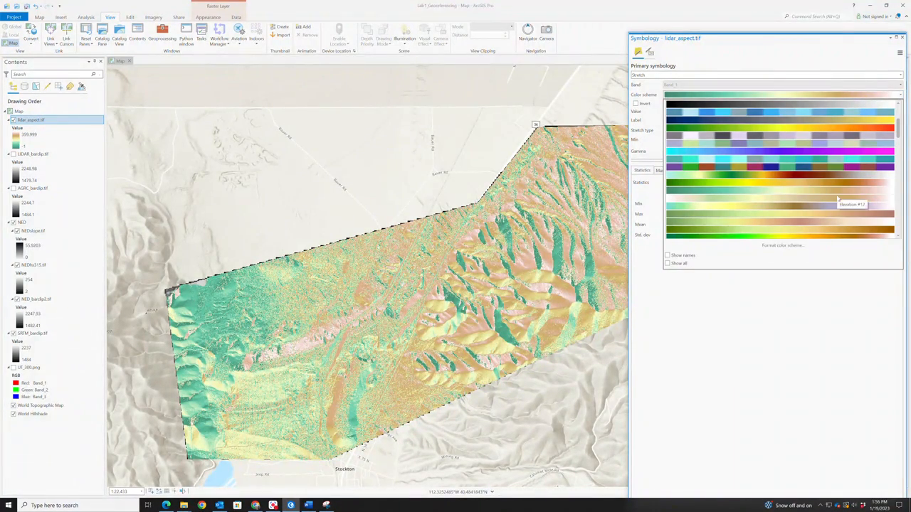
pyautogui.scroll(-1, 839, 196)
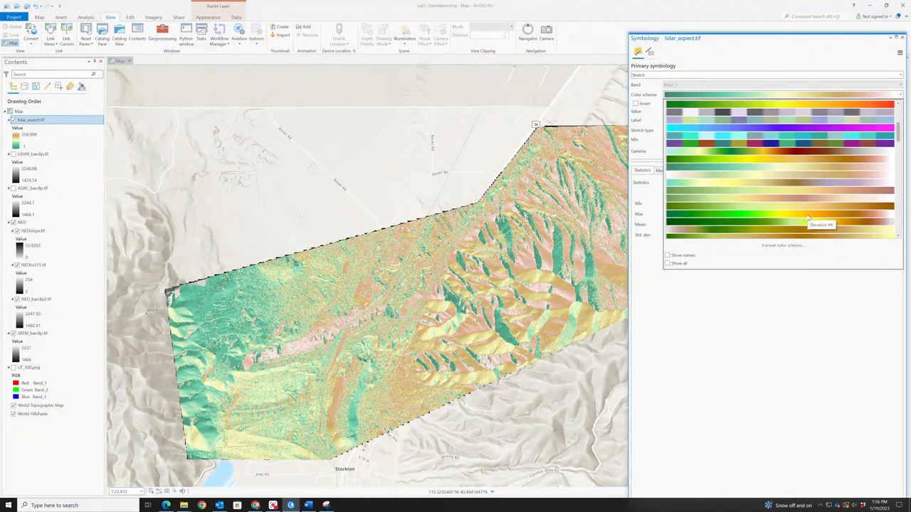
pyautogui.click(808, 210)
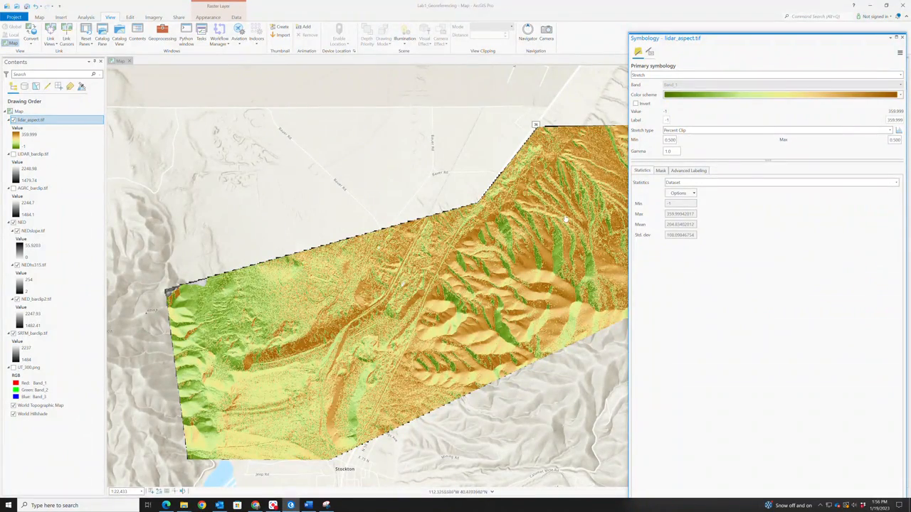
pyautogui.scroll(3, 518, 204)
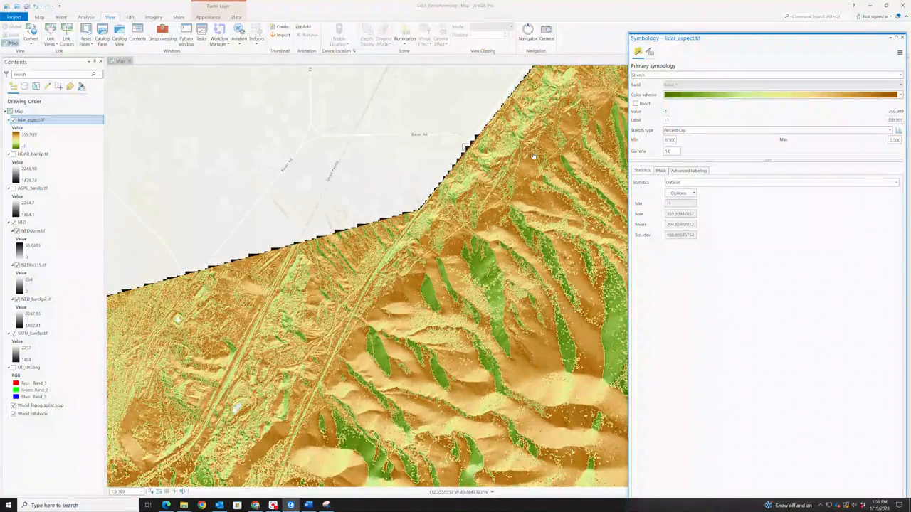
pyautogui.scroll(2, 525, 198)
pyautogui.scroll(3, 529, 193)
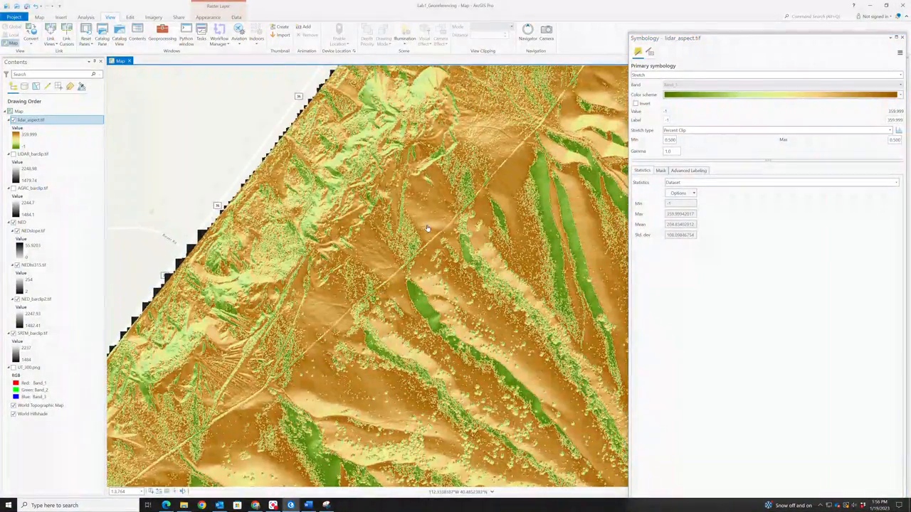
pyautogui.scroll(3, 427, 228)
pyautogui.moveTo(427, 228); pyautogui.dragTo(365, 258)
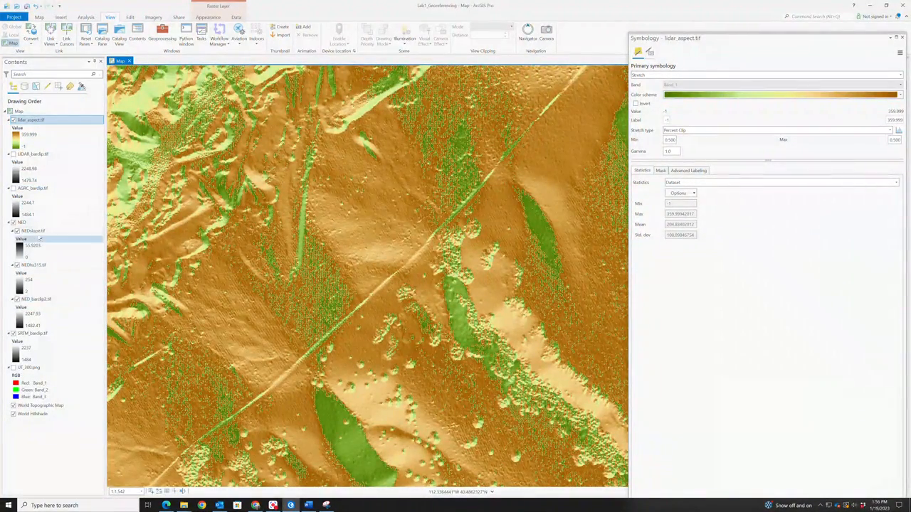
# Close the symbology settings and add LIDARslope.tif from the LiDAR folder above lidar_aspect.tif in the map
pyautogui.click(902, 38)
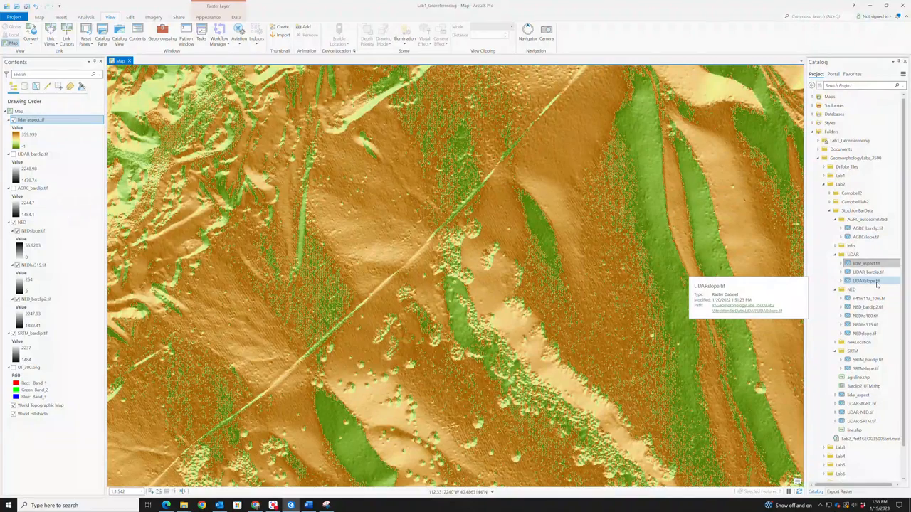
pyautogui.moveTo(877, 285); pyautogui.dragTo(60, 115)
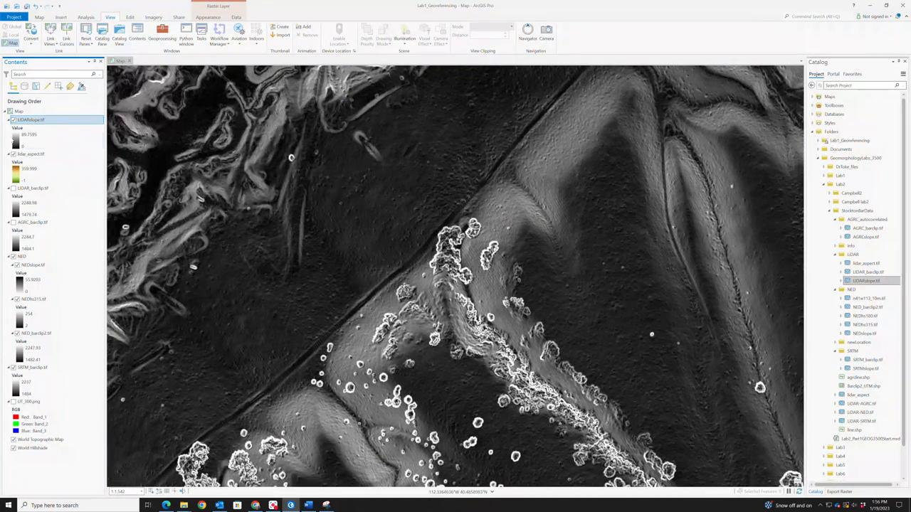
pyautogui.click(20, 141)
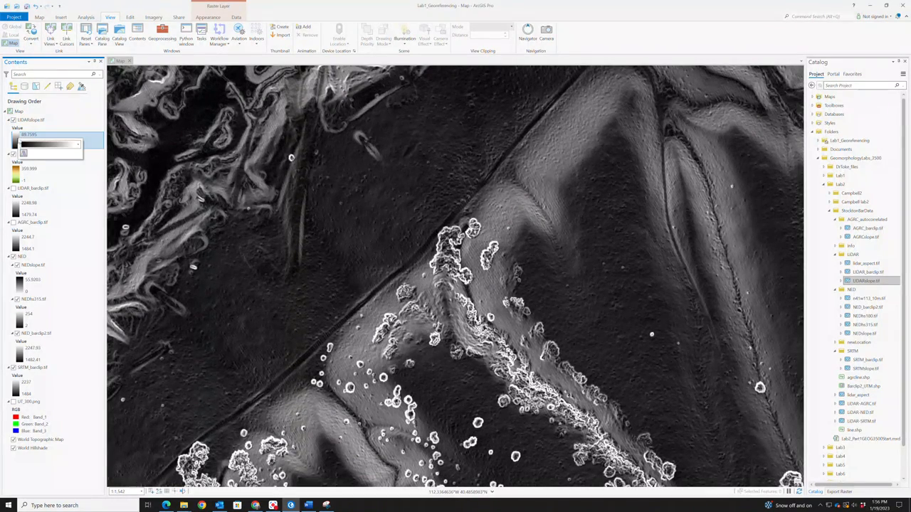
pyautogui.click(54, 145)
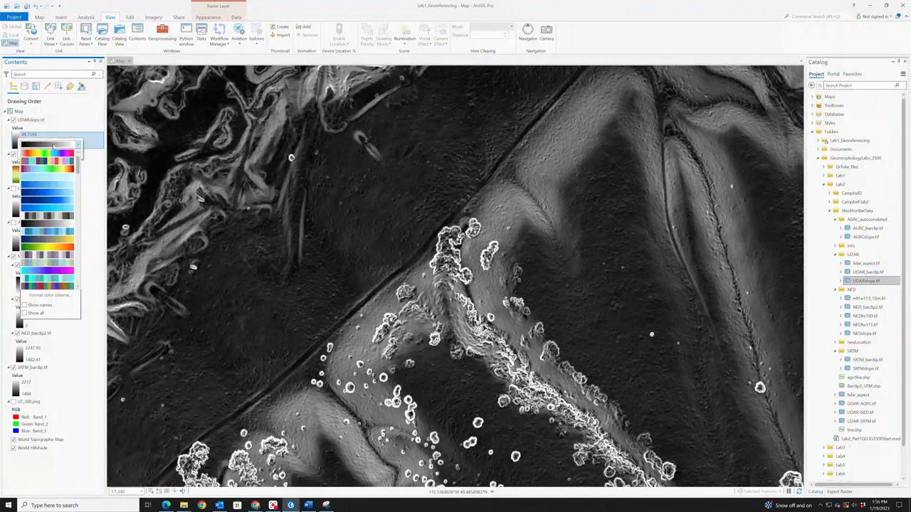
pyautogui.click(54, 146)
# Invert the black-to-white color scheme of LIDARslope.tif in its symbology settings
pyautogui.rightClick(25, 120)
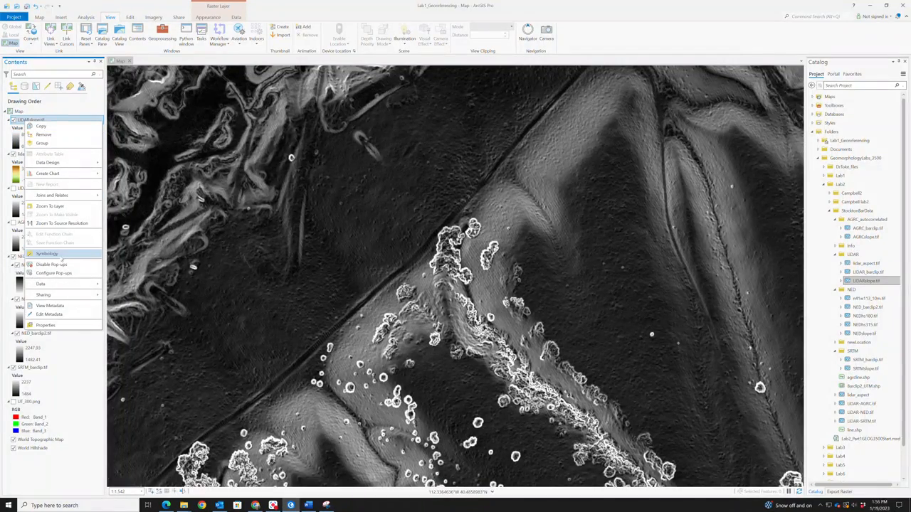
pyautogui.click(47, 254)
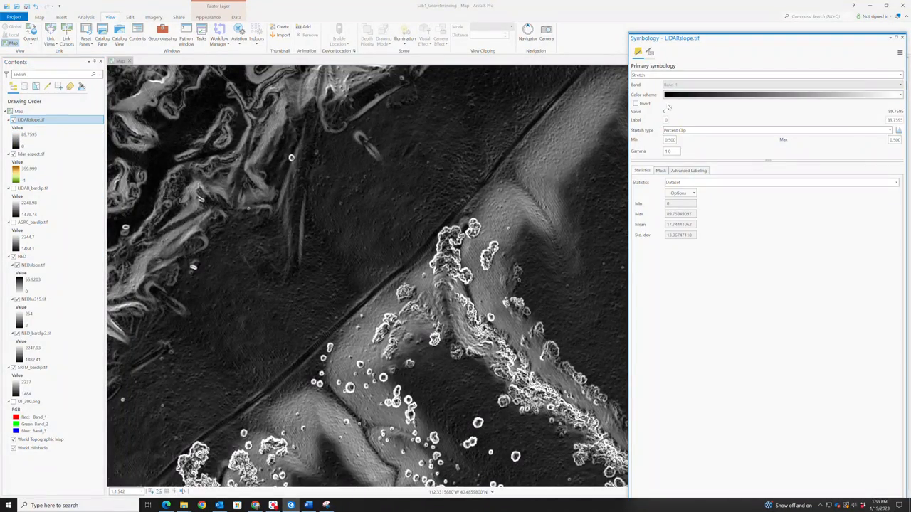
pyautogui.click(644, 104)
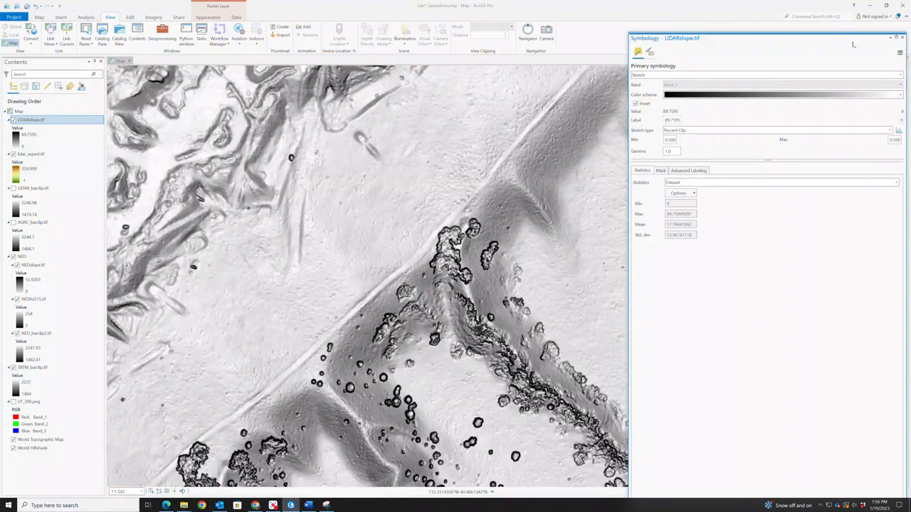
# Close the symbology settings, turn off the NED group and SRTM_barclip.tif, and collapse the NED group
pyautogui.click(902, 37)
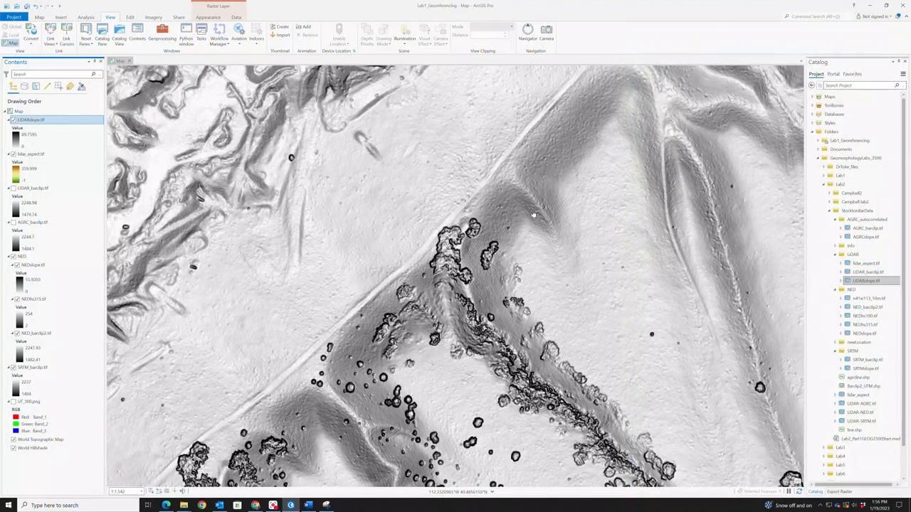
pyautogui.scroll(-5, 531, 212)
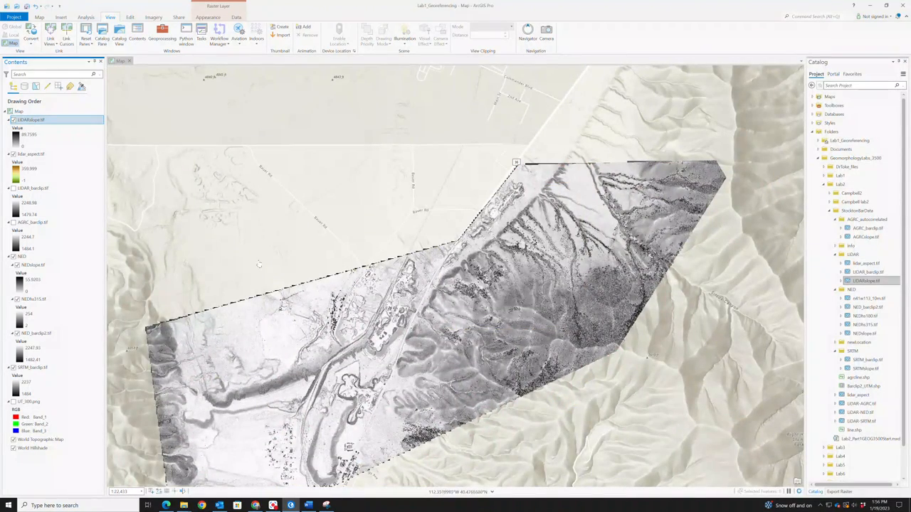
pyautogui.click(13, 256)
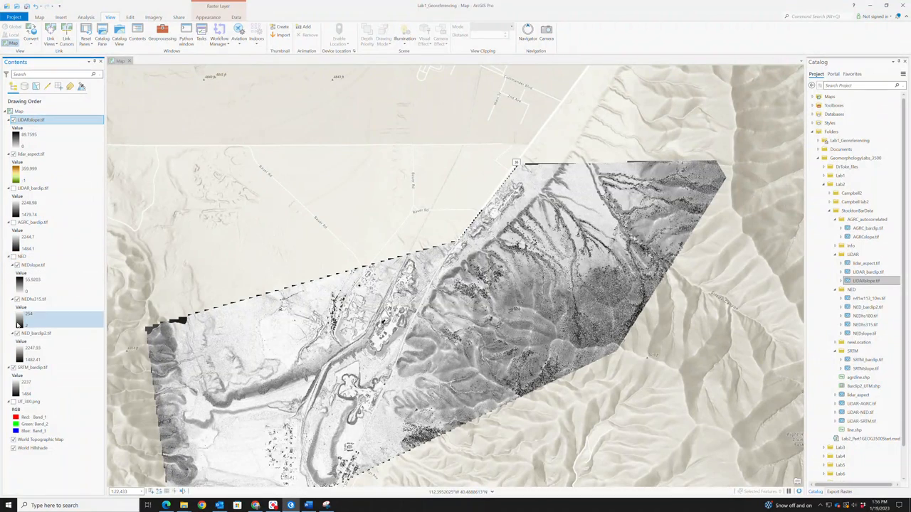
pyautogui.click(12, 367)
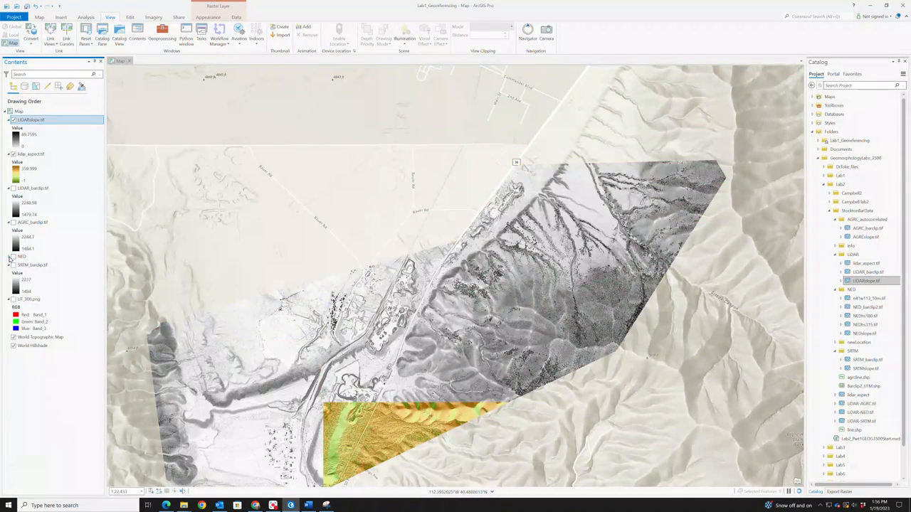
pyautogui.click(8, 256)
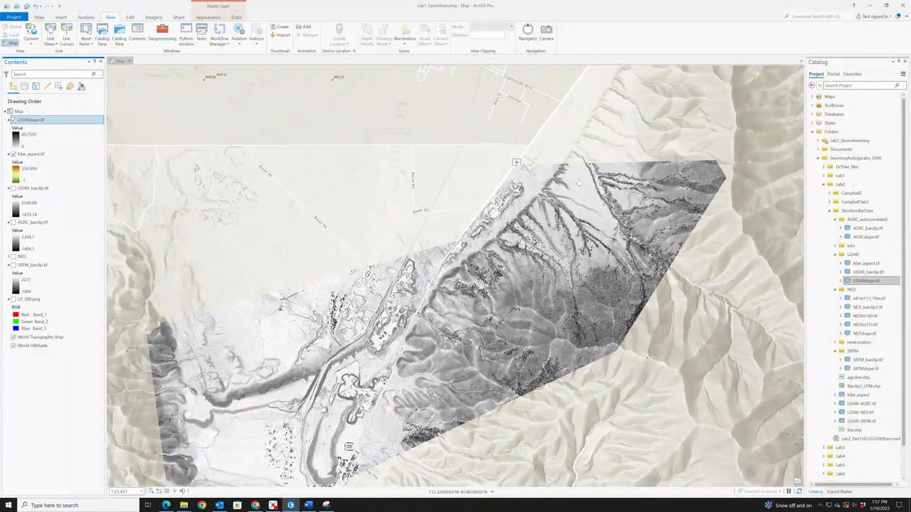
# Hide LIDARslope.tif to compare it with lidar_aspect.tif and examine the aspect of the gullies along the ridge road
pyautogui.scroll(6, 516, 162)
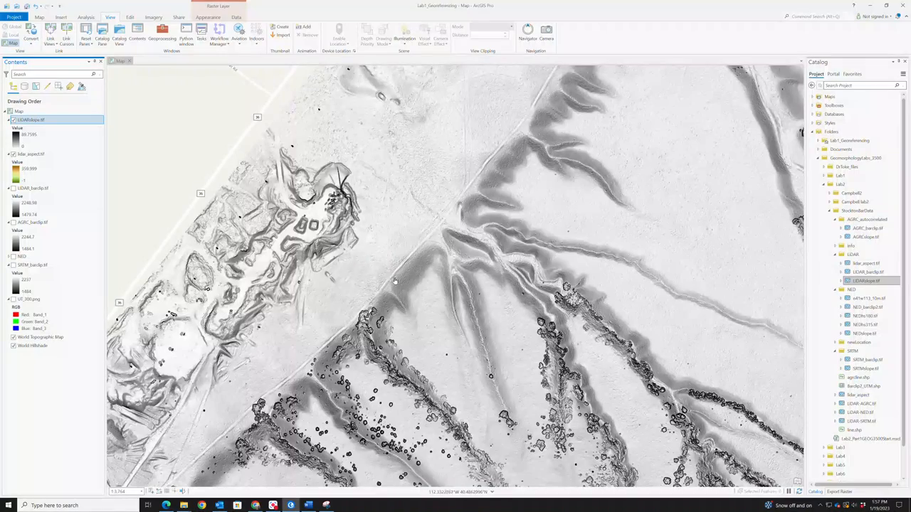
pyautogui.click(12, 120)
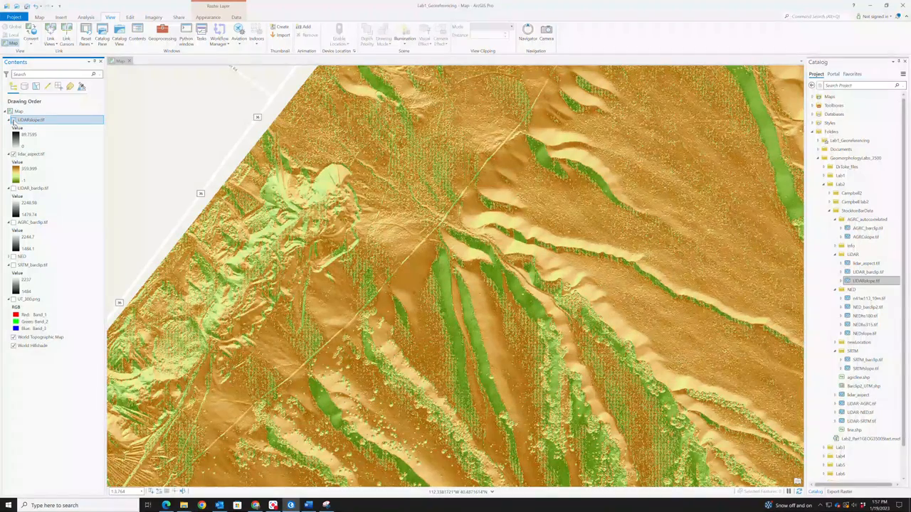
pyautogui.click(13, 121)
pyautogui.click(12, 120)
pyautogui.scroll(3, 436, 215)
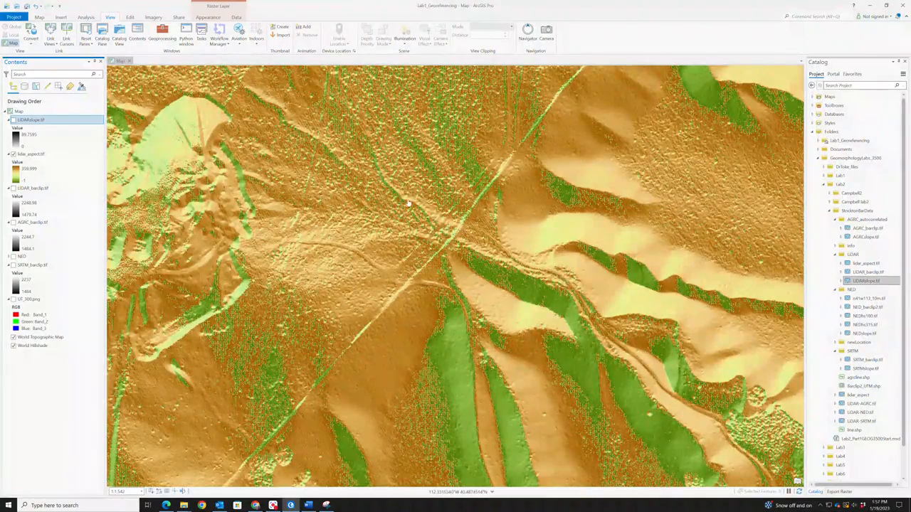
pyautogui.scroll(-2, 442, 221)
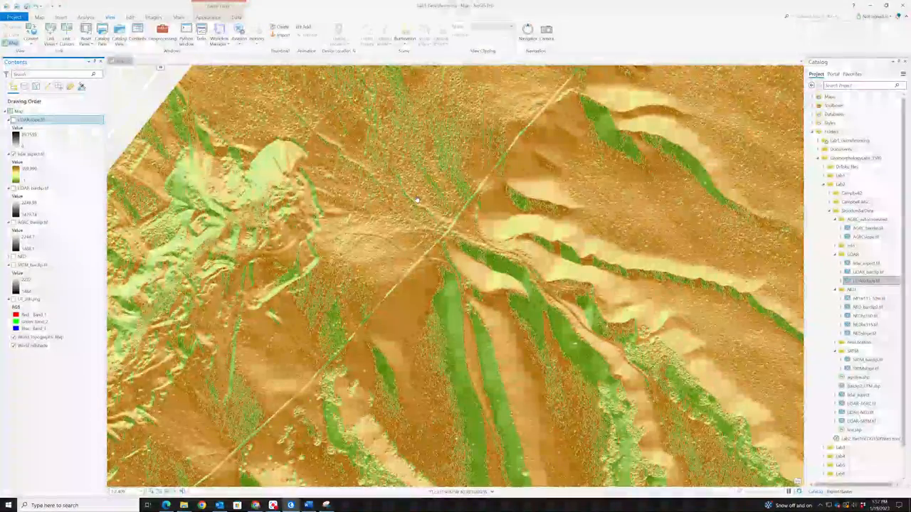
pyautogui.moveTo(411, 244); pyautogui.dragTo(501, 122)
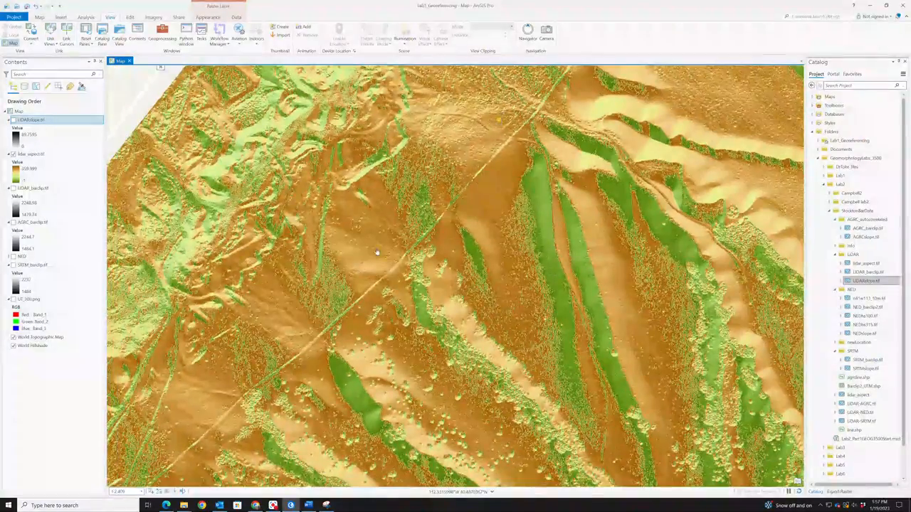
pyautogui.scroll(-2, 407, 214)
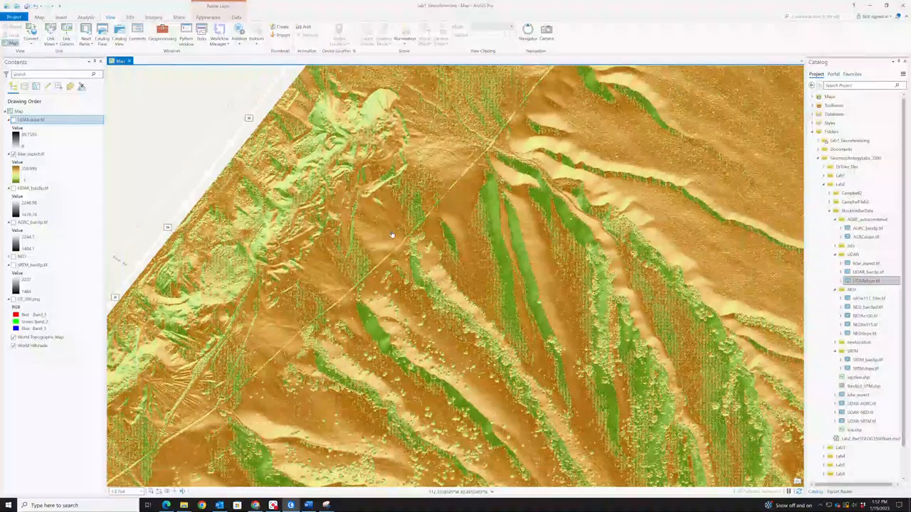
pyautogui.moveTo(343, 290); pyautogui.dragTo(382, 229)
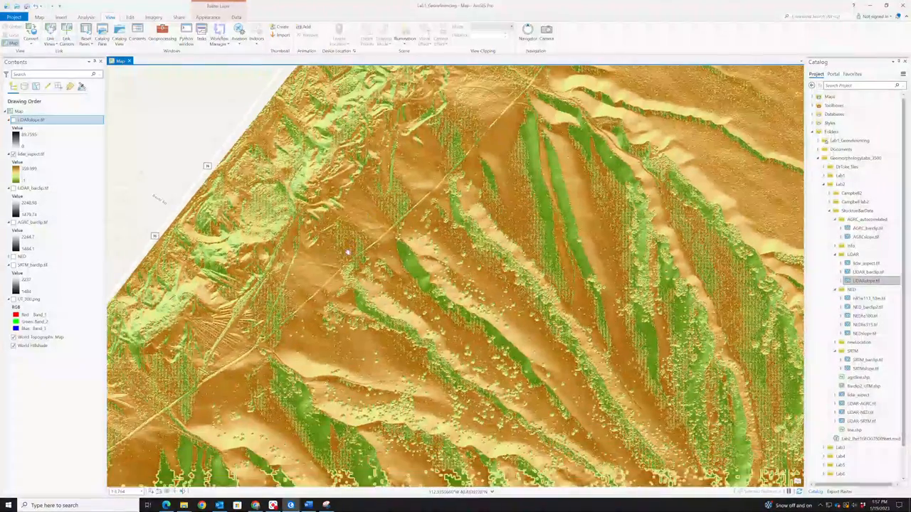
pyautogui.scroll(1, 381, 229)
pyautogui.scroll(3, 381, 228)
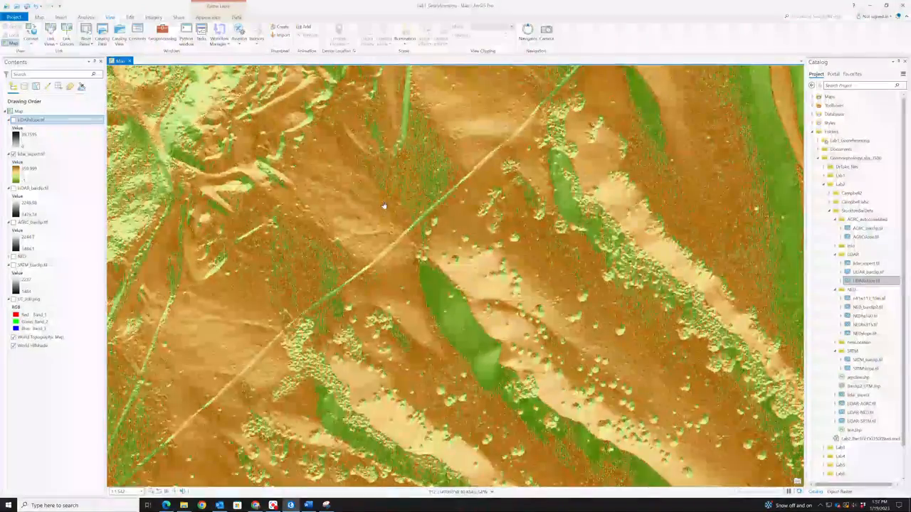
pyautogui.scroll(-4, 384, 206)
pyautogui.moveTo(389, 192); pyautogui.dragTo(370, 254)
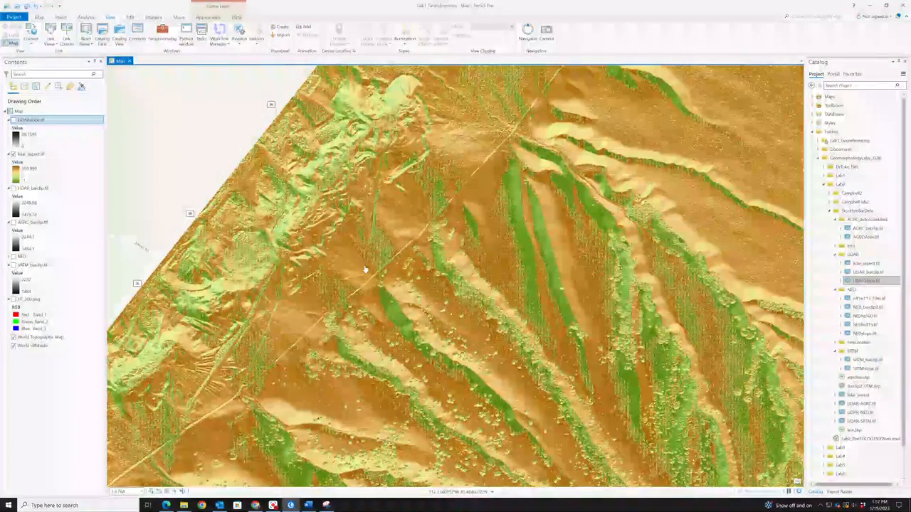
# Show LIDARslope.tif again and set its layer transparency to 40% so it blends with lidar_aspect.tif
pyautogui.rightClick(39, 121)
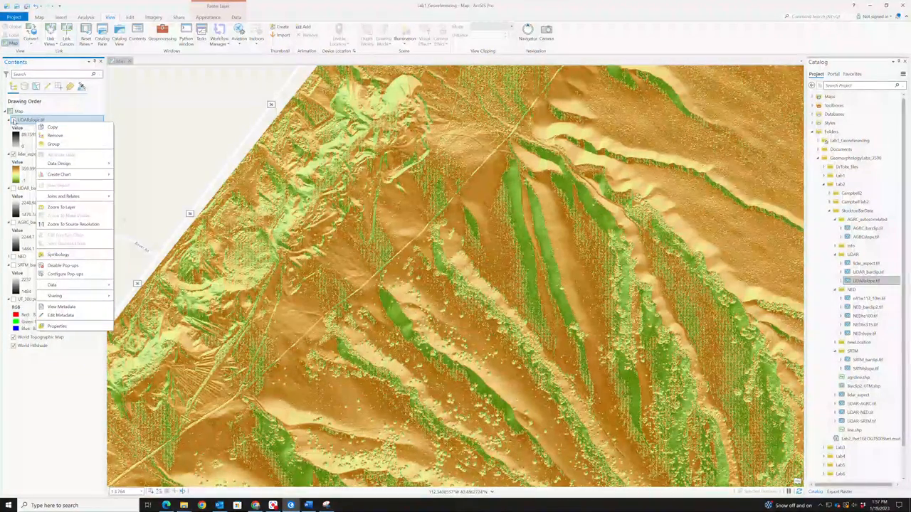
pyautogui.click(12, 120)
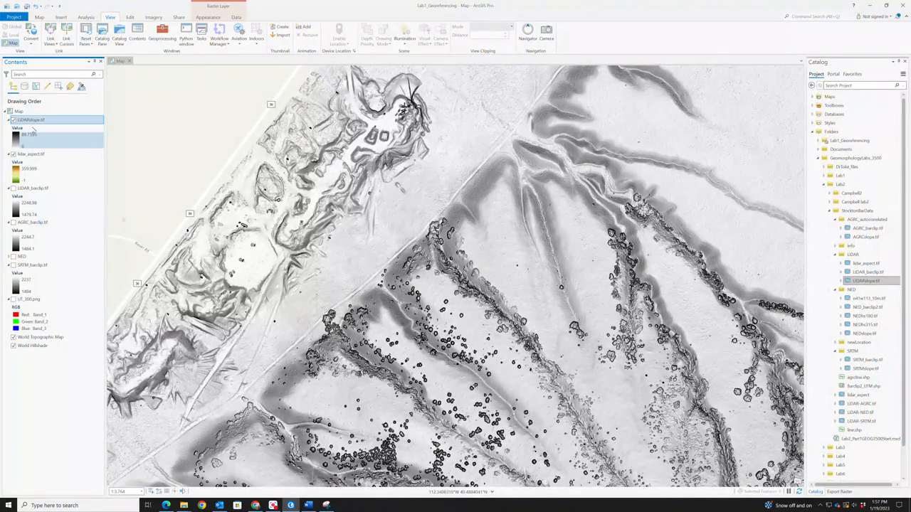
pyautogui.click(33, 122)
pyautogui.click(155, 20)
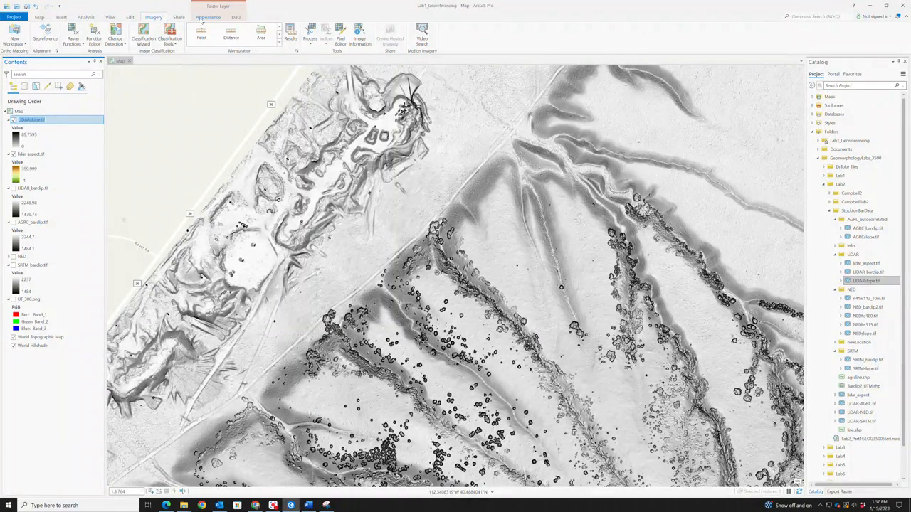
pyautogui.click(206, 17)
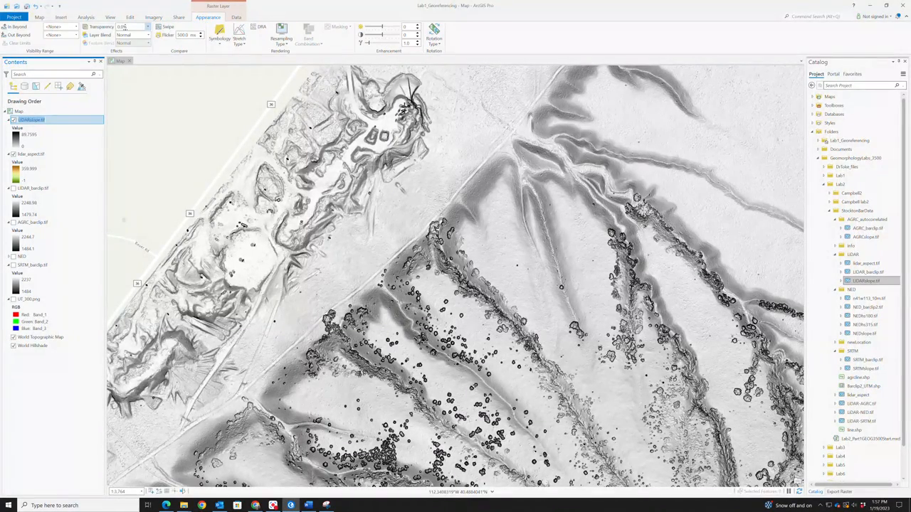
pyautogui.click(122, 26)
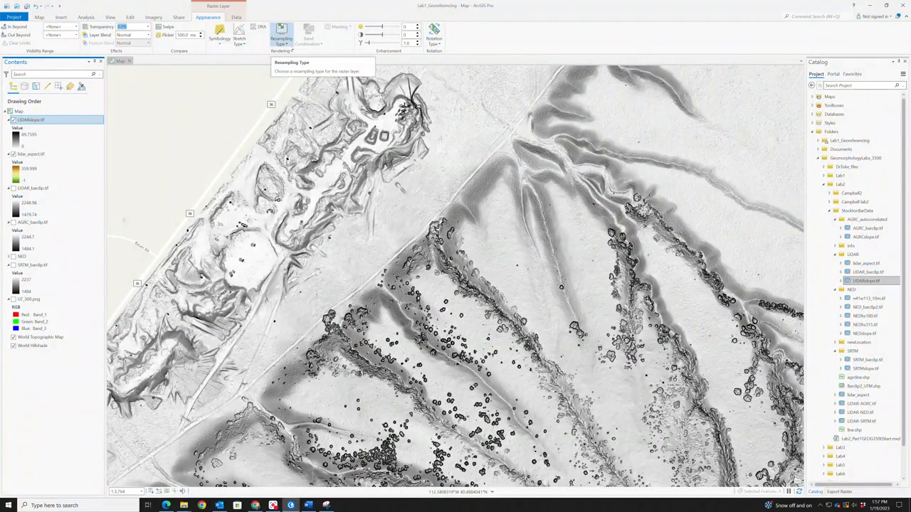
pyautogui.write('40')
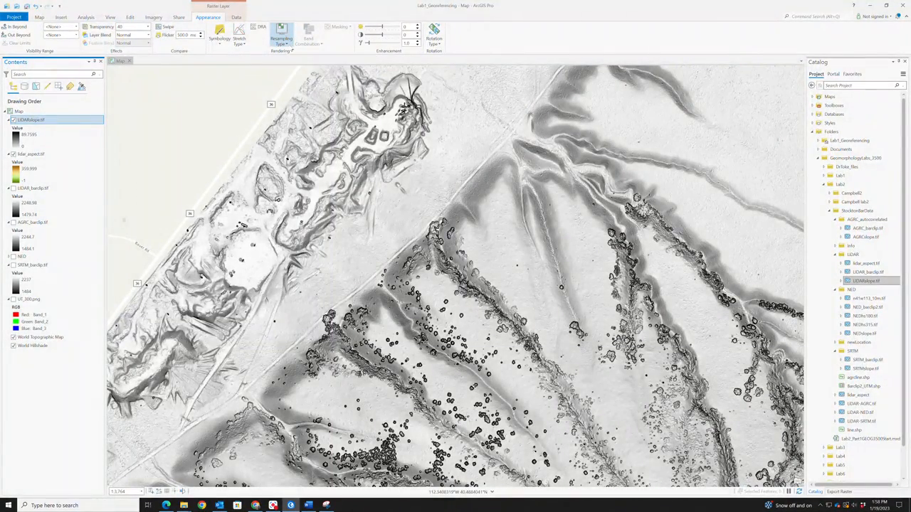
pyautogui.press('Return')
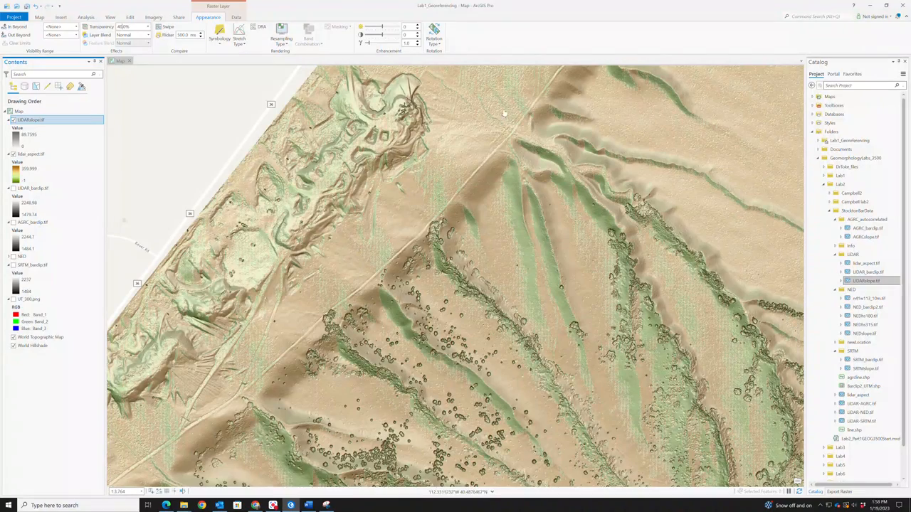
# Examine the blended LiDAR slope and aspect layers across the eastern gullies and along the bar north of Stockton
pyautogui.scroll(-2, 504, 112)
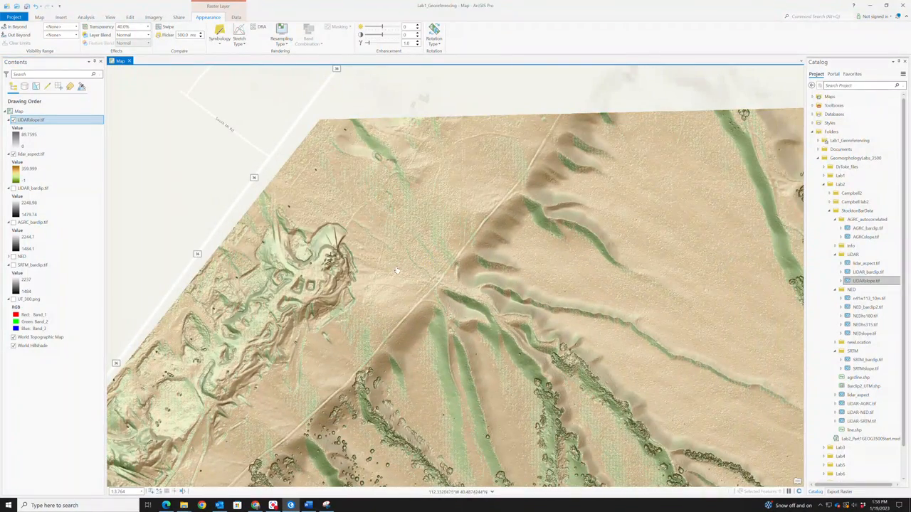
pyautogui.scroll(2, 420, 299)
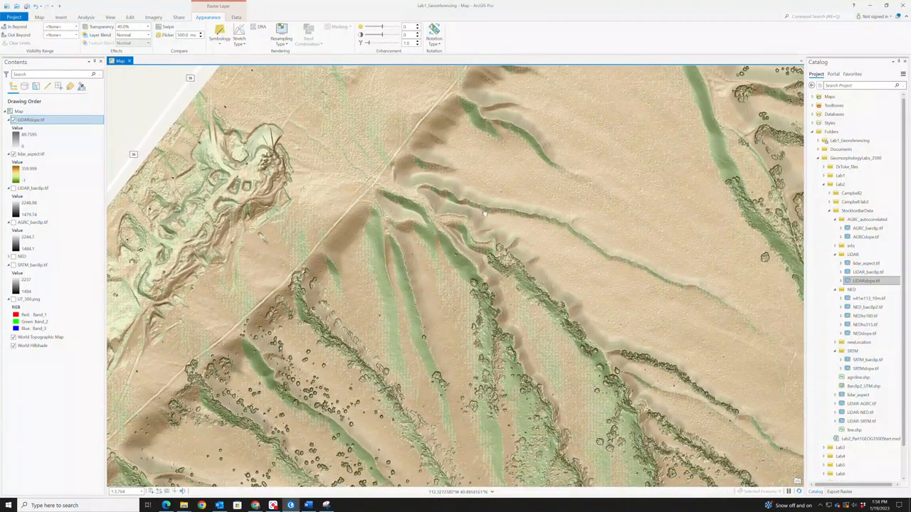
pyautogui.scroll(2, 433, 155)
pyautogui.moveTo(454, 335); pyautogui.dragTo(450, 237)
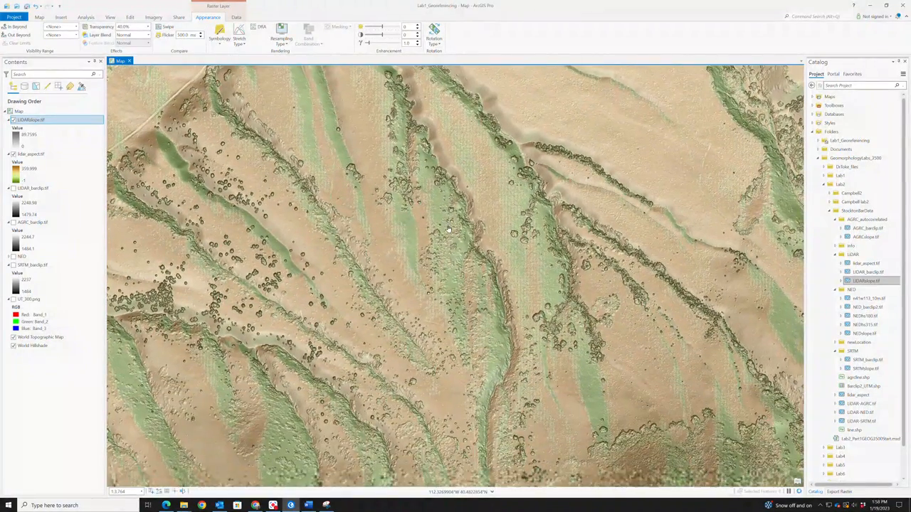
pyautogui.moveTo(465, 339); pyautogui.dragTo(444, 201)
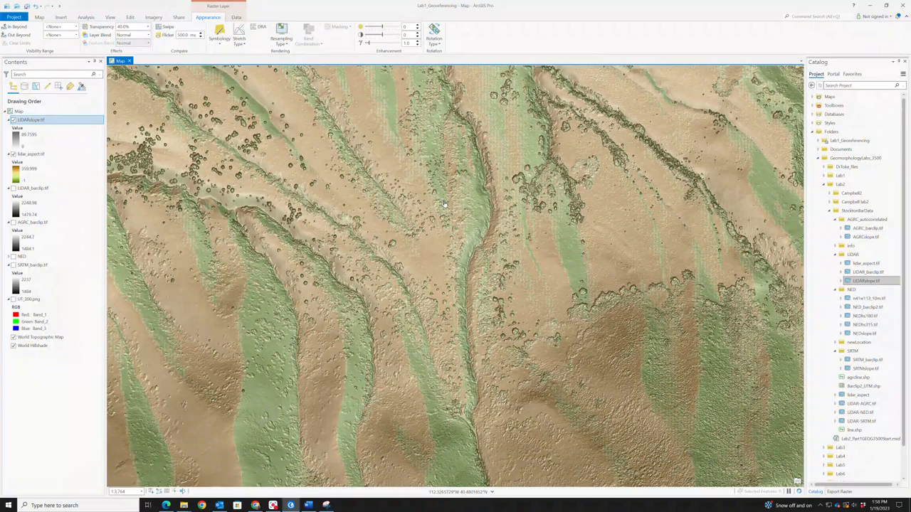
pyautogui.moveTo(425, 232); pyautogui.dragTo(508, 336)
pyautogui.moveTo(580, 178); pyautogui.dragTo(508, 221)
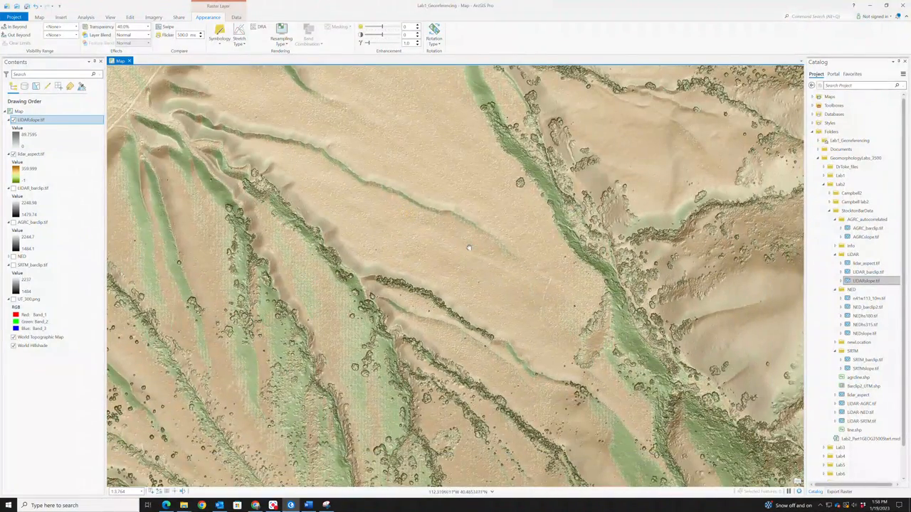
pyautogui.moveTo(573, 209); pyautogui.dragTo(478, 249)
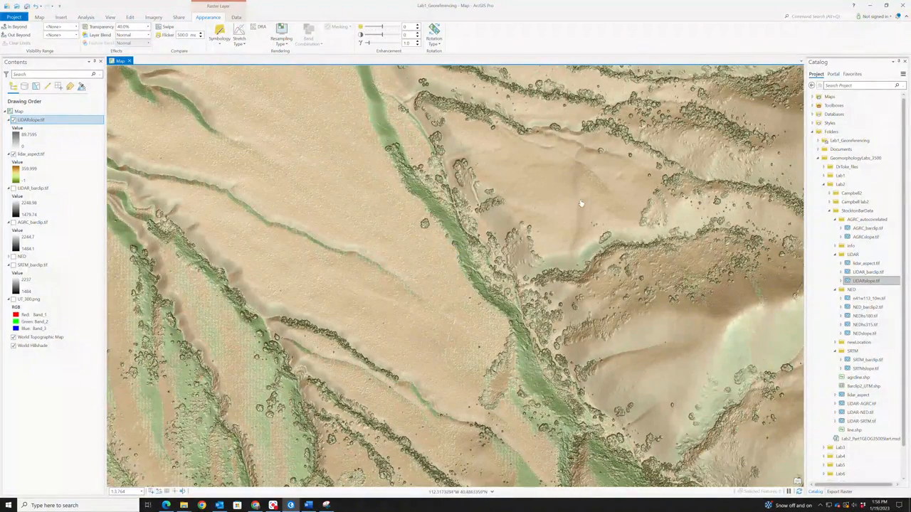
pyautogui.moveTo(564, 259); pyautogui.dragTo(569, 209)
pyautogui.scroll(-8, 569, 209)
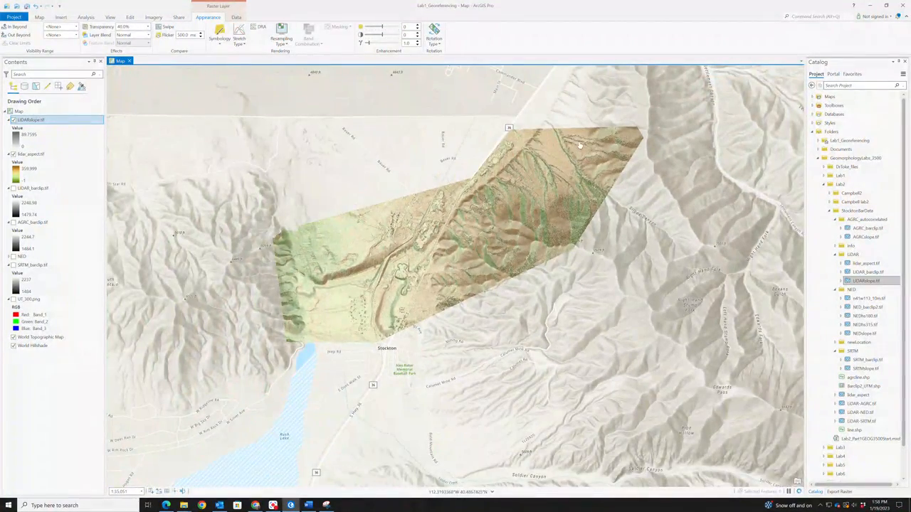
pyautogui.moveTo(580, 145); pyautogui.dragTo(579, 160)
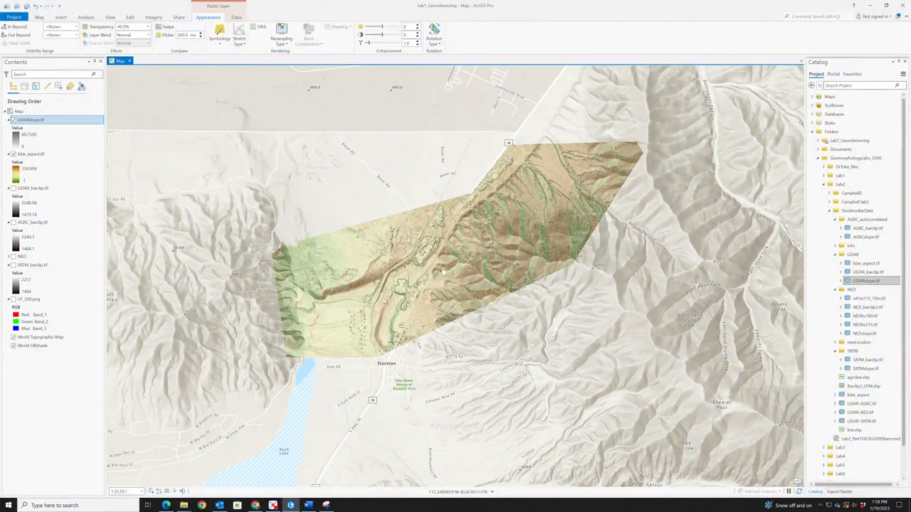
pyautogui.scroll(7, 358, 300)
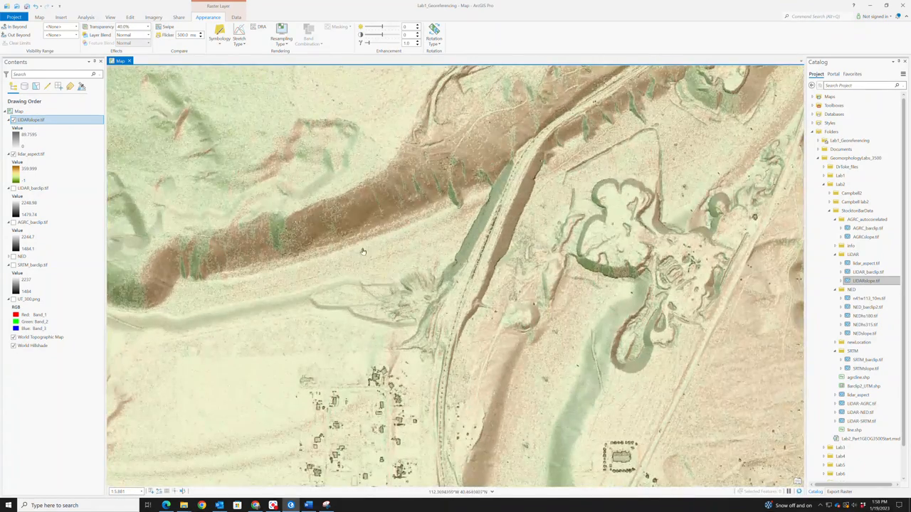
pyautogui.scroll(1, 320, 263)
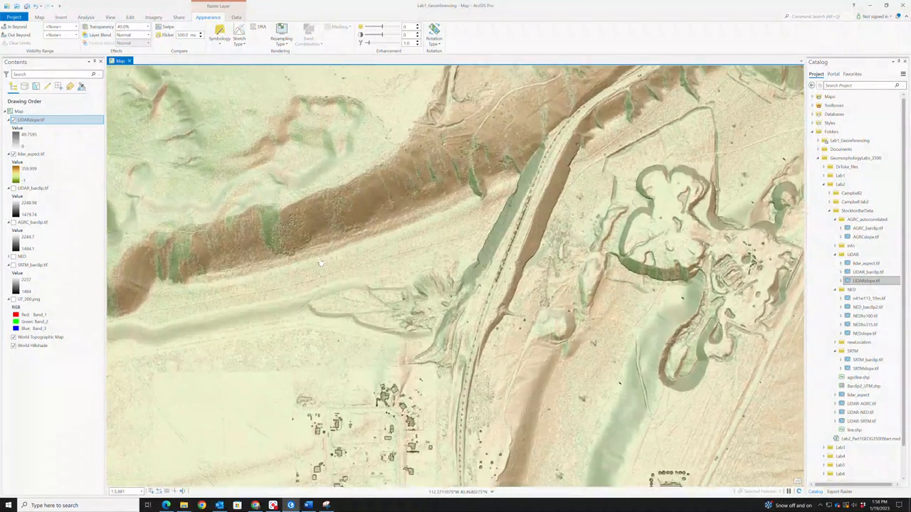
pyautogui.scroll(3, 321, 263)
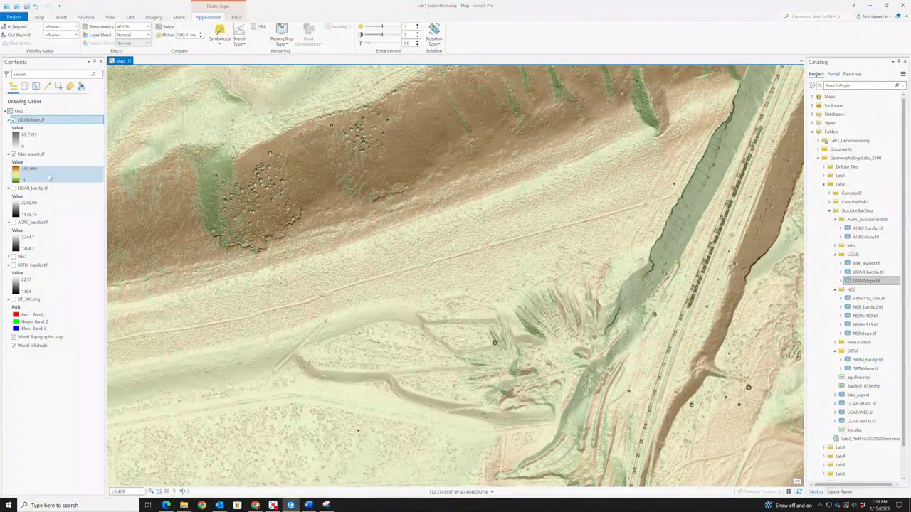
# Add SRTMslope.tif from the SRTM folder to the map above LIDARslope.tif
pyautogui.click(40, 268)
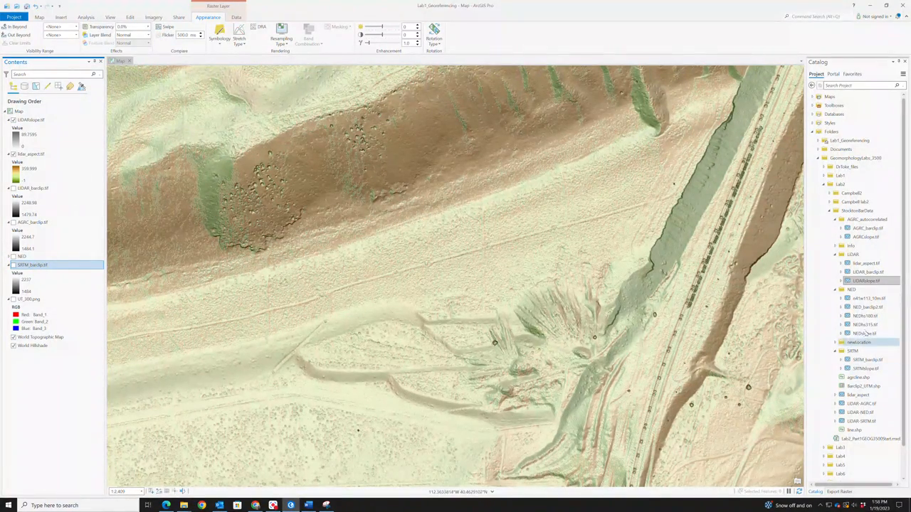
pyautogui.click(861, 369)
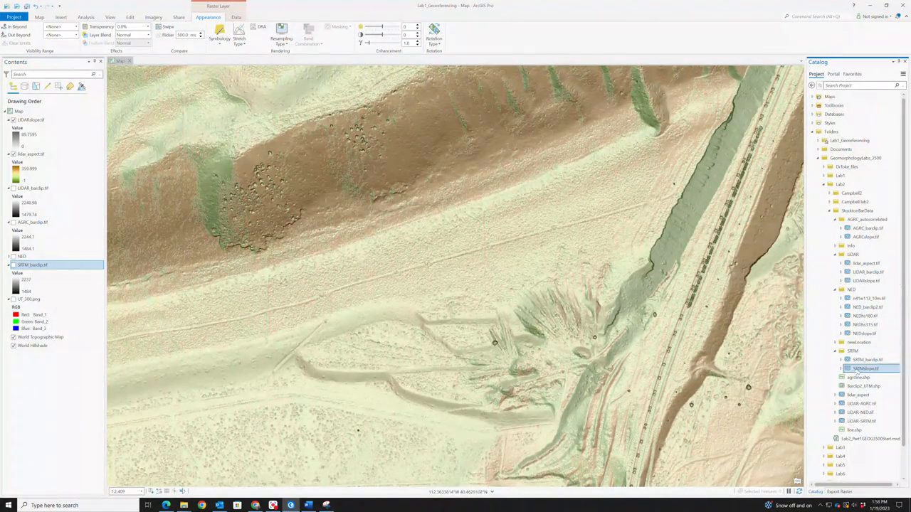
pyautogui.moveTo(124, 130); pyautogui.dragTo(69, 116)
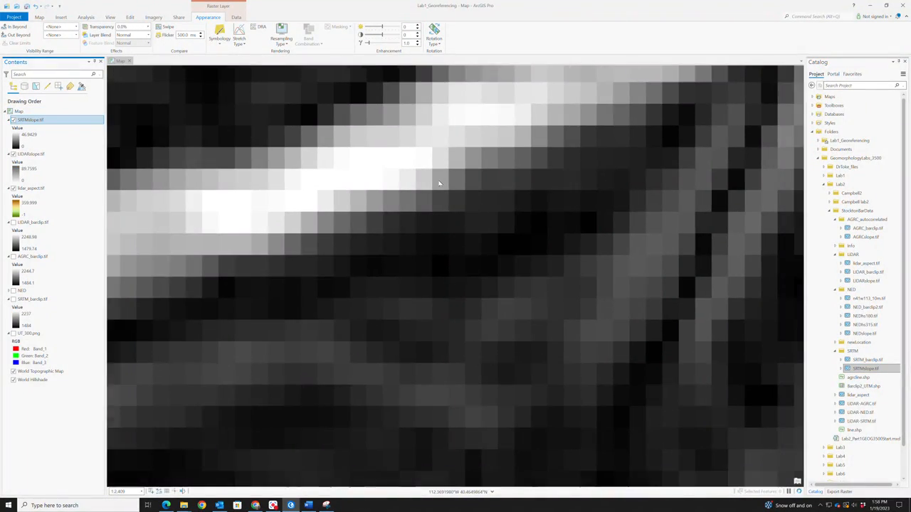
# Compare SRTMslope.tif with the blended LiDAR layers over the whole bar by switching its visibility, leaving it hidden
pyautogui.scroll(-5, 439, 184)
pyautogui.scroll(1, 359, 276)
pyautogui.scroll(2, 358, 276)
pyautogui.click(13, 120)
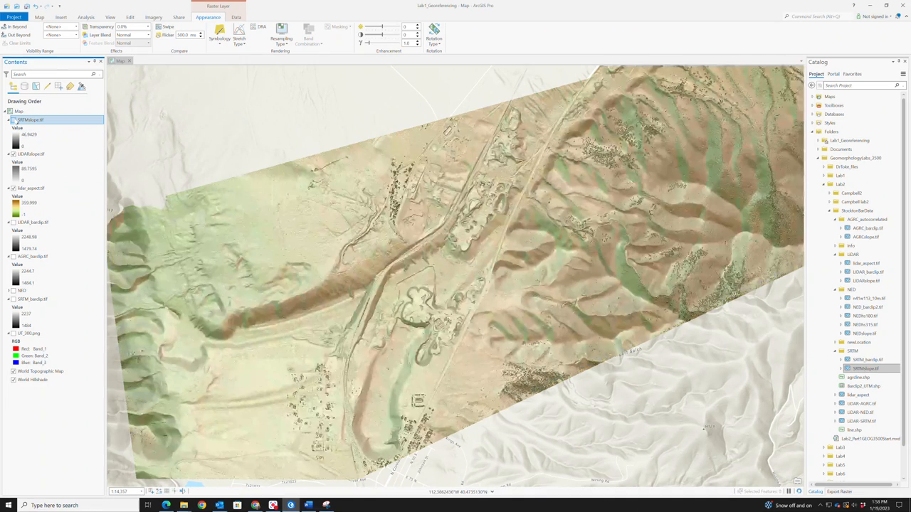
pyautogui.click(13, 120)
pyautogui.click(13, 120)
# Examine the individual cells of the blended LiDAR slope and aspect layers along the southern edge of the bar
pyautogui.scroll(10, 338, 324)
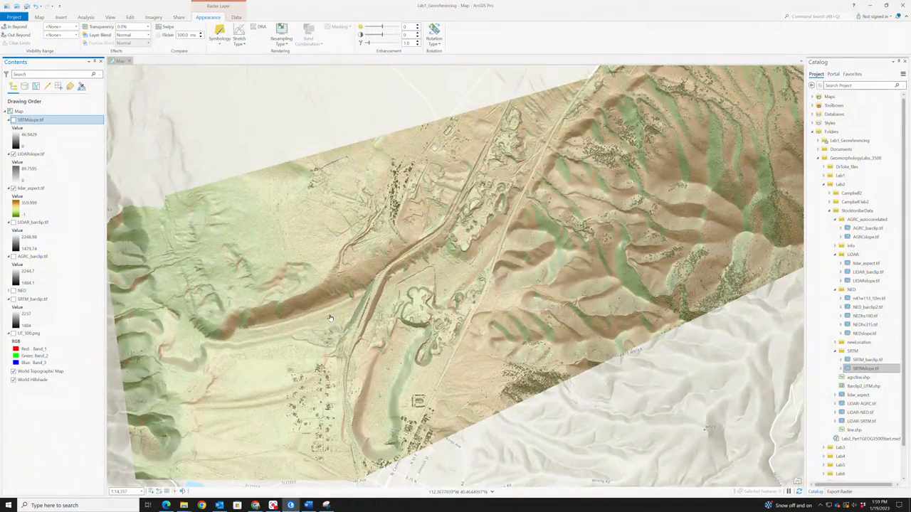
pyautogui.scroll(4, 354, 302)
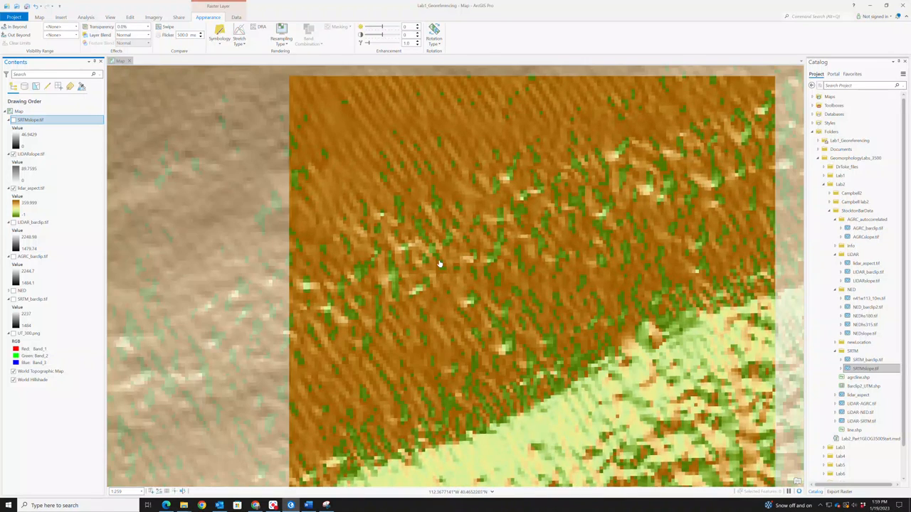
pyautogui.scroll(4, 429, 244)
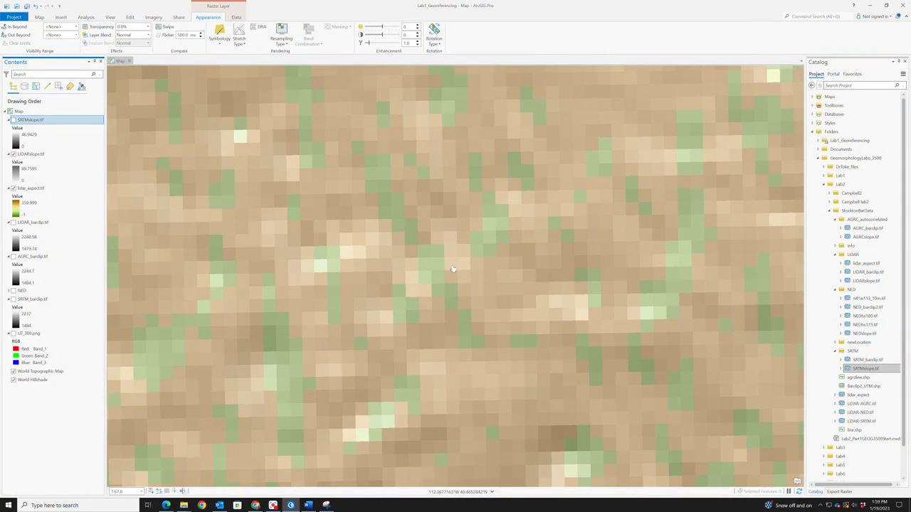
pyautogui.click(62, 18)
pyautogui.click(42, 18)
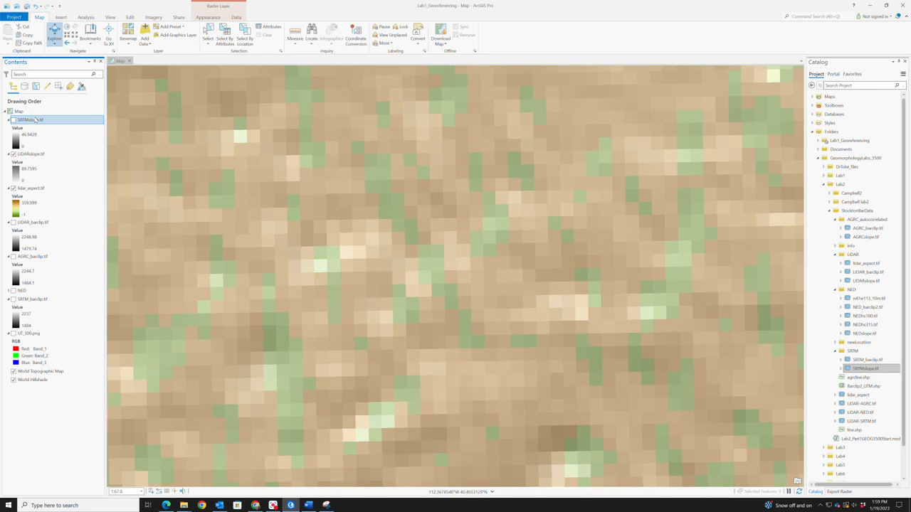
# Inspect the source properties of LIDARslope.tif, reading its projected coordinate system, projection and linear unit
pyautogui.rightClick(25, 155)
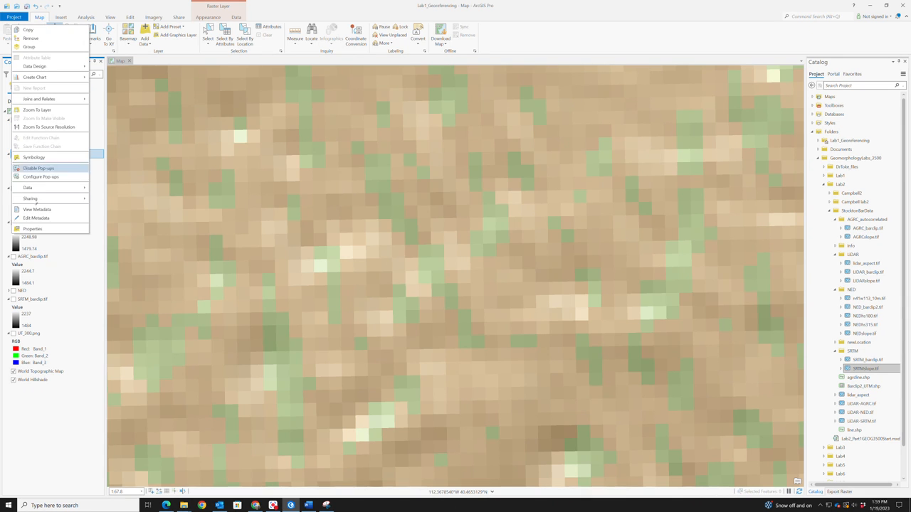
pyautogui.click(32, 229)
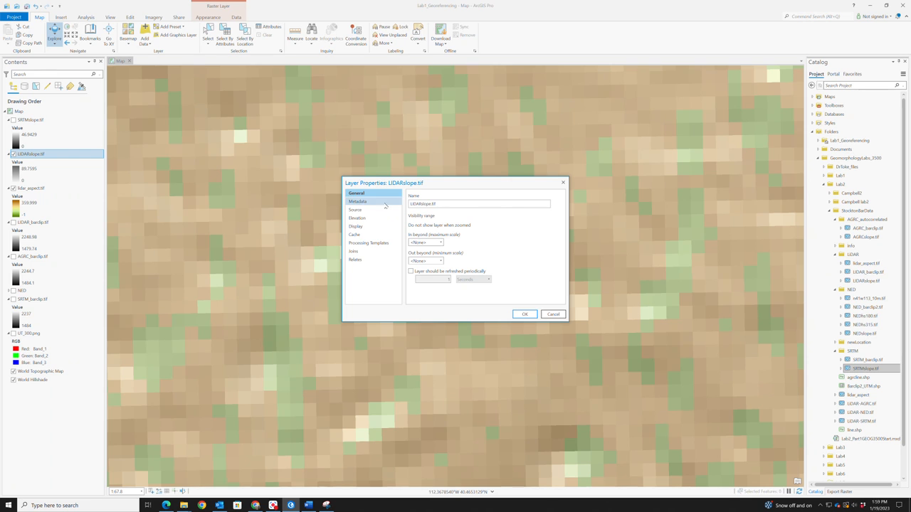
pyautogui.click(356, 210)
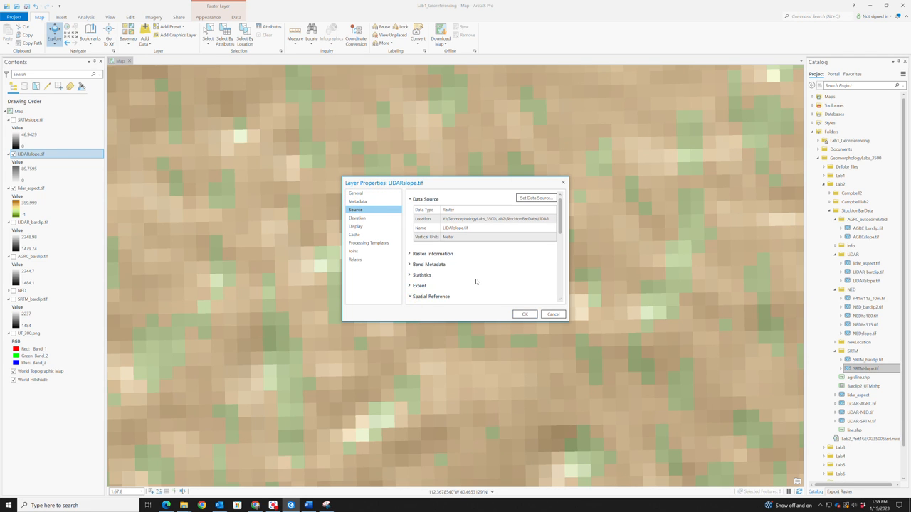
pyautogui.click(427, 298)
pyautogui.scroll(-5, 486, 290)
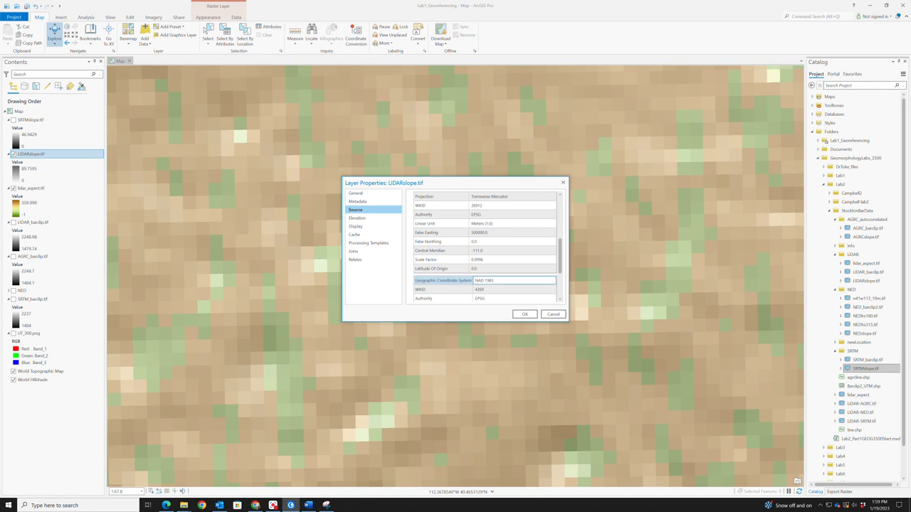
pyautogui.scroll(5, 488, 288)
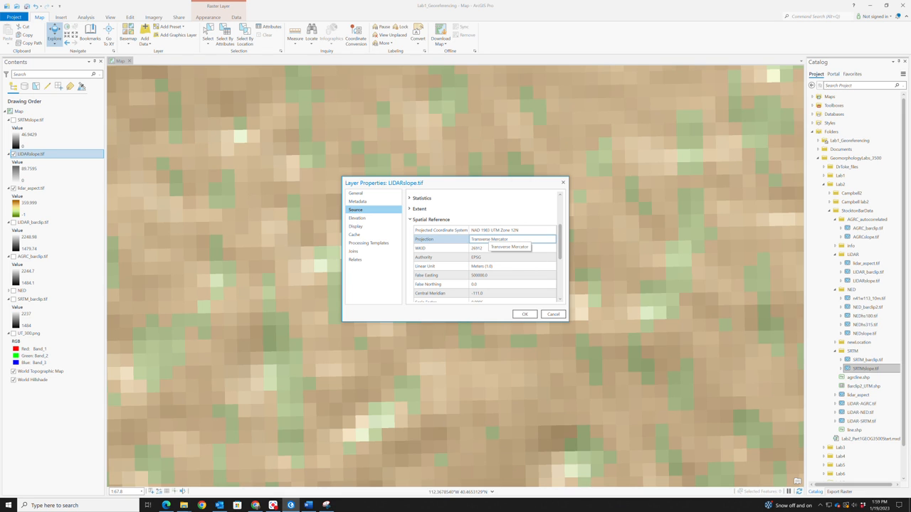
pyautogui.scroll(-2, 487, 239)
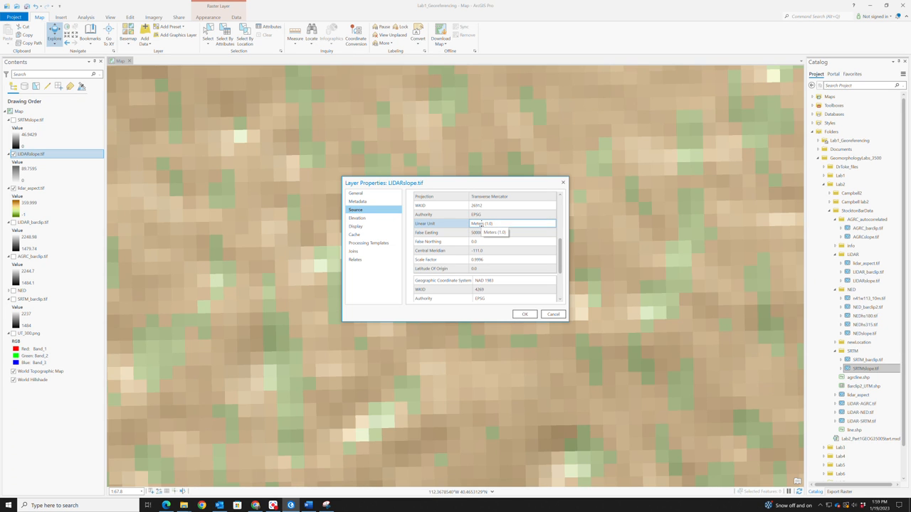
pyautogui.scroll(-3, 481, 225)
pyautogui.scroll(3, 479, 224)
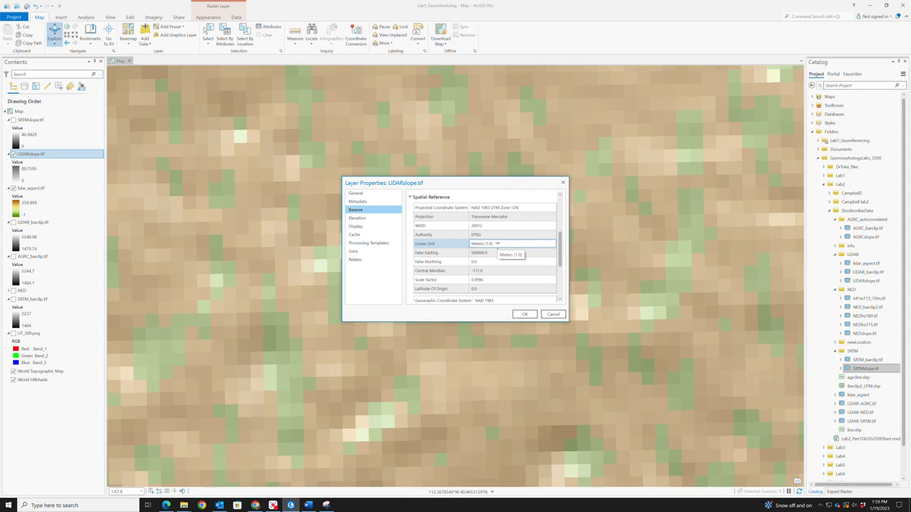
# Check the general and metadata properties of LIDARslope.tif, close them without changes and return to an overview of the bar
pyautogui.click(353, 193)
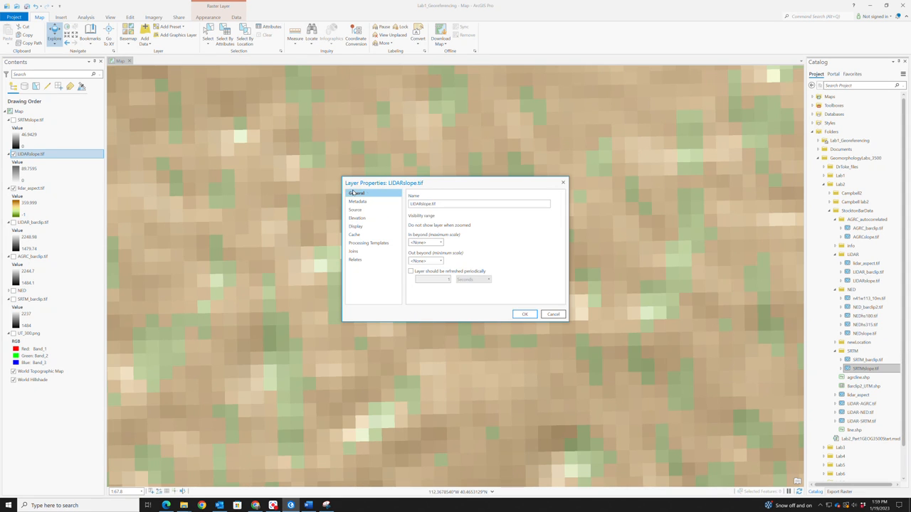
pyautogui.click(358, 202)
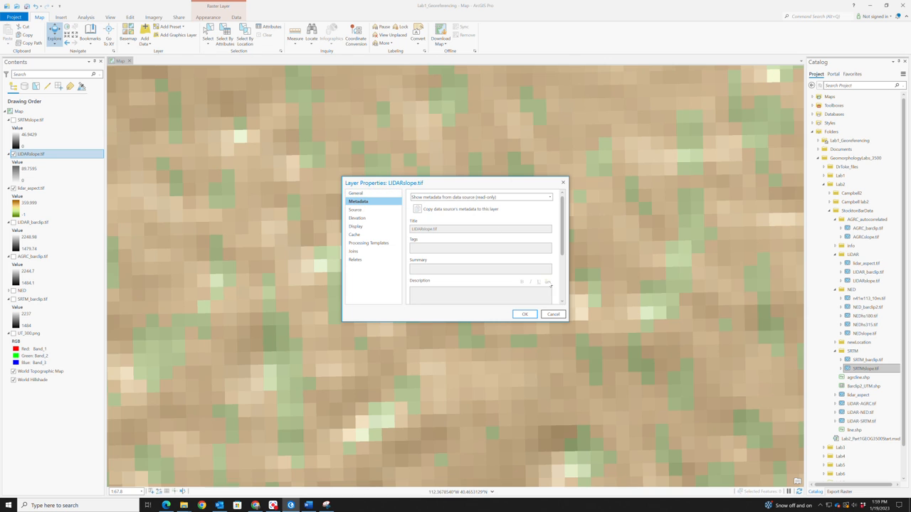
pyautogui.click(557, 314)
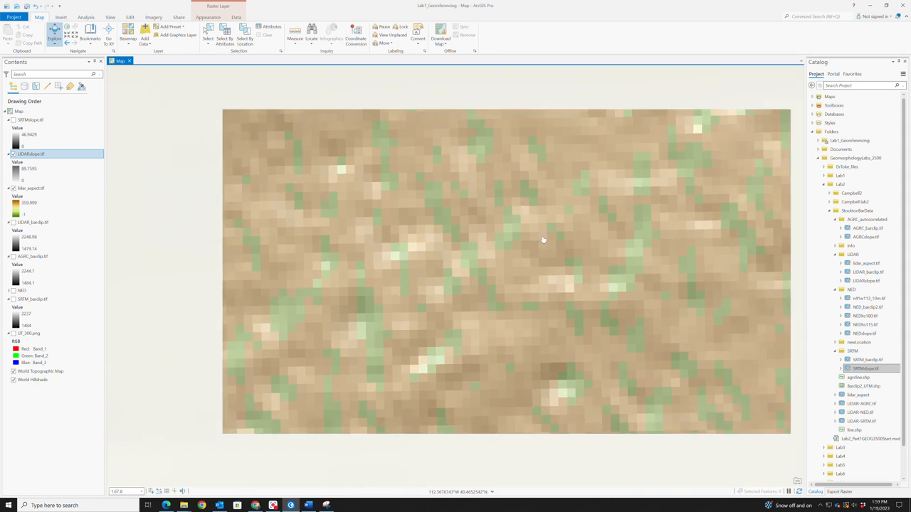
pyautogui.scroll(-7, 543, 240)
pyautogui.moveTo(649, 245); pyautogui.dragTo(399, 283)
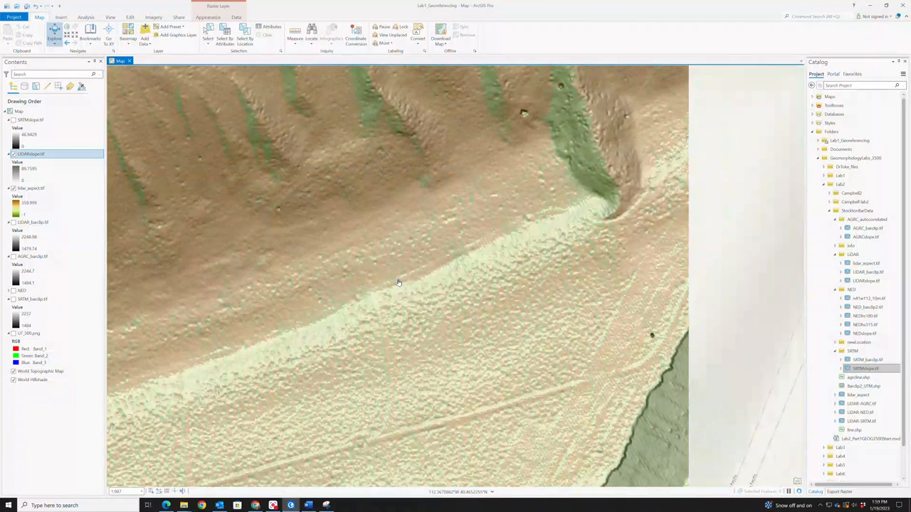
pyautogui.scroll(-5, 402, 279)
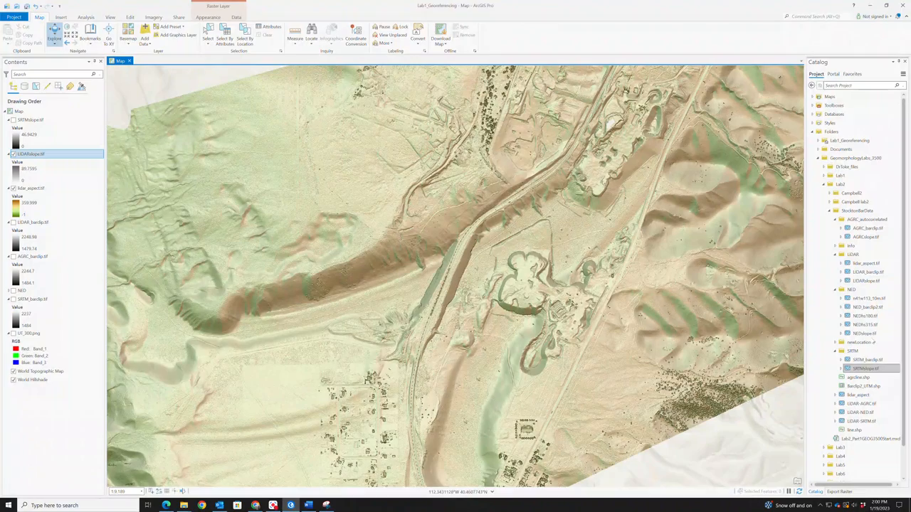
# Search the geoprocessing tools for "hillshade" and locate the Spatial Analyst Hillshade tool in the Surface toolset
pyautogui.click(83, 18)
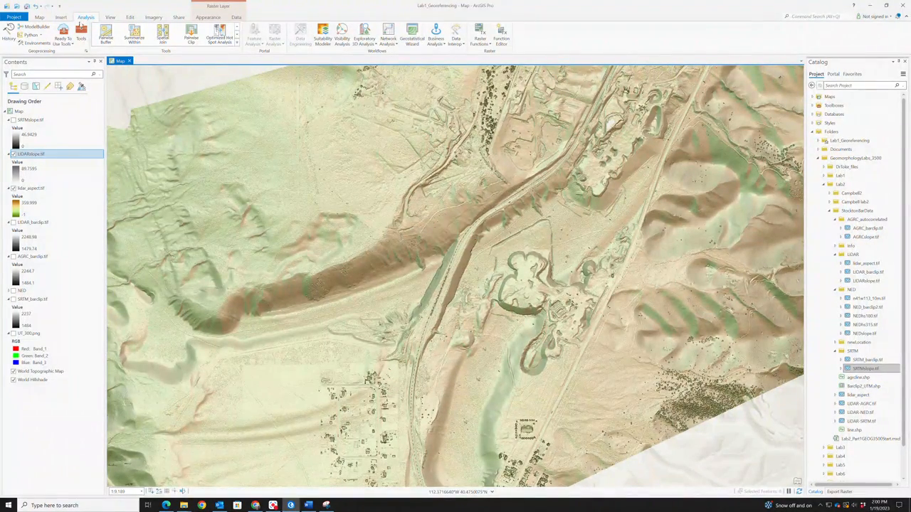
pyautogui.click(82, 30)
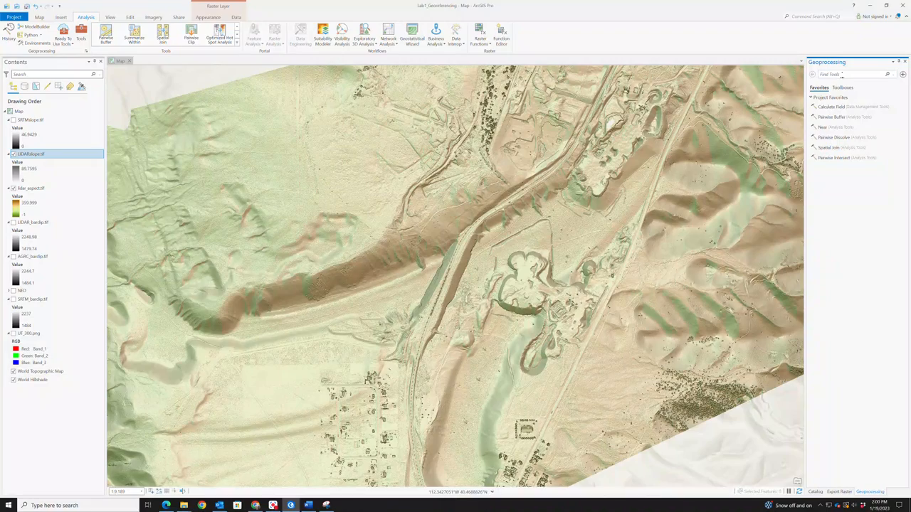
pyautogui.click(842, 75)
pyautogui.write('hillshade')
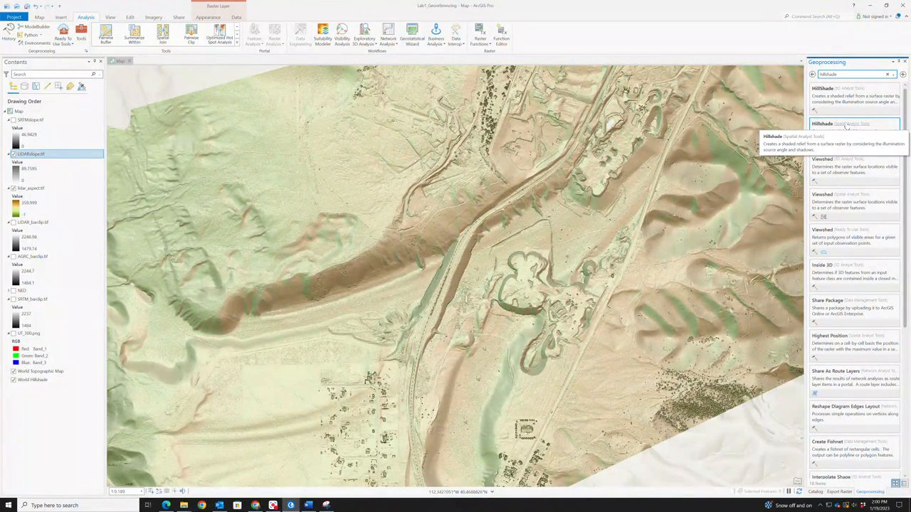
pyautogui.click(847, 125)
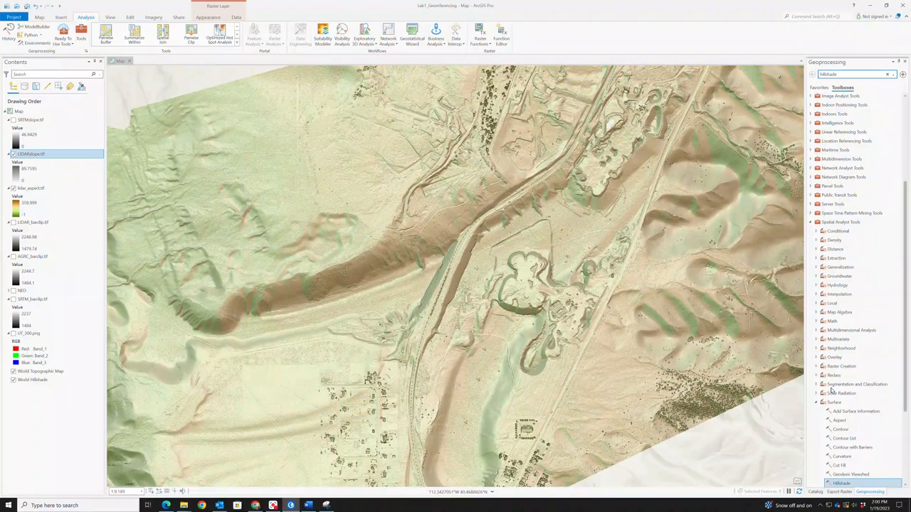
pyautogui.scroll(-1, 836, 392)
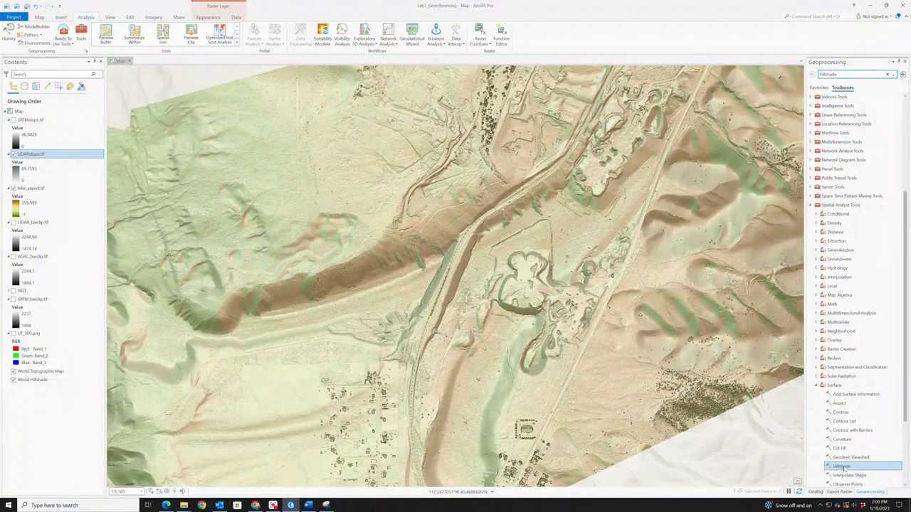
pyautogui.scroll(-2, 842, 463)
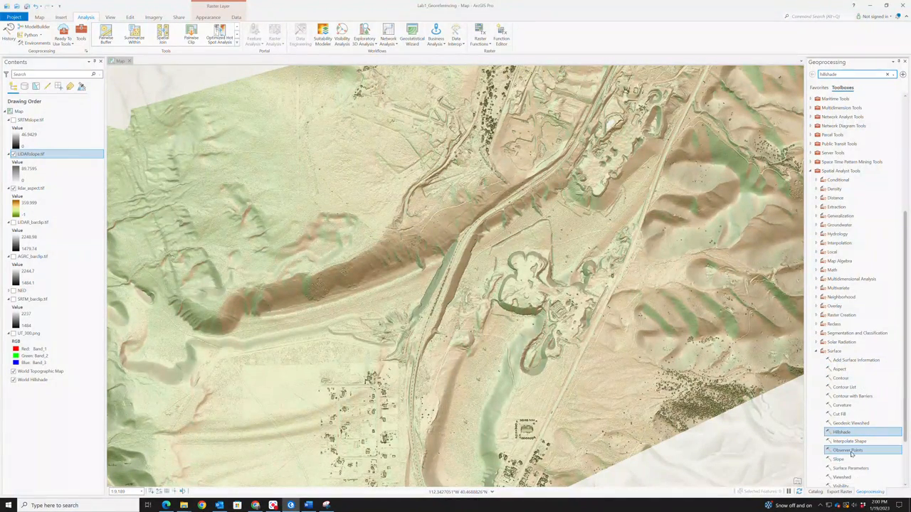
pyautogui.scroll(-1, 851, 454)
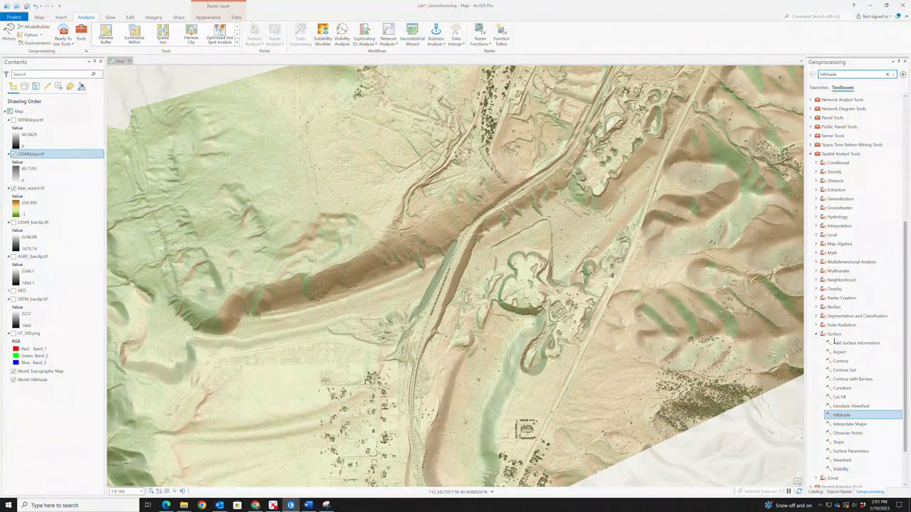
# Open the Hillshade tool and set SRTM_barclip.tif as its input raster
pyautogui.click(844, 415)
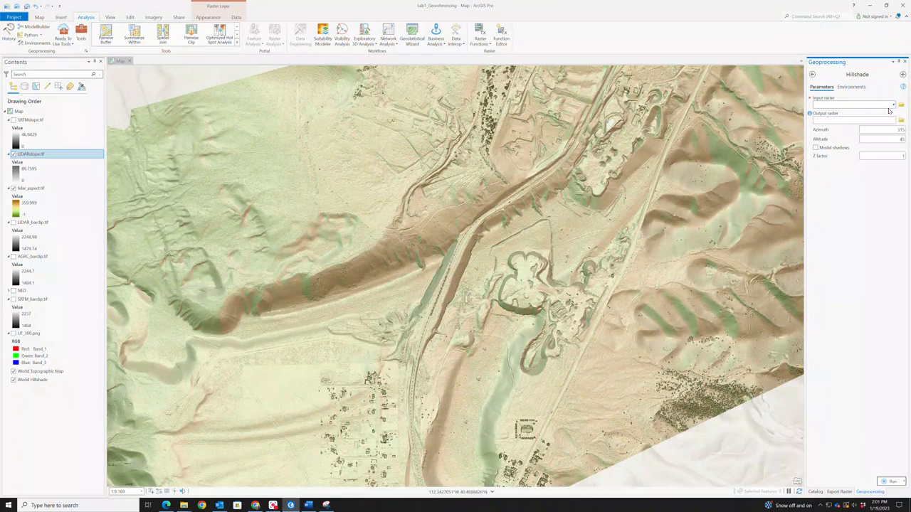
pyautogui.click(893, 105)
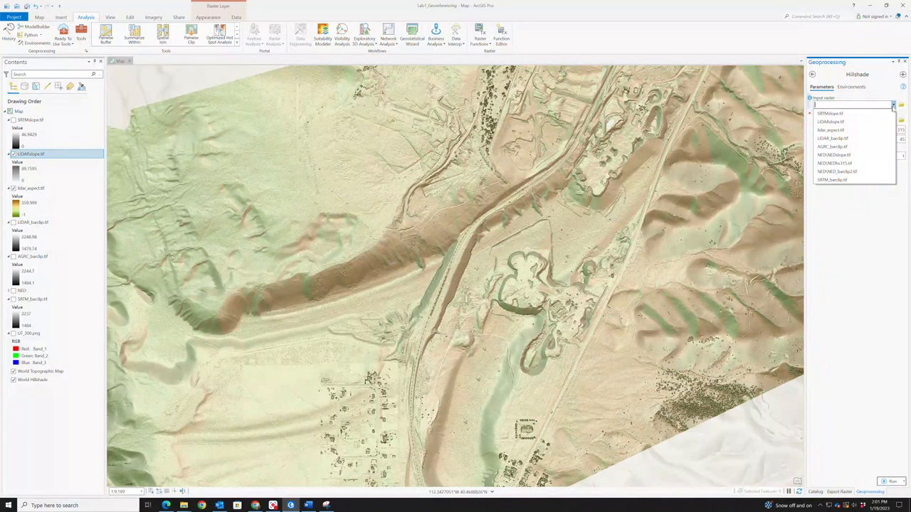
pyautogui.click(842, 180)
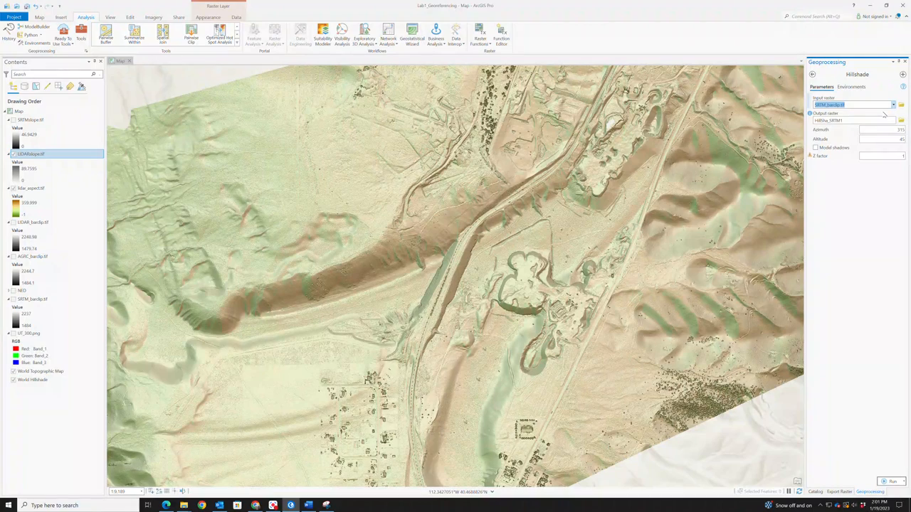
# Browse for the hillshade output raster's location and open the Lab1_GEOG3650 folder in the user's Documents folder
pyautogui.click(901, 121)
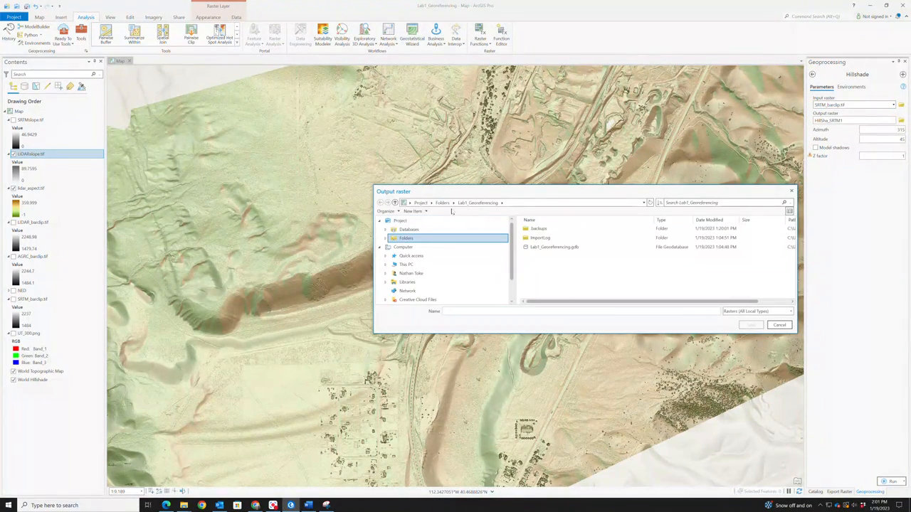
pyautogui.click(442, 203)
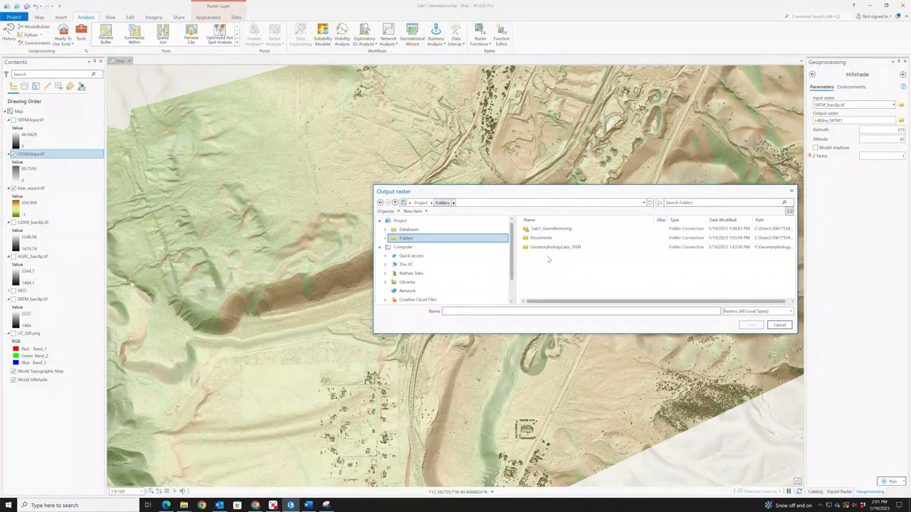
pyautogui.click(548, 249)
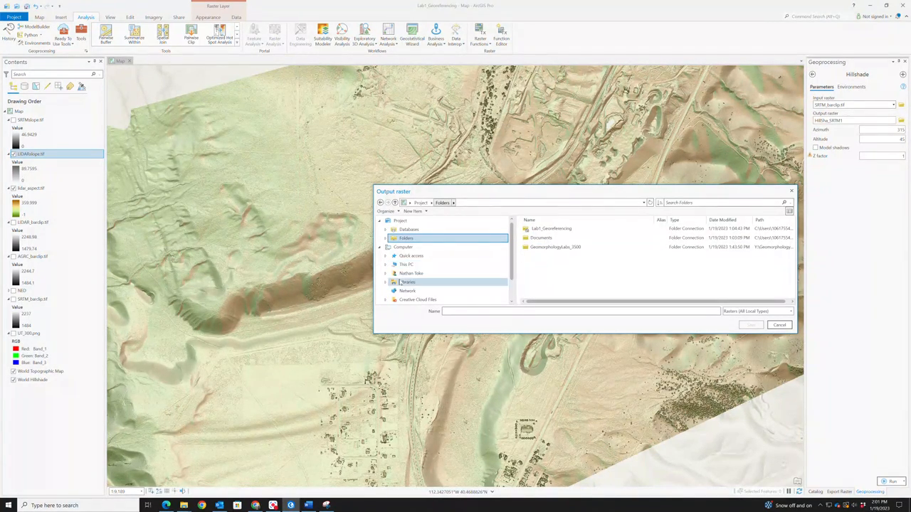
pyautogui.click(405, 264)
pyautogui.click(410, 273)
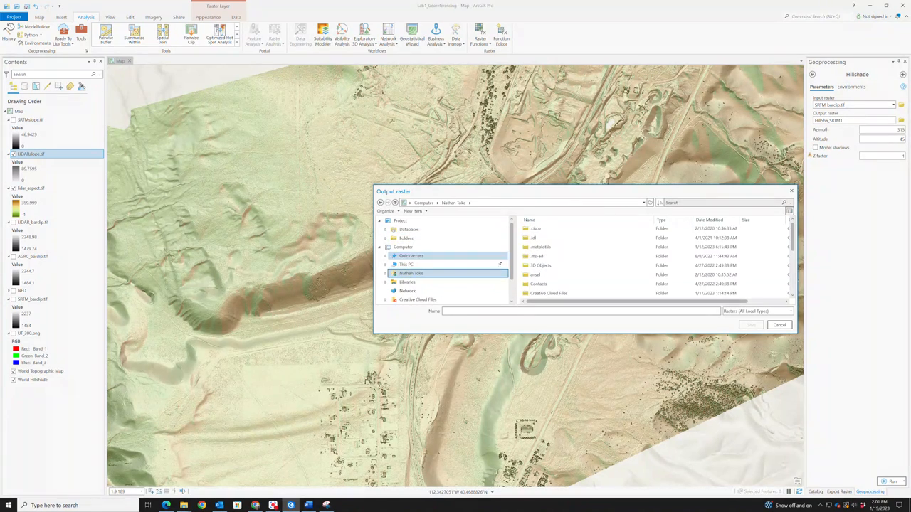
pyautogui.scroll(-2, 539, 259)
pyautogui.doubleClick(539, 257)
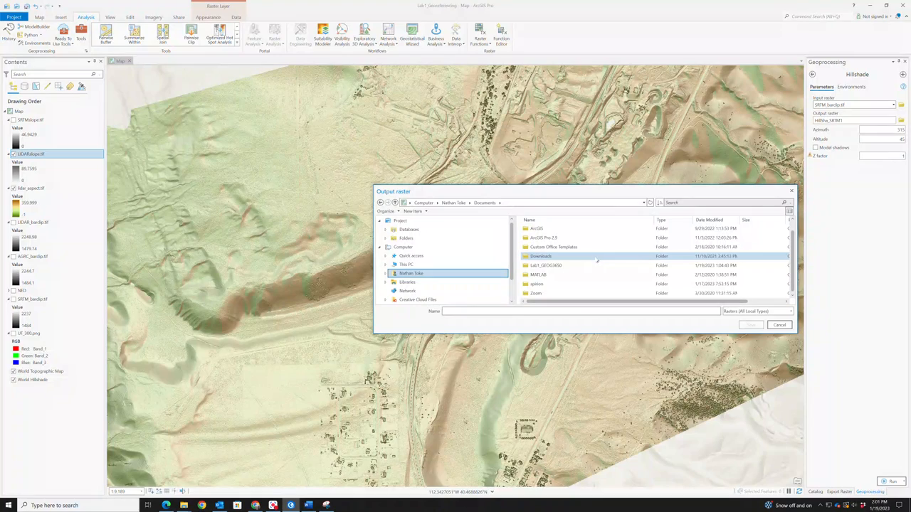
pyautogui.scroll(-1, 597, 259)
pyautogui.rightClick(759, 284)
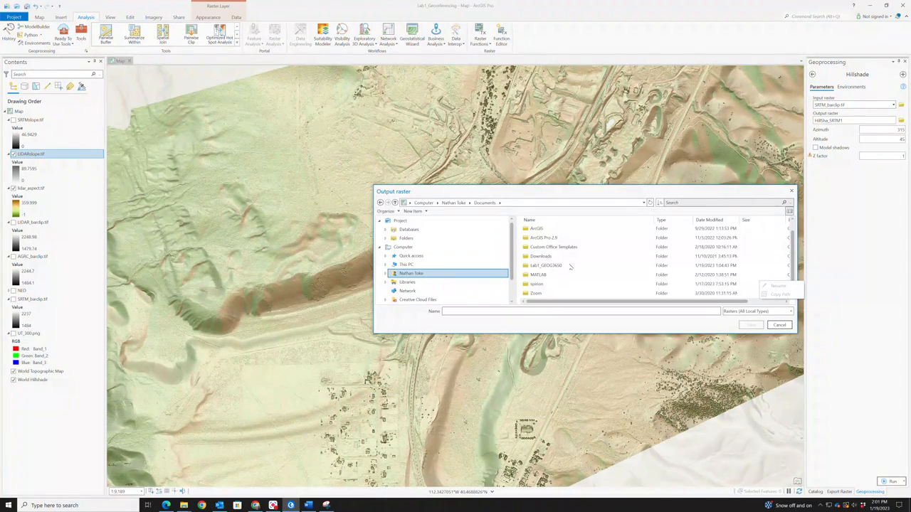
pyautogui.rightClick(539, 267)
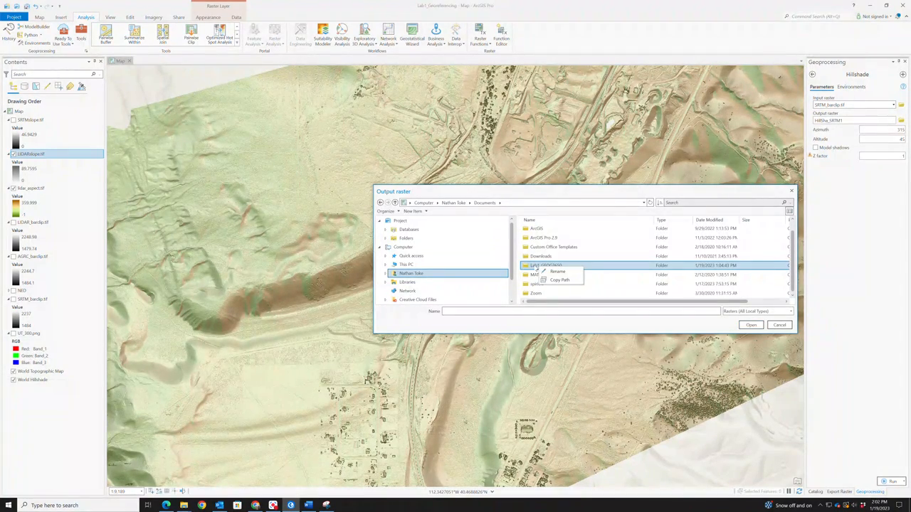
pyautogui.click(535, 267)
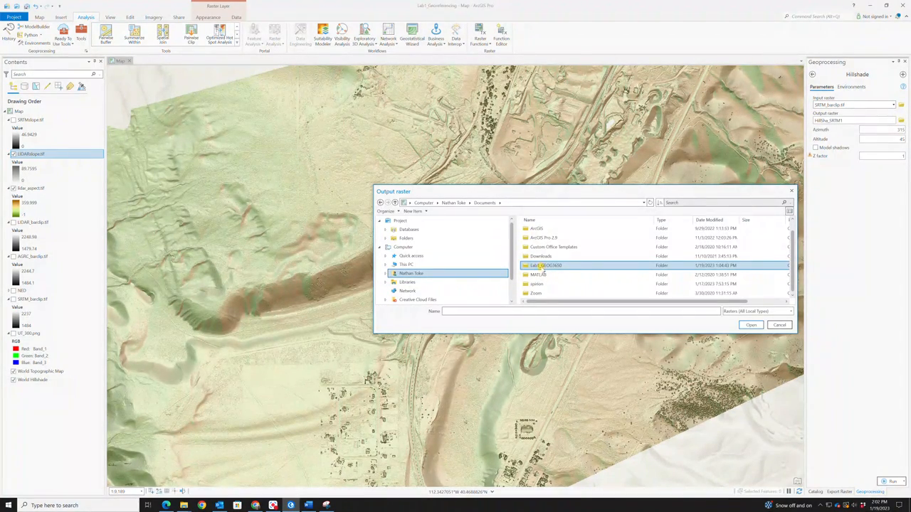
pyautogui.doubleClick(542, 267)
# Create a folder named GeomorphologyLab2 inside Lab1_GEOG3650 and open it
pyautogui.rightClick(540, 261)
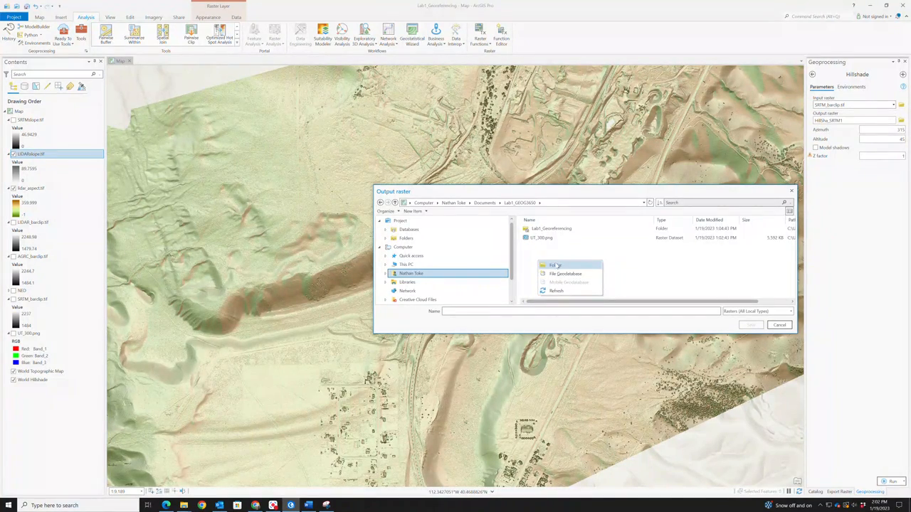
pyautogui.click(556, 266)
pyautogui.write('GeomorphologyLab2')
pyautogui.press('Return')
pyautogui.press('Return')
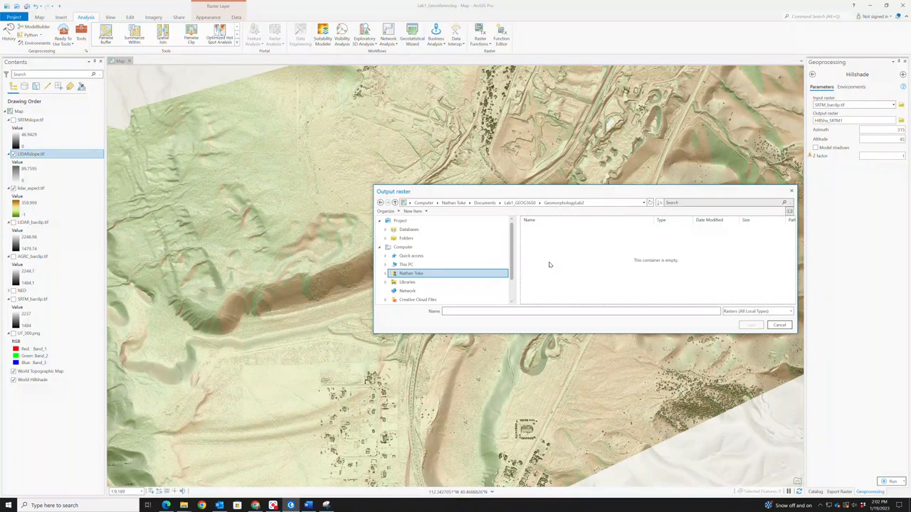
# Name the output raster SRTM_HS.tif and save that output location in the GeomorphologyLab2 folder
pyautogui.click(494, 311)
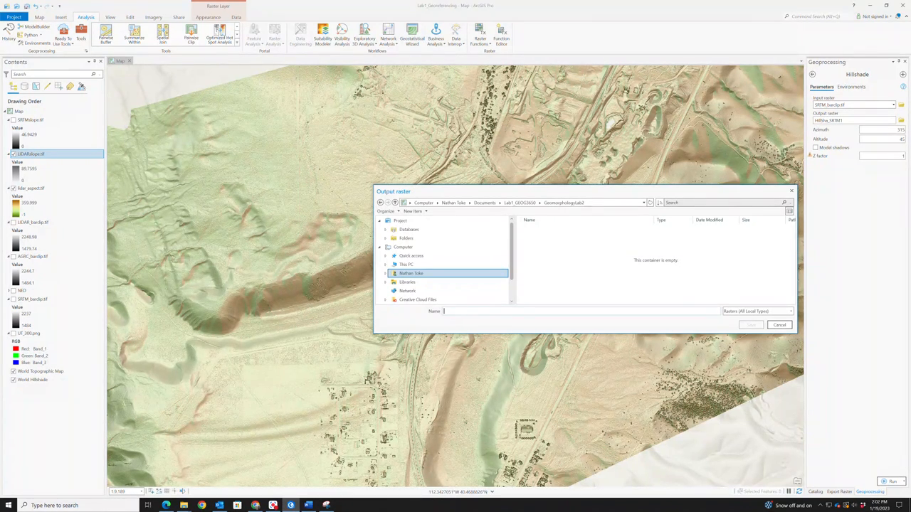
pyautogui.write('ST')
pyautogui.write('T')
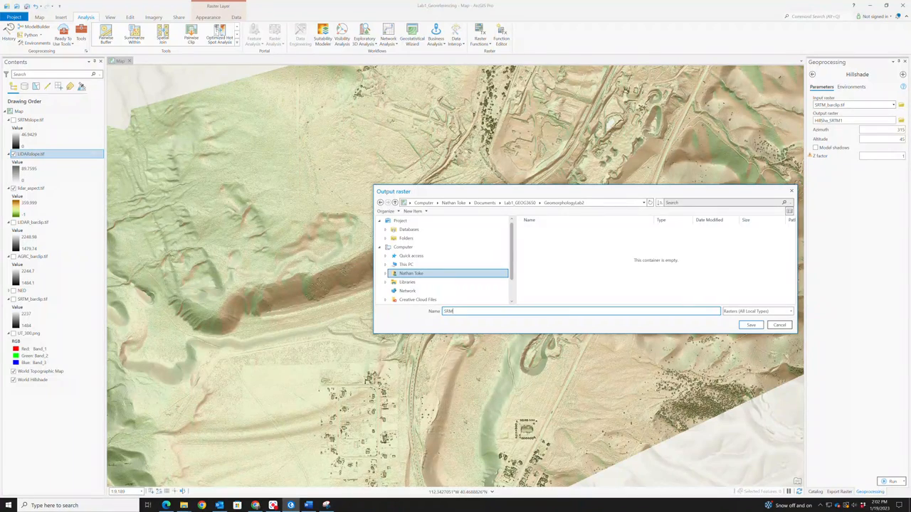
pyautogui.write('M_HS.tig')
pyautogui.click(751, 325)
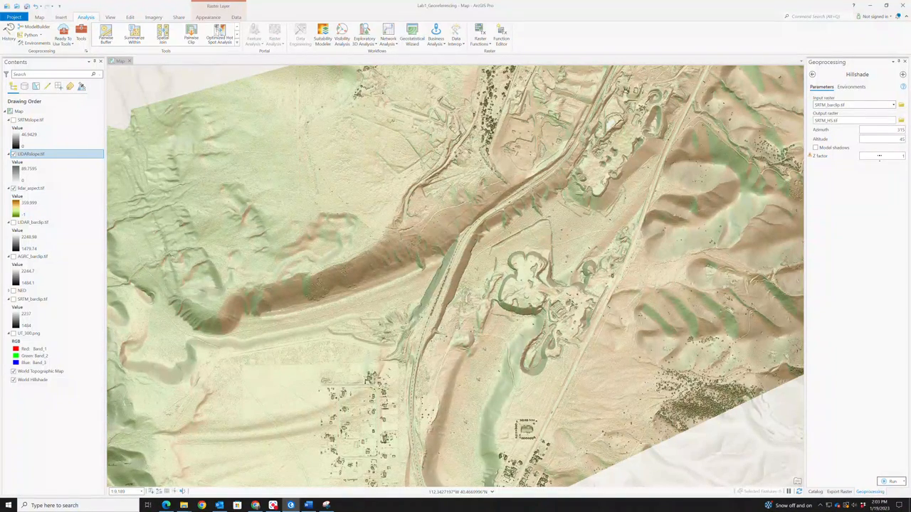
# Run the Hillshade tool on SRTM_barclip.tif with azimuth 315, altitude 45 and Z factor 1, and view the whole output
pyautogui.moveTo(810, 156)
pyautogui.click(892, 482)
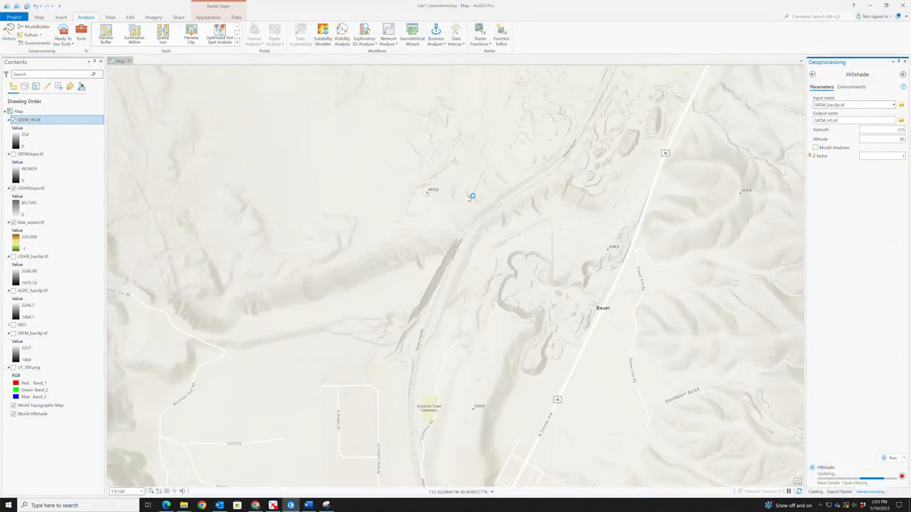
pyautogui.scroll(-4, 469, 200)
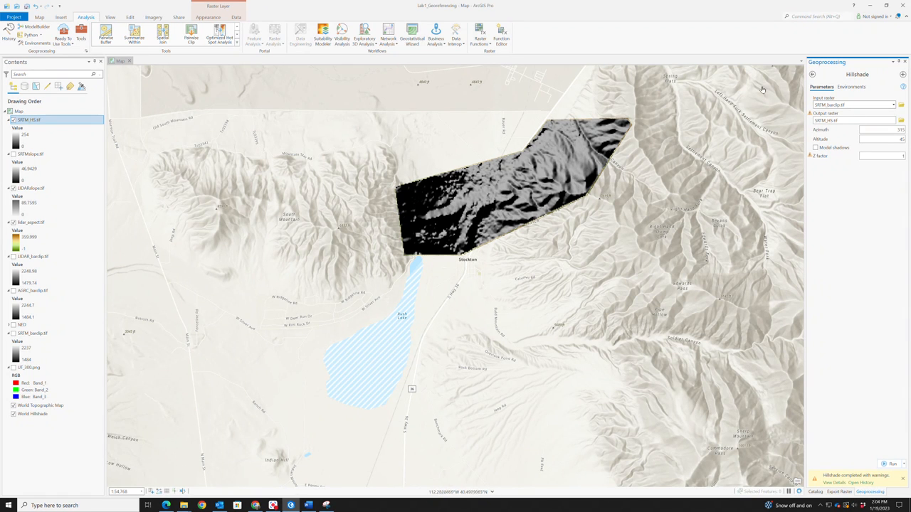
# Return to the geoprocessing toolbox list and hide the SRTM_HS.tif layer on the map
pyautogui.click(813, 77)
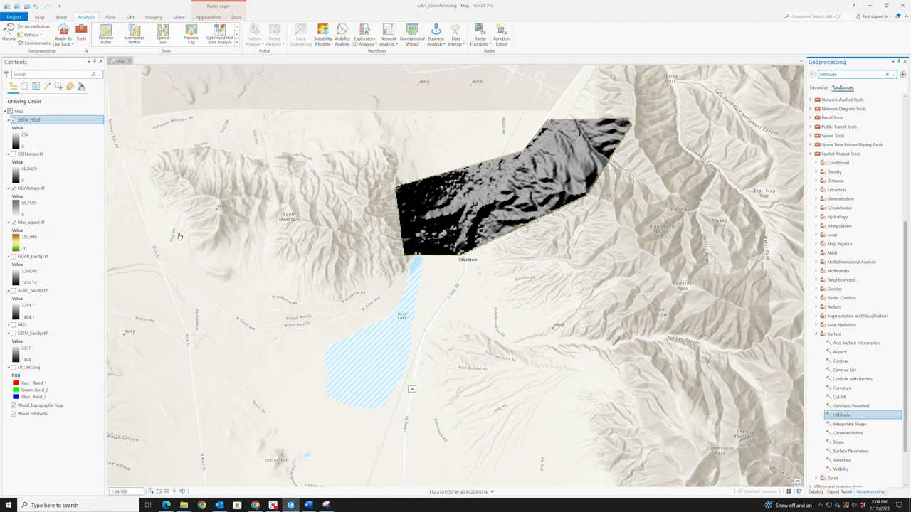
pyautogui.click(13, 121)
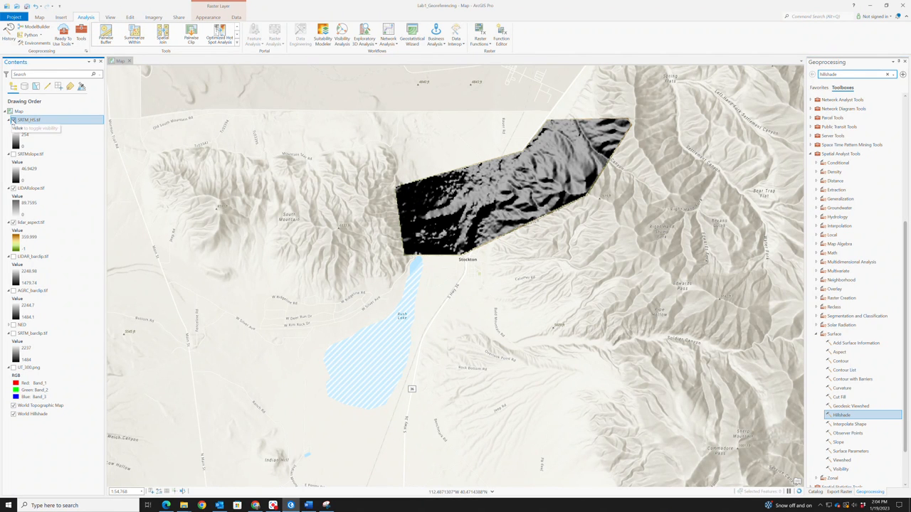
pyautogui.click(13, 120)
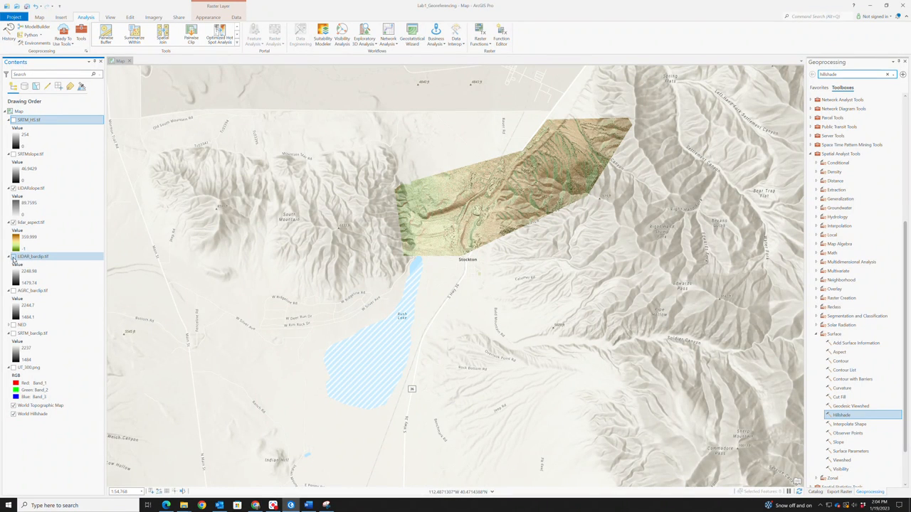
# Open the Hillshade tool again and set LIDAR_barclip.tif as its input raster
pyautogui.doubleClick(841, 415)
pyautogui.click(893, 105)
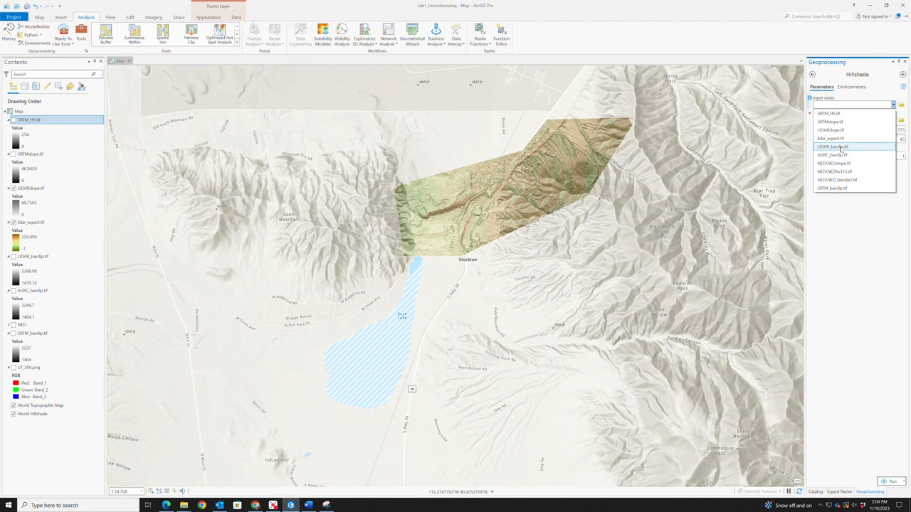
pyautogui.click(842, 147)
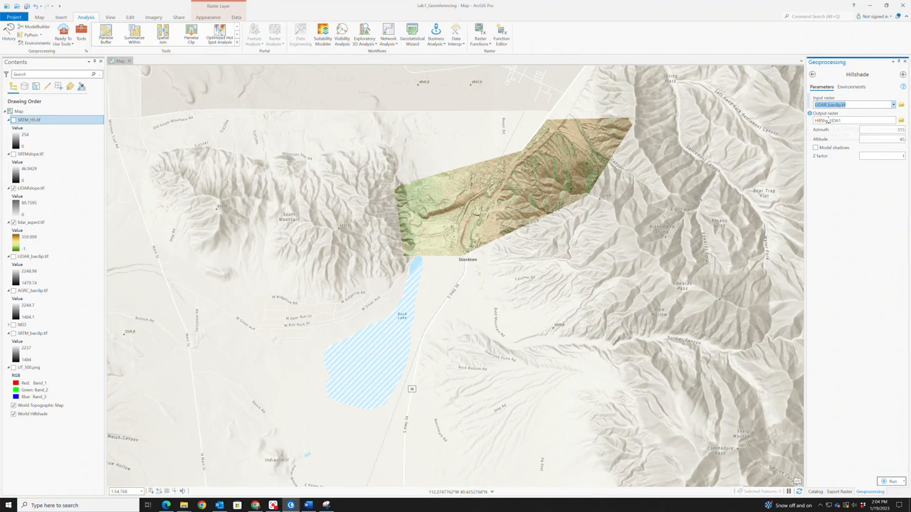
# Save the output raster as lidar_HS.tif in the GeomorphologyLab2 folder and run Hillshade on LIDAR_barclip.tif
pyautogui.click(901, 121)
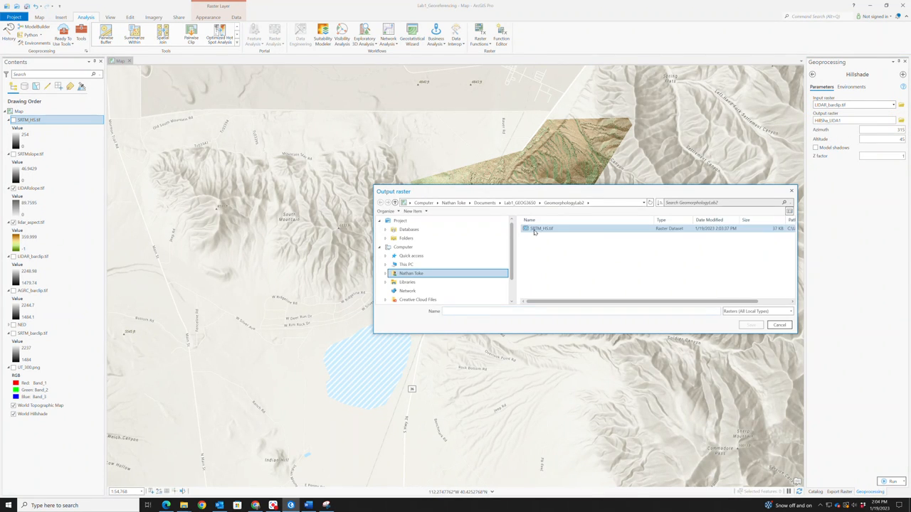
pyautogui.click(473, 307)
pyautogui.write('lidar_HS.tif')
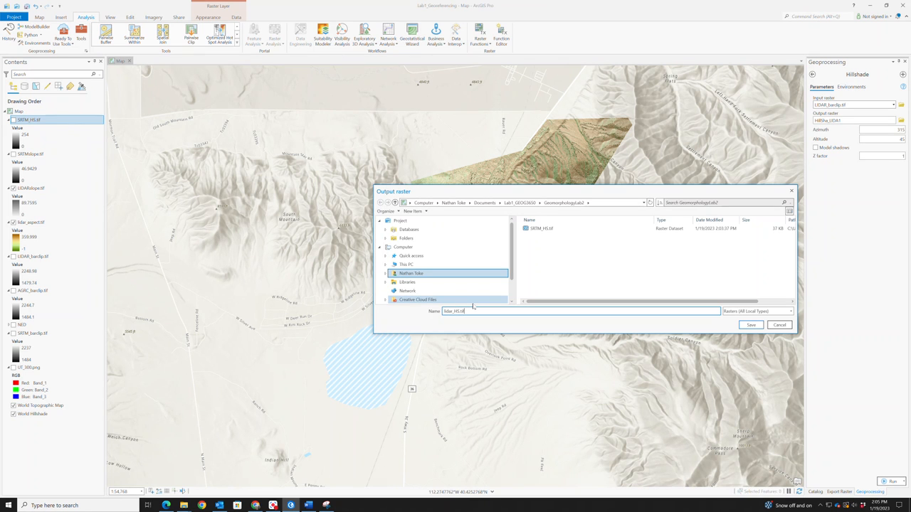
pyautogui.click(752, 326)
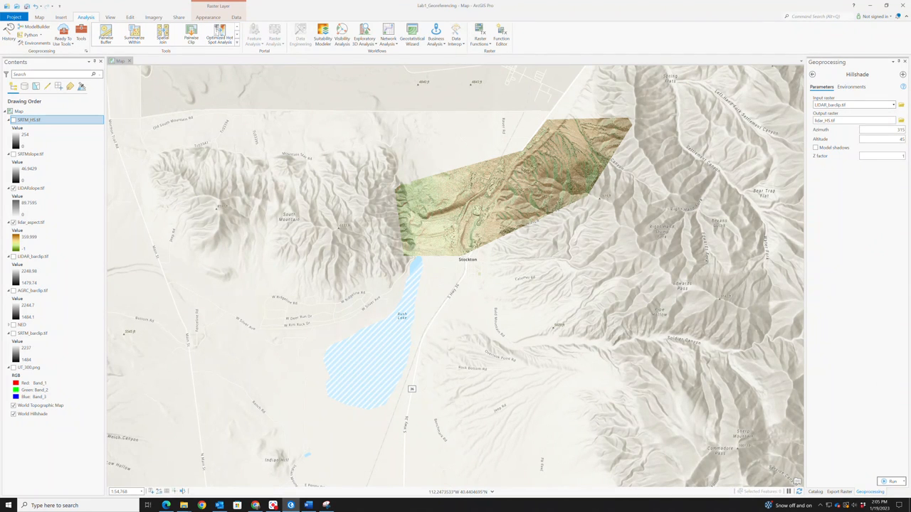
pyautogui.click(891, 481)
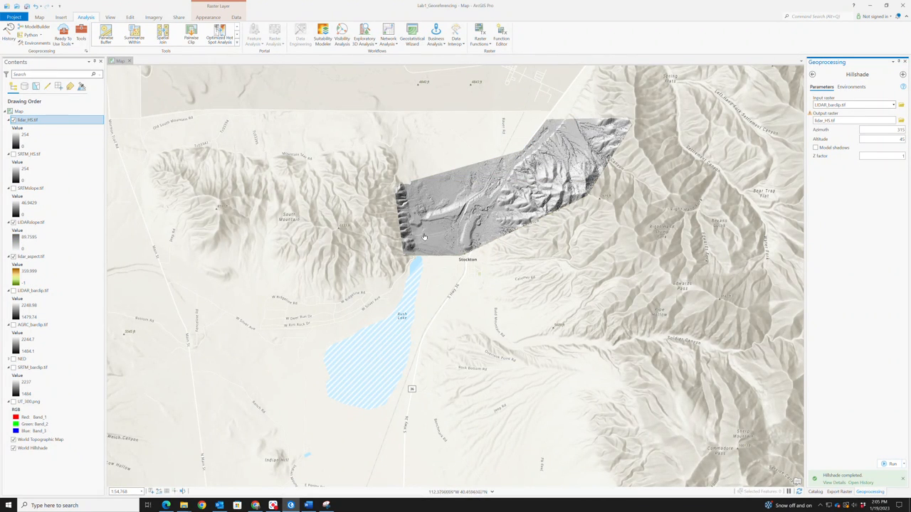
# Examine the lidar hillshade in detail, from the housing area and road cut north of Stockton to the northeastern mountain slopes
pyautogui.scroll(3, 425, 237)
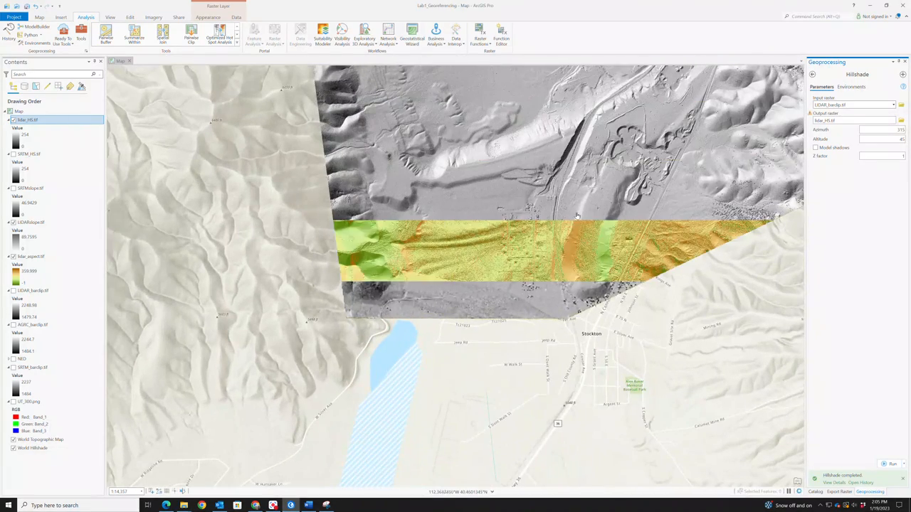
pyautogui.scroll(4, 556, 221)
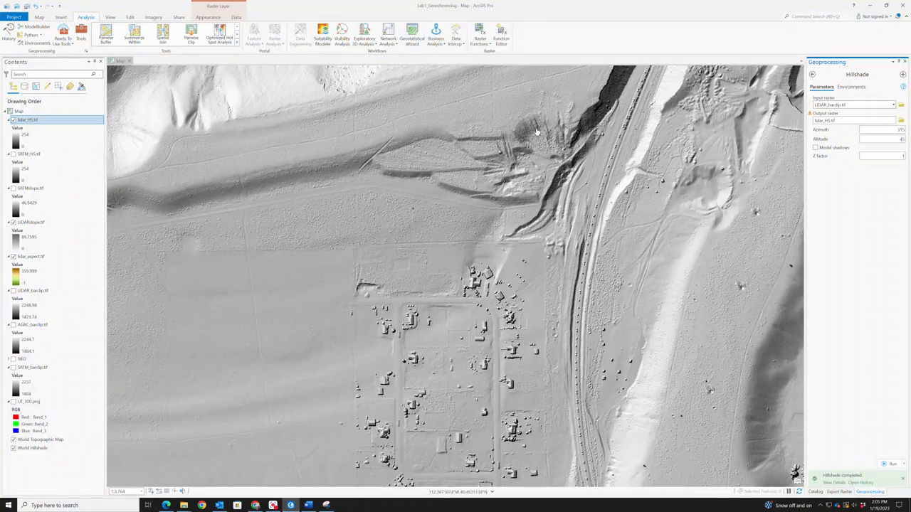
pyautogui.moveTo(567, 141); pyautogui.dragTo(449, 252)
pyautogui.moveTo(505, 176); pyautogui.dragTo(384, 299)
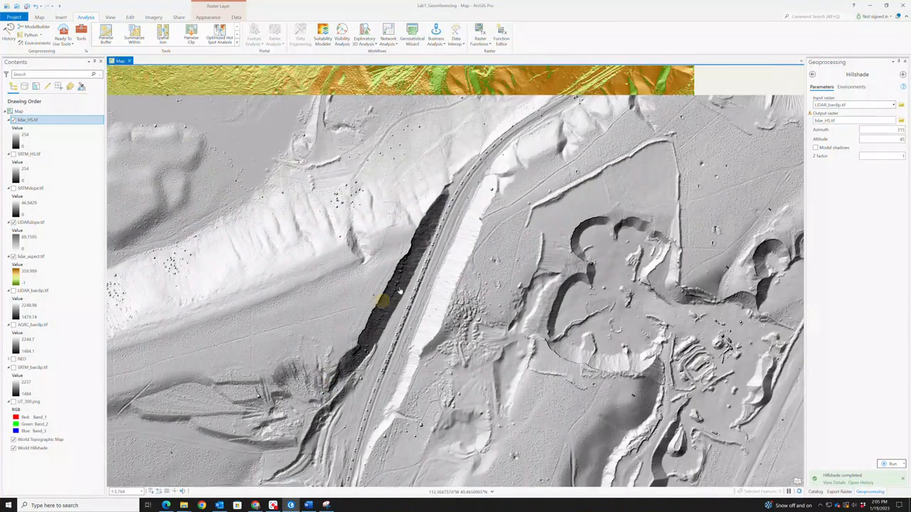
pyautogui.scroll(-5, 400, 292)
pyautogui.scroll(3, 540, 212)
pyautogui.moveTo(509, 194); pyautogui.dragTo(388, 324)
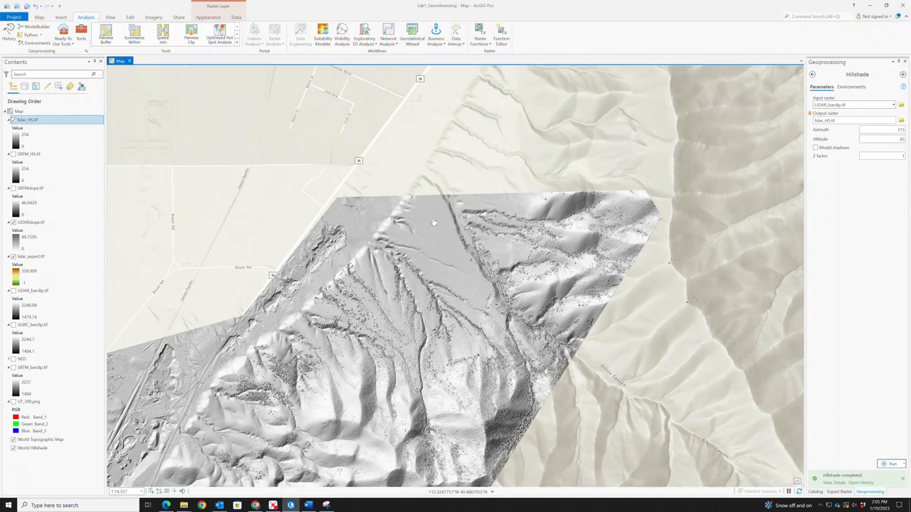
pyautogui.moveTo(464, 199); pyautogui.dragTo(459, 293)
pyautogui.moveTo(395, 355); pyautogui.dragTo(491, 221)
pyautogui.scroll(2, 489, 223)
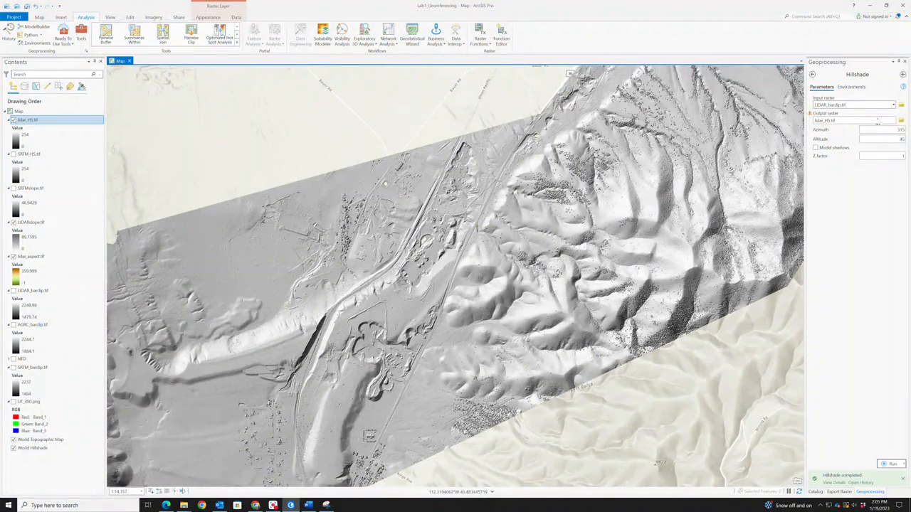
pyautogui.click(812, 76)
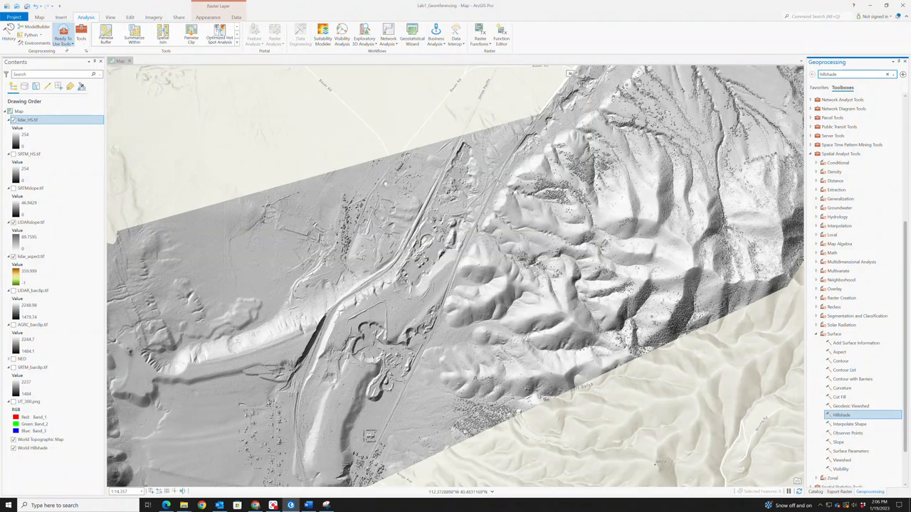
pyautogui.click(66, 45)
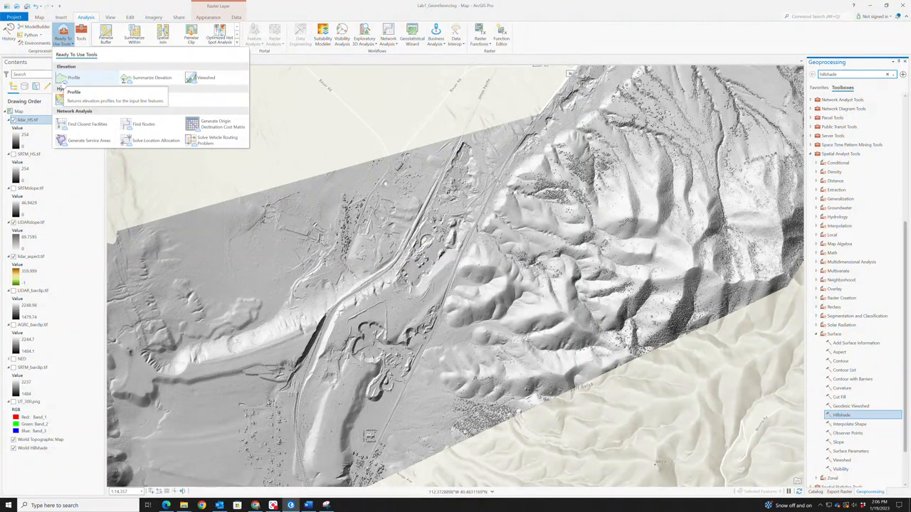
pyautogui.click(63, 79)
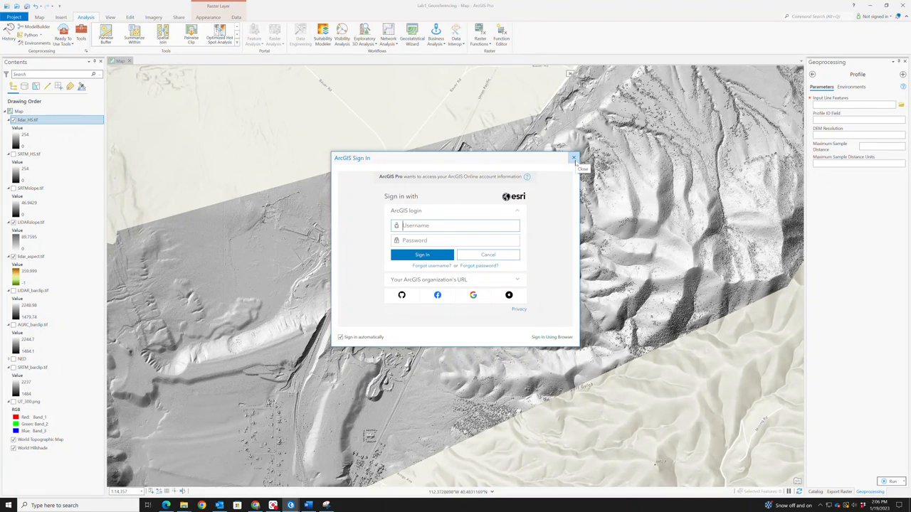
pyautogui.click(574, 158)
pyautogui.click(574, 159)
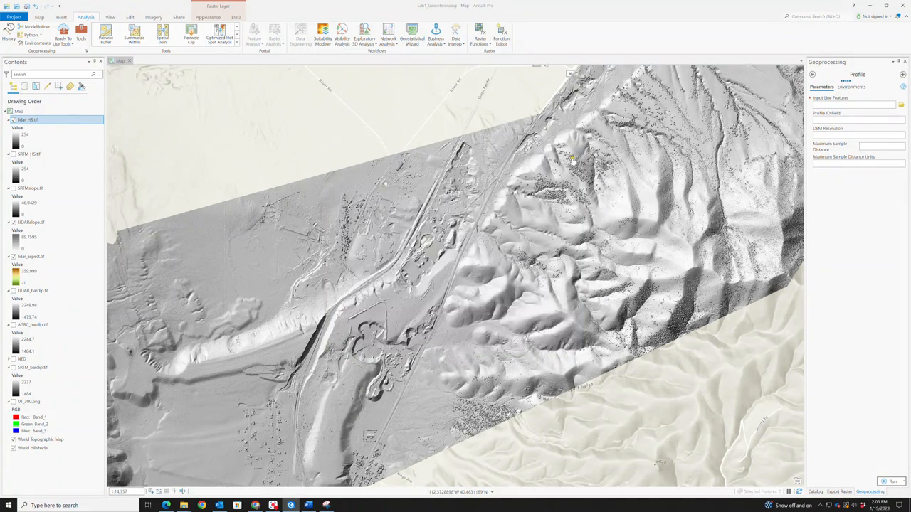
pyautogui.click(574, 159)
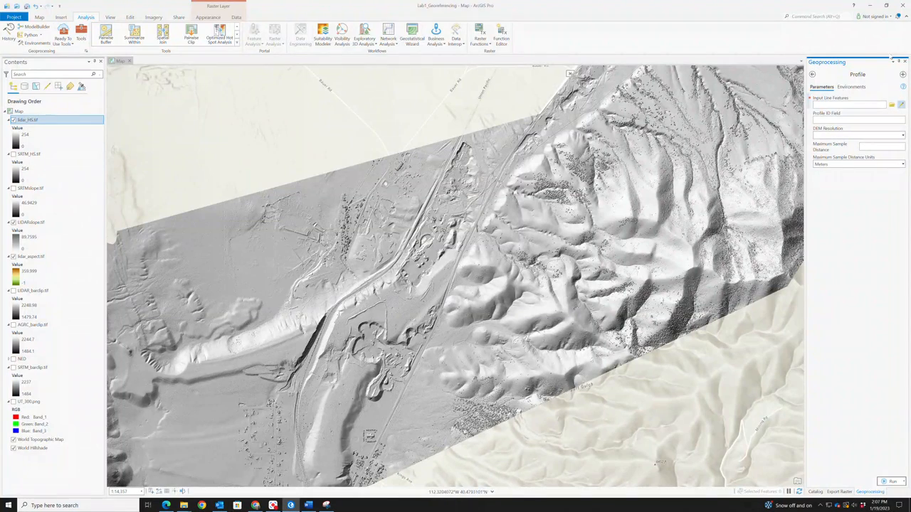
pyautogui.click(812, 74)
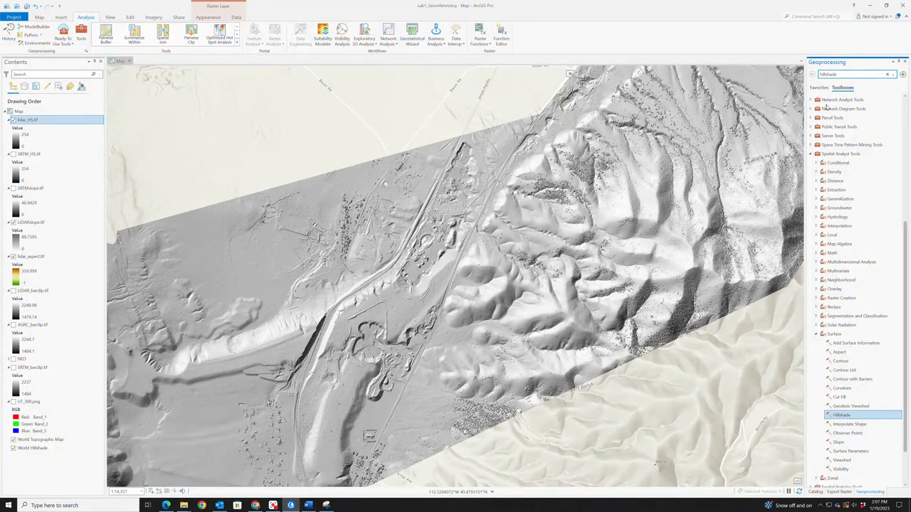
# Expand the 3D Analyst toolbox to look over its toolsets
pyautogui.scroll(4, 835, 129)
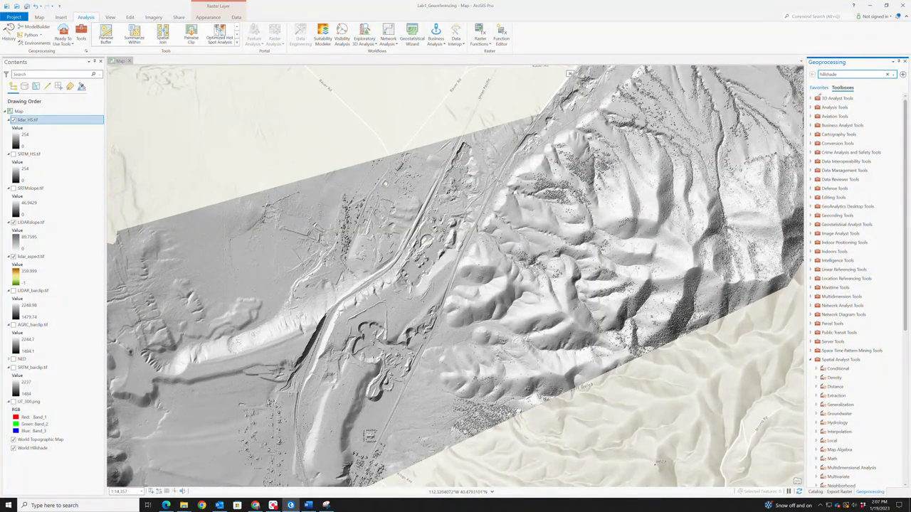
pyautogui.click(811, 99)
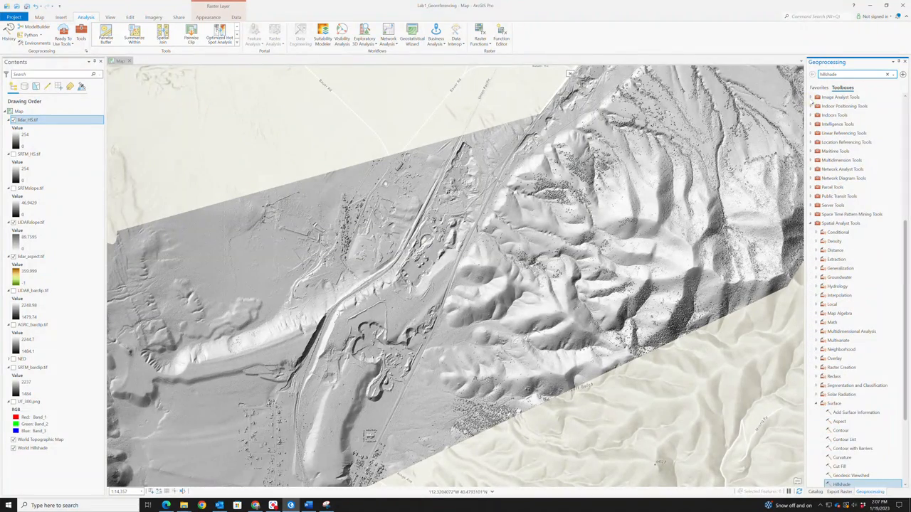
pyautogui.scroll(8, 847, 178)
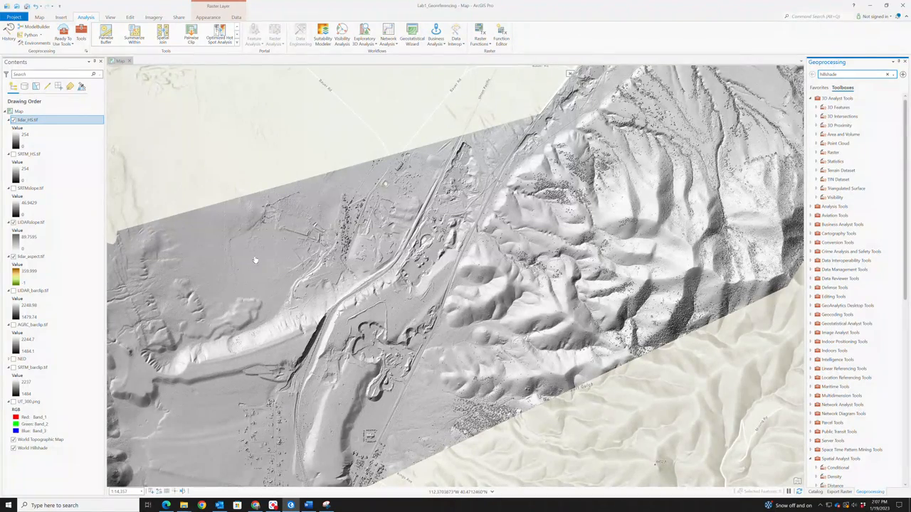
# Launch QGIS Desktop 3.26.1 from the installed programs
pyautogui.click(13, 507)
pyautogui.scroll(-3, 72, 410)
pyautogui.scroll(-10, 72, 410)
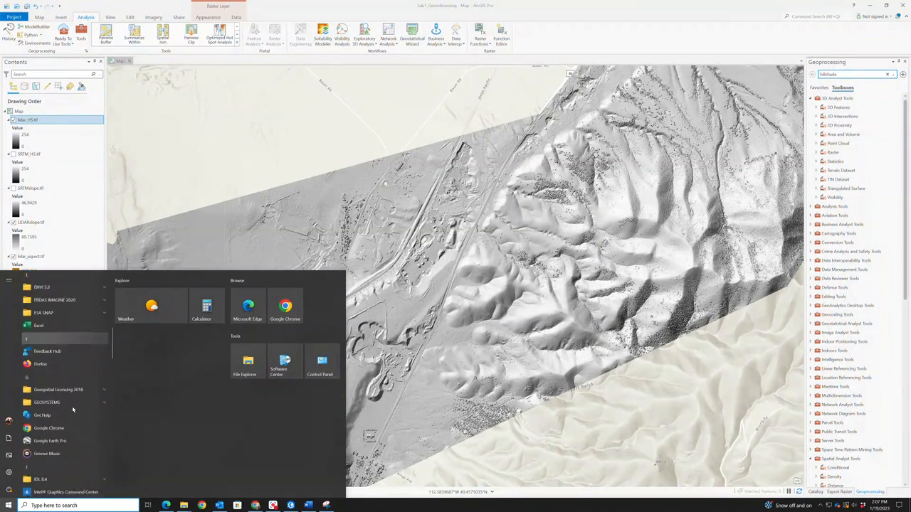
pyautogui.scroll(-10, 71, 410)
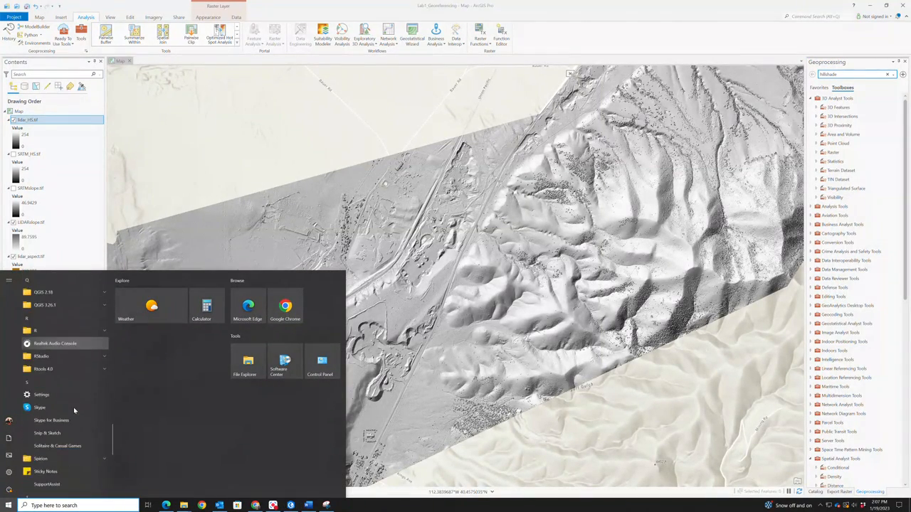
pyautogui.scroll(-5, 74, 407)
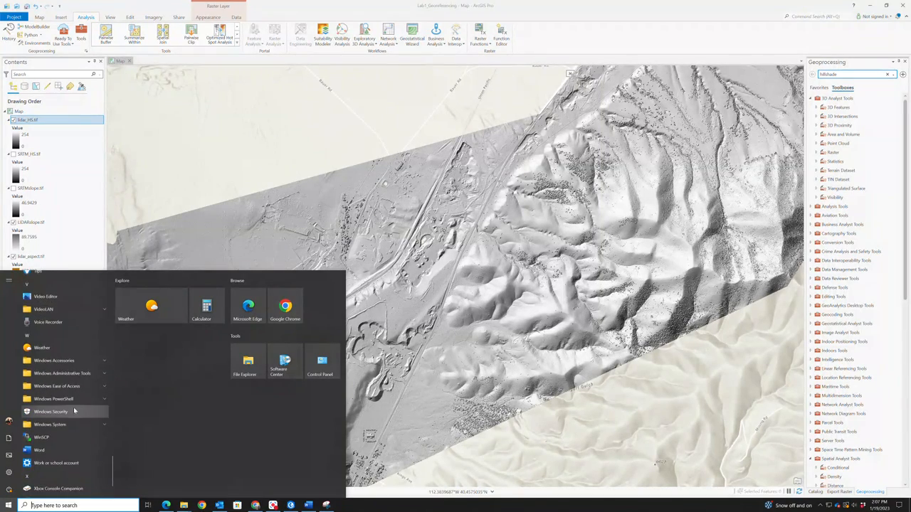
pyautogui.scroll(5, 73, 407)
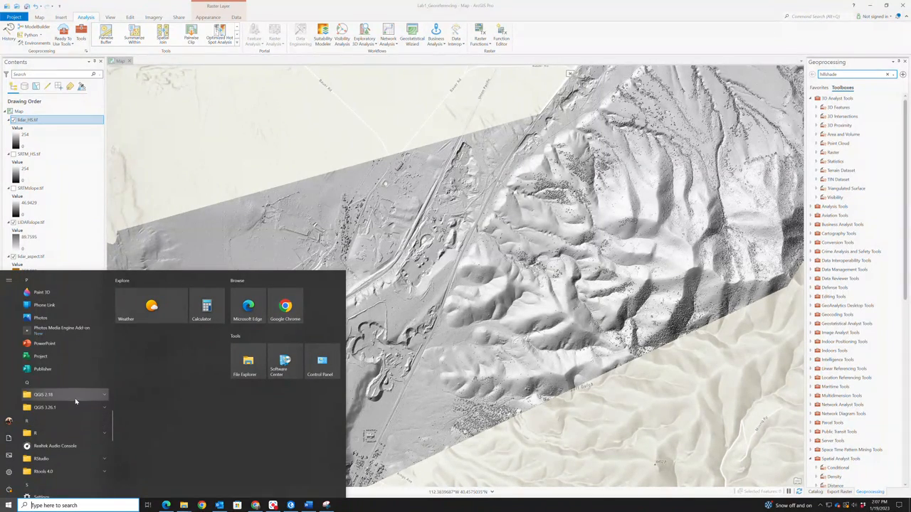
pyautogui.click(65, 409)
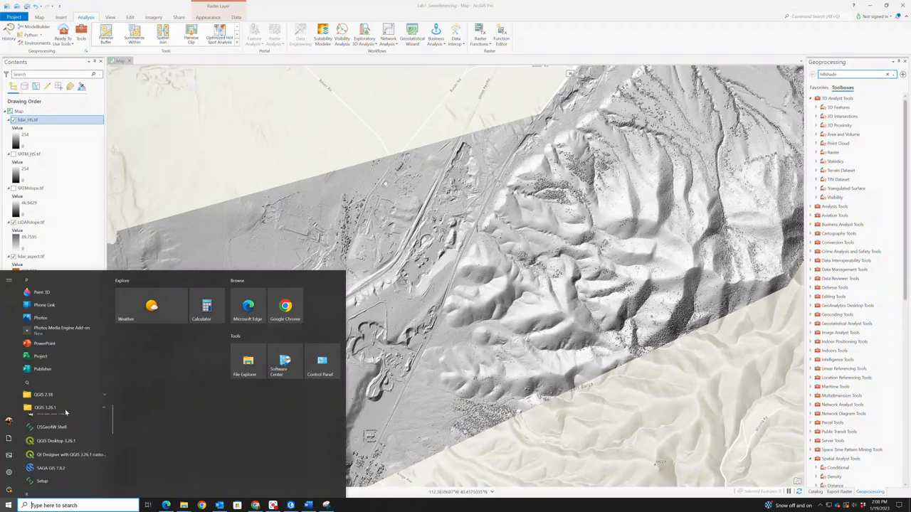
pyautogui.scroll(-1, 64, 409)
pyautogui.click(64, 412)
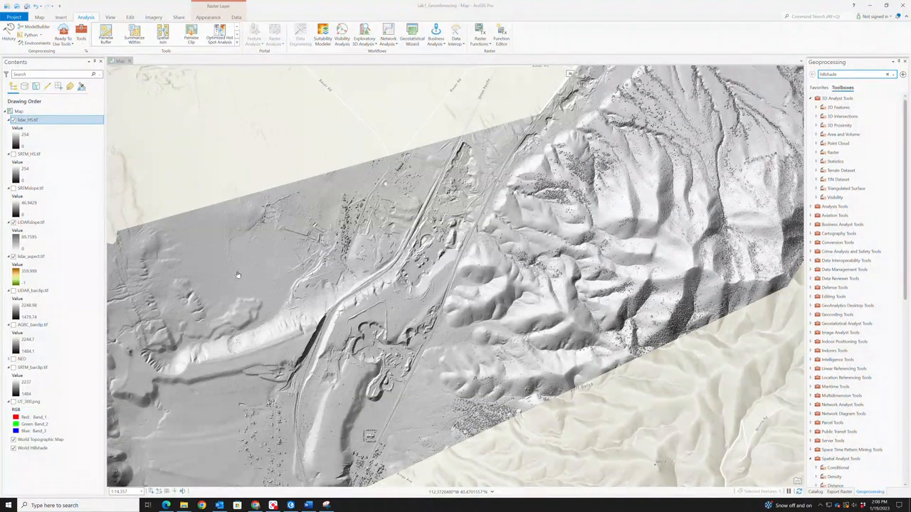
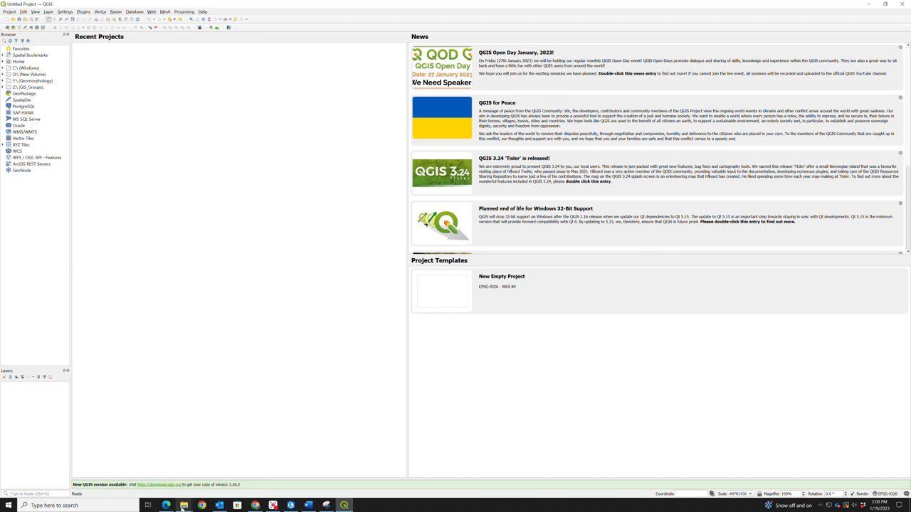
# Switch to File Explorer and bring up the StocktonBarData folder to check its location on the geomorphology drive
pyautogui.moveTo(182, 507)
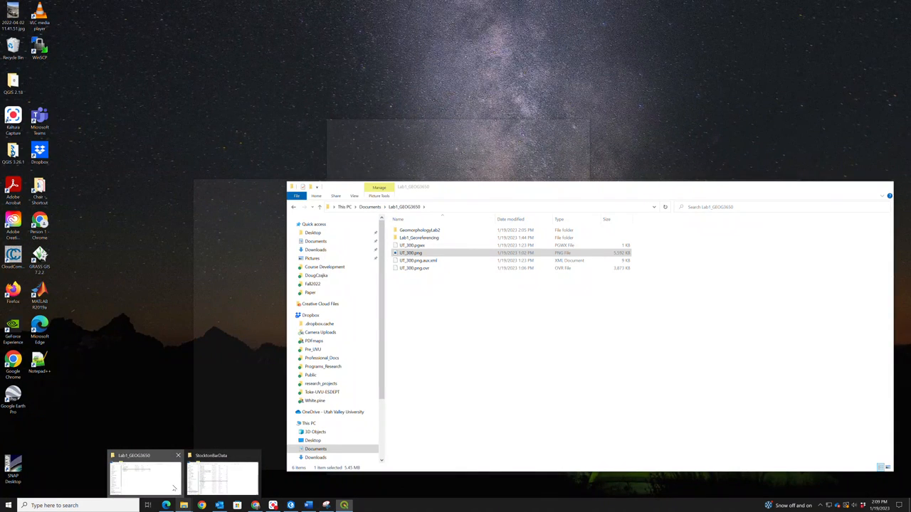
pyautogui.click(174, 488)
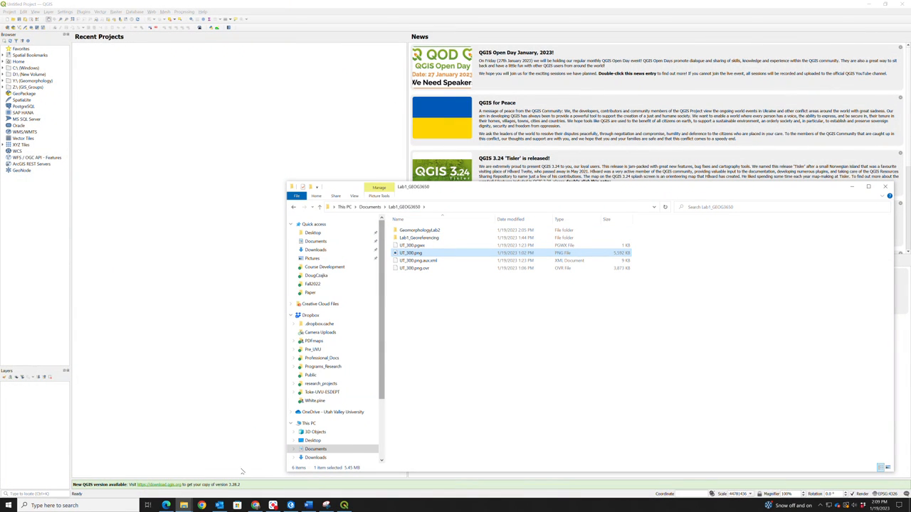
pyautogui.click(184, 505)
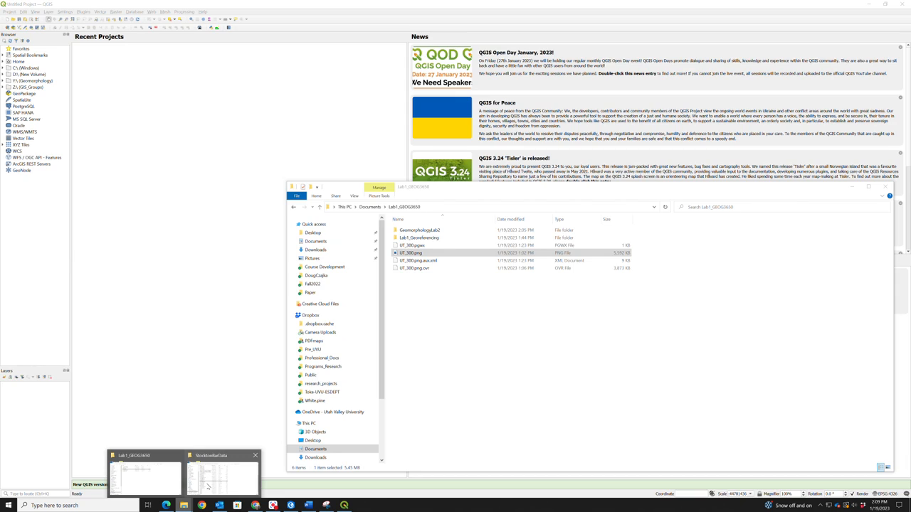
pyautogui.click(207, 487)
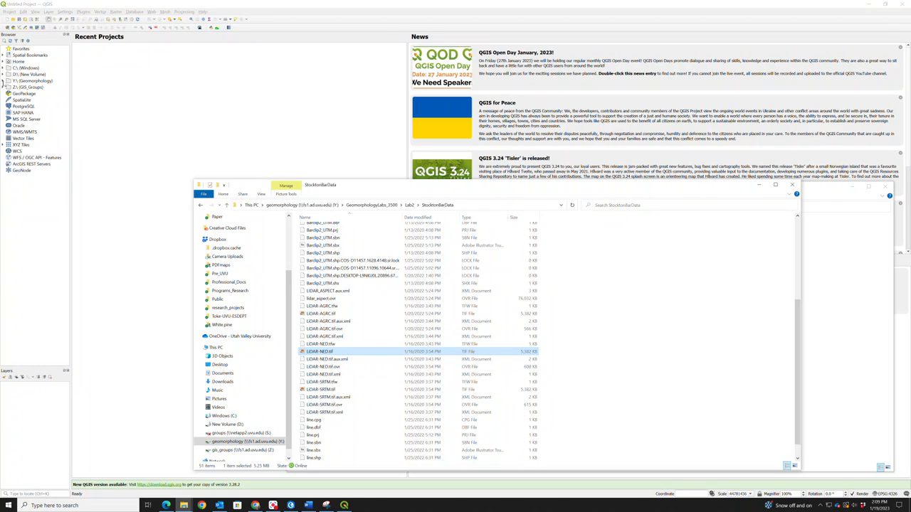
# In QGIS, browse the Y: Geomorphology drive and expand GeomorphologyLabs_3500, Lab2 and StocktonBarData
pyautogui.click(39, 82)
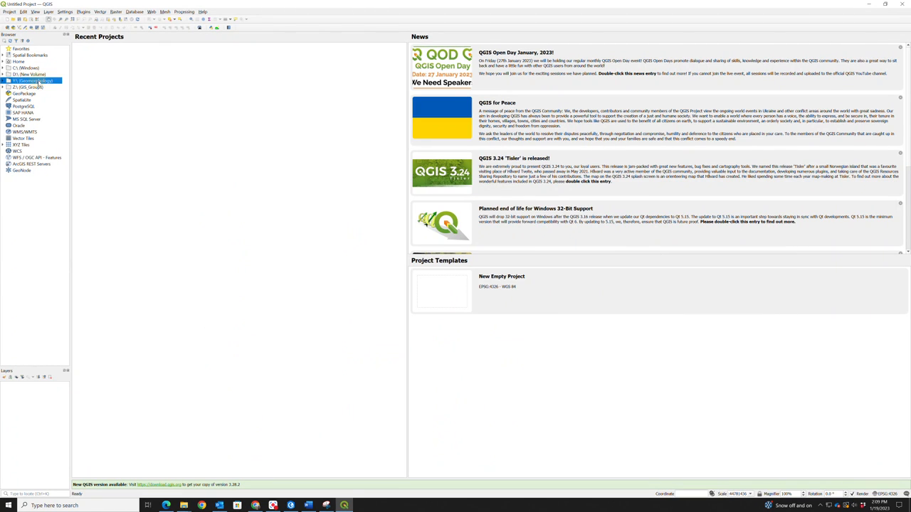
pyautogui.click(3, 81)
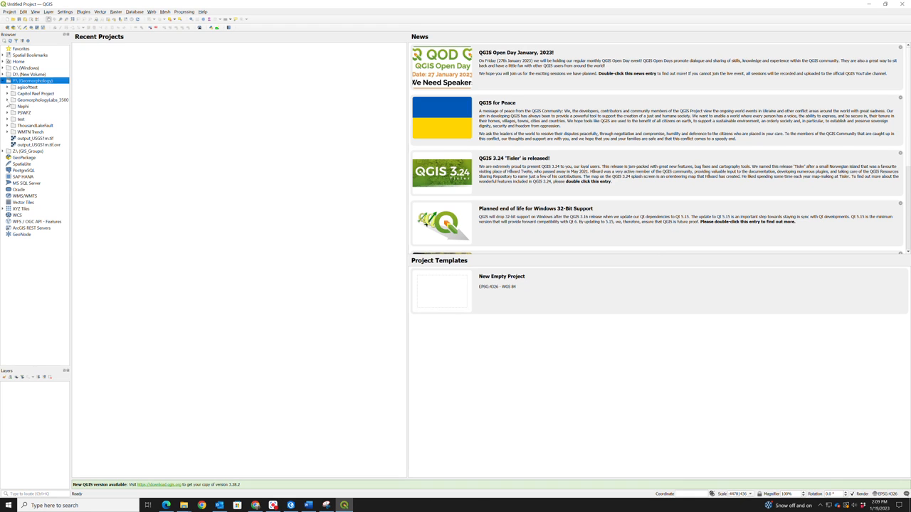
pyautogui.click(7, 100)
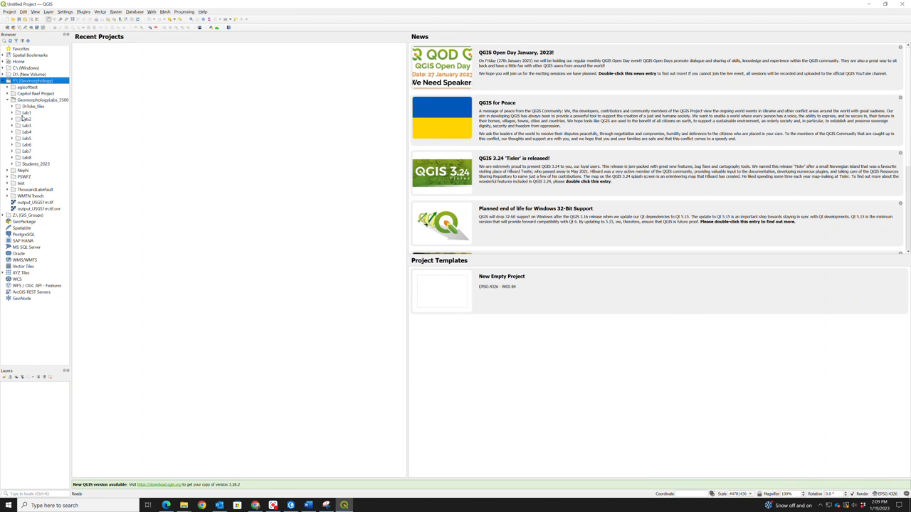
pyautogui.click(12, 119)
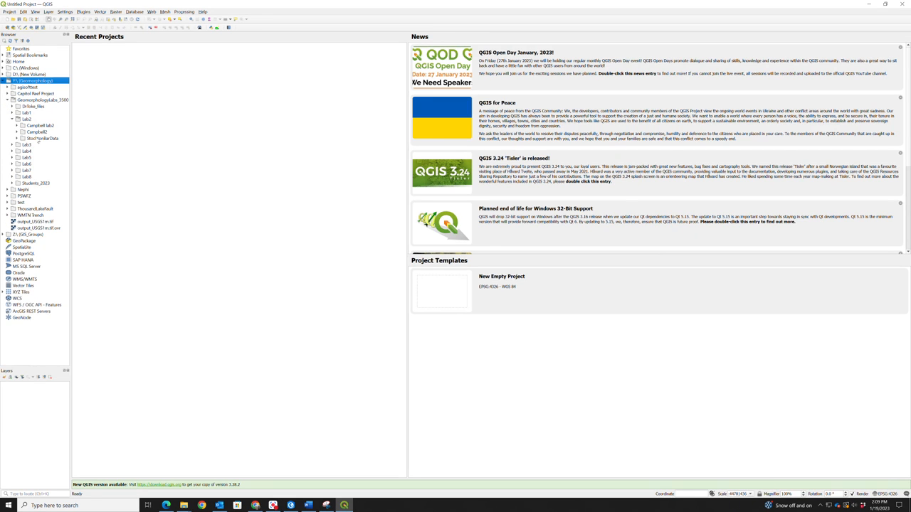
pyautogui.click(17, 138)
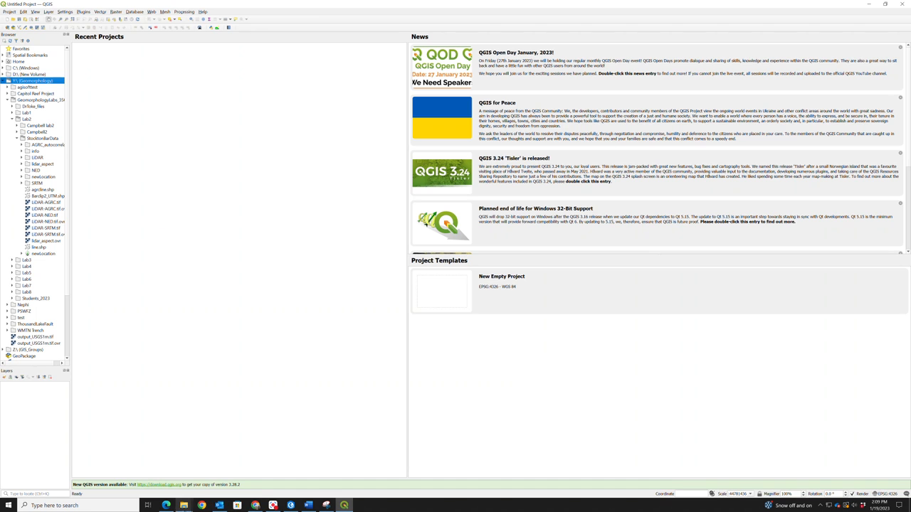
# Return to the StocktonBarData folder in File Explorer and select LIDAR-NED.tif
pyautogui.click(184, 505)
pyautogui.click(222, 477)
pyautogui.click(320, 351)
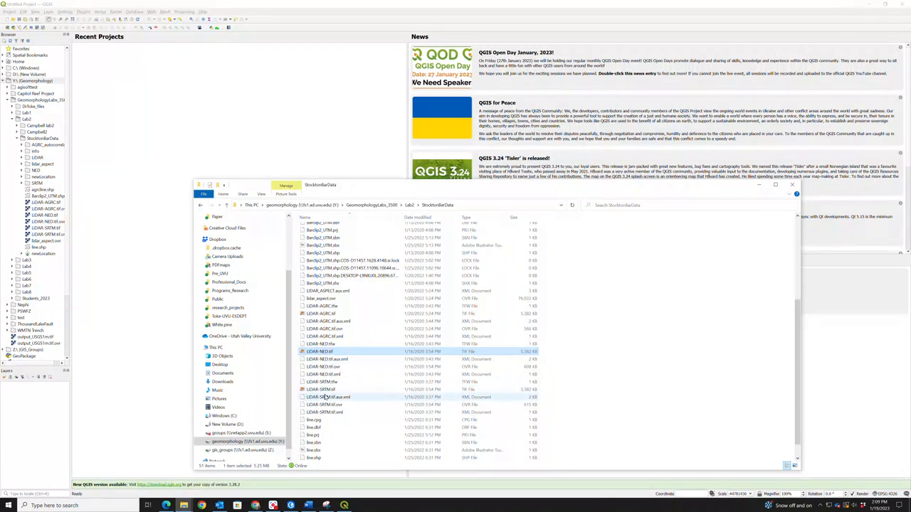
# Add LIDAR_barclip.tif from the LiDAR subfolder of StocktonBarData to the QGIS map and put the file window away
pyautogui.scroll(4, 322, 369)
pyautogui.scroll(2, 322, 370)
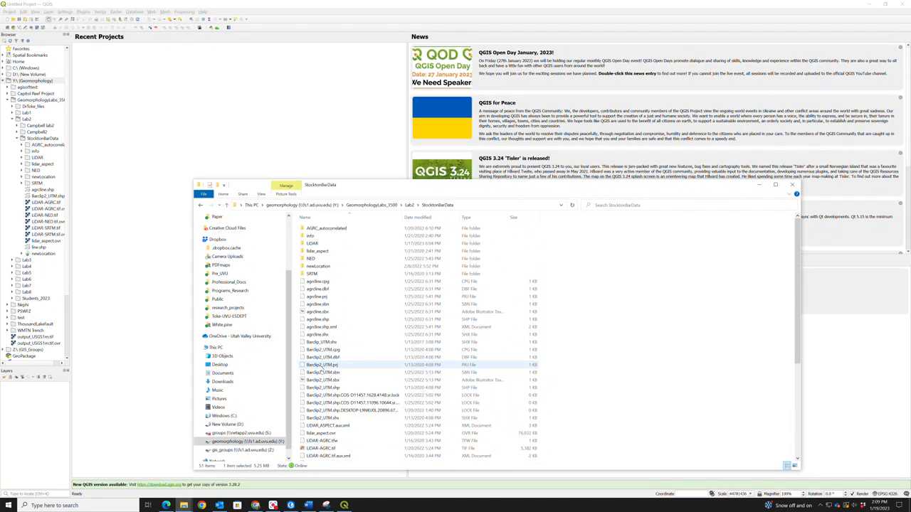
pyautogui.doubleClick(314, 245)
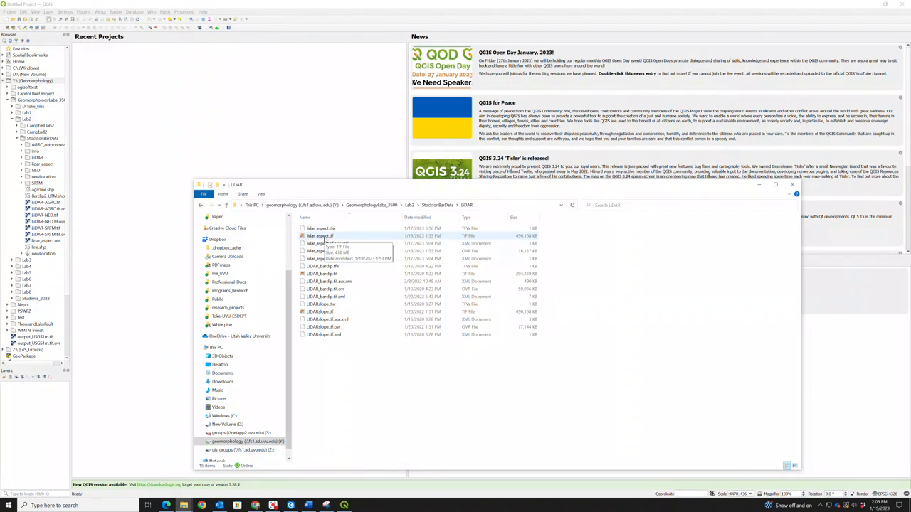
pyautogui.moveTo(321, 274); pyautogui.dragTo(102, 276)
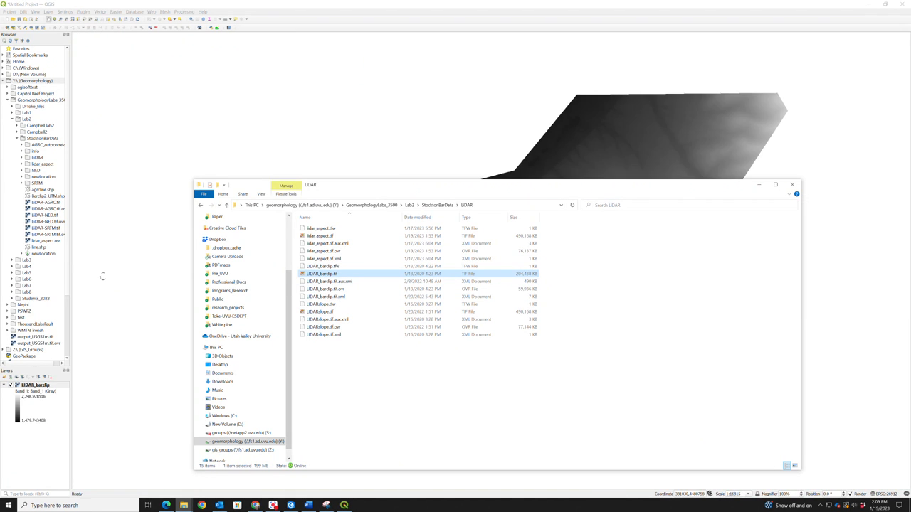
pyautogui.click(758, 185)
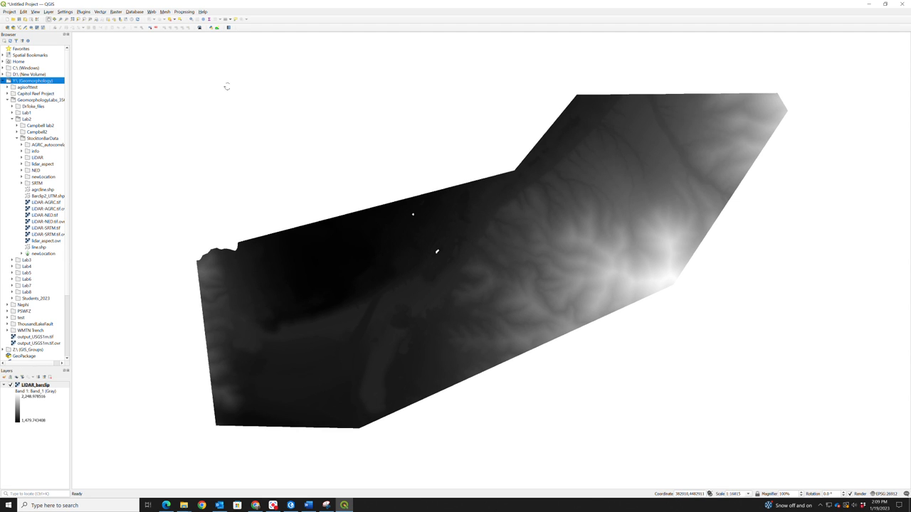
# With the Terrain profile tool, draw a north–south line about 1,100 m long across the bar and plot LIDAR_barclip along it
pyautogui.click(84, 12)
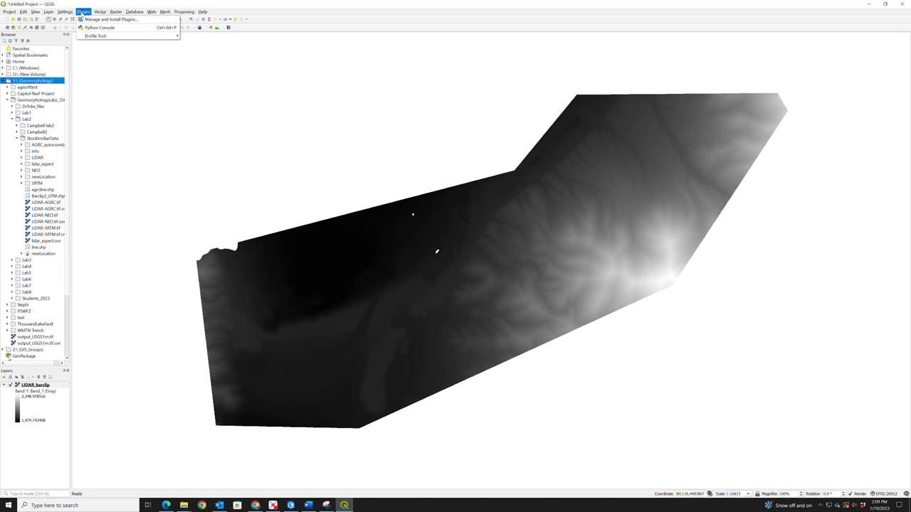
pyautogui.moveTo(98, 39)
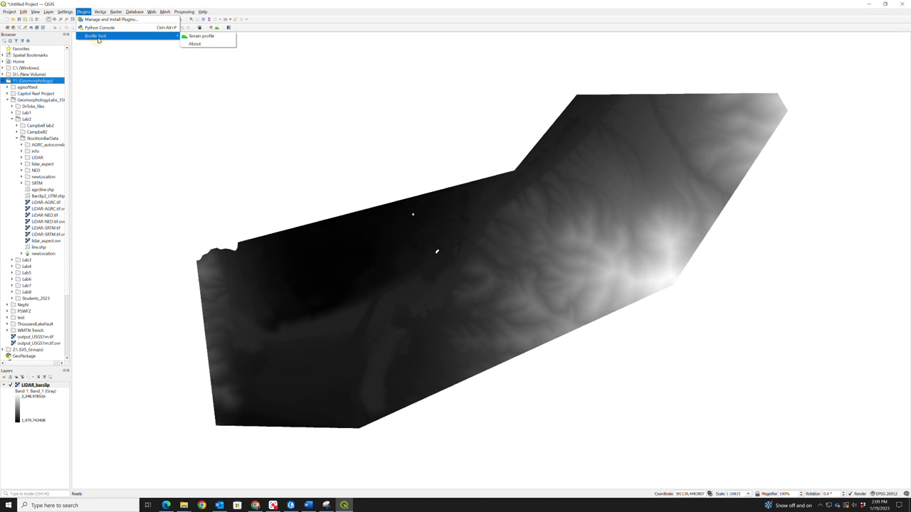
pyautogui.click(202, 36)
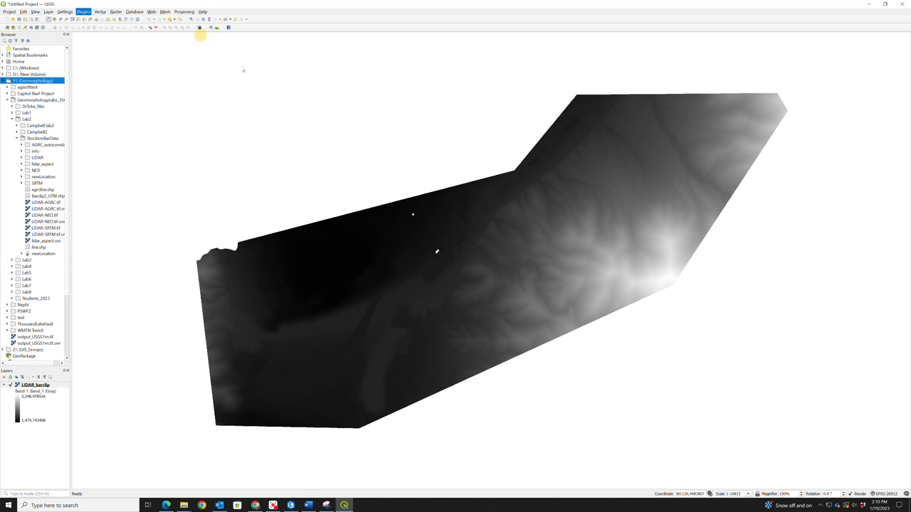
pyautogui.click(368, 211)
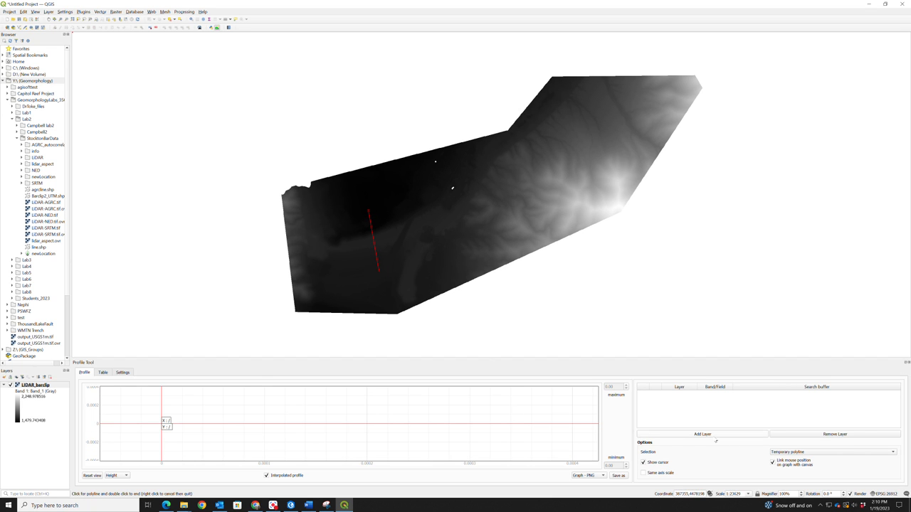
pyautogui.click(37, 385)
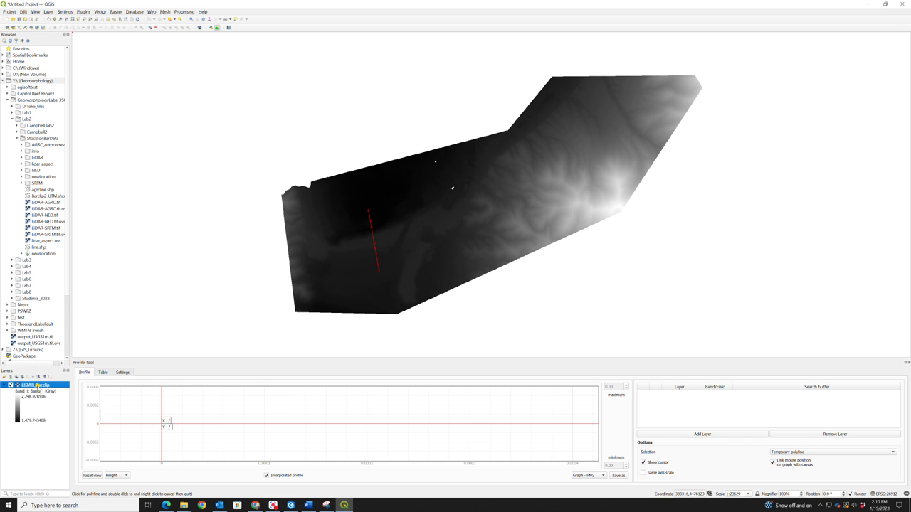
pyautogui.click(703, 434)
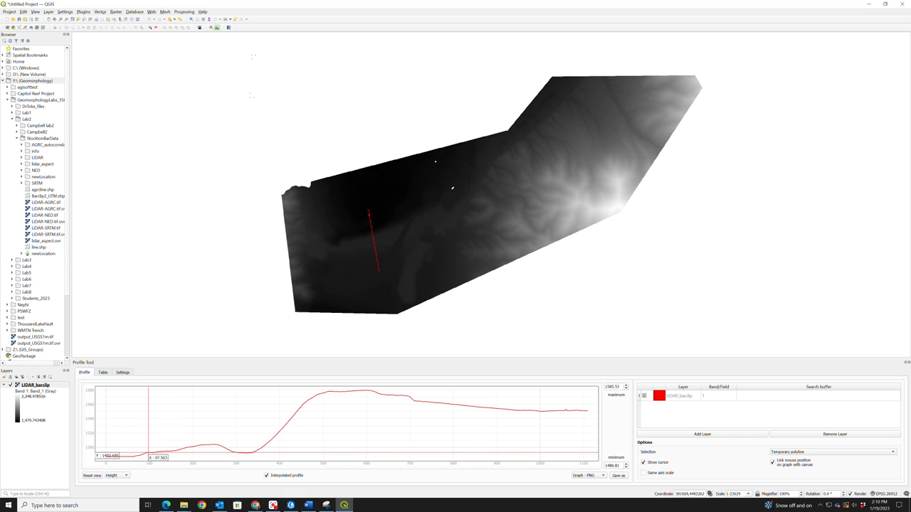
# Add SRTM_barclip.tif from the SRTM subfolder to the QGIS map, accepting the transformation Inverse of NAD83 to WGS 84 (1) + UTM zone 12N
pyautogui.moveTo(187, 507)
pyautogui.click(216, 483)
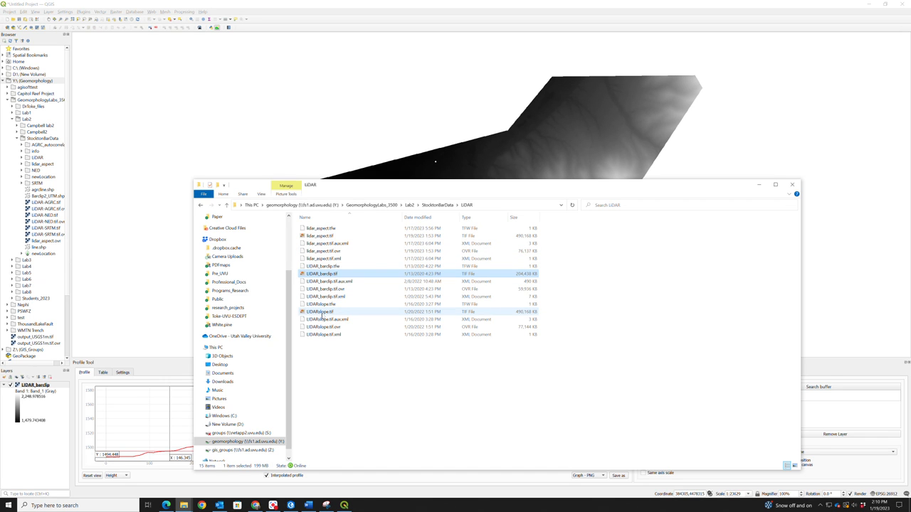
pyautogui.click(435, 205)
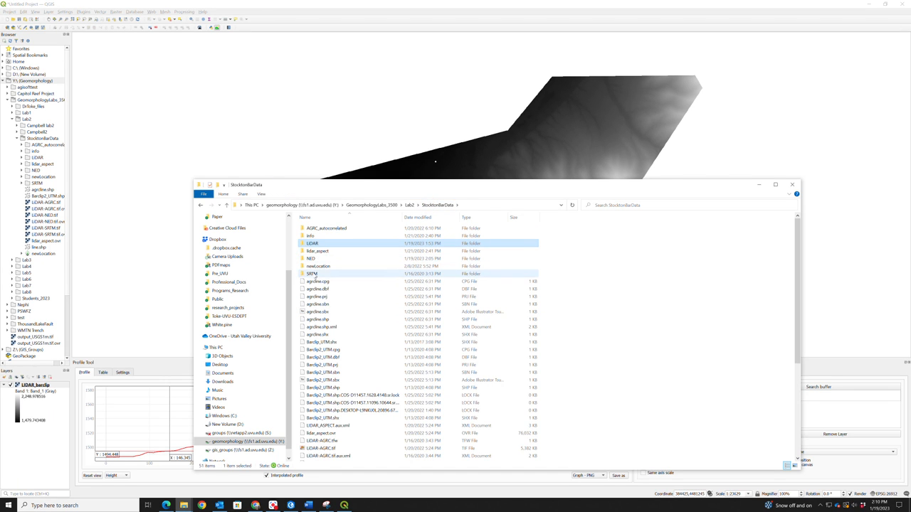
pyautogui.doubleClick(312, 274)
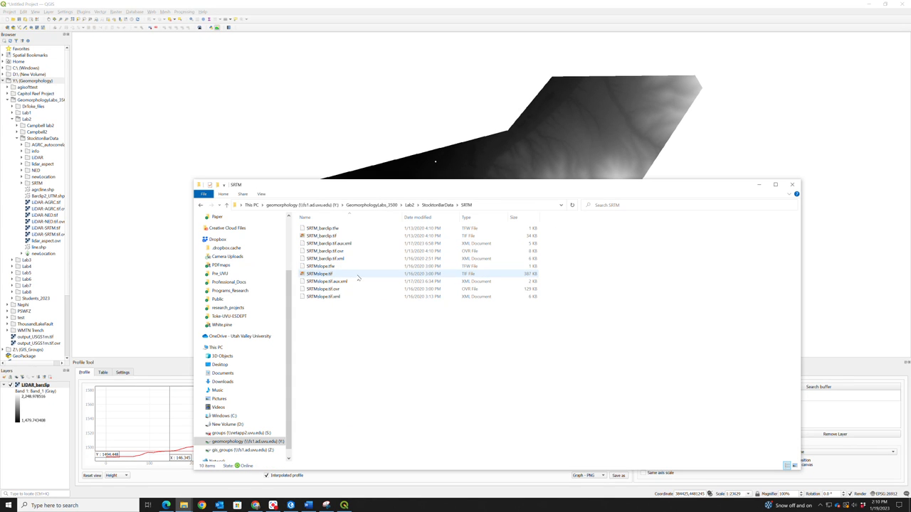
pyautogui.moveTo(328, 239); pyautogui.dragTo(104, 258)
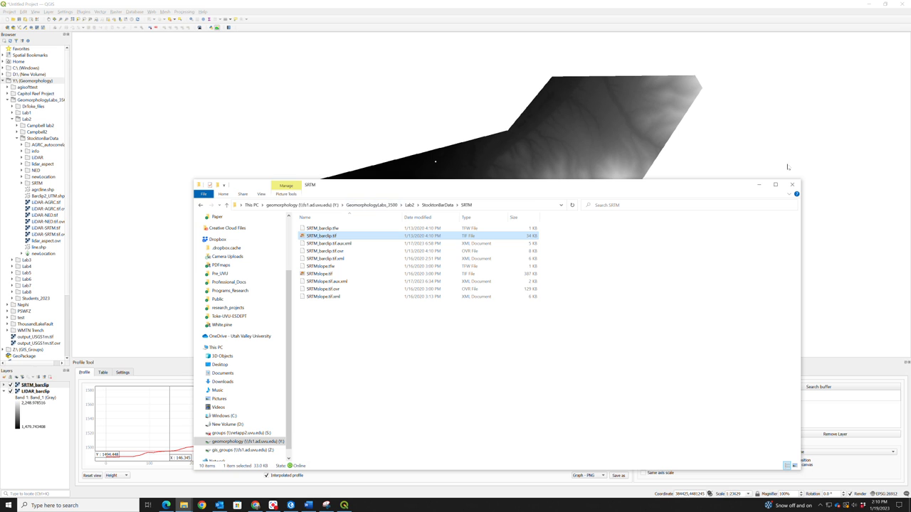
pyautogui.click(759, 185)
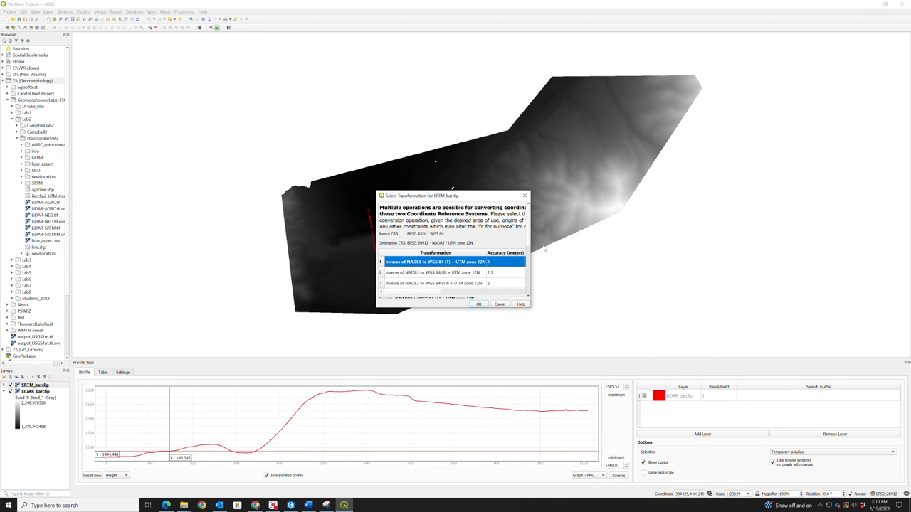
pyautogui.click(479, 305)
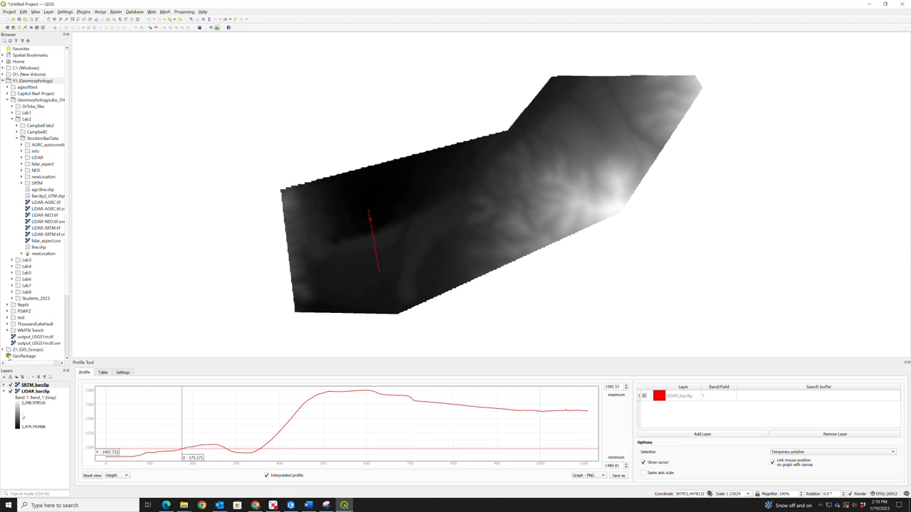
# Add SRTM_barclip to the terrain profile and change its curve colour to blue-violet
pyautogui.click(714, 434)
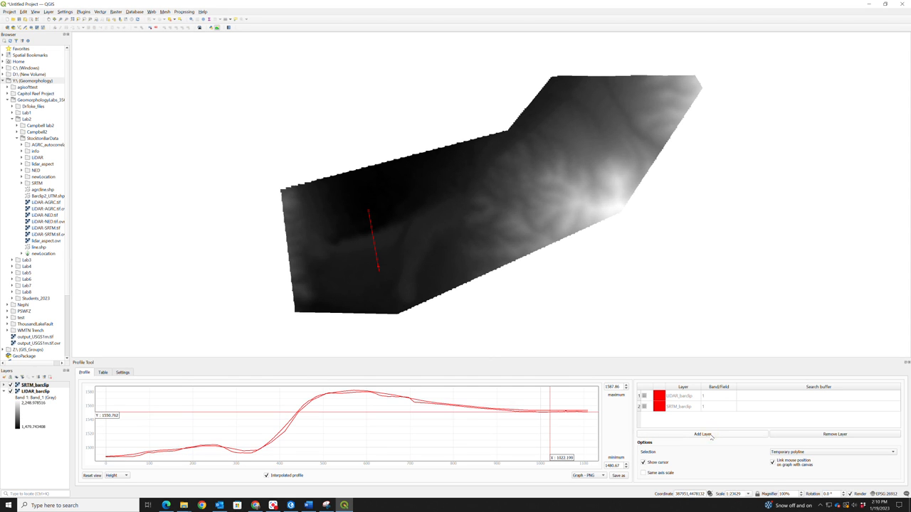
pyautogui.click(658, 410)
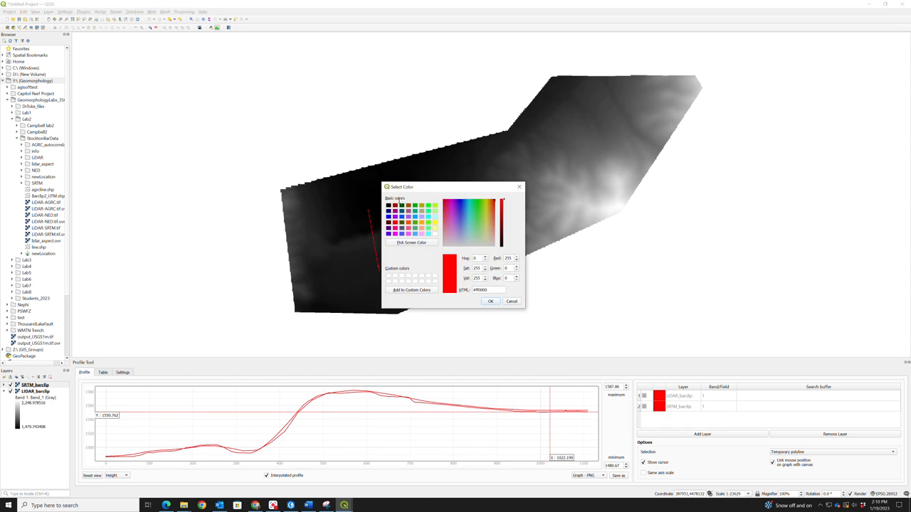
pyautogui.click(389, 234)
pyautogui.click(490, 301)
# Compare the LiDAR and SRTM elevation curves along the profile, toggling SRTM_barclip's visibility on the map to contrast the two rasters
pyautogui.scroll(5, 248, 455)
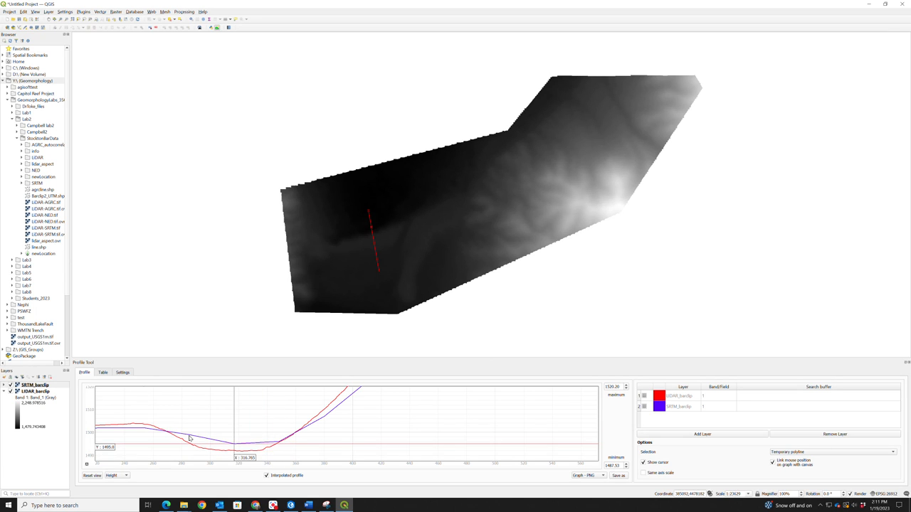
pyautogui.click(9, 385)
pyautogui.click(10, 386)
pyautogui.click(10, 386)
pyautogui.click(10, 385)
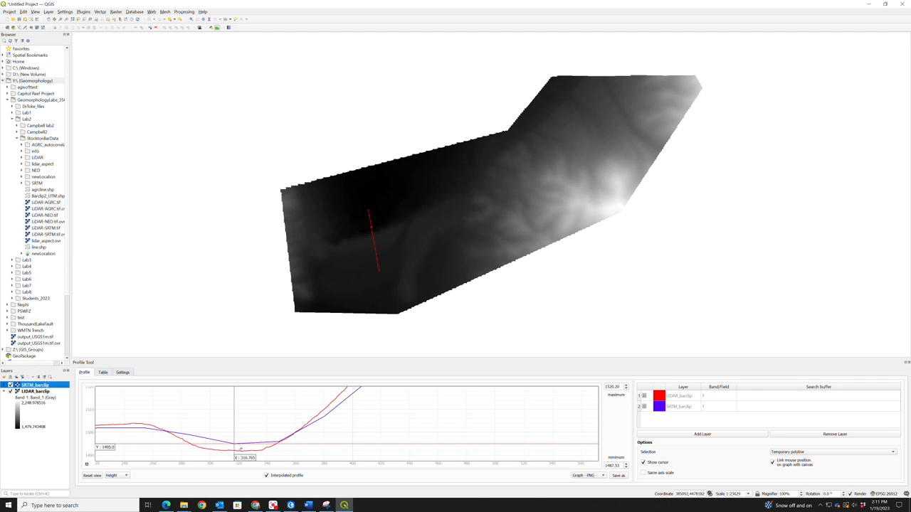
pyautogui.scroll(-5, 236, 447)
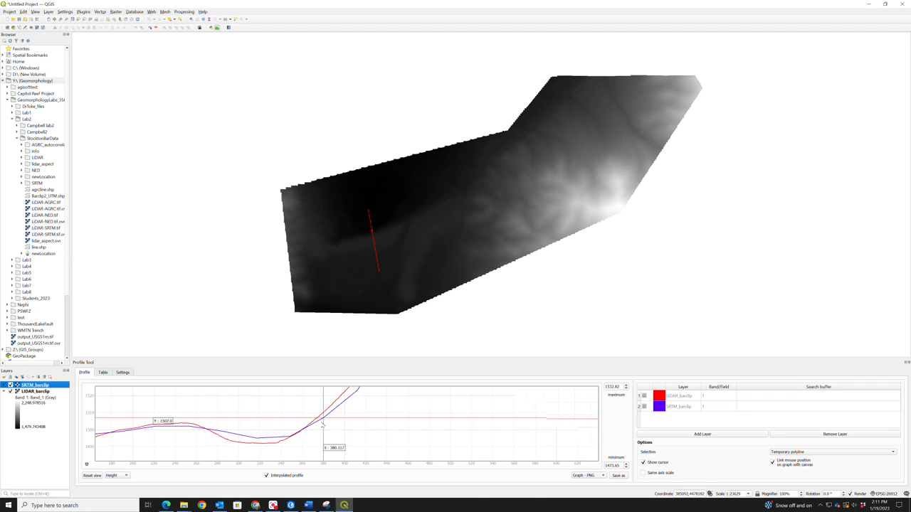
pyautogui.scroll(-3, 323, 425)
pyautogui.scroll(3, 361, 401)
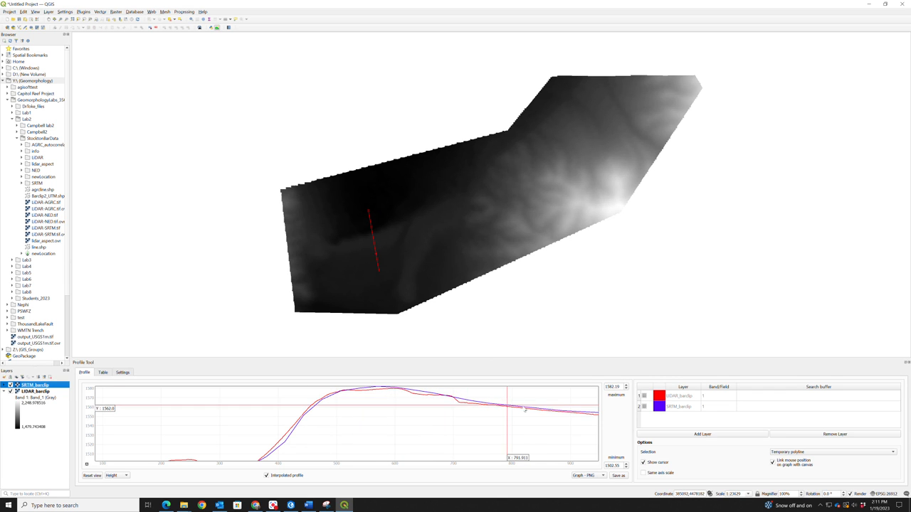
pyautogui.scroll(-4, 302, 421)
pyautogui.scroll(5, 259, 434)
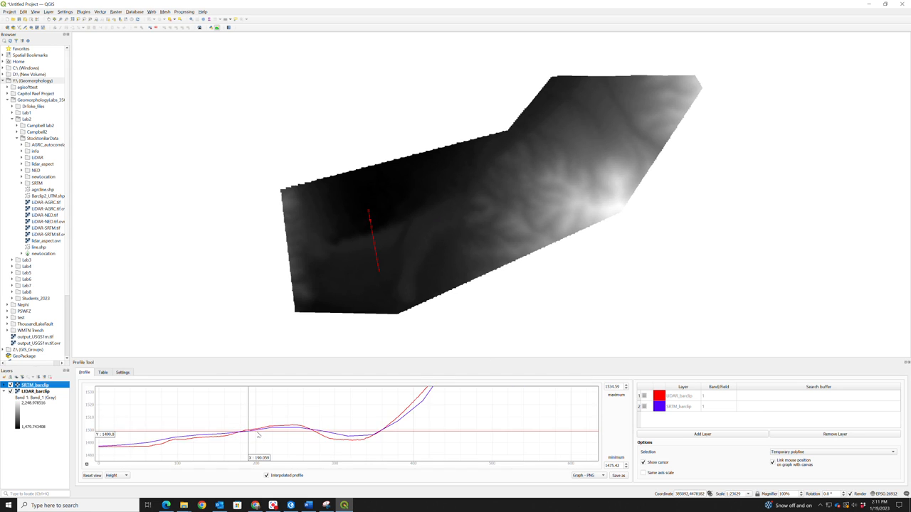
pyautogui.scroll(-5, 258, 435)
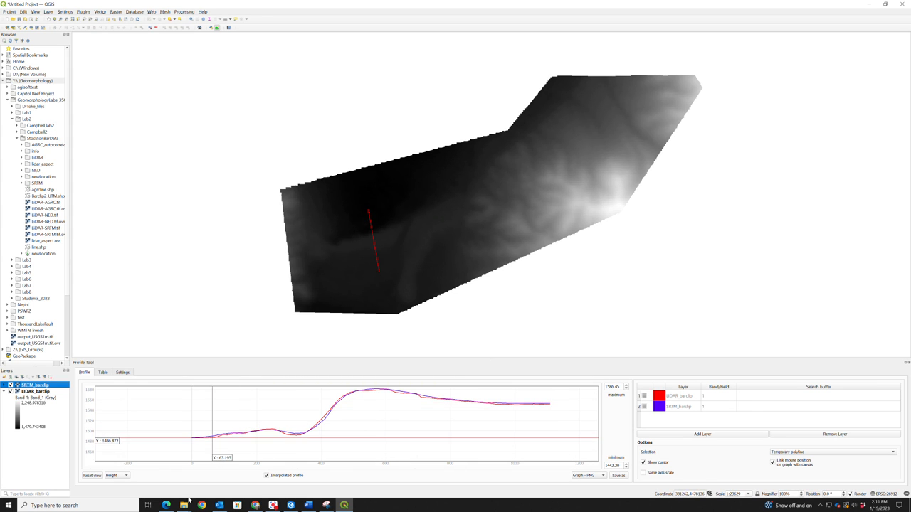
# Add NED_barclip2.tif from the NED subfolder of StocktonBarData to the QGIS map
pyautogui.moveTo(184, 505)
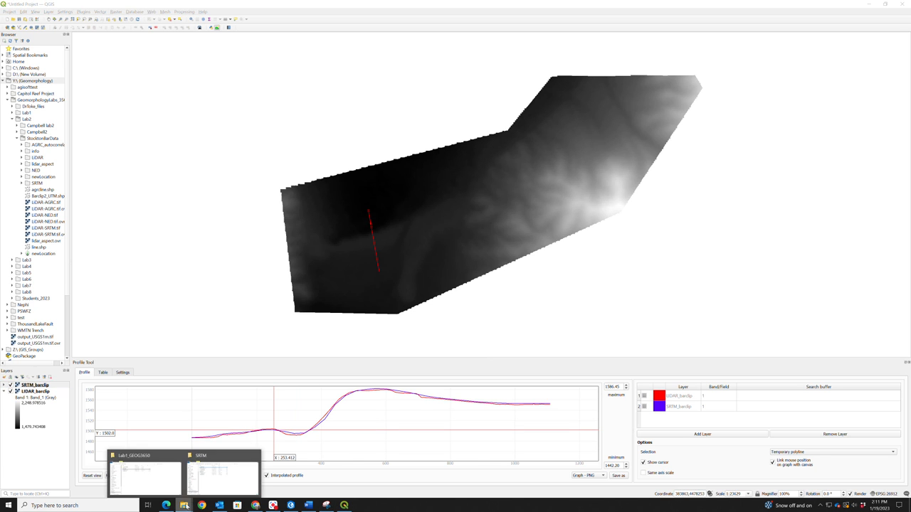
pyautogui.moveTo(206, 486)
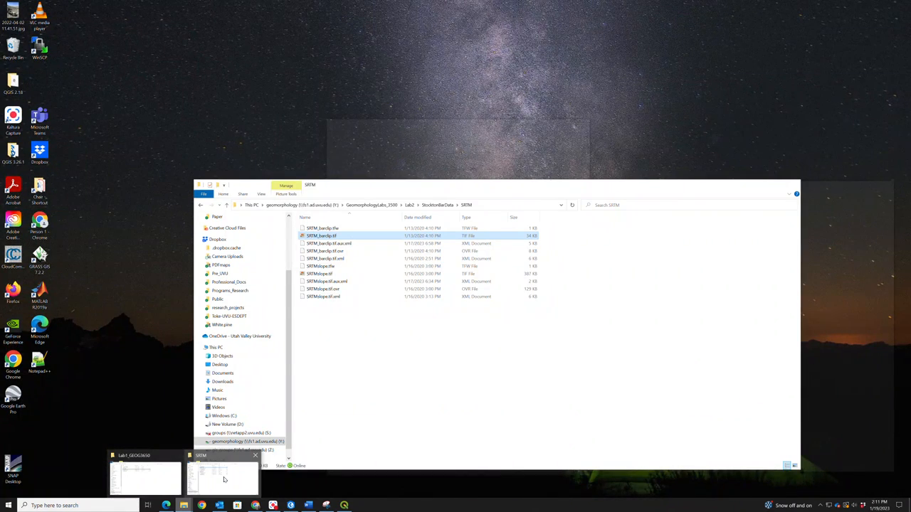
pyautogui.click(223, 479)
pyautogui.click(439, 206)
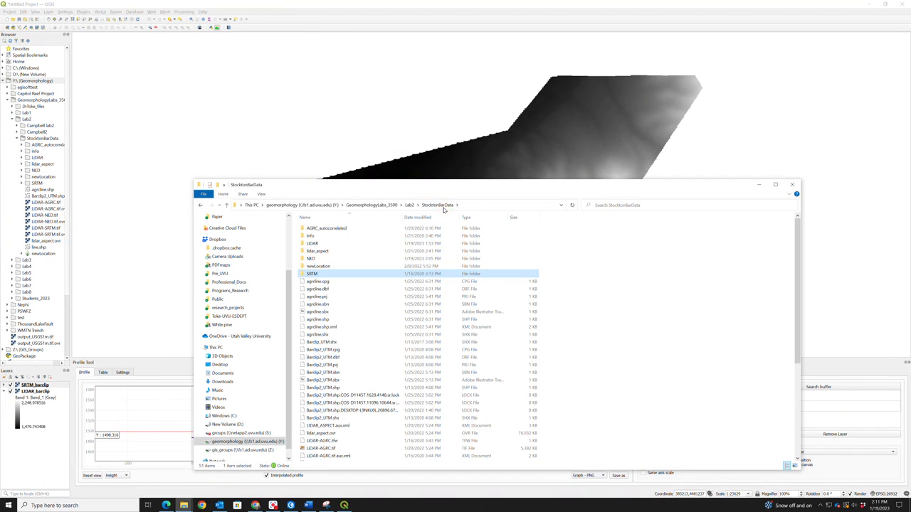
pyautogui.doubleClick(313, 260)
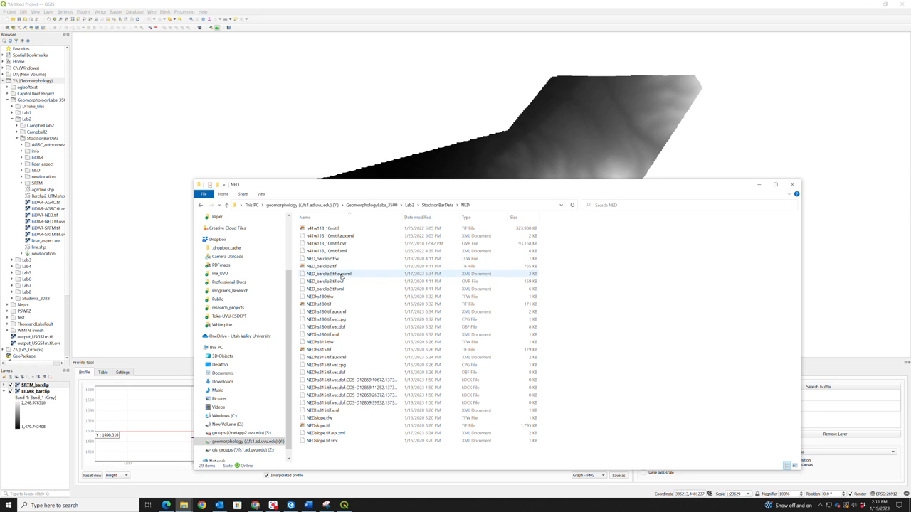
pyautogui.moveTo(325, 269); pyautogui.dragTo(155, 219)
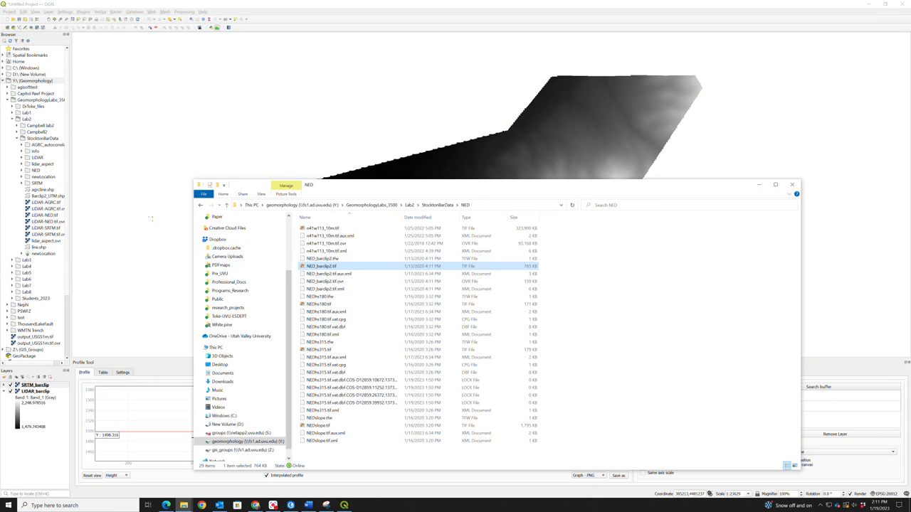
# Add the AGRC_barclip raster from the AGRC_autocorrelated subfolder of StocktonBarData to the QGIS map and put the file window away
pyautogui.click(409, 205)
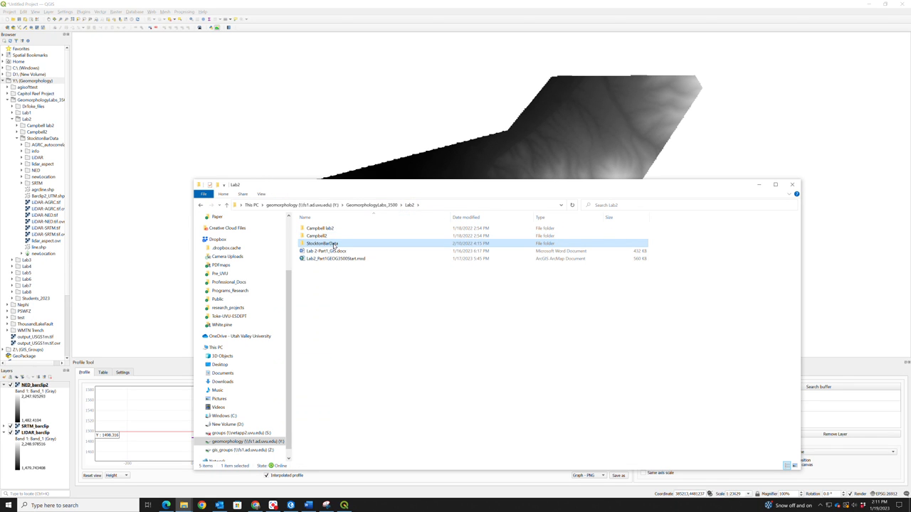
pyautogui.doubleClick(333, 243)
pyautogui.doubleClick(324, 228)
pyautogui.moveTo(327, 236); pyautogui.dragTo(132, 238)
pyautogui.click(760, 184)
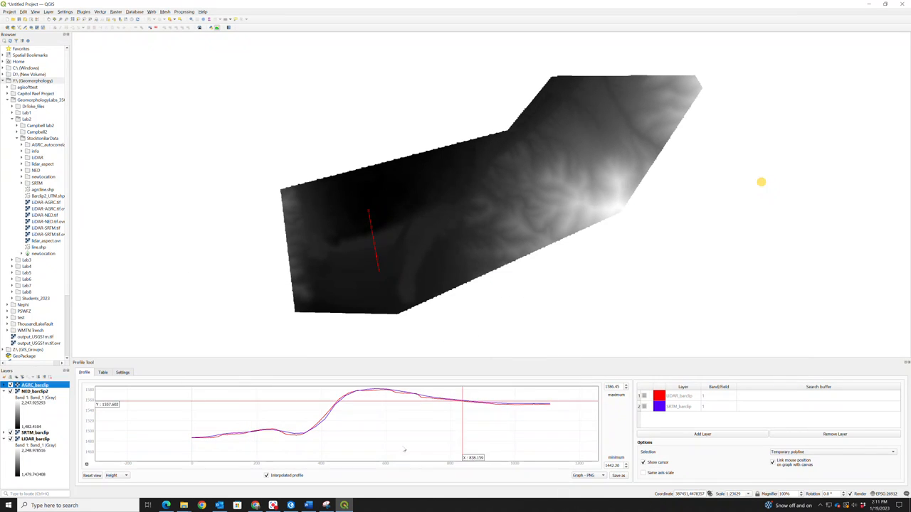
# Add AGRC_barclip to the terrain profile and change its curve colour to black (#000000)
pyautogui.click(676, 436)
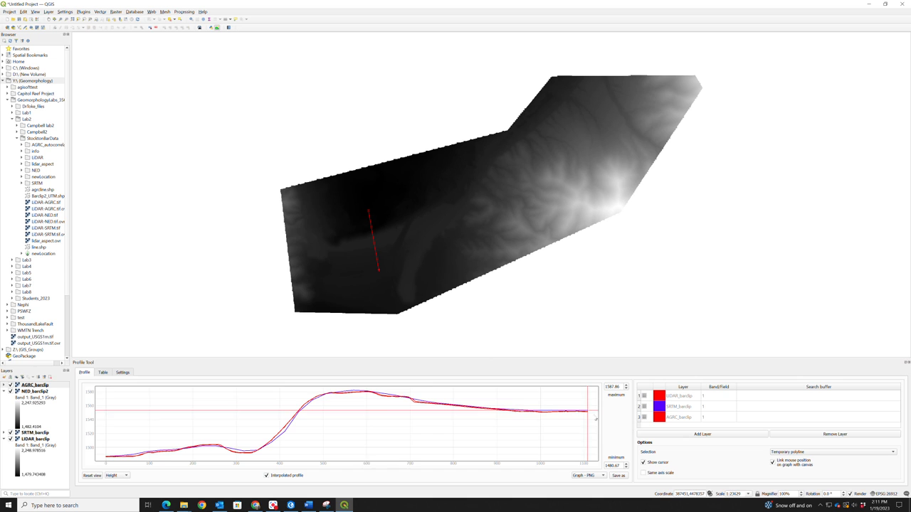
pyautogui.click(662, 420)
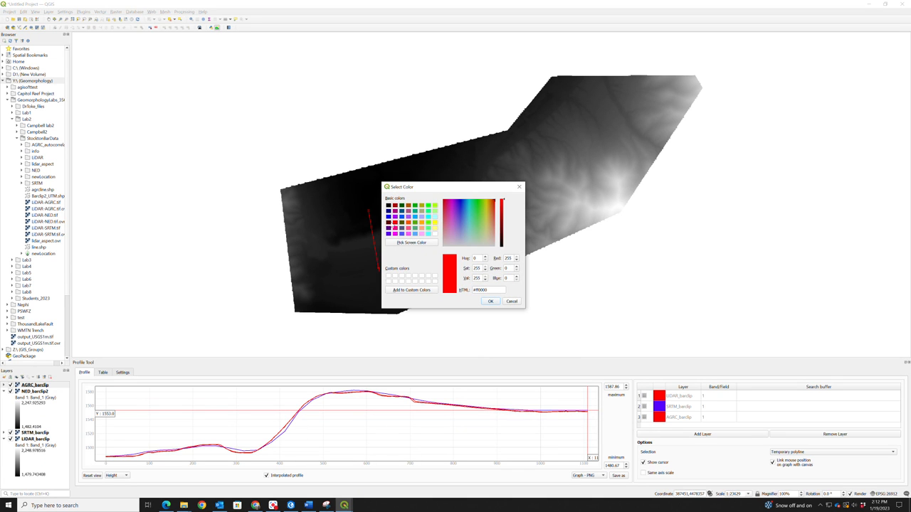
pyautogui.click(388, 207)
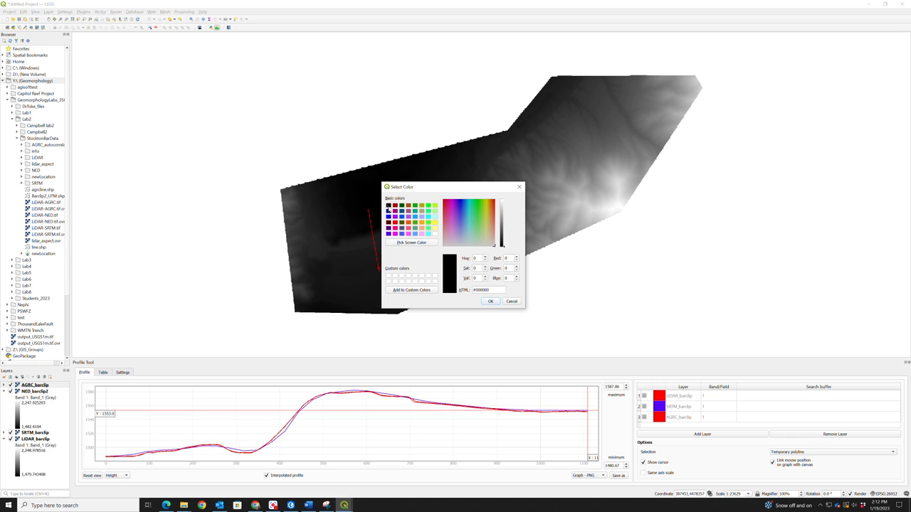
pyautogui.click(490, 301)
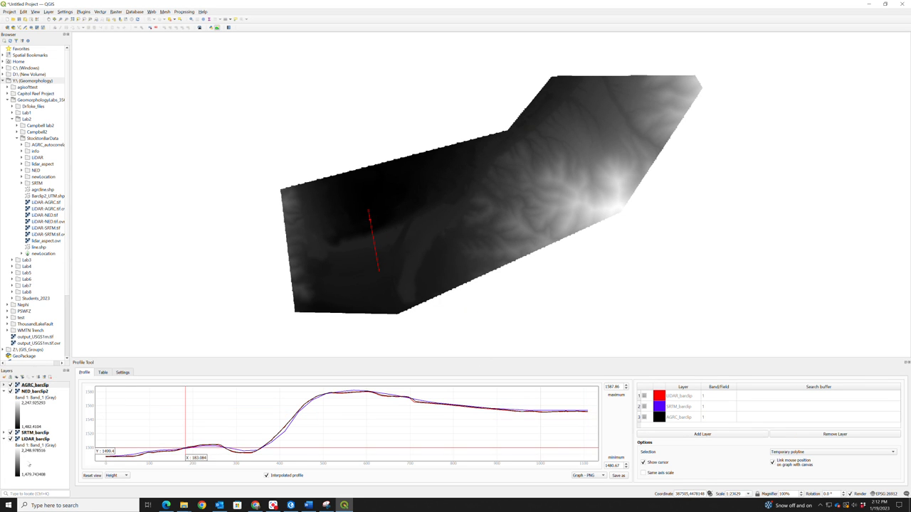
# Add NED_barclip2 to the terrain profile and change its curve colour to magenta (#ff00ff)
pyautogui.click(40, 392)
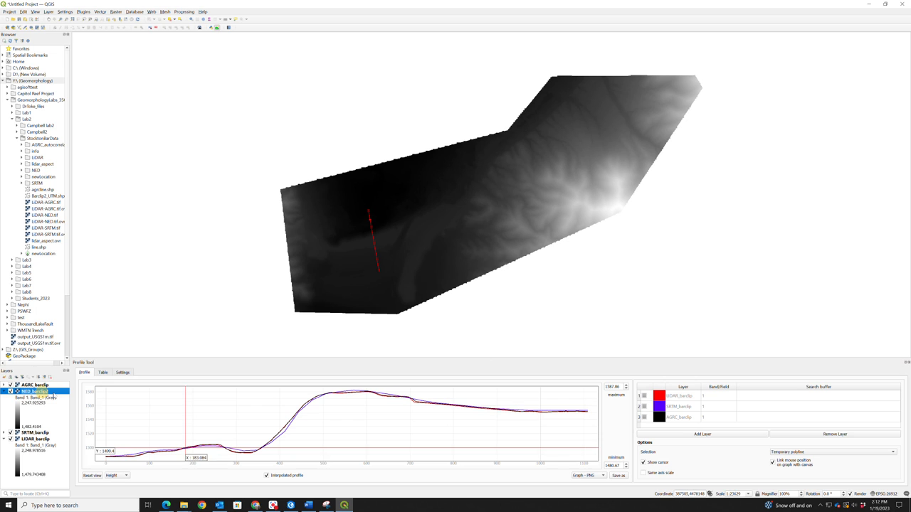
pyautogui.click(667, 434)
pyautogui.click(661, 426)
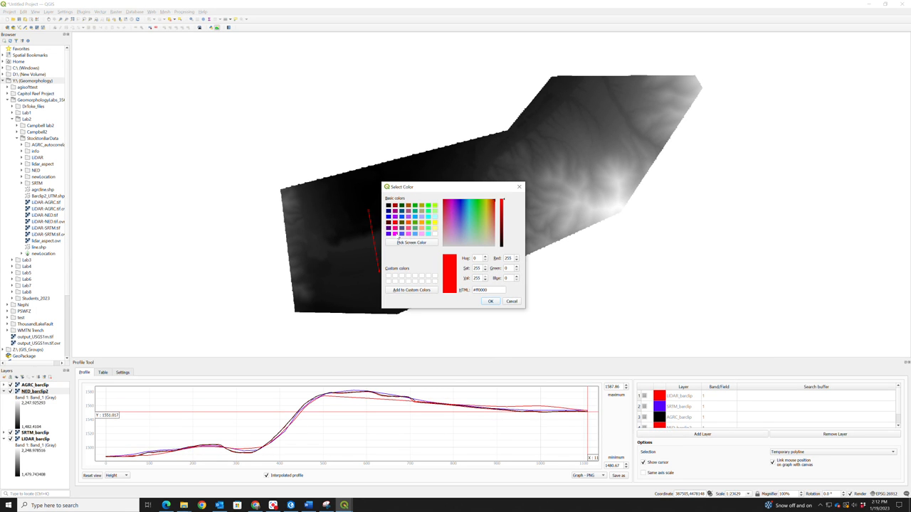
pyautogui.click(395, 234)
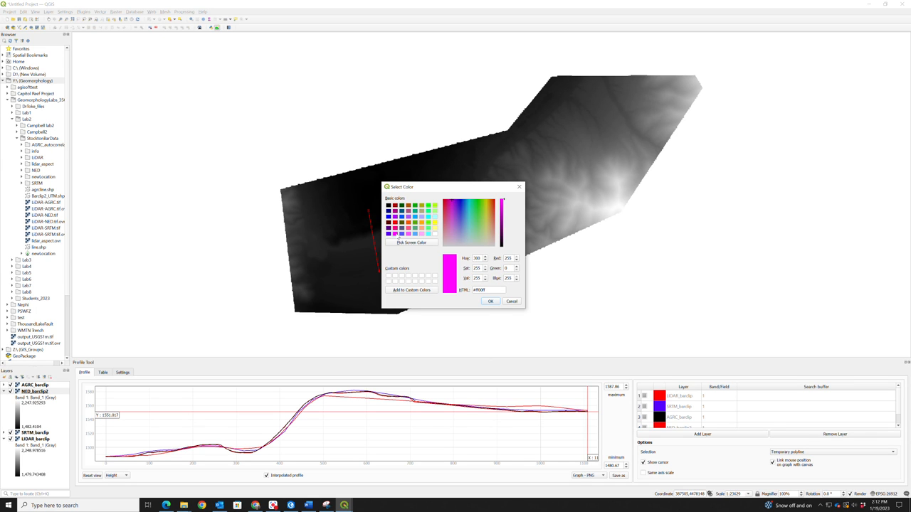
pyautogui.click(490, 302)
# Enlarge the profile plot and compare the LiDAR, SRTM, AGRC and NED curves along the bar's slope and crest
pyautogui.scroll(5, 351, 411)
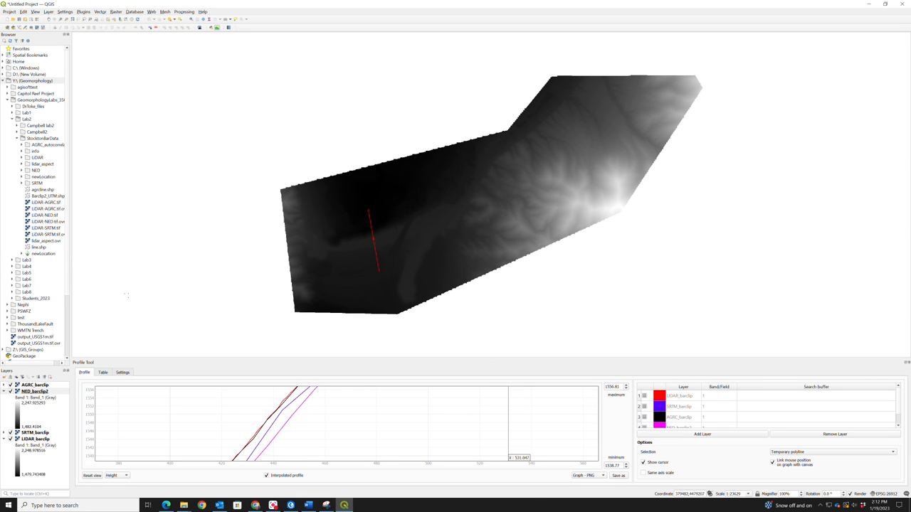
pyautogui.moveTo(373, 357); pyautogui.dragTo(400, 216)
pyautogui.scroll(-5, 342, 290)
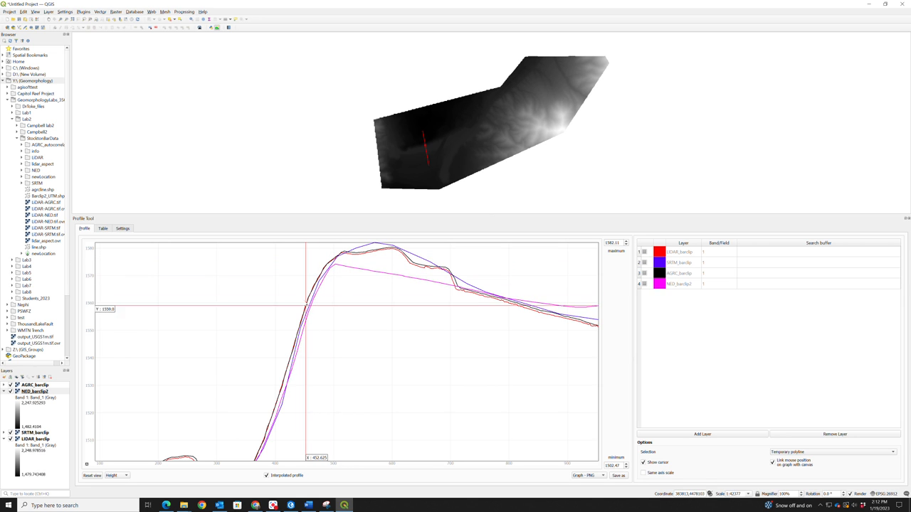
pyautogui.scroll(5, 417, 270)
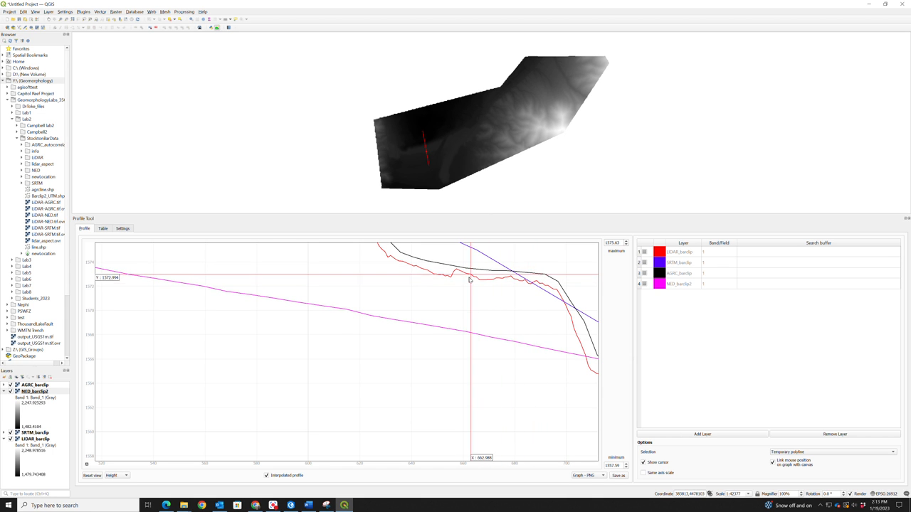
pyautogui.scroll(-3, 450, 271)
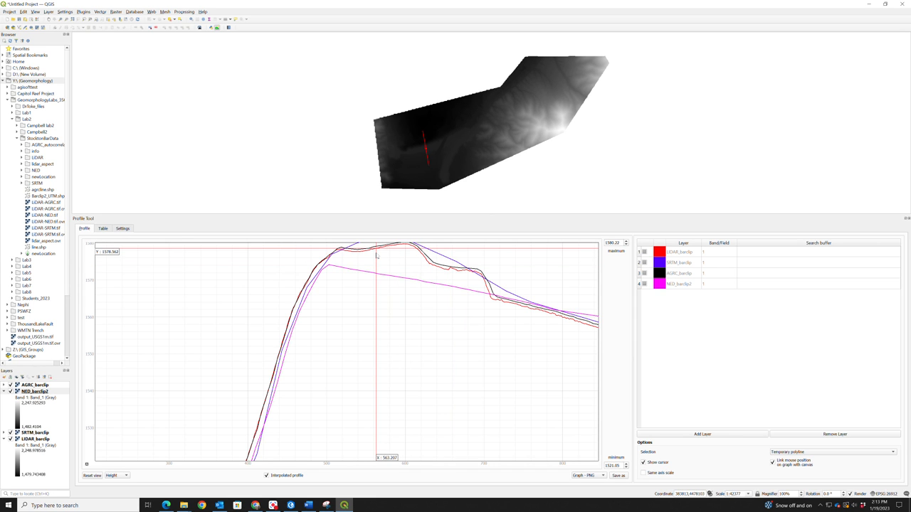
pyautogui.scroll(-3, 378, 255)
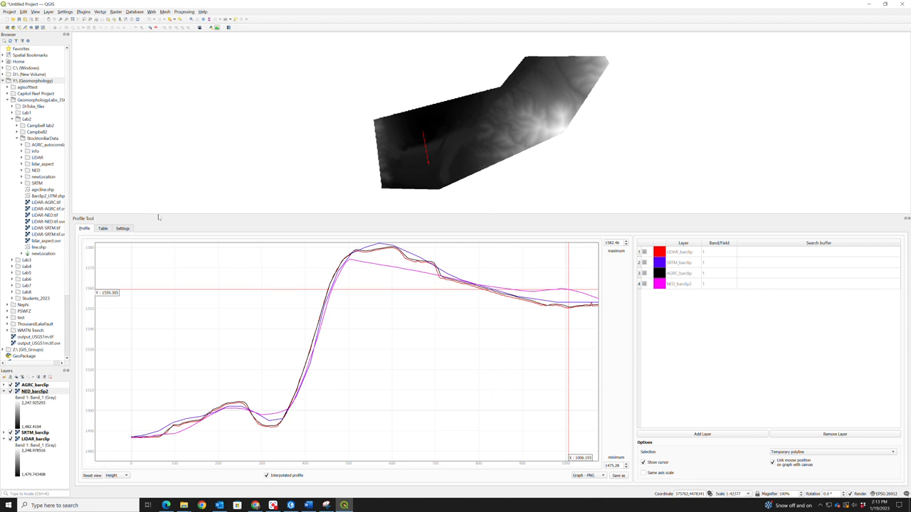
# Look through the StocktonBarData folder and its LiDAR subfolder for the available rasters, and put the file window away
pyautogui.click(183, 505)
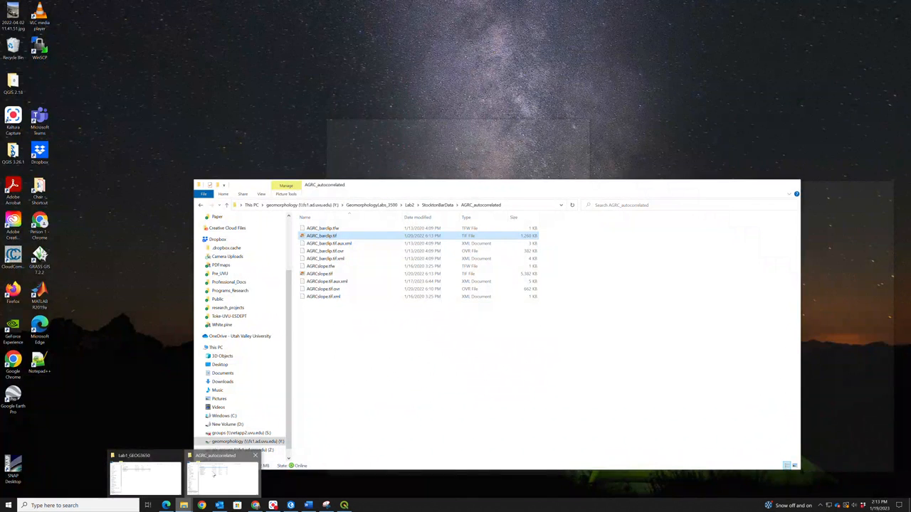
pyautogui.click(220, 475)
pyautogui.click(437, 205)
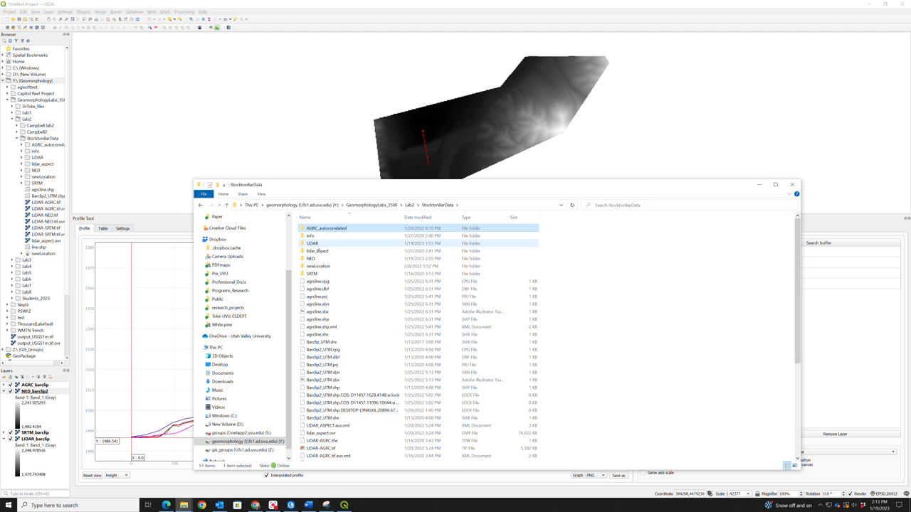
pyautogui.doubleClick(313, 243)
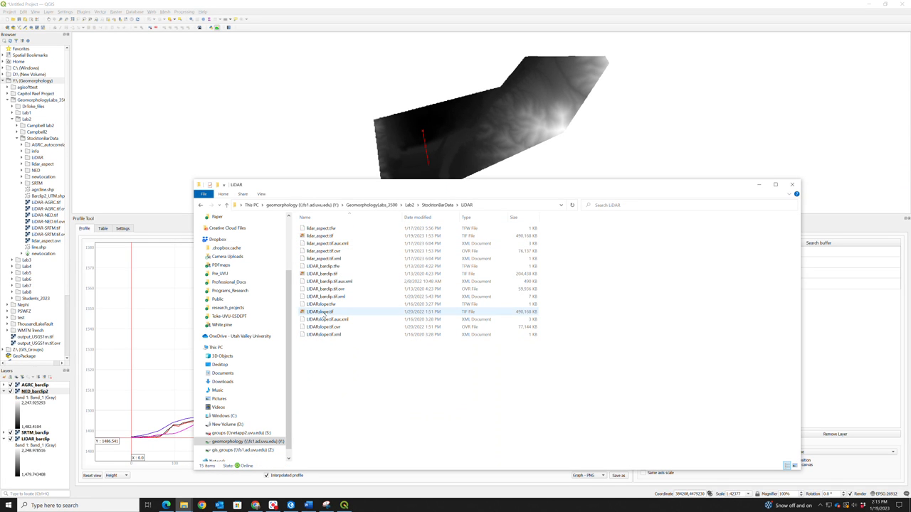
pyautogui.click(439, 205)
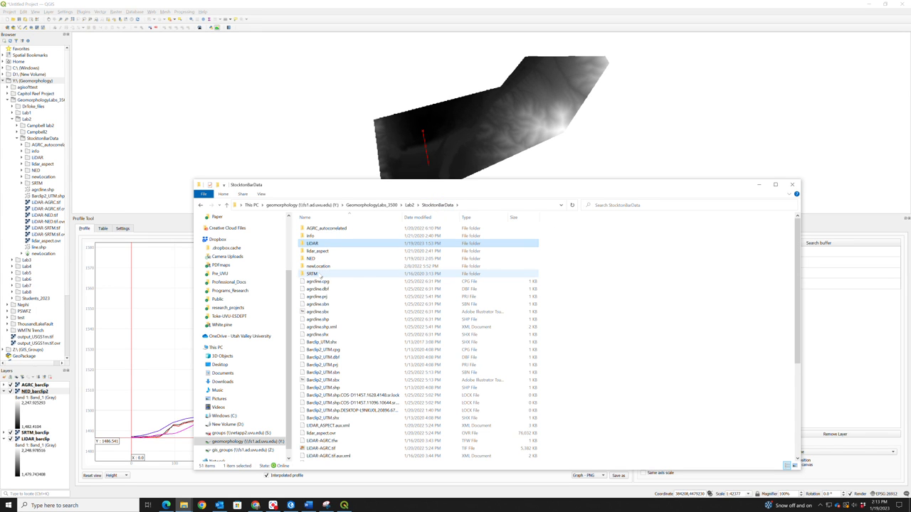
pyautogui.scroll(-6, 320, 278)
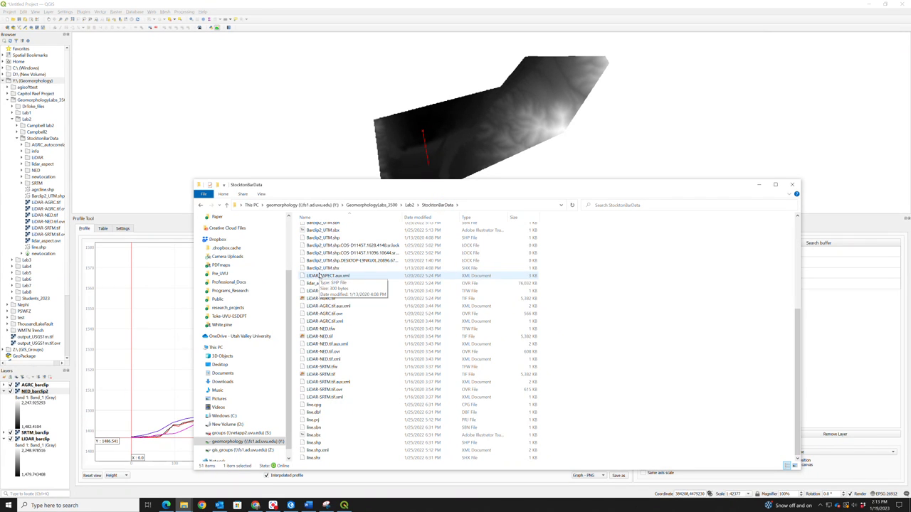
pyautogui.scroll(5, 344, 325)
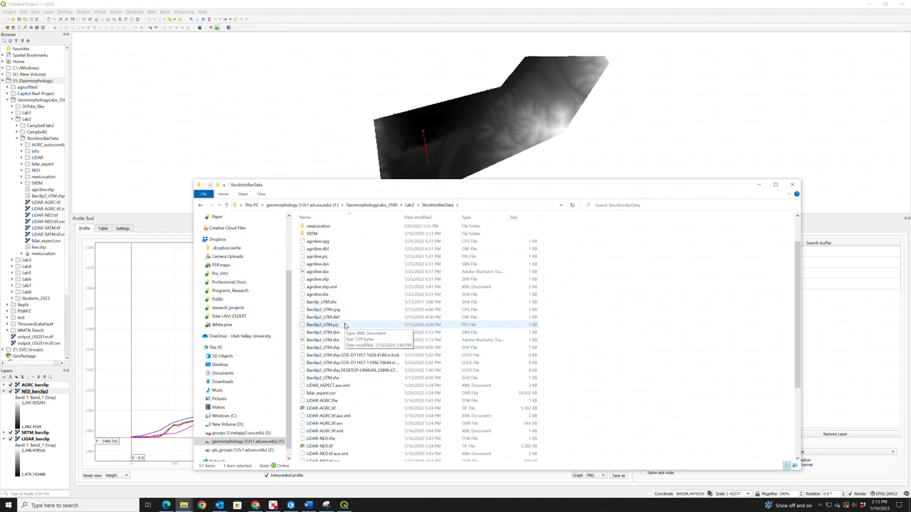
pyautogui.scroll(2, 345, 325)
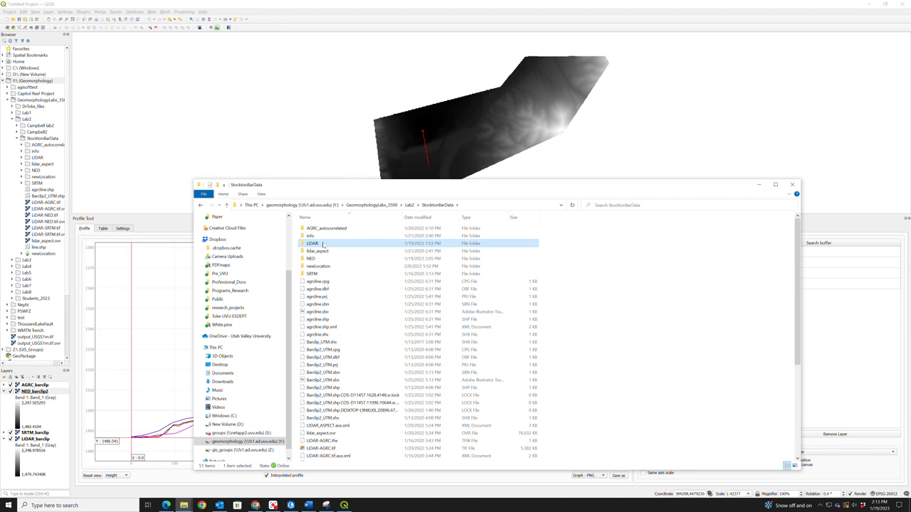
pyautogui.click(758, 184)
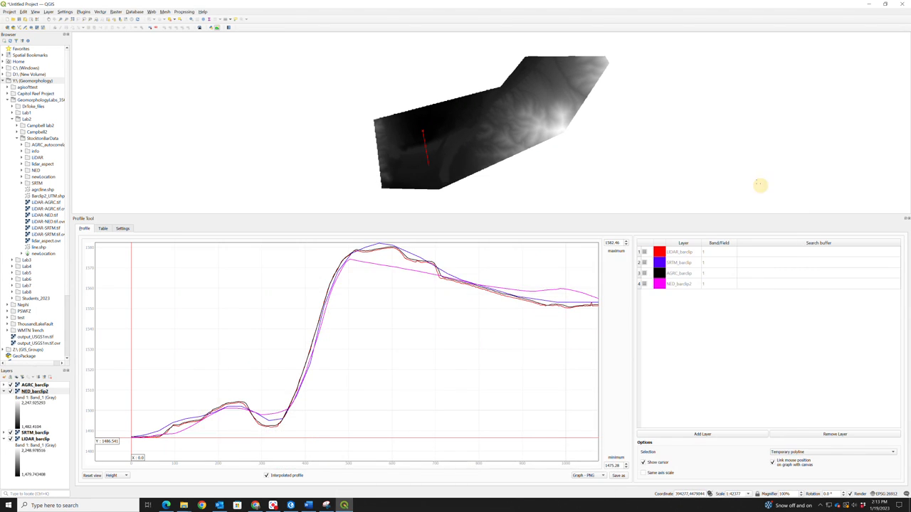
# Show the Processing Toolbox and search it for "hillsh"
pyautogui.click(35, 12)
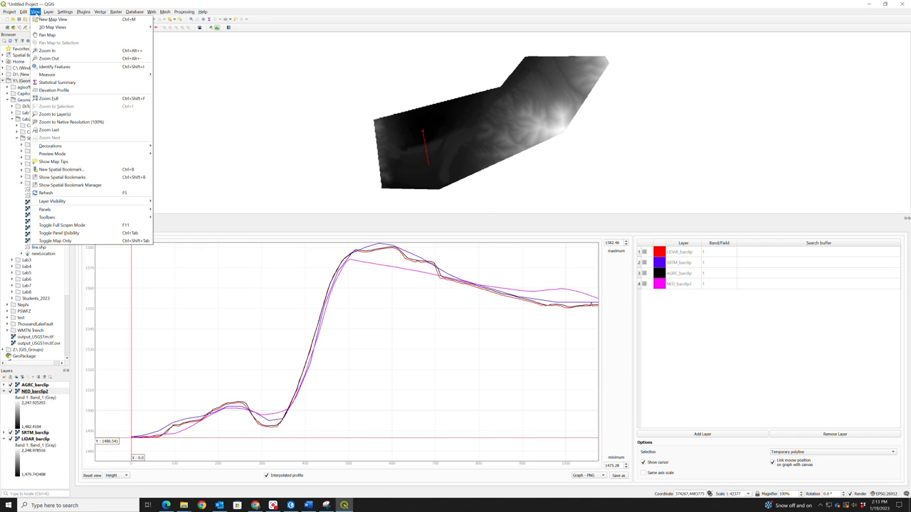
pyautogui.moveTo(47, 13)
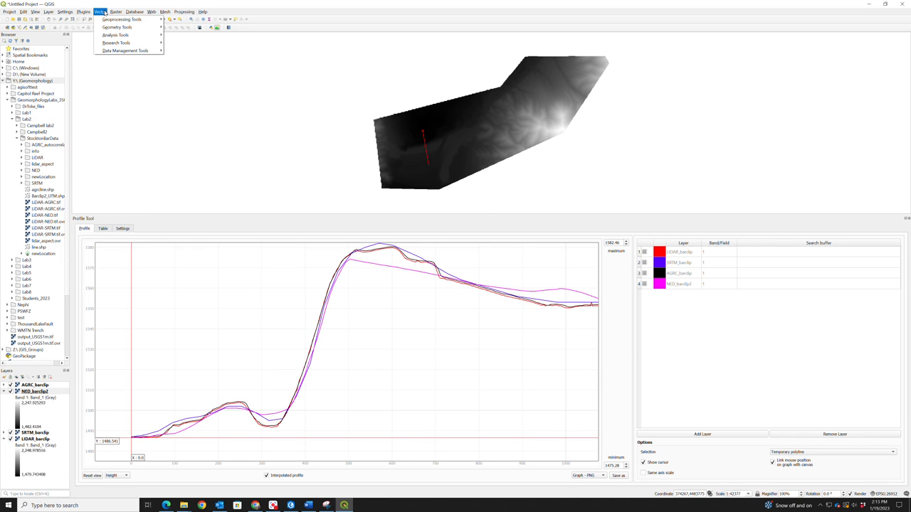
pyautogui.moveTo(151, 13)
pyautogui.moveTo(184, 13)
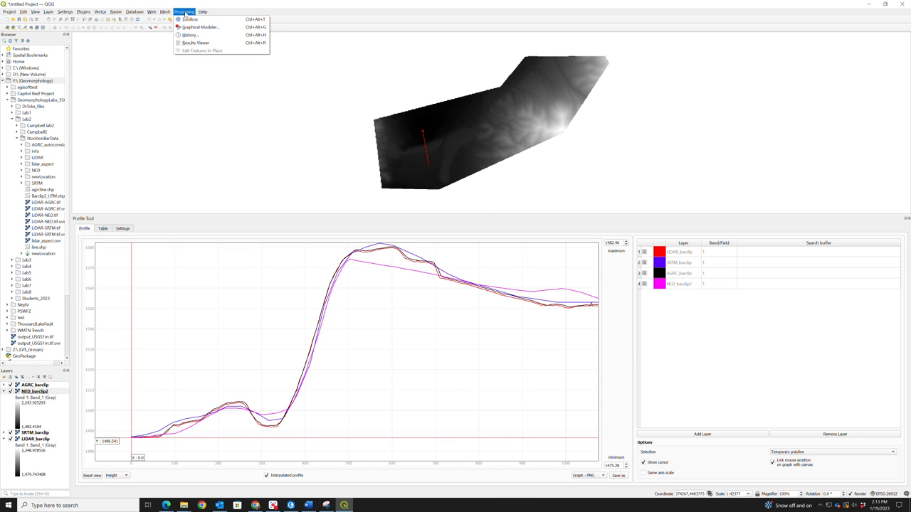
pyautogui.click(190, 19)
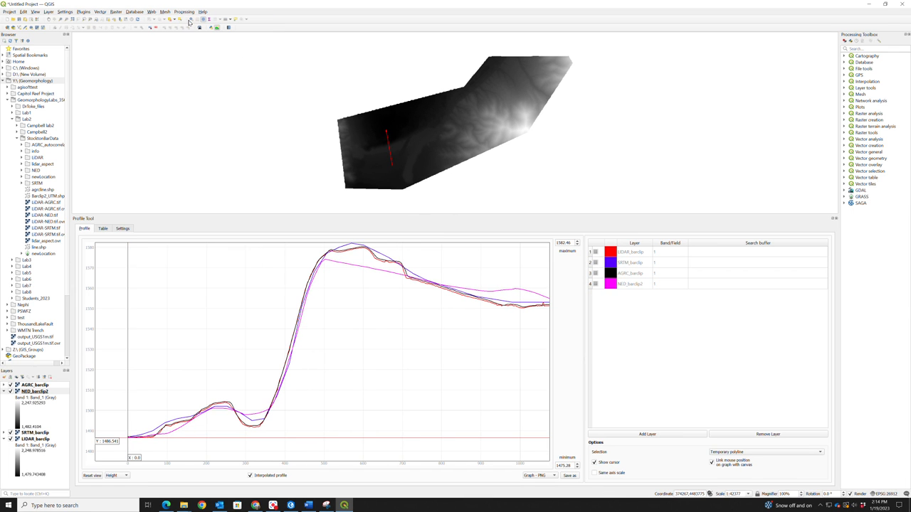
pyautogui.click(184, 12)
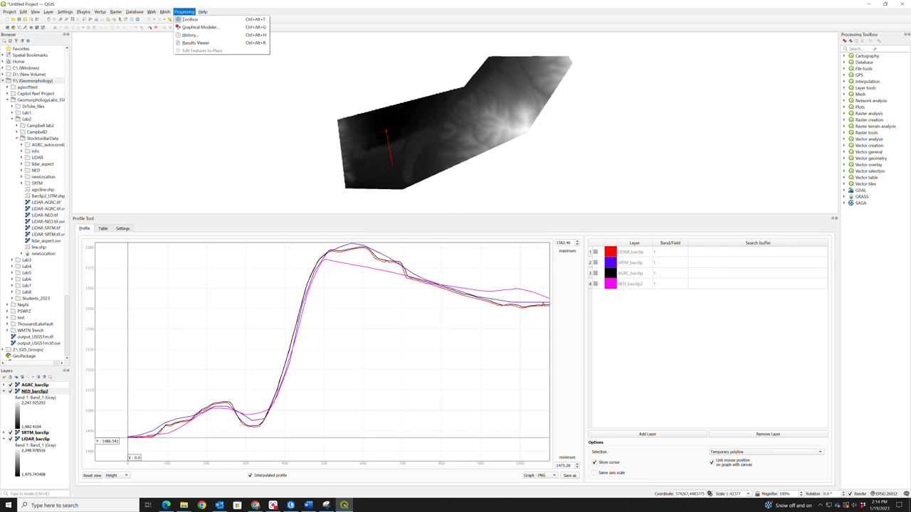
pyautogui.click(856, 49)
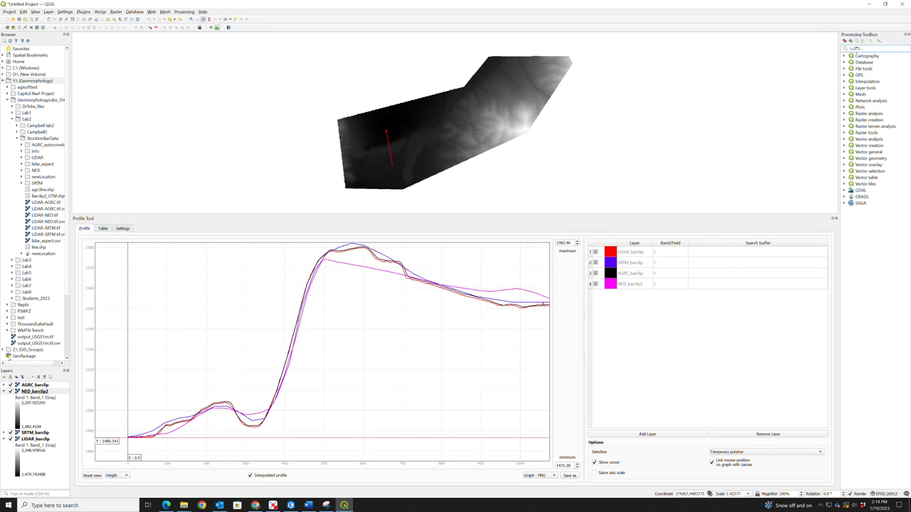
pyautogui.write('hi')
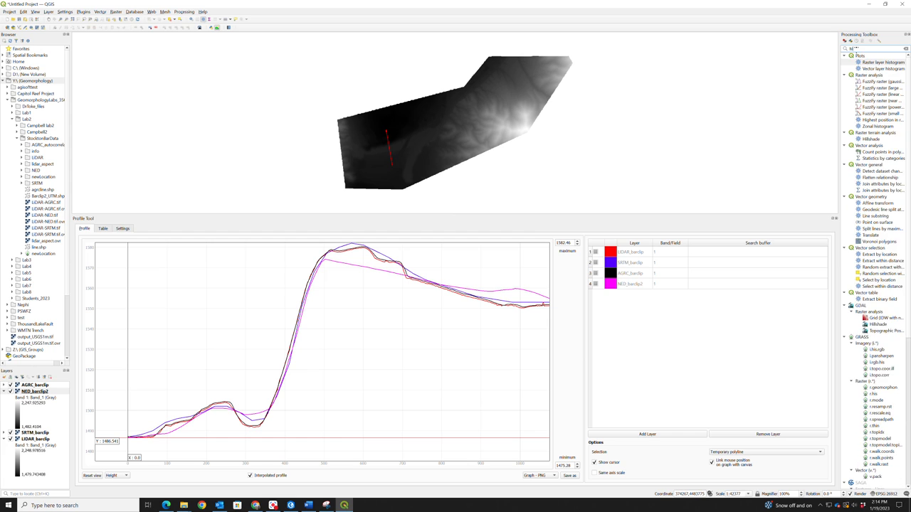
pyautogui.write('llsh')
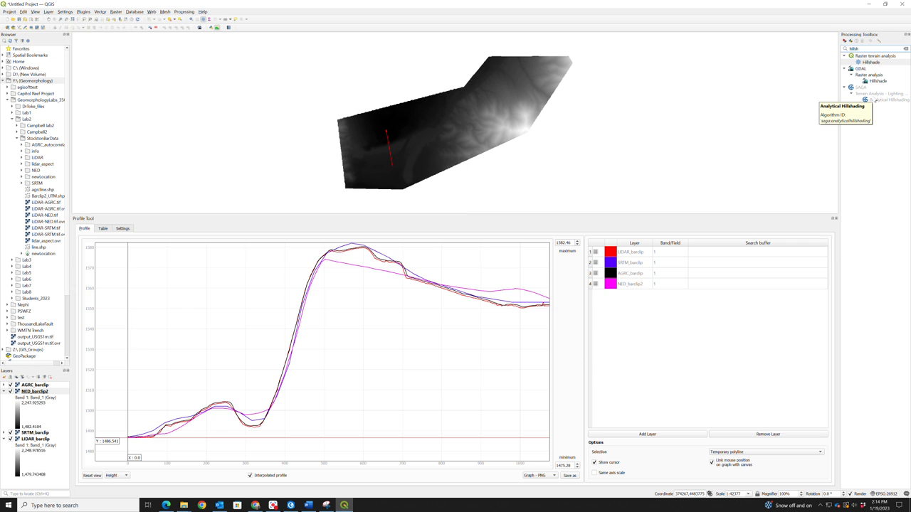
# Run the raster terrain analysis Hillshade on NED_barclip2 with azimuth 300 and vertical angle 40, and hide AGRC_barclip to inspect the result
pyautogui.doubleClick(870, 63)
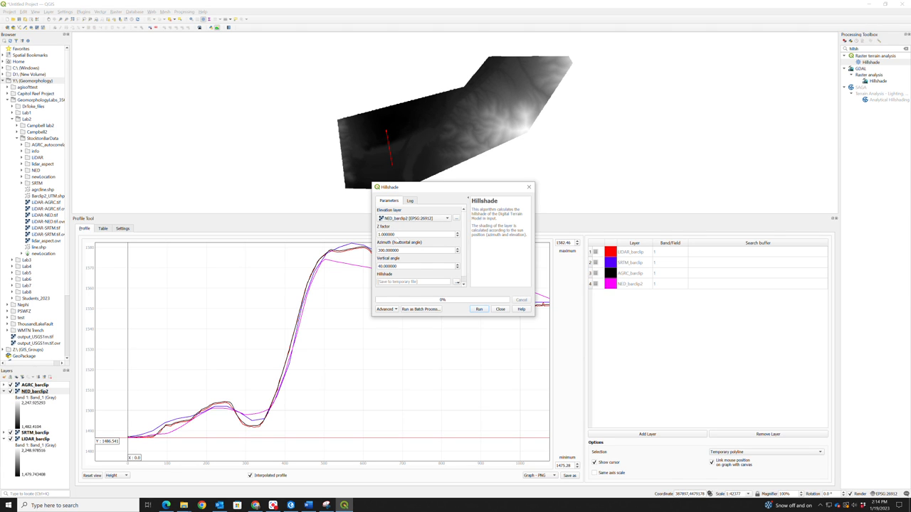
pyautogui.click(479, 310)
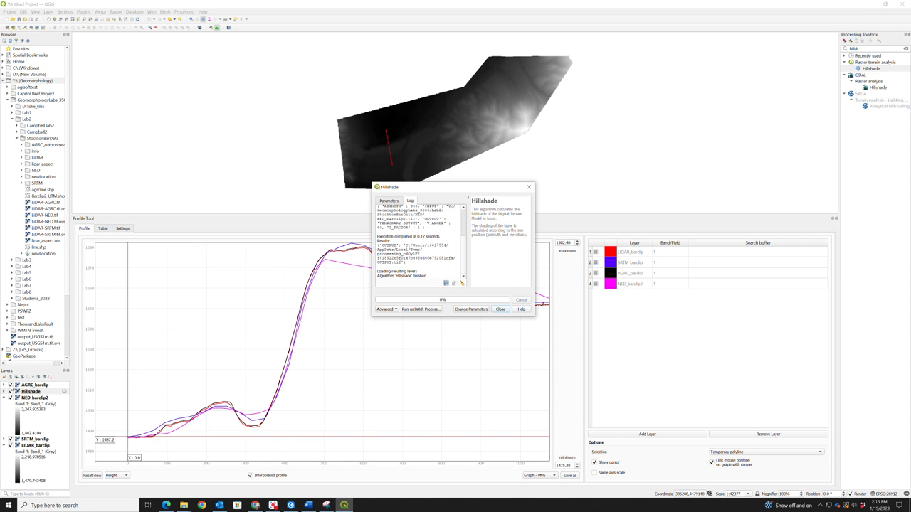
pyautogui.click(11, 385)
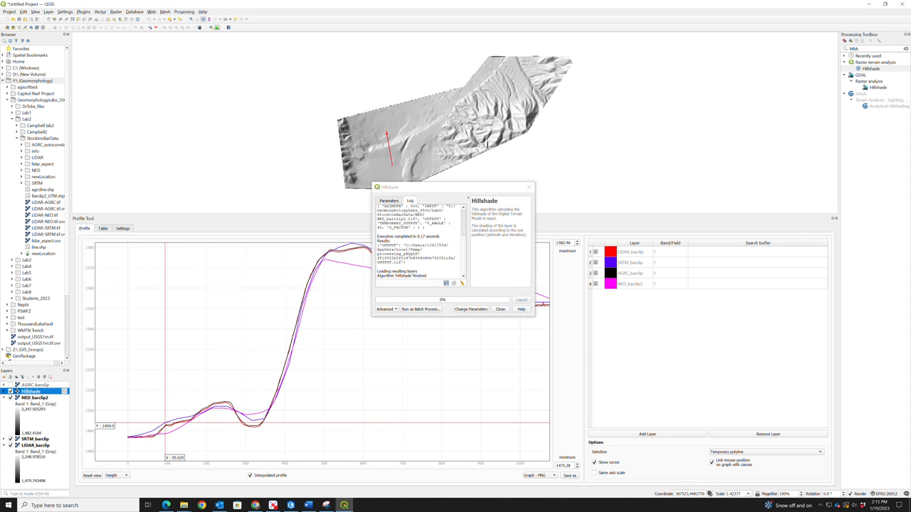
pyautogui.scroll(1, 508, 65)
pyautogui.scroll(1, 466, 68)
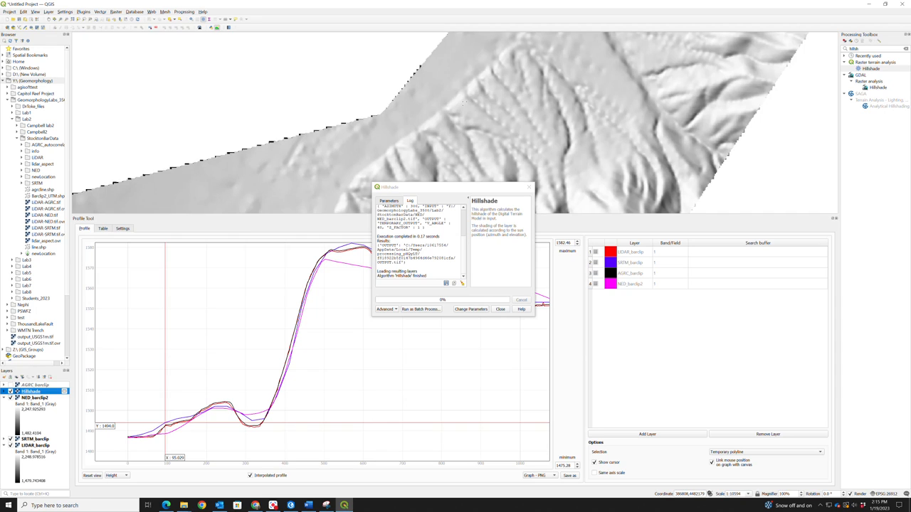
pyautogui.scroll(-2, 466, 67)
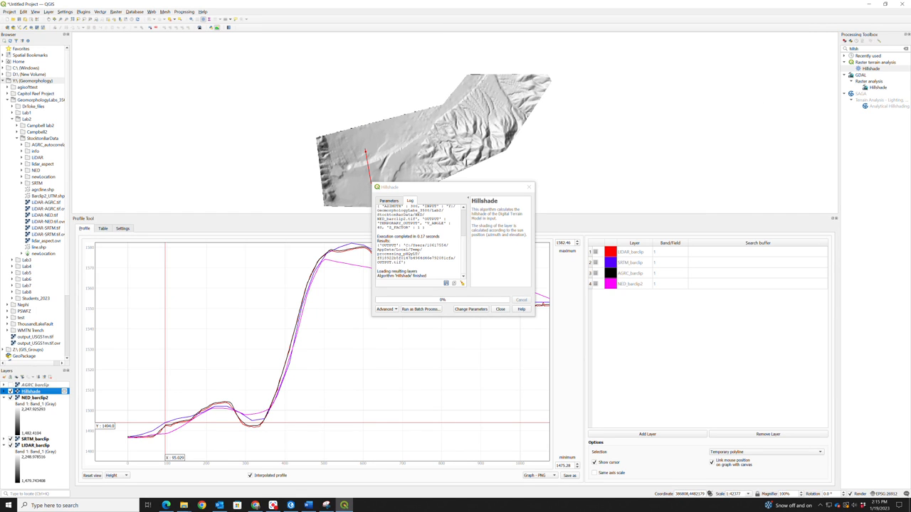
# Return to the Hillshade parameters and choose LIDAR_barclip as the elevation layer
pyautogui.scroll(10, 420, 241)
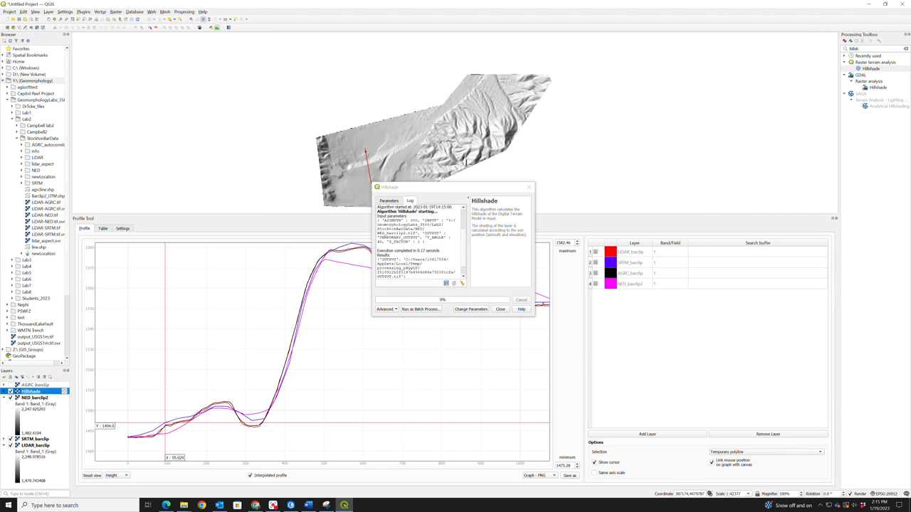
pyautogui.click(389, 200)
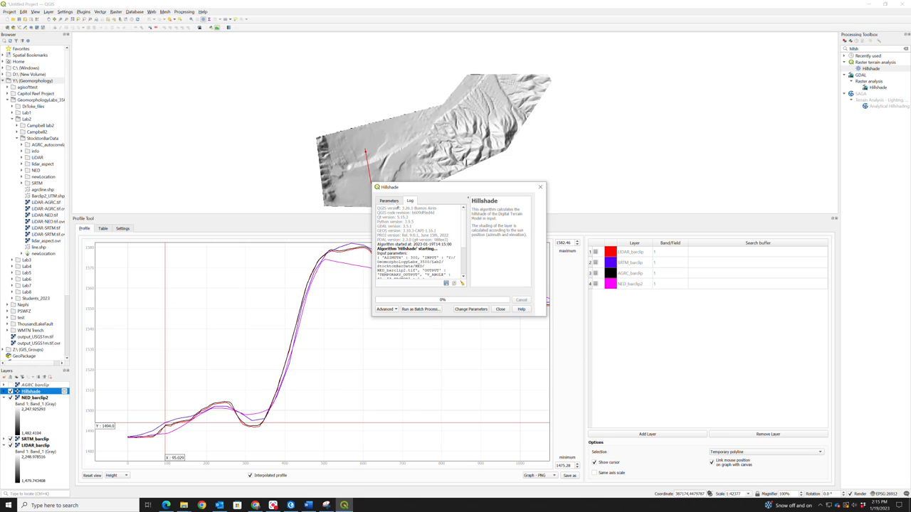
pyautogui.scroll(-1, 434, 224)
pyautogui.scroll(-1, 433, 222)
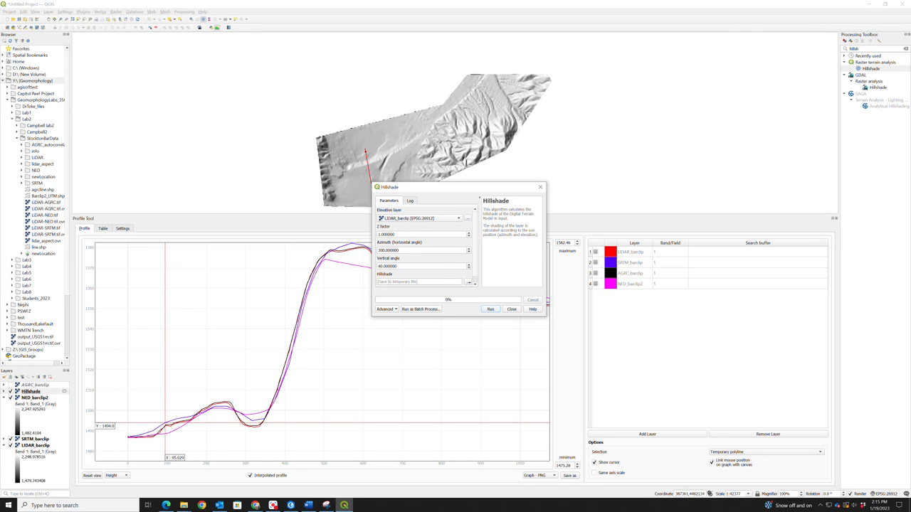
pyautogui.scroll(1, 479, 107)
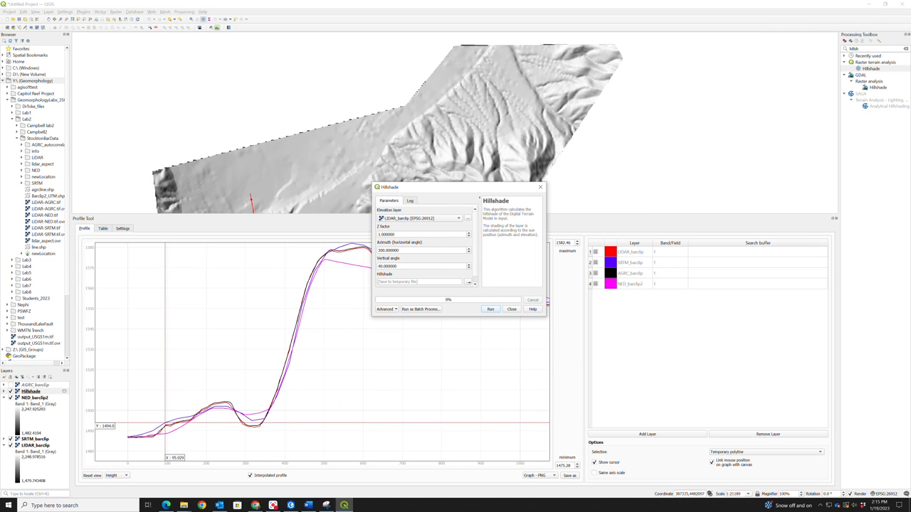
pyautogui.click(420, 220)
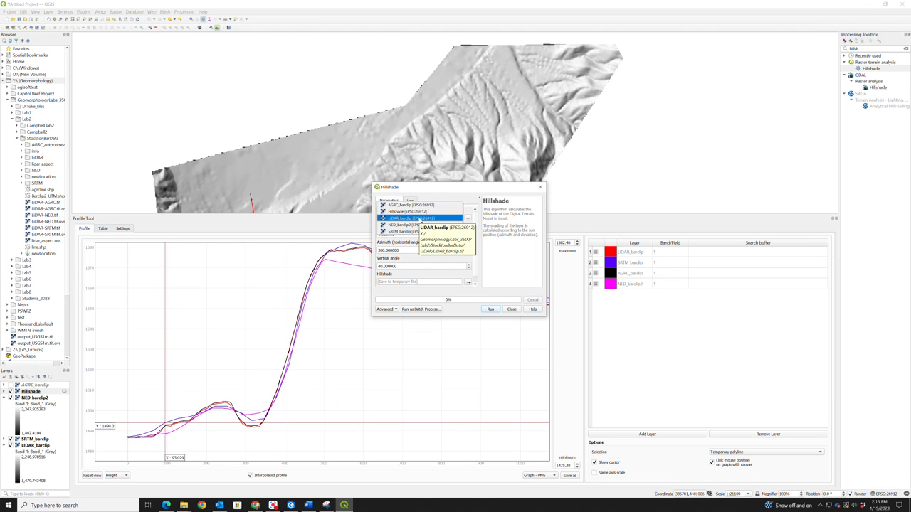
pyautogui.click(421, 219)
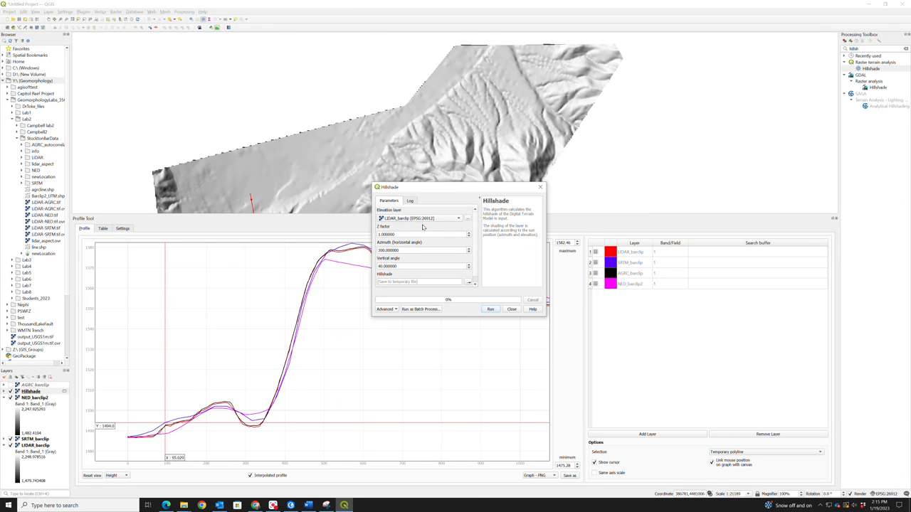
pyautogui.scroll(-1, 422, 226)
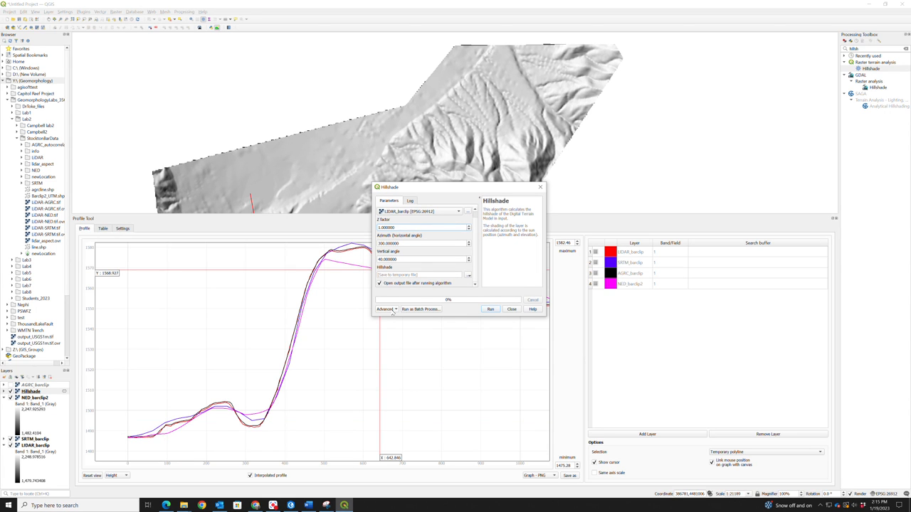
pyautogui.click(387, 309)
pyautogui.click(389, 310)
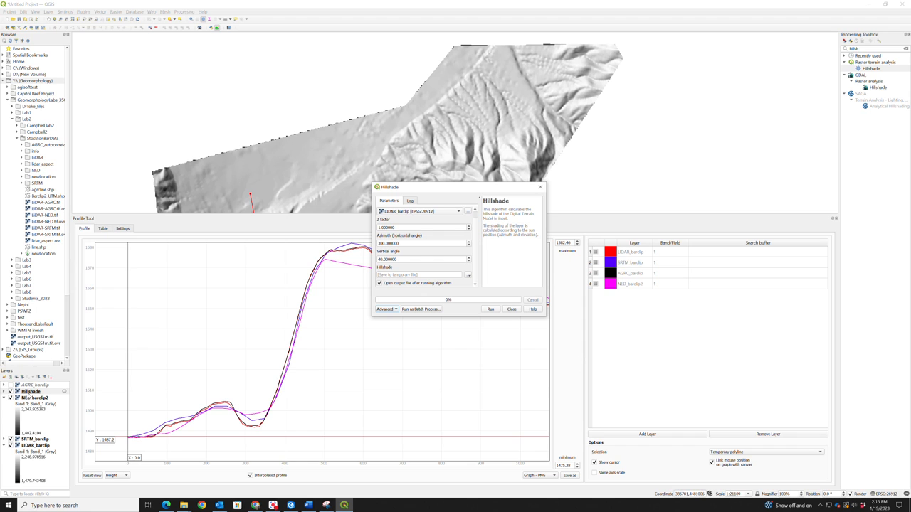
pyautogui.click(454, 211)
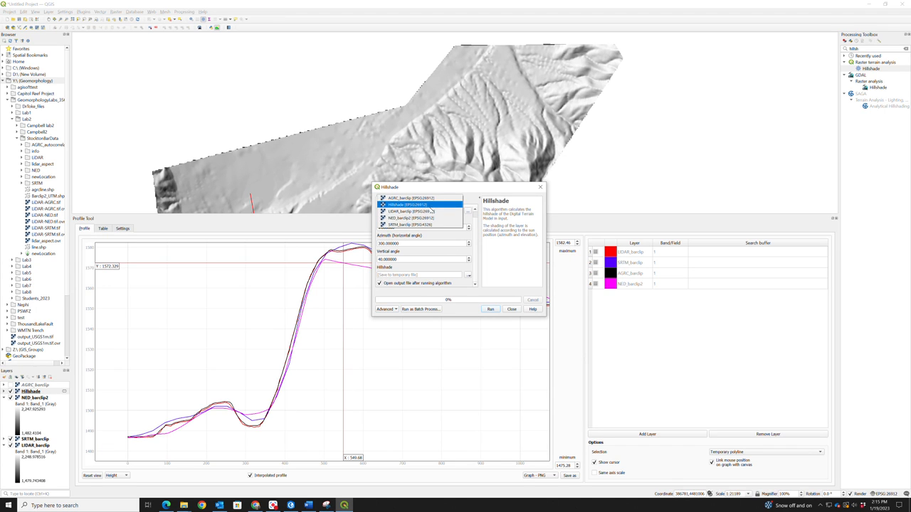
pyautogui.click(422, 212)
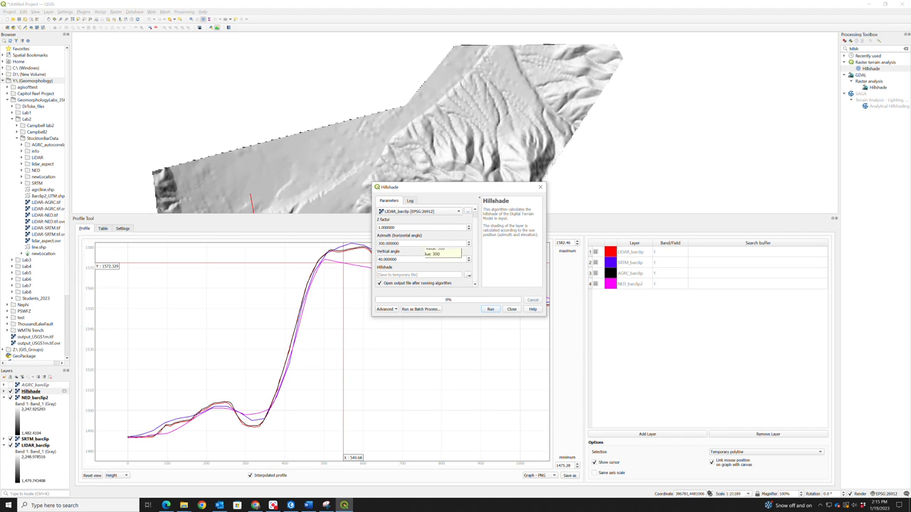
# Set the hillshade output file to lidarhsqig.tif in the Documents folder Lab1_GEOG3650, subfolder GeomorphologyLab2
pyautogui.click(469, 276)
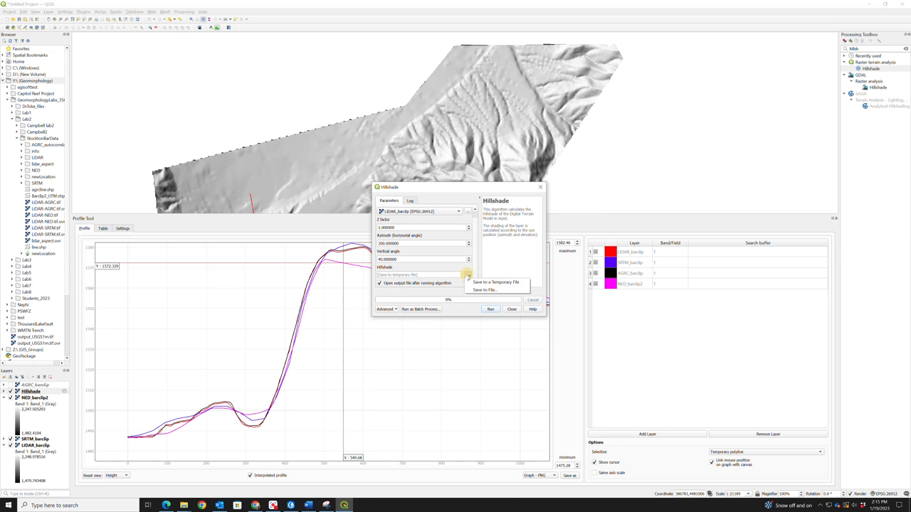
pyautogui.click(484, 290)
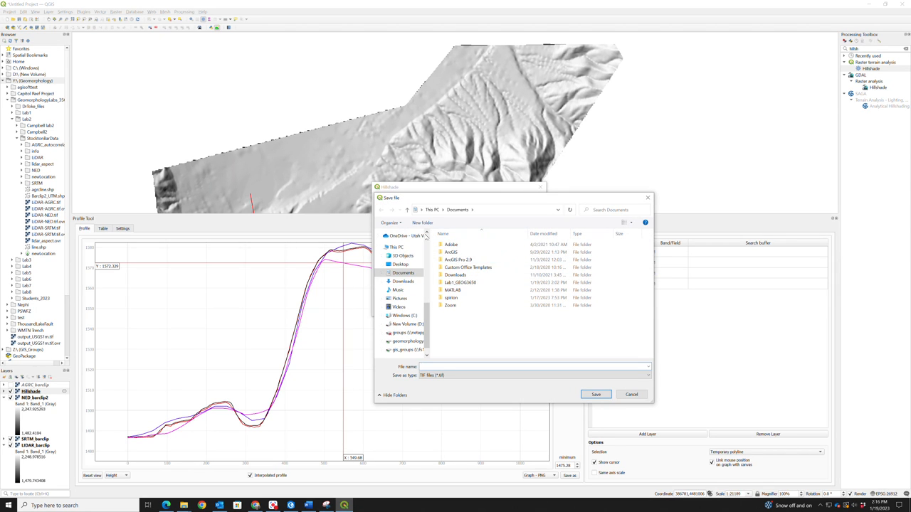
pyautogui.doubleClick(457, 282)
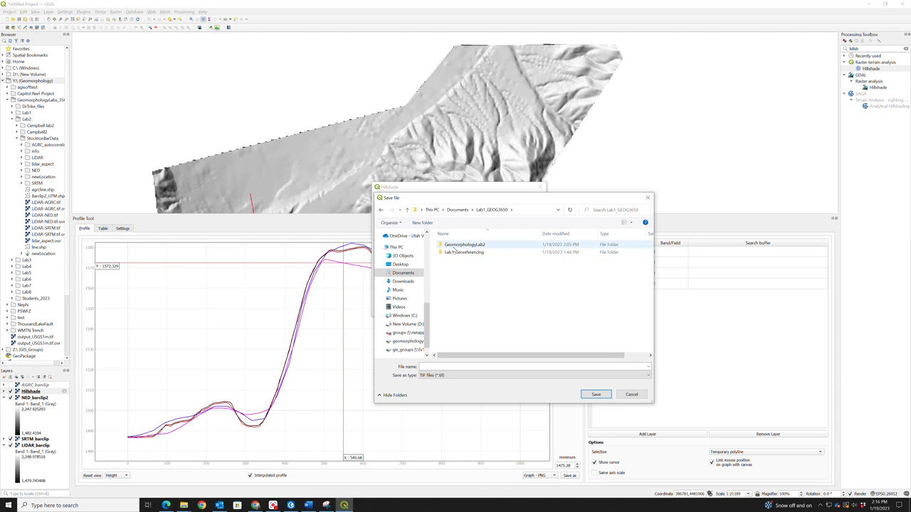
pyautogui.doubleClick(454, 245)
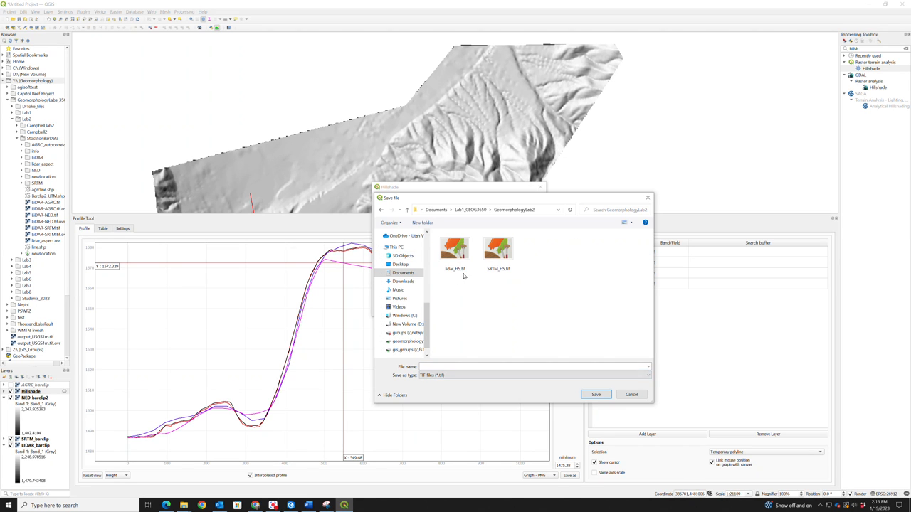
pyautogui.click(431, 366)
pyautogui.write('lidarhs.t')
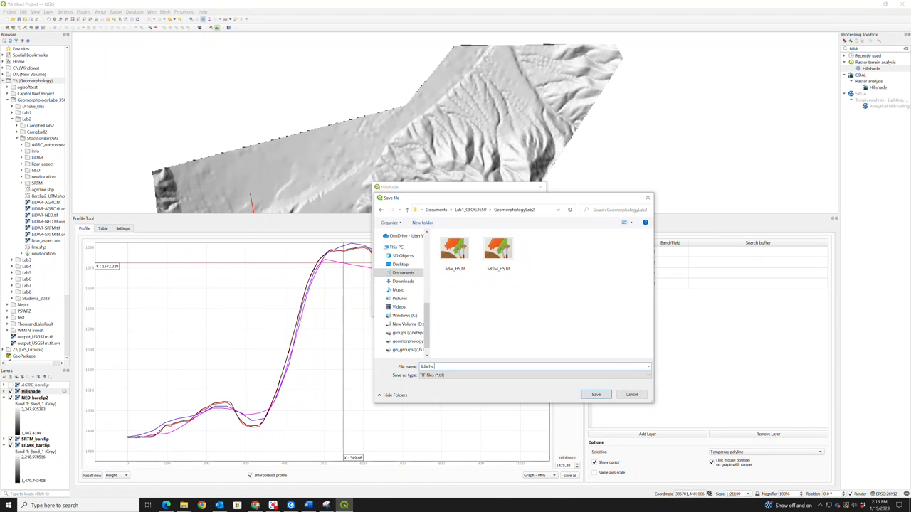
pyautogui.press('BackSpace')
pyautogui.press('BackSpace')
pyautogui.press('BackSpace')
pyautogui.press('BackSpace')
pyautogui.write('qig.tig')
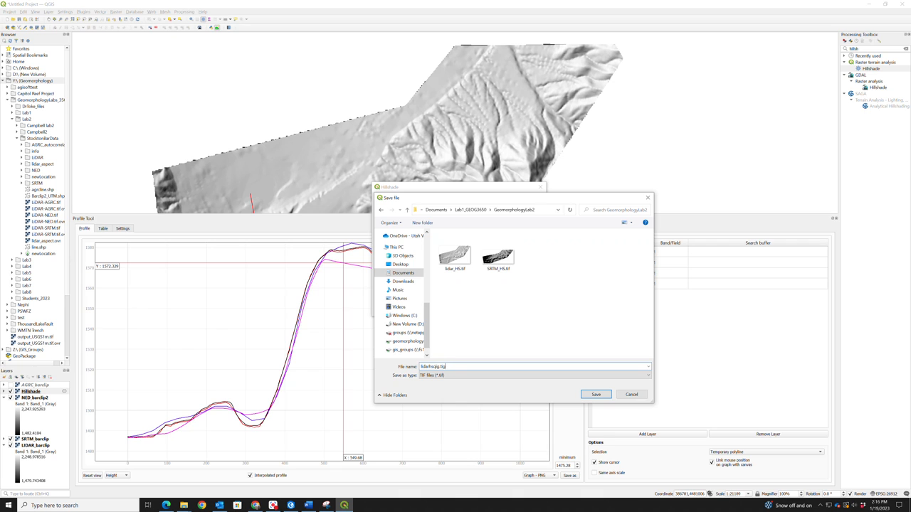
pyautogui.press('BackSpace')
pyautogui.write('f')
pyautogui.click(595, 394)
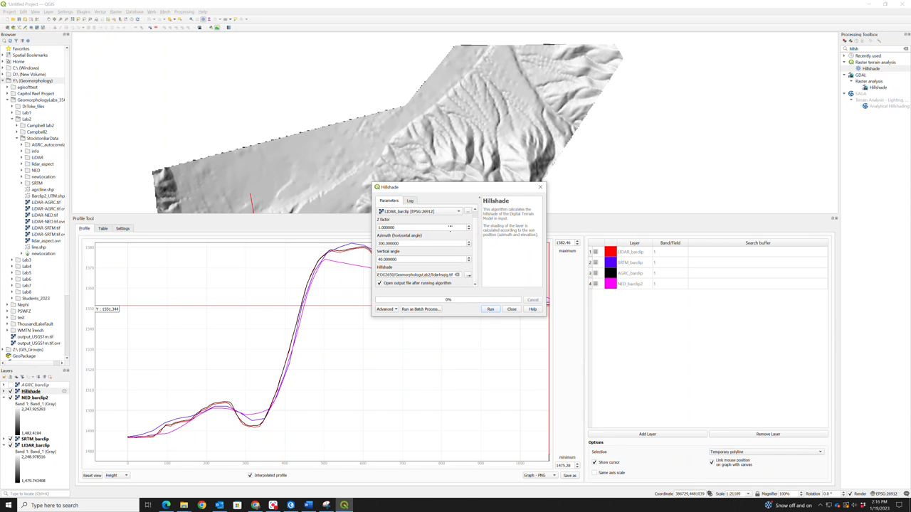
pyautogui.click(390, 310)
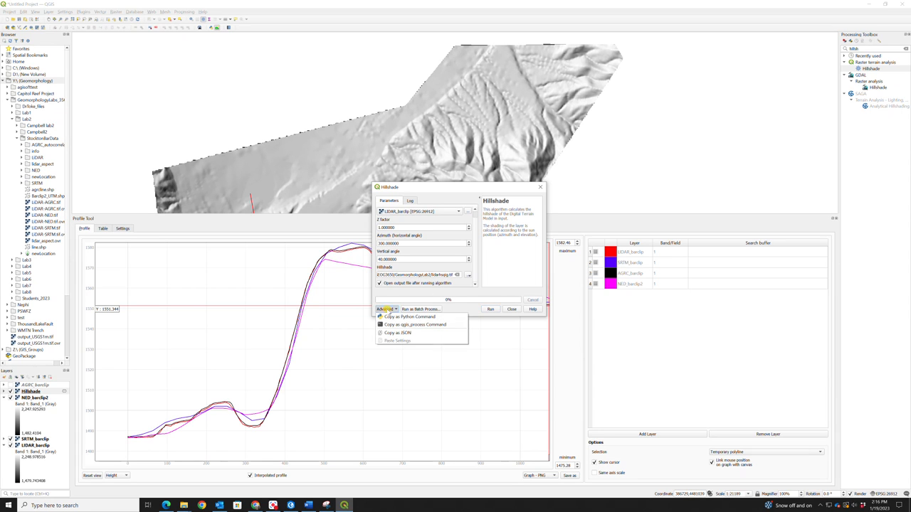
pyautogui.click(460, 312)
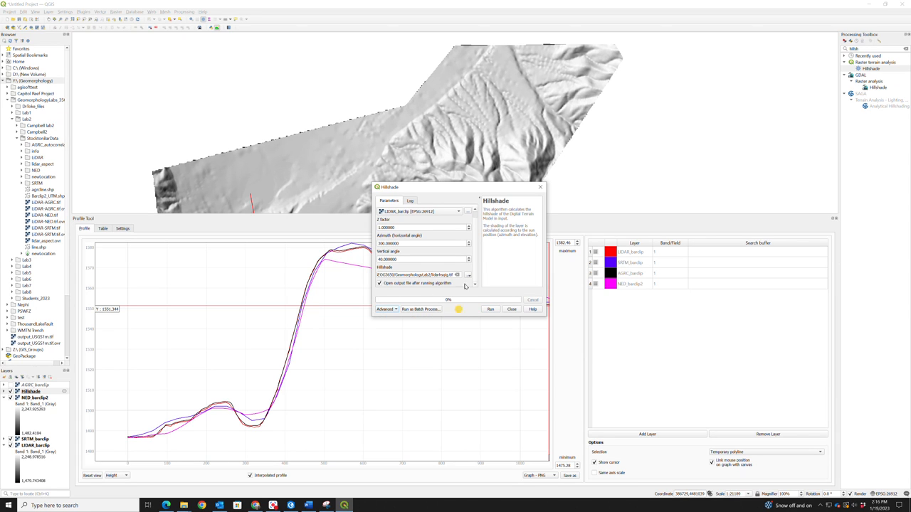
pyautogui.click(469, 211)
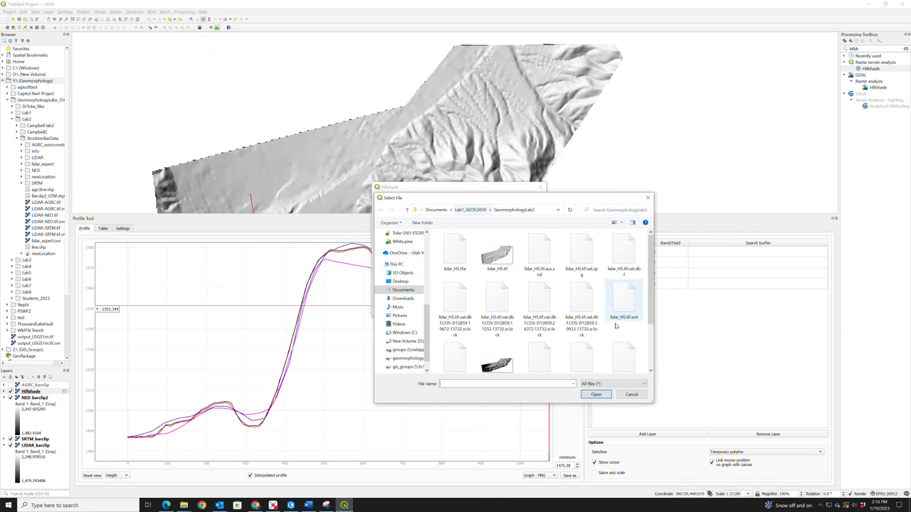
pyautogui.click(631, 394)
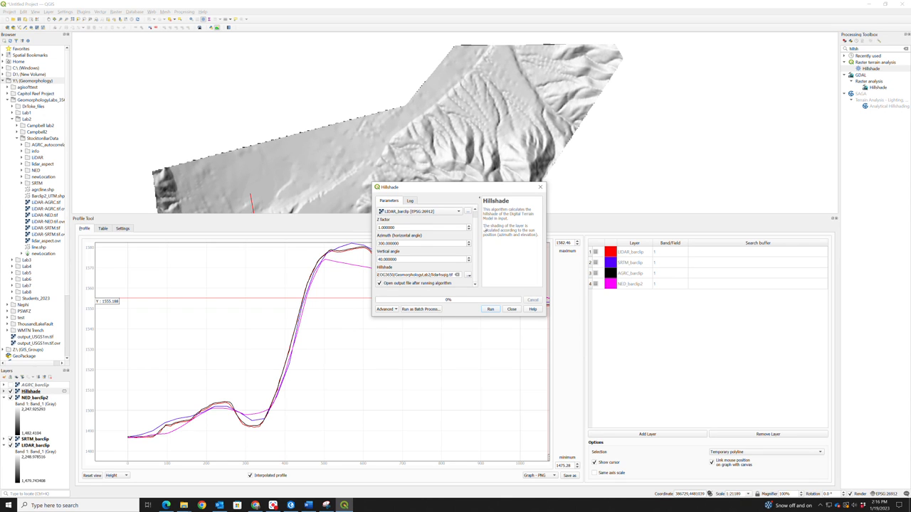
pyautogui.scroll(1, 478, 217)
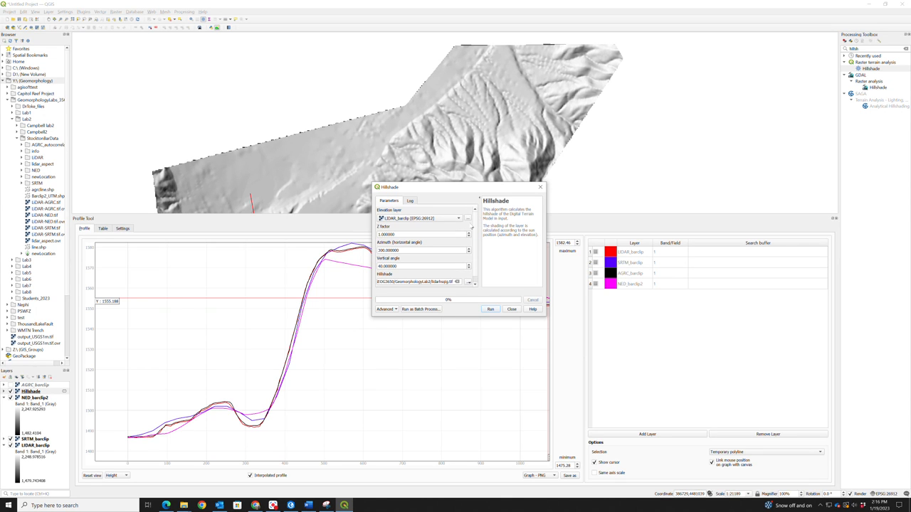
pyautogui.press('Return')
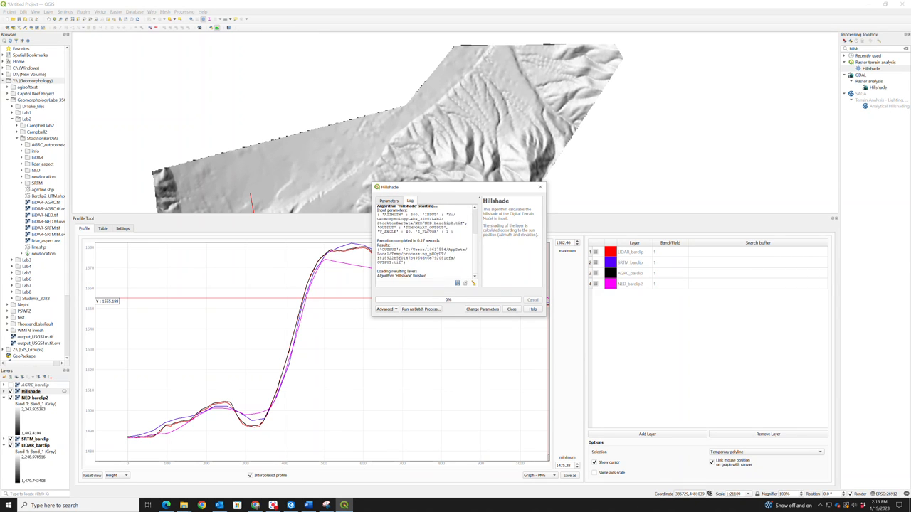
pyautogui.click(389, 200)
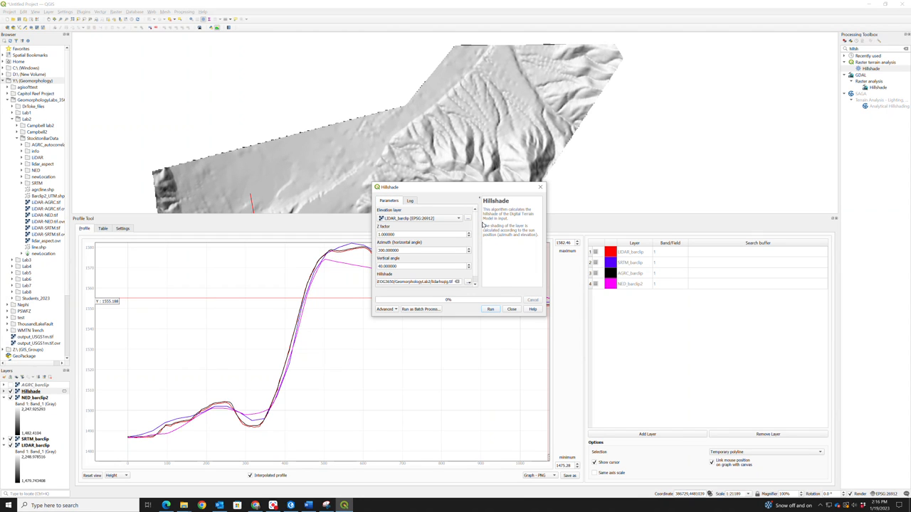
pyautogui.scroll(-1, 476, 259)
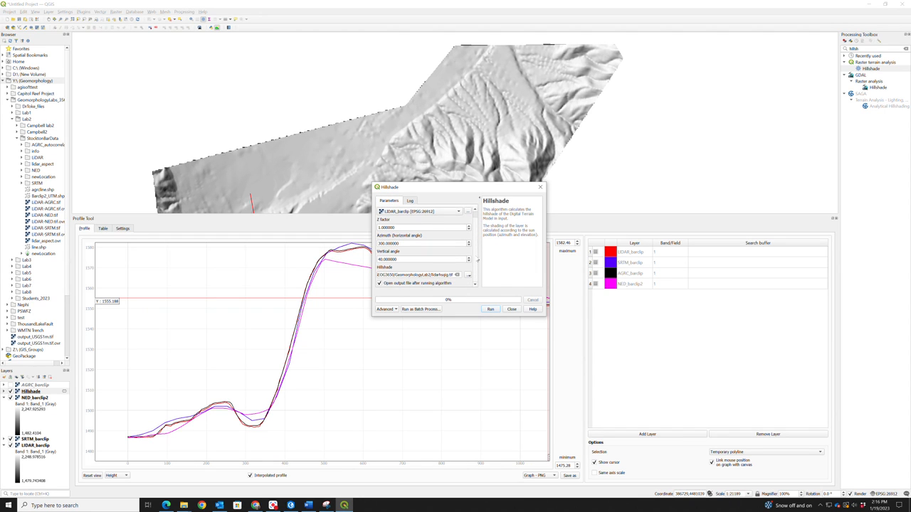
pyautogui.click(385, 309)
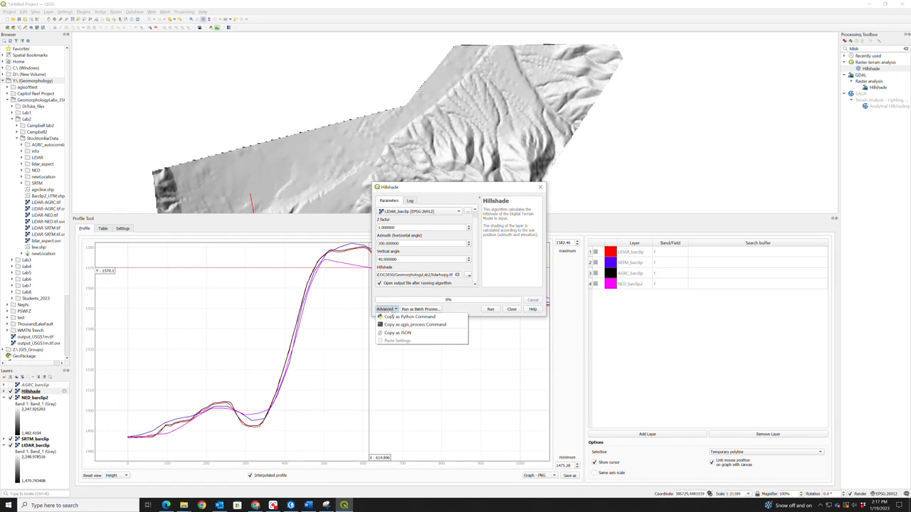
pyautogui.click(489, 294)
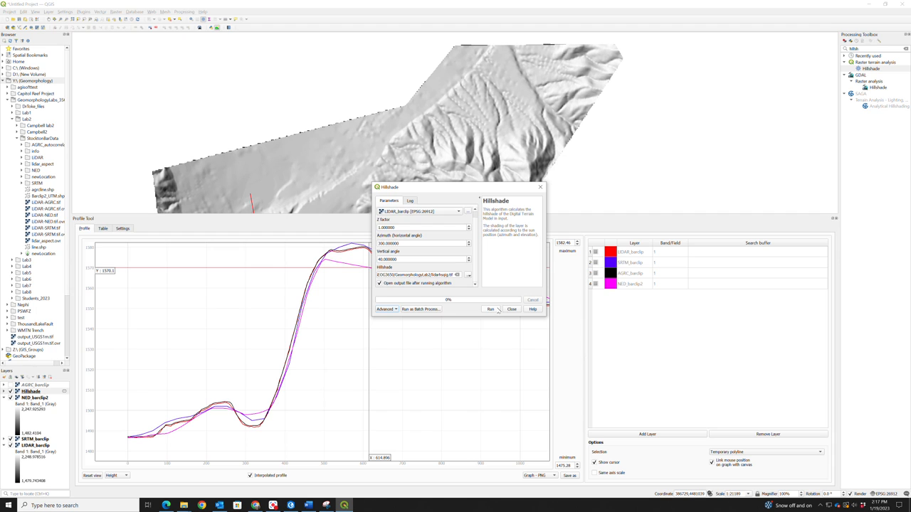
# Run the hillshade of LIDAR_barclip with azimuth 300 and vertical angle 40, and select the resulting lidarhsqig layer
pyautogui.click(496, 310)
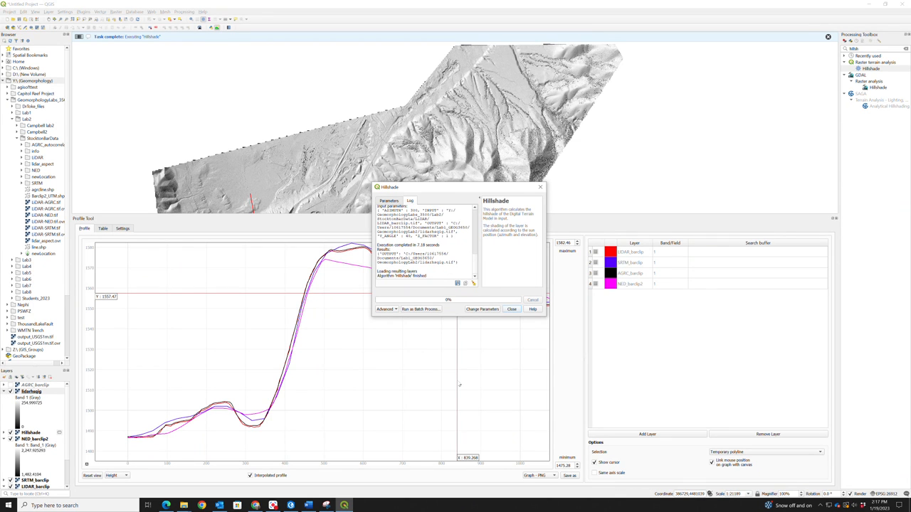
pyautogui.click(509, 308)
pyautogui.click(31, 393)
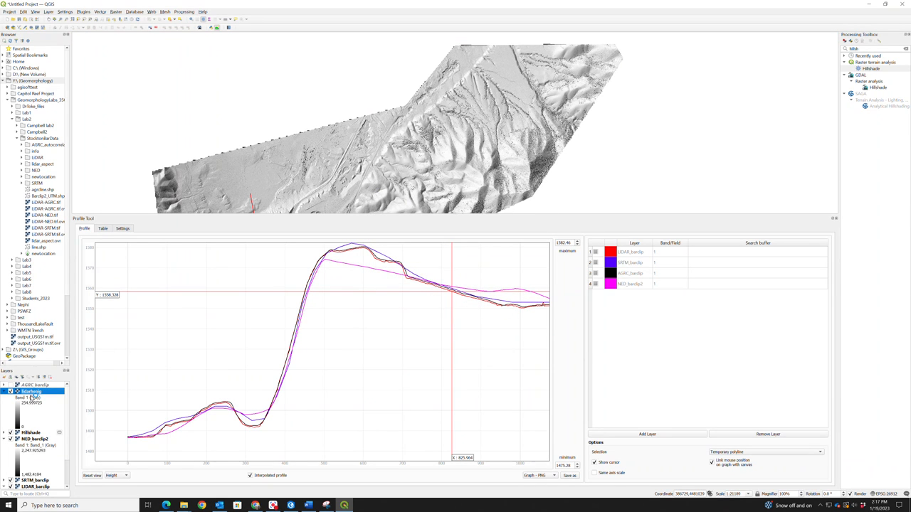
# Enlarge the map area above the profile plot and examine the gullies and disturbed ground in the LiDAR hillshade
pyautogui.scroll(3, 473, 89)
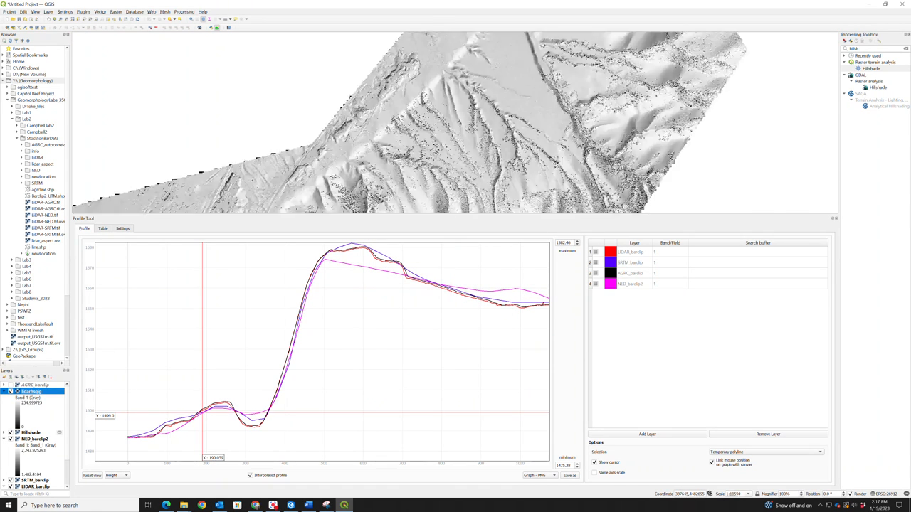
pyautogui.scroll(-1, 456, 46)
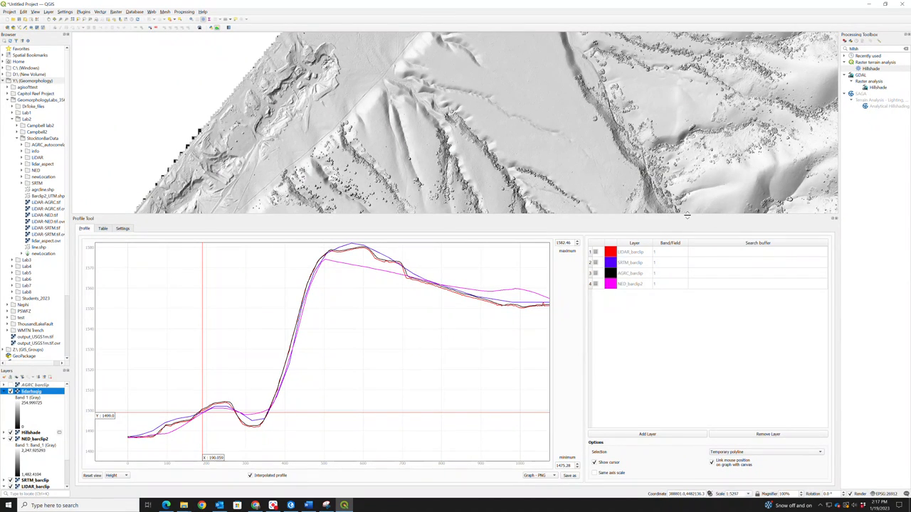
pyautogui.moveTo(688, 215); pyautogui.dragTo(692, 309)
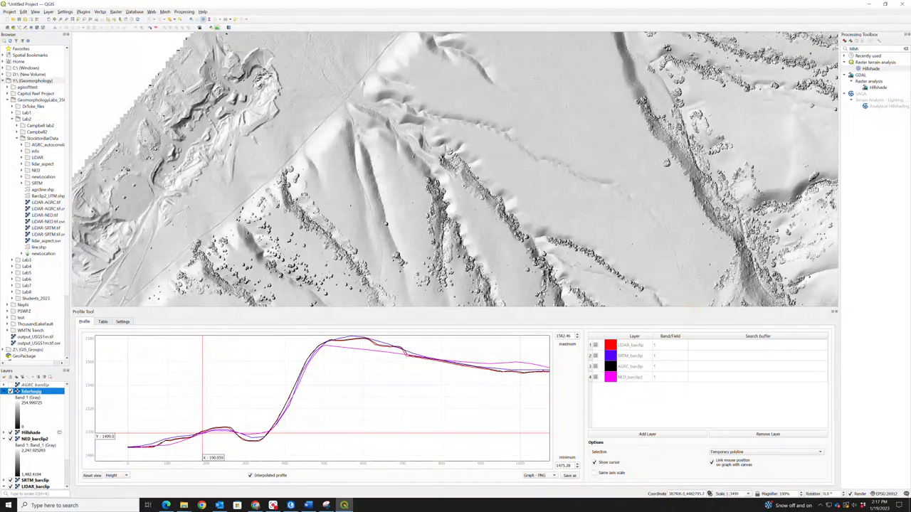
pyautogui.scroll(-1, 484, 114)
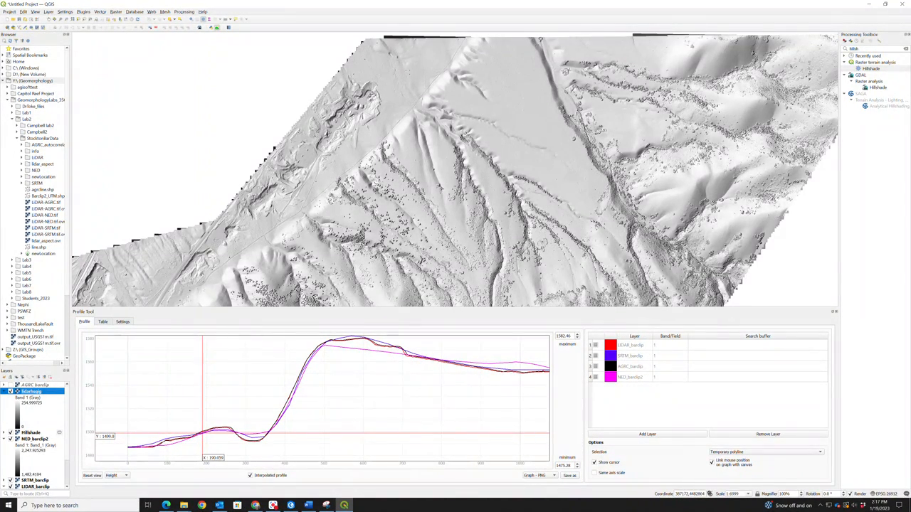
pyautogui.scroll(1, 398, 57)
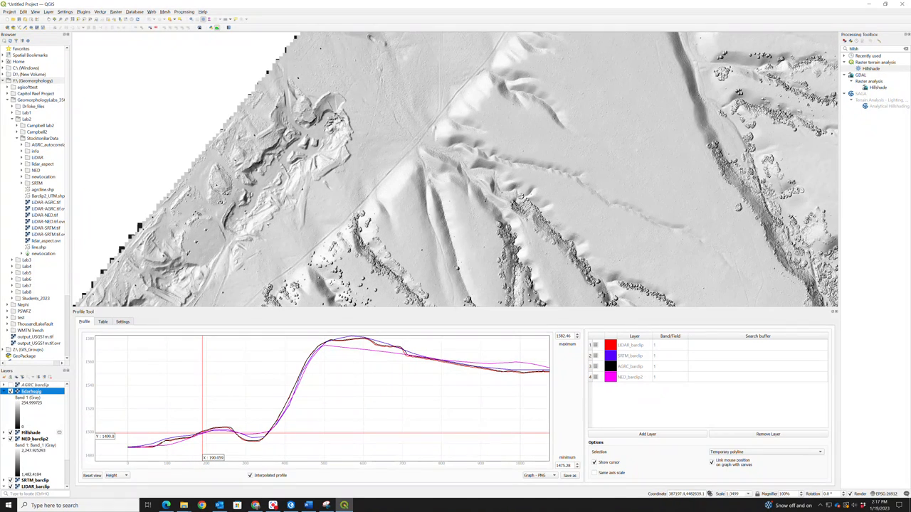
pyautogui.scroll(1, 491, 40)
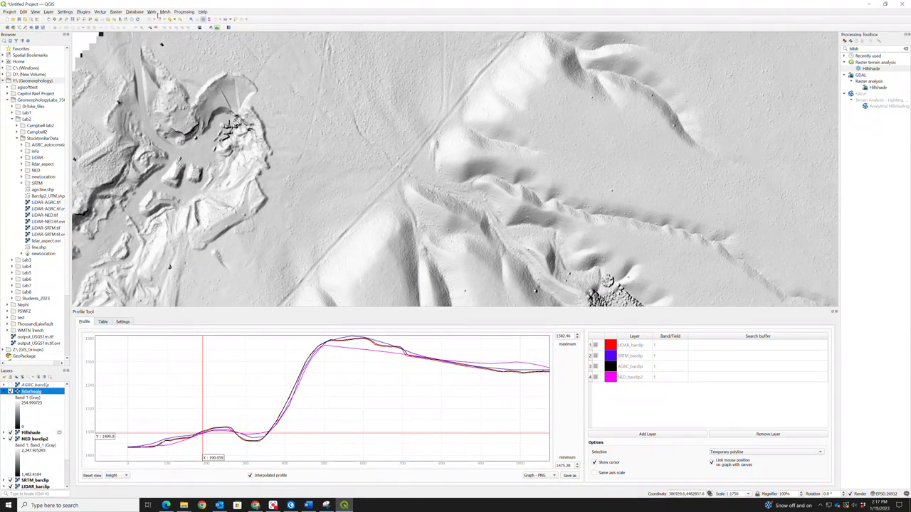
# Draw a profile line about 260 m long along the flat ground beside the diagonal scarp
pyautogui.click(214, 26)
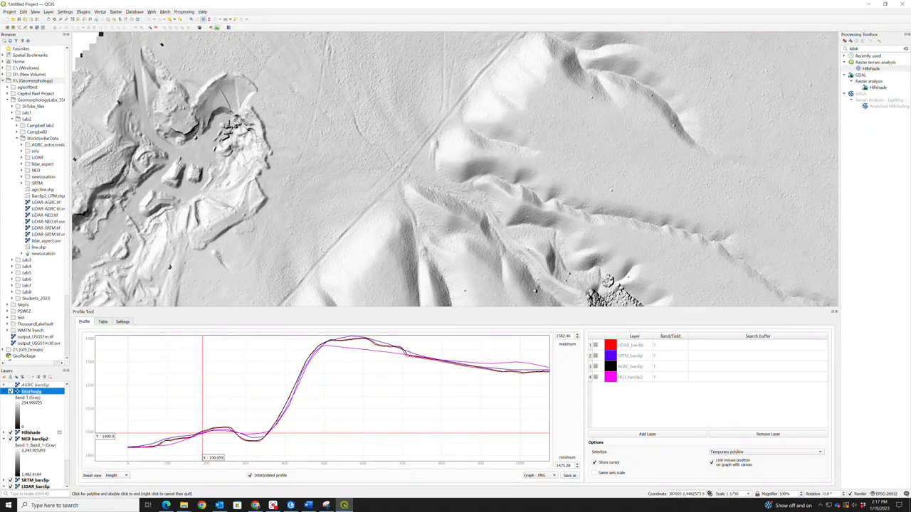
pyautogui.click(320, 249)
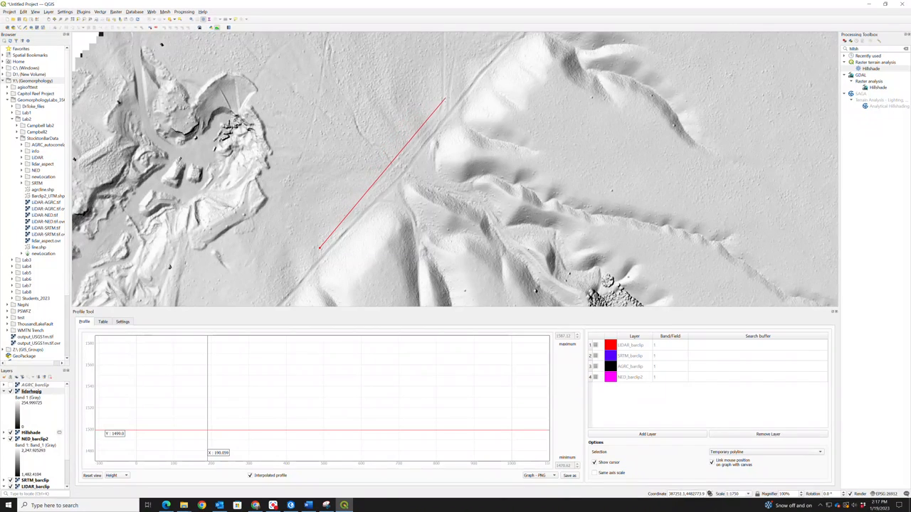
pyautogui.doubleClick(450, 94)
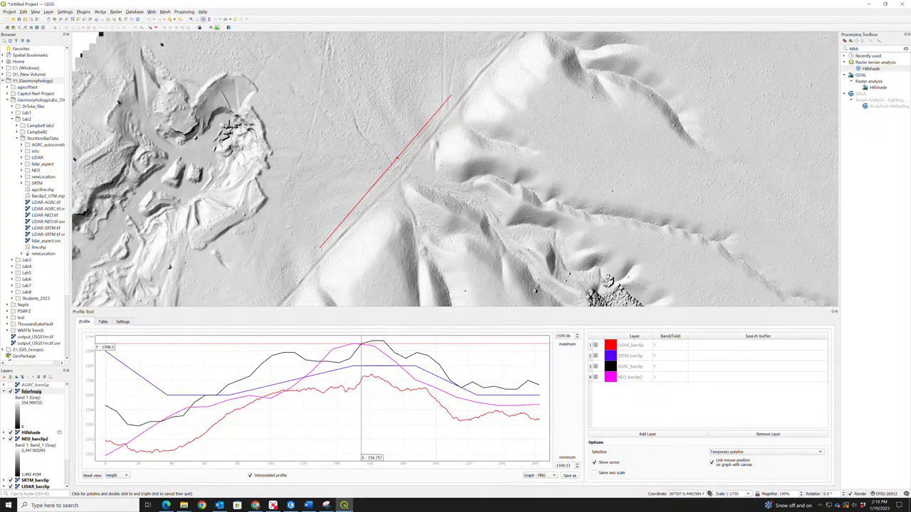
# Draw a profile line about 120 m long across the vegetated gully southeast of the scarp
pyautogui.scroll(-2, 646, 234)
pyautogui.scroll(2, 652, 276)
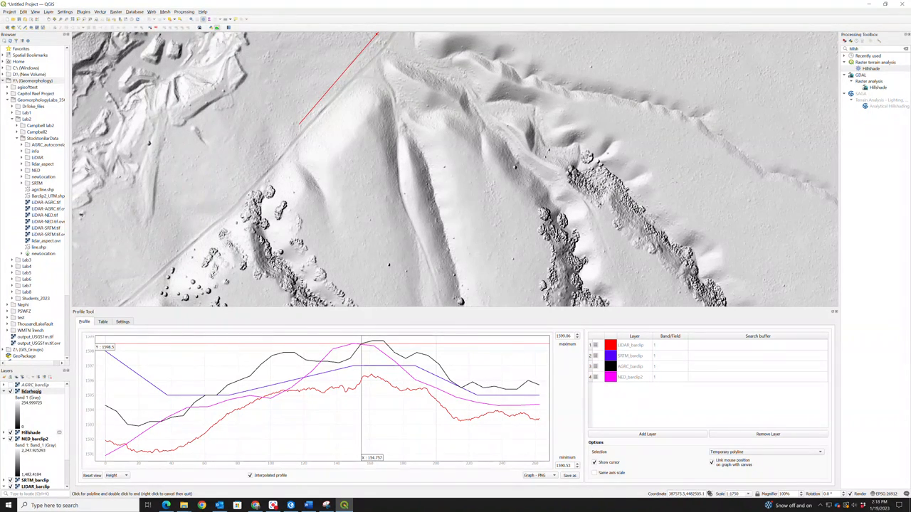
pyautogui.click(613, 252)
pyautogui.doubleClick(672, 182)
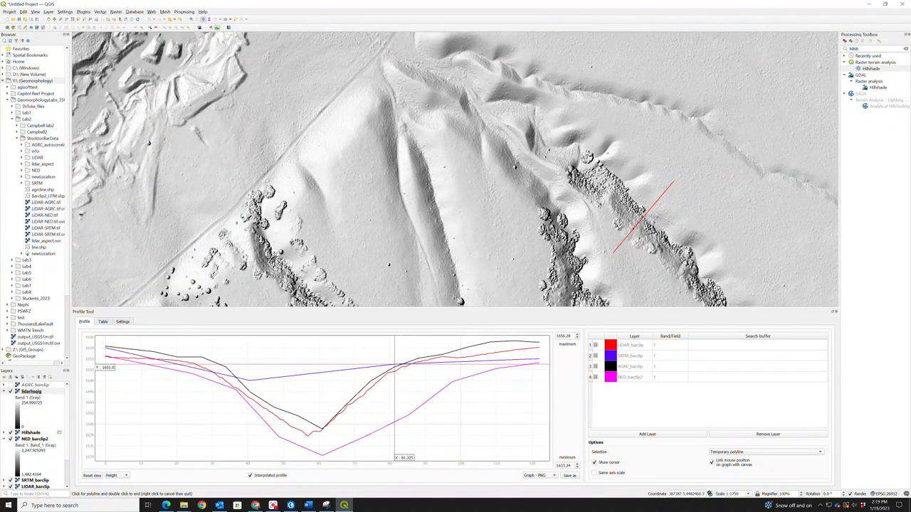
# Draw a profile line about 800 m long across both large gullies and compare the elevation curves over the flat between them
pyautogui.scroll(-2, 560, 208)
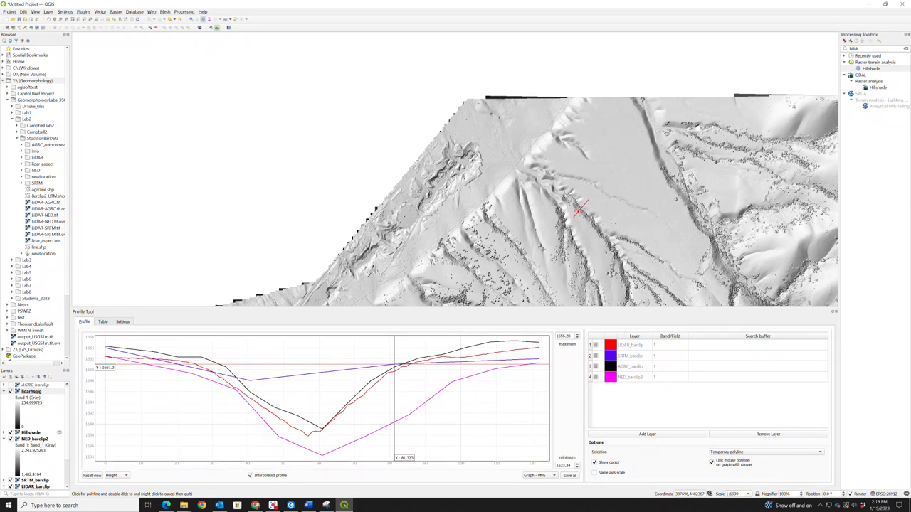
pyautogui.click(591, 239)
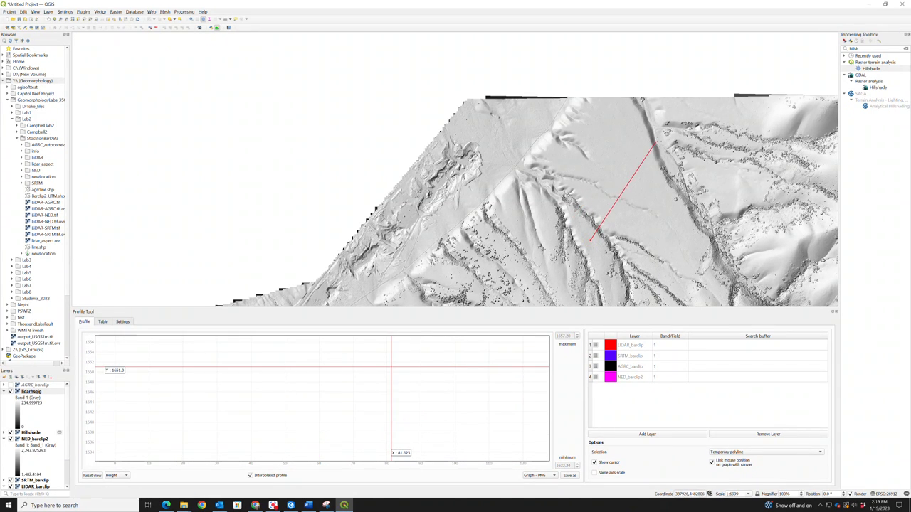
pyautogui.doubleClick(669, 109)
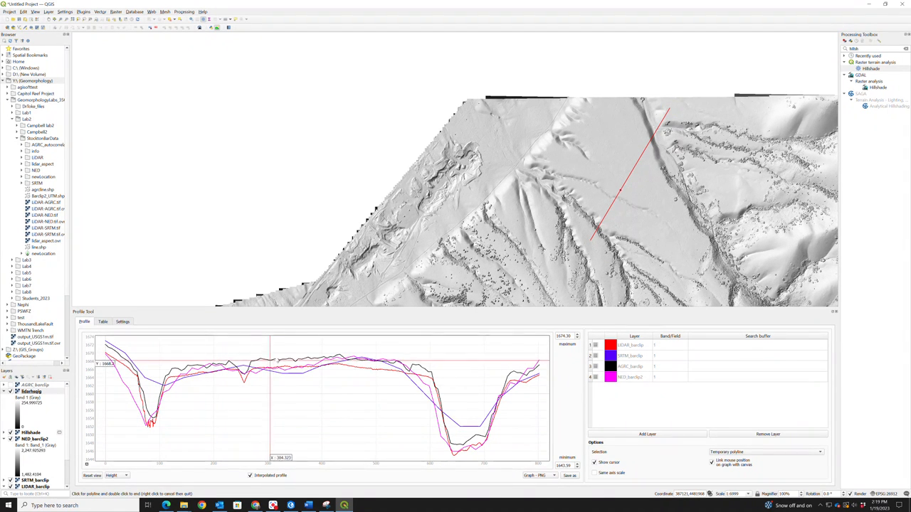
pyautogui.scroll(4, 363, 371)
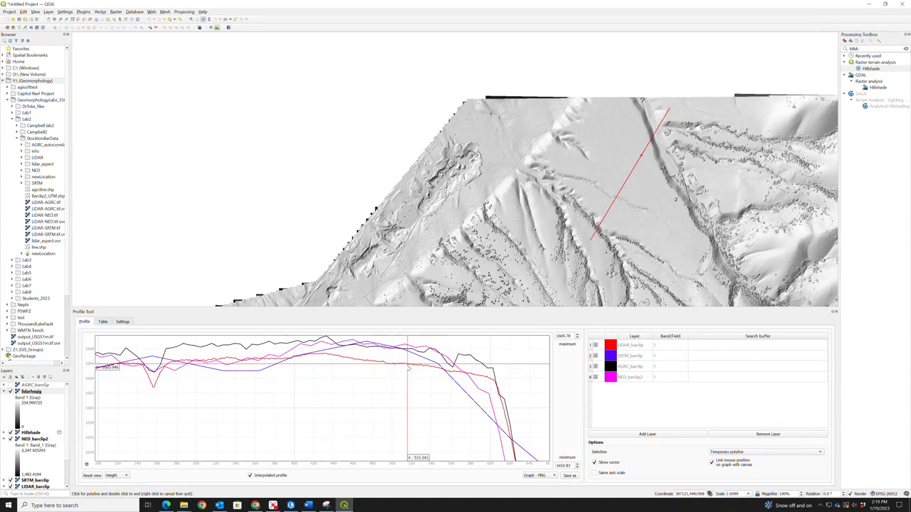
pyautogui.scroll(-2, 354, 360)
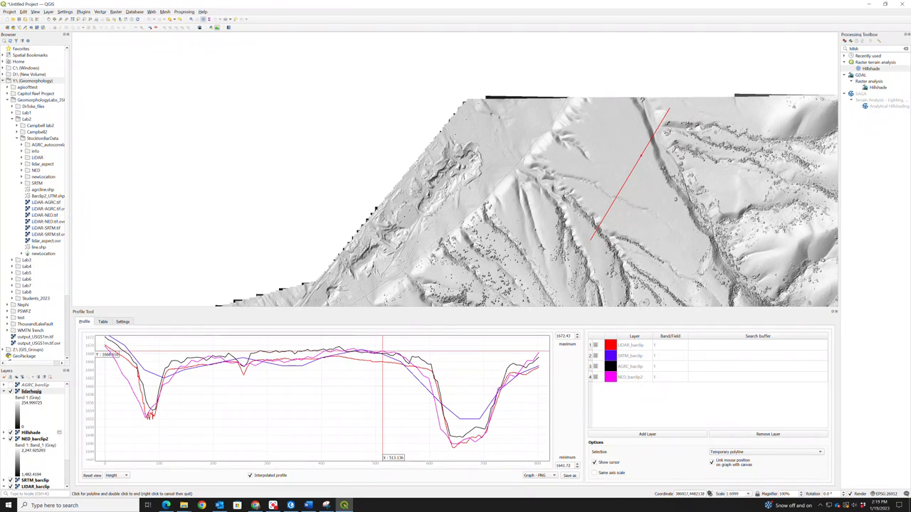
# Examine the gullied slopes in the LiDAR hillshade and close the Profile Tool
pyautogui.scroll(-2, 464, 269)
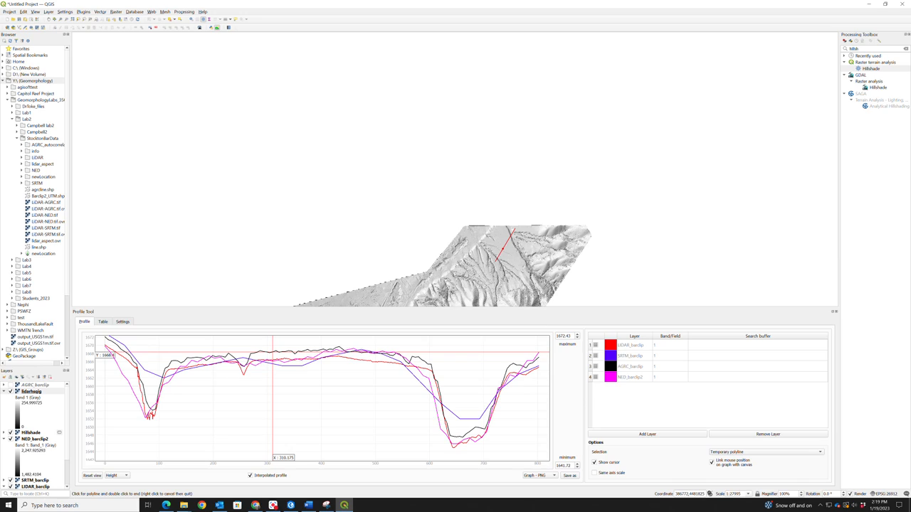
pyautogui.scroll(3, 466, 267)
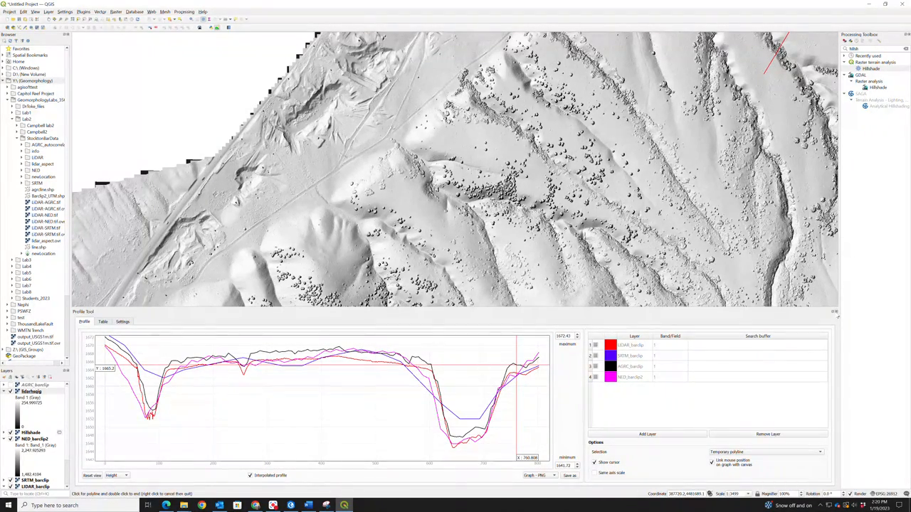
pyautogui.click(835, 312)
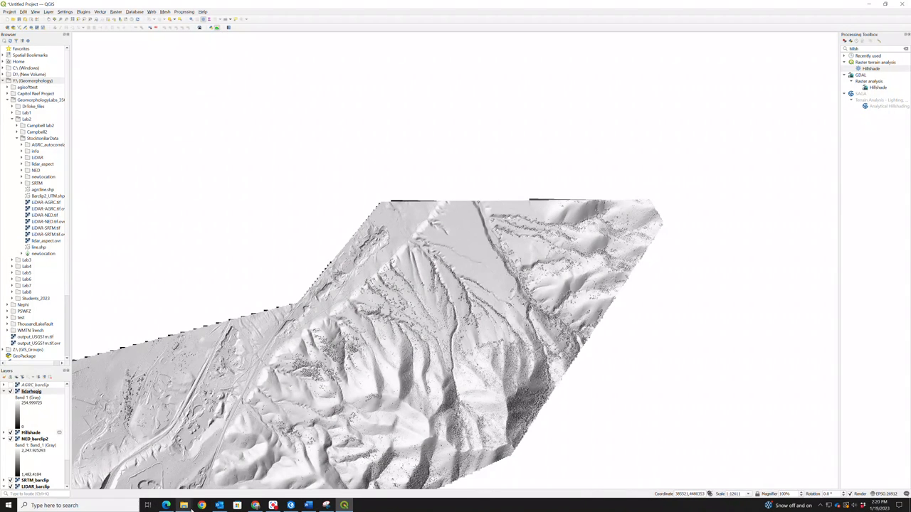
# Add LiDAR-AGRC.tif from the StocktonBarData folder in File Explorer to the QGIS map, and put the folder window away
pyautogui.click(183, 506)
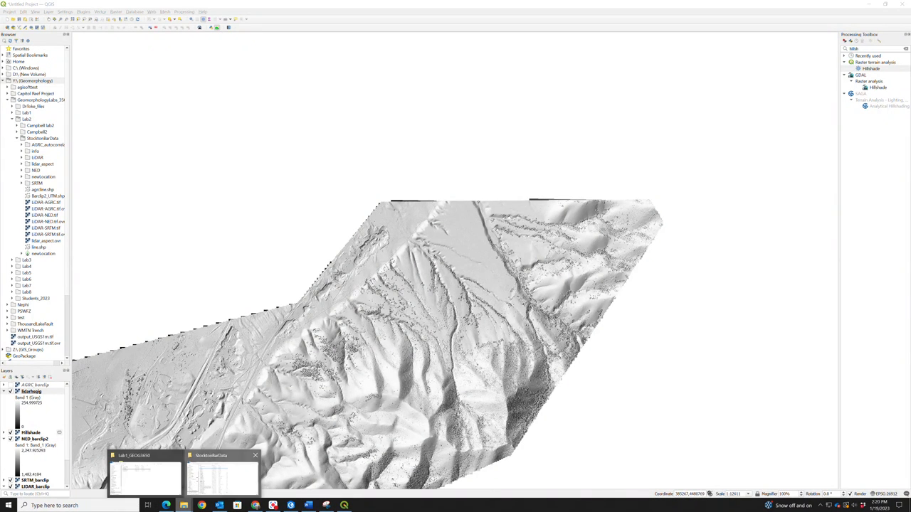
pyautogui.click(222, 476)
pyautogui.scroll(-3, 433, 372)
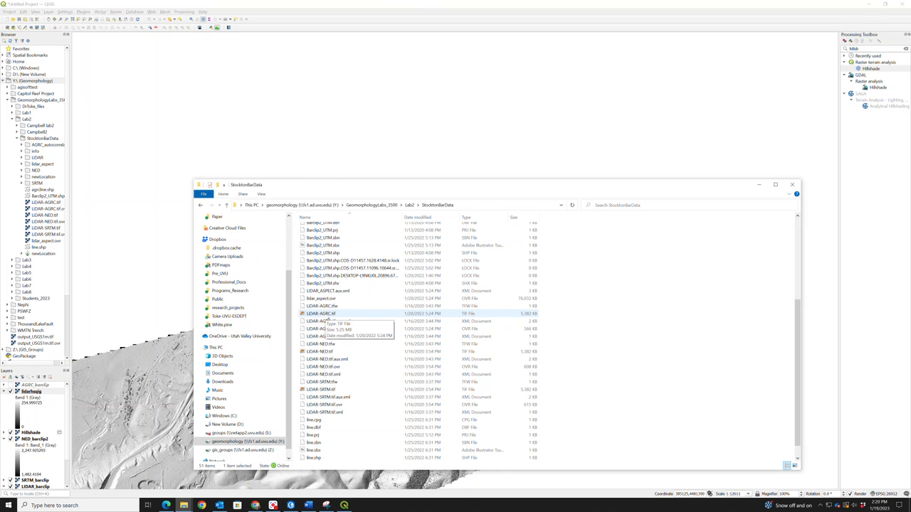
pyautogui.click(328, 316)
pyautogui.moveTo(326, 319); pyautogui.dragTo(136, 332)
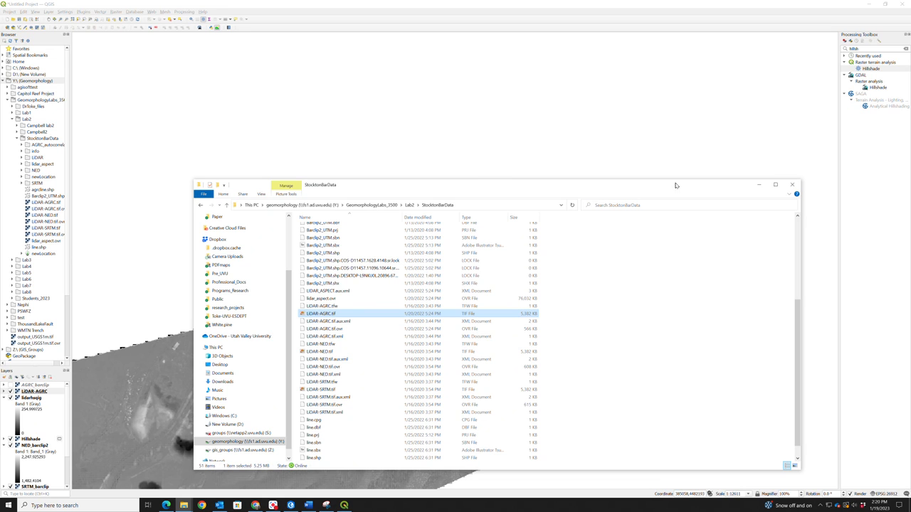
pyautogui.click(759, 185)
# Examine the LiDAR-AGRC difference raster around the dark pits and bright mounds, and expand its legend
pyautogui.scroll(-3, 360, 405)
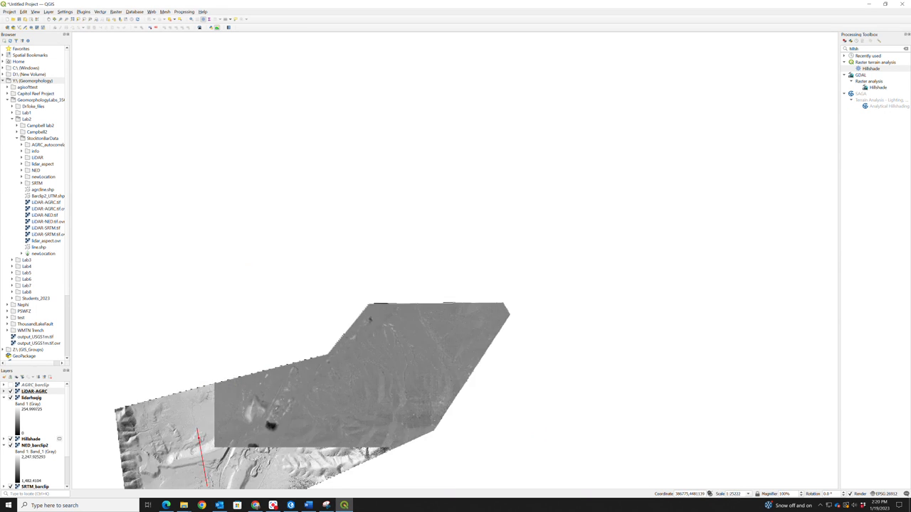
pyautogui.scroll(3, 337, 409)
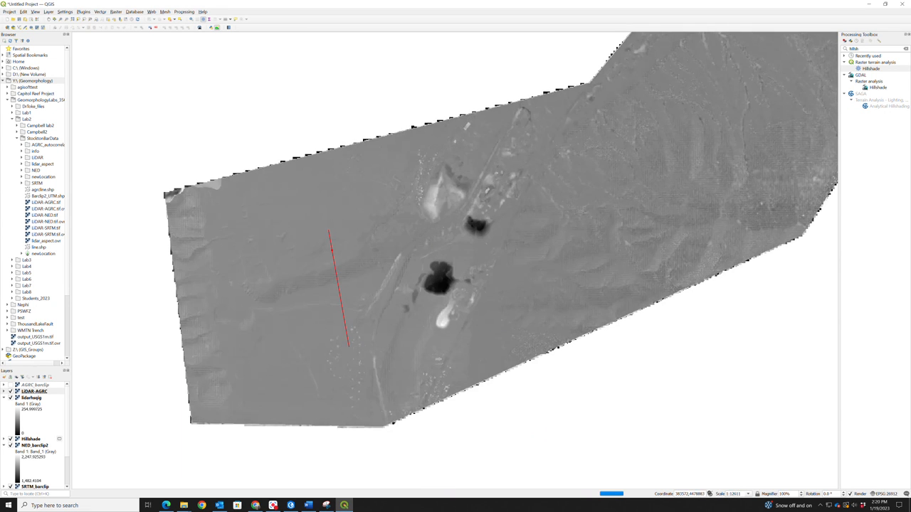
pyautogui.scroll(1, 523, 260)
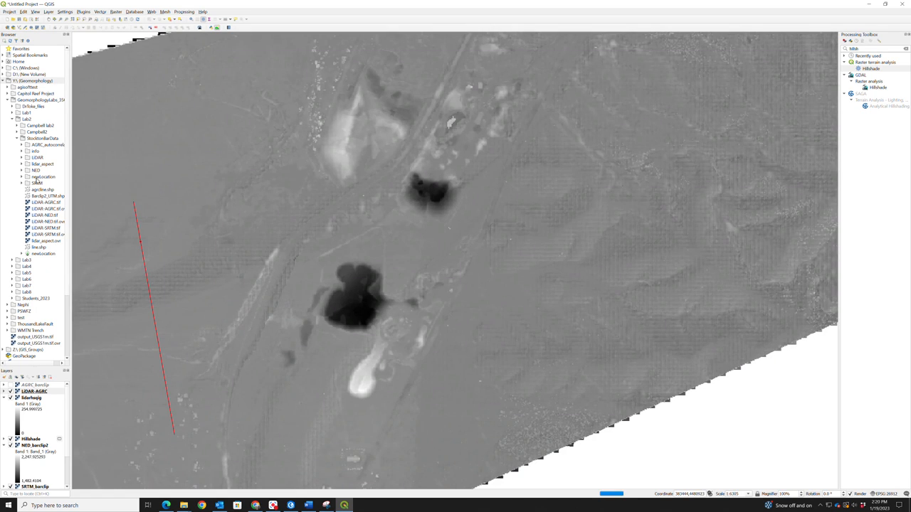
pyautogui.click(11, 393)
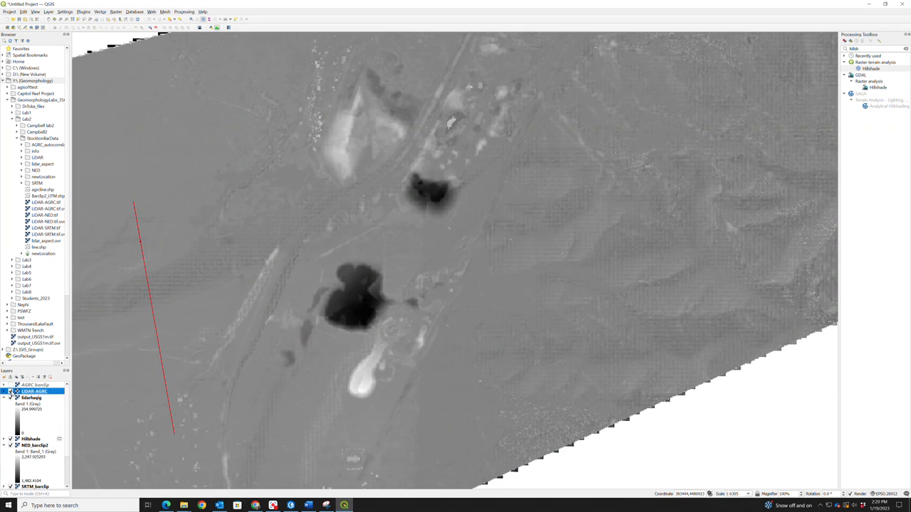
pyautogui.click(11, 392)
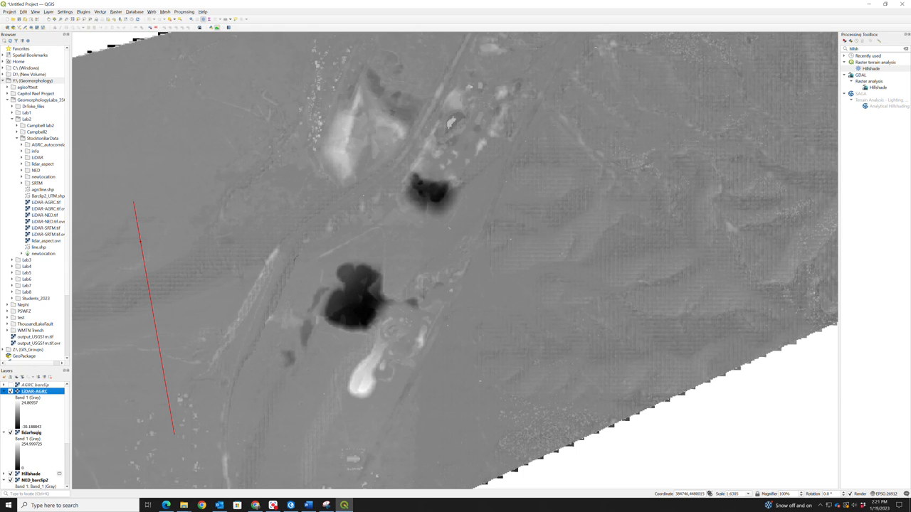
# Reopen the terrain profile, draw a line about 400 m long across the largest dark pit, and add LiDAR-AGRC to the plot
pyautogui.click(352, 348)
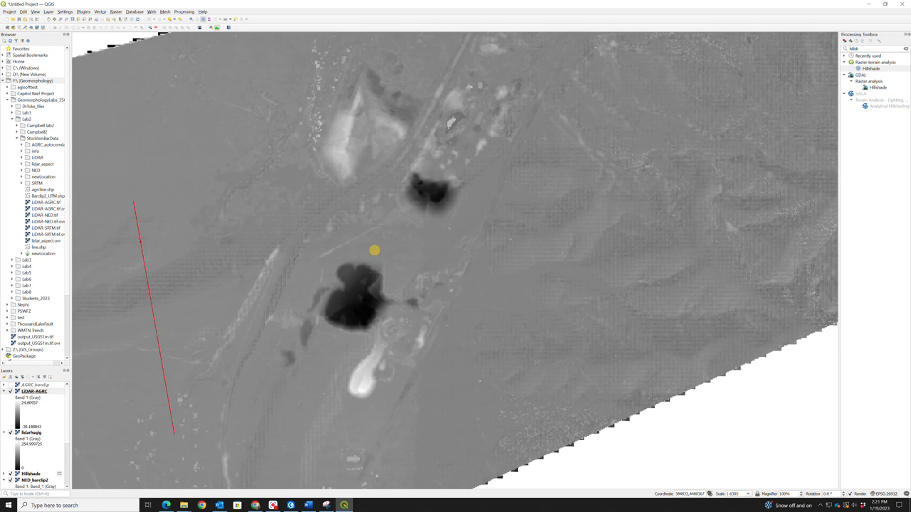
pyautogui.click(217, 28)
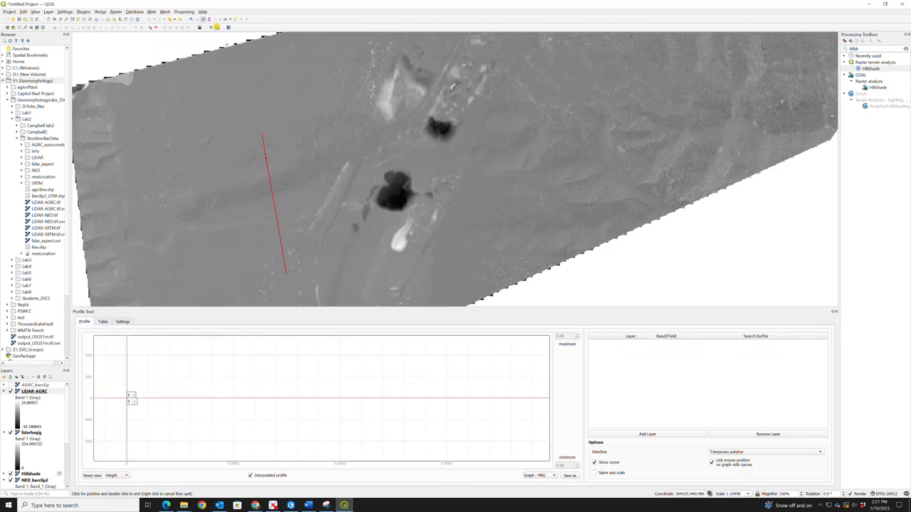
pyautogui.click(390, 211)
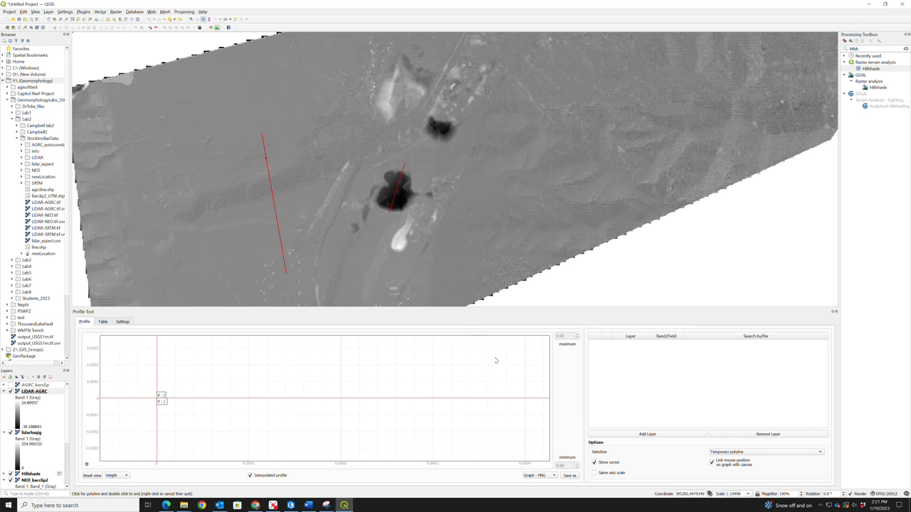
pyautogui.click(617, 437)
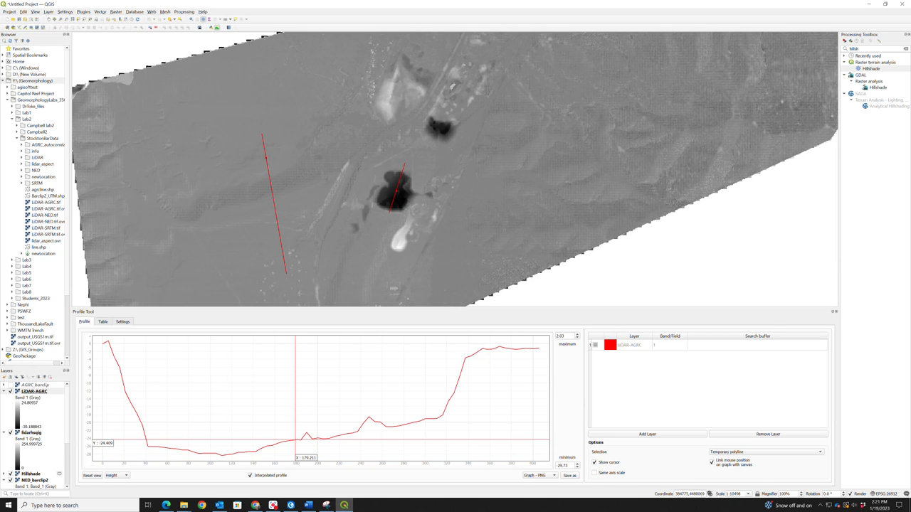
# Draw a bent profile line about 800 m long across the bright mound and the large dark pit
pyautogui.click(408, 253)
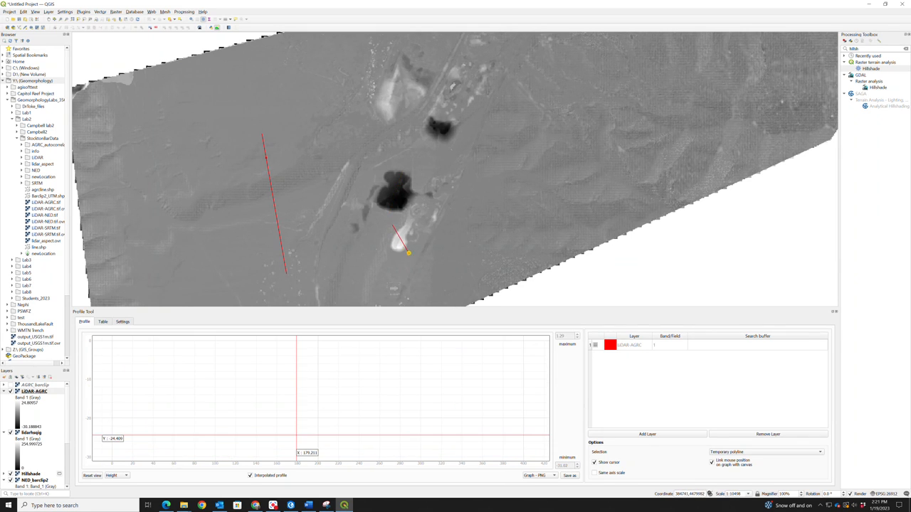
pyautogui.click(391, 222)
pyautogui.click(405, 154)
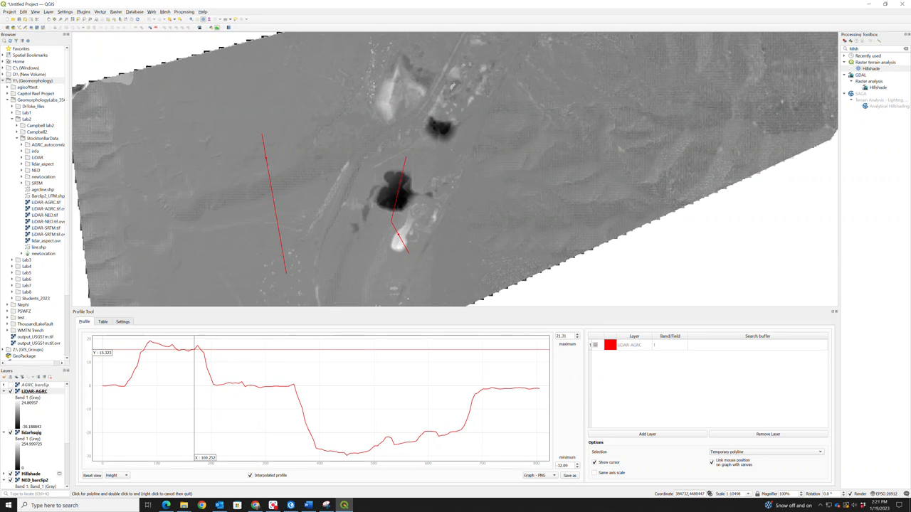
# Draw a short profile line about 58 m long across the narrow dark channel in the northeastern part of the difference raster
pyautogui.scroll(-1, 390, 168)
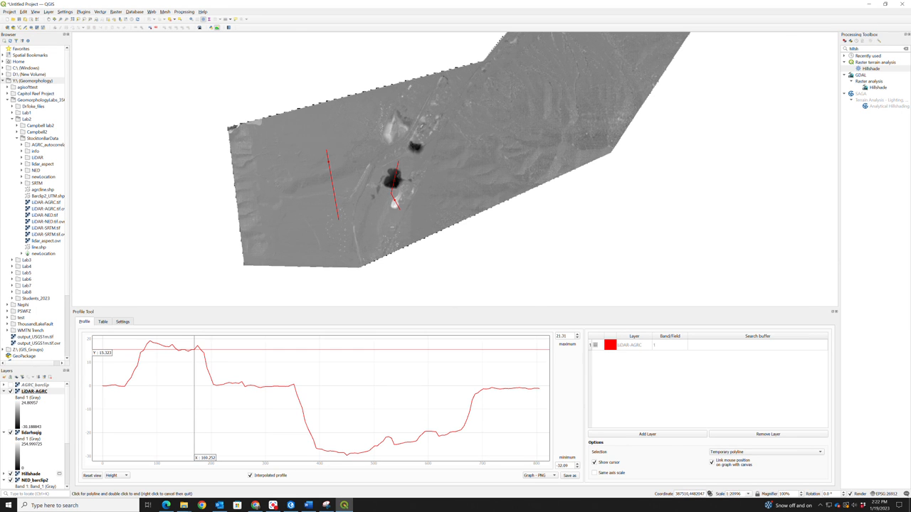
pyautogui.scroll(2, 572, 58)
pyautogui.scroll(1, 456, 171)
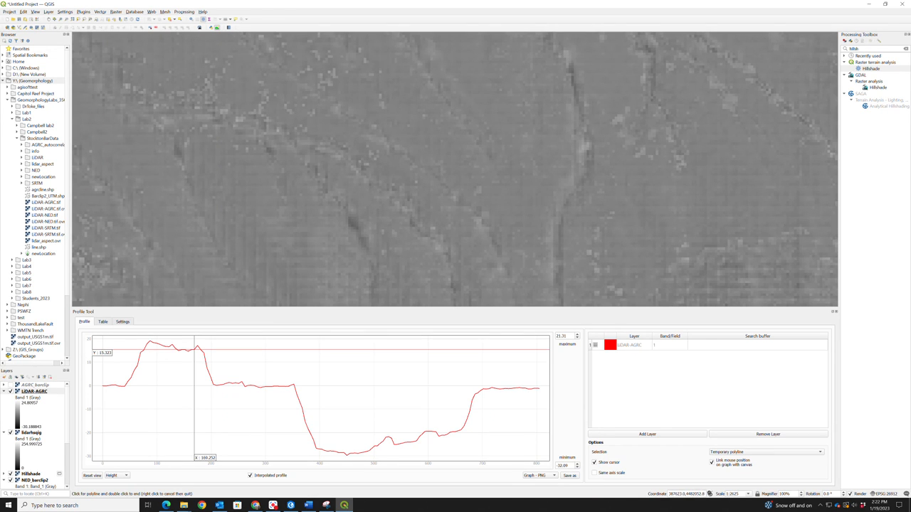
pyautogui.click(588, 72)
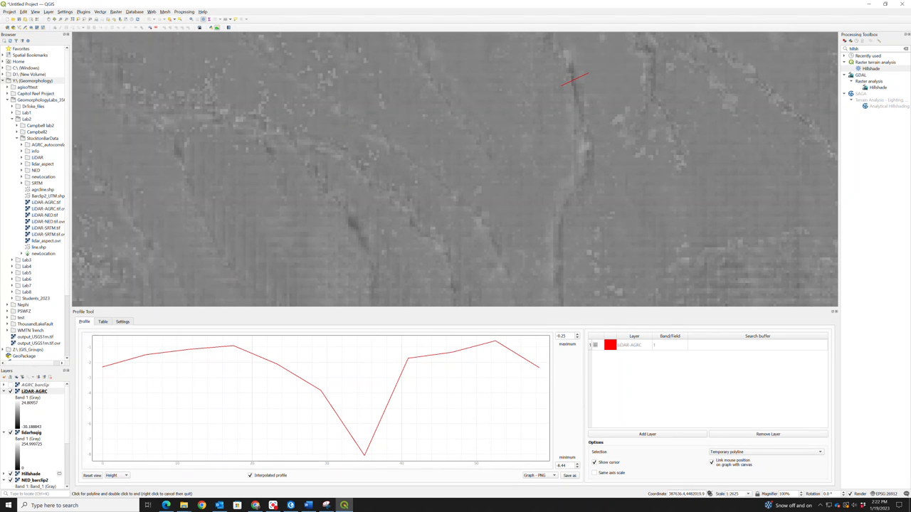
# Hide the LiDAR-AGRC layer to inspect the large pit in the LiDAR hillshade beneath it
pyautogui.scroll(-4, 574, 80)
pyautogui.scroll(2, 573, 79)
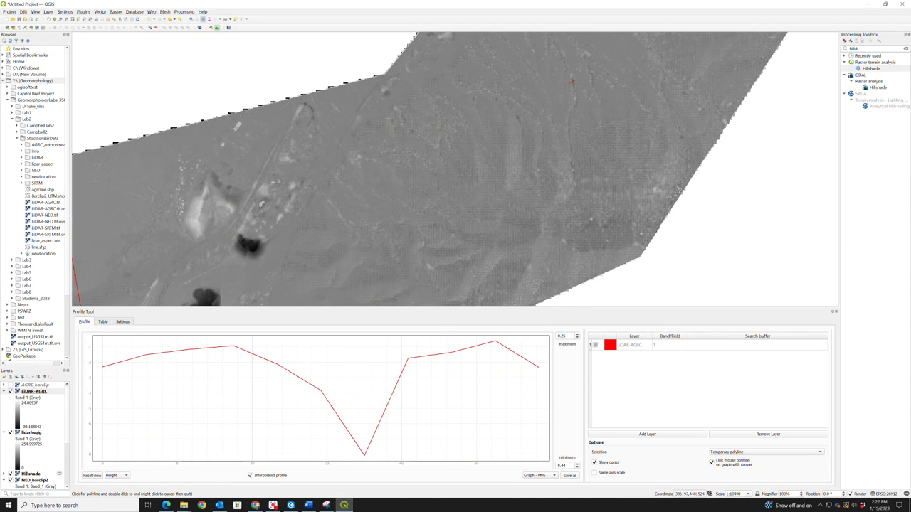
pyautogui.scroll(-1, 386, 152)
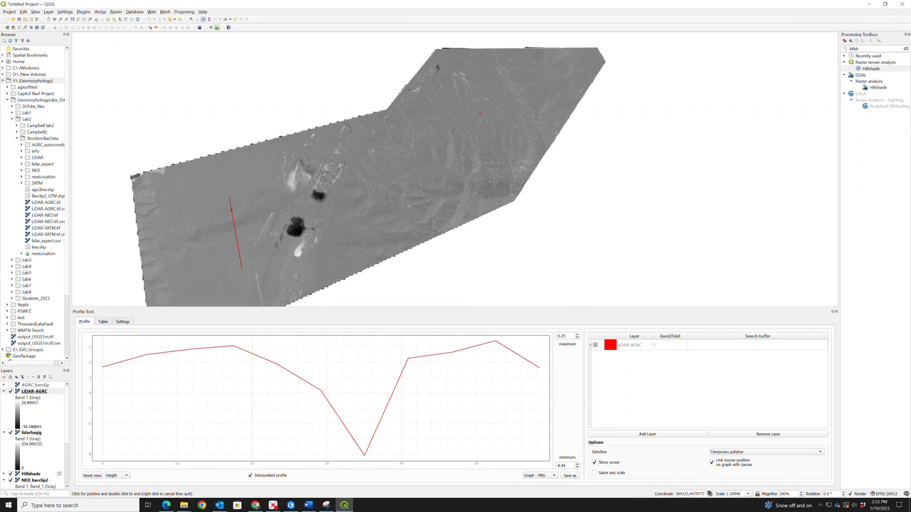
pyautogui.scroll(2, 272, 239)
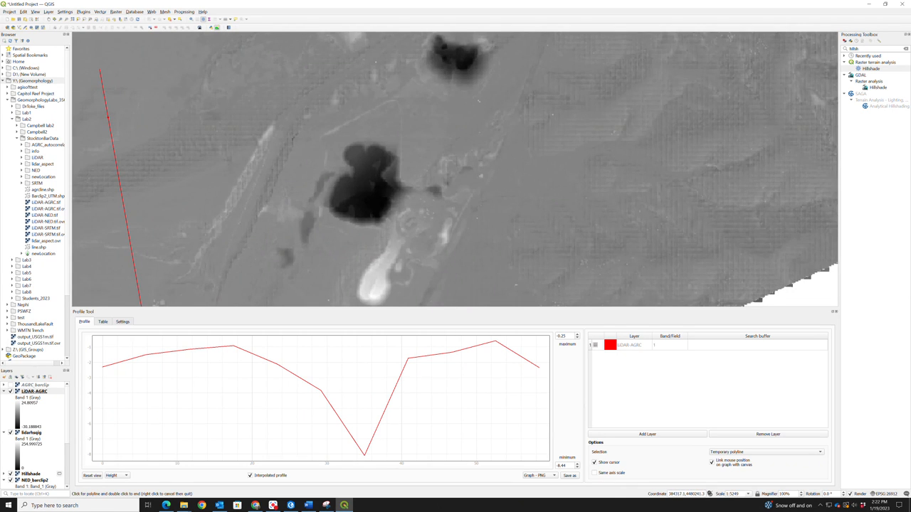
pyautogui.scroll(1, 255, 208)
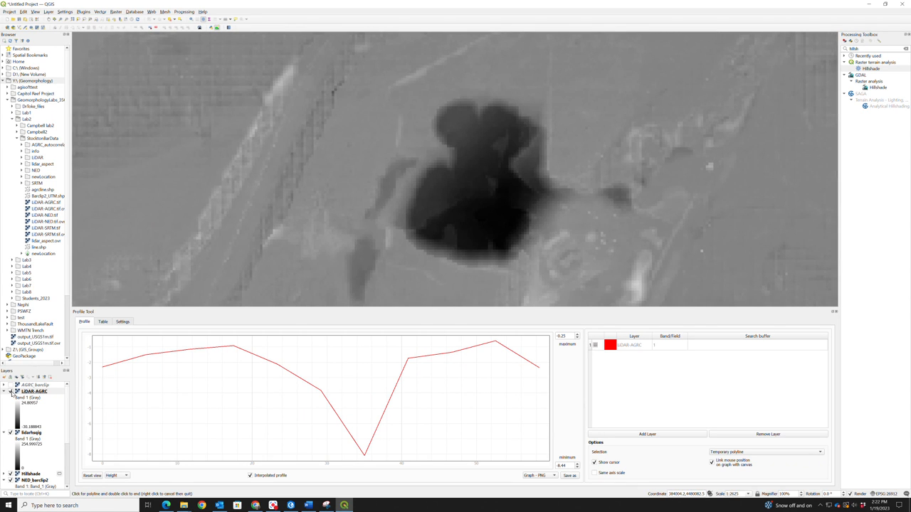
pyautogui.click(10, 391)
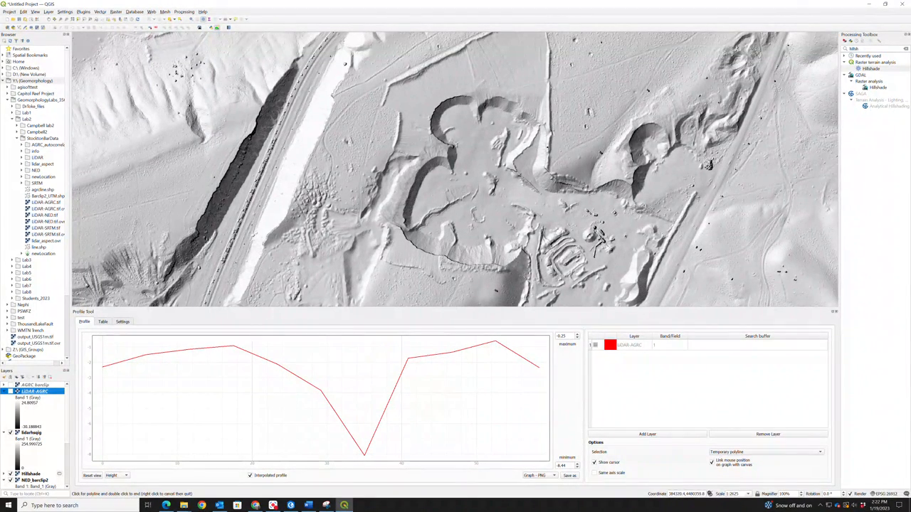
# Show the LiDAR-AGRC layer again and draw a profile line about 197 m long across the bright linear strip west of the large pit
pyautogui.click(10, 391)
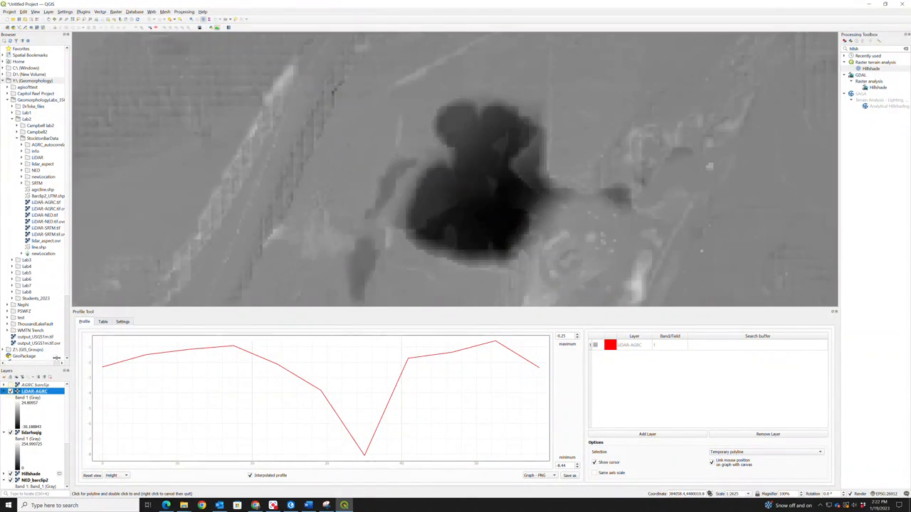
pyautogui.click(220, 156)
pyautogui.doubleClick(316, 189)
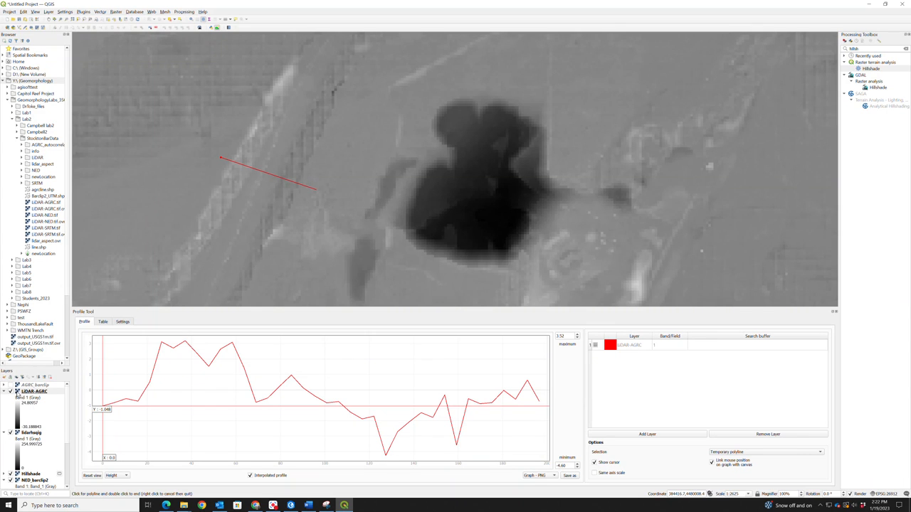
# Toggle the LiDAR-AGRC layer to compare it with the LiDAR hillshade around the profile line, and examine the wider difference raster
pyautogui.click(11, 392)
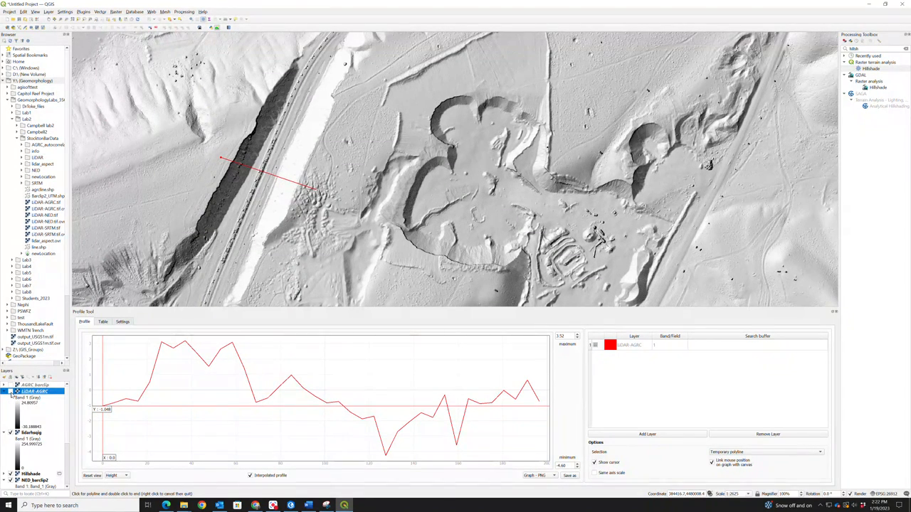
pyautogui.click(11, 392)
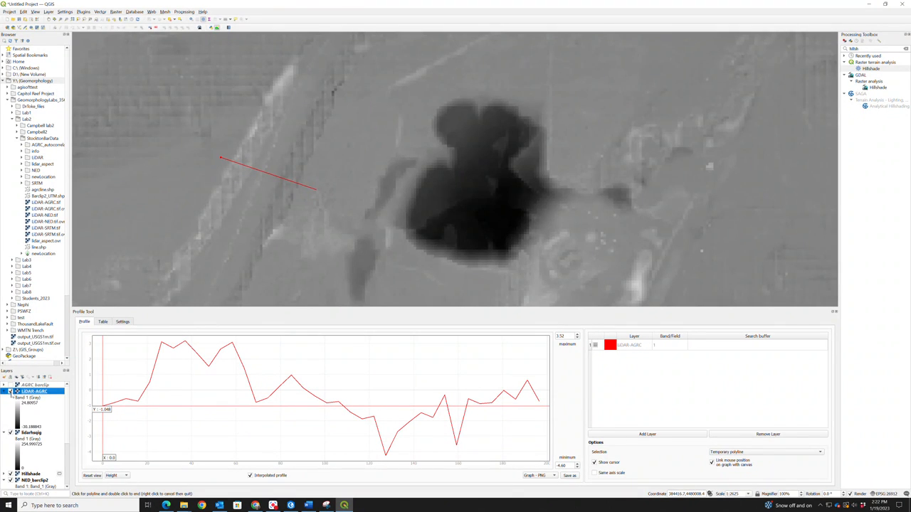
pyautogui.click(12, 392)
pyautogui.click(11, 393)
pyautogui.click(11, 392)
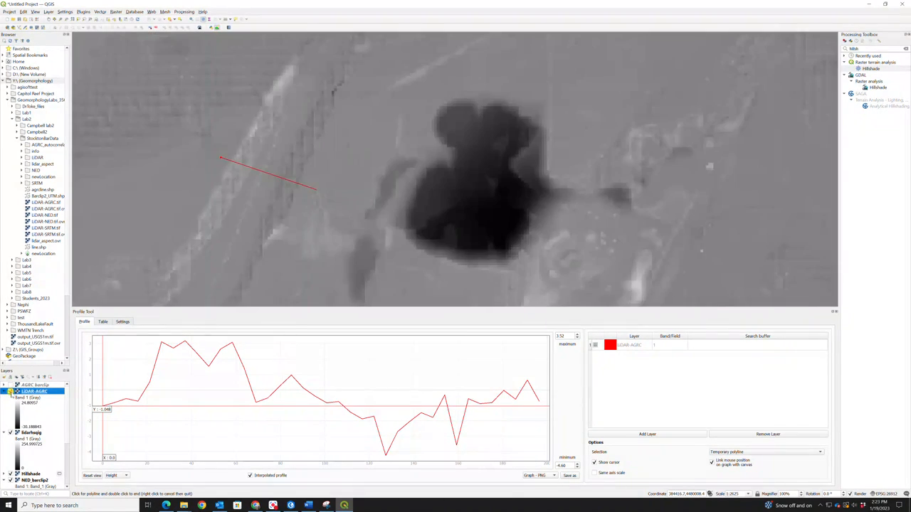
pyautogui.click(11, 392)
pyautogui.click(11, 393)
pyautogui.click(12, 392)
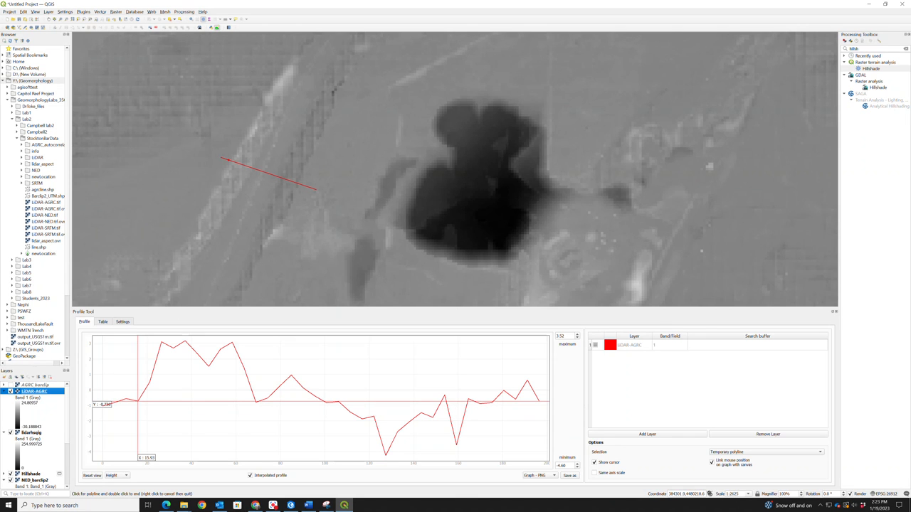
pyautogui.scroll(-2, 229, 161)
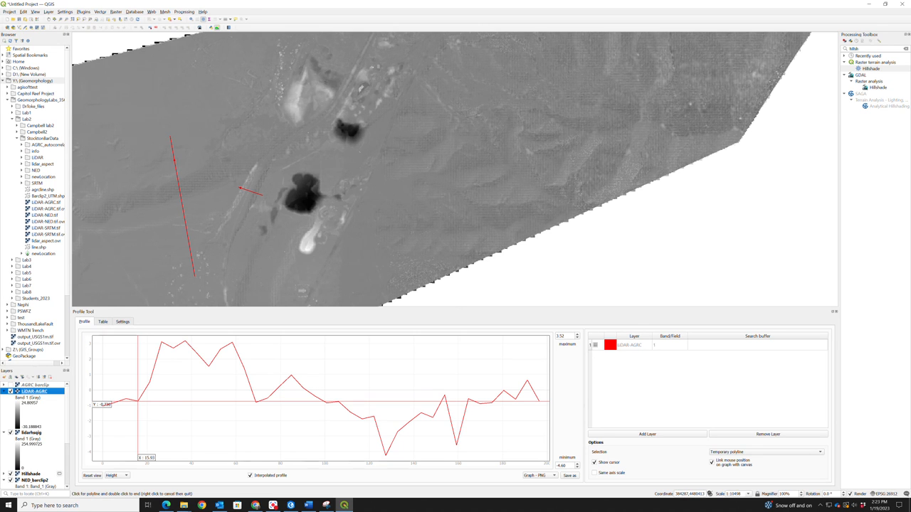
pyautogui.scroll(1, 242, 172)
pyautogui.scroll(-1, 654, 170)
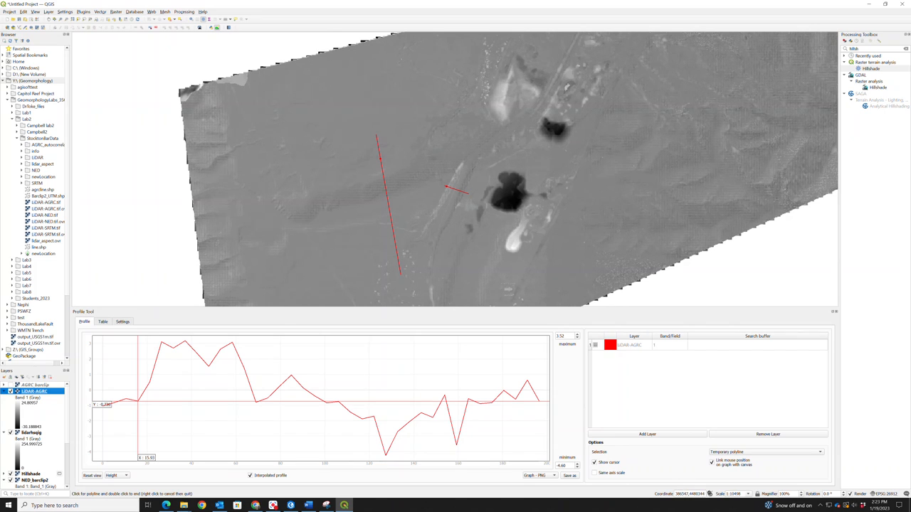
pyautogui.scroll(1, 718, 180)
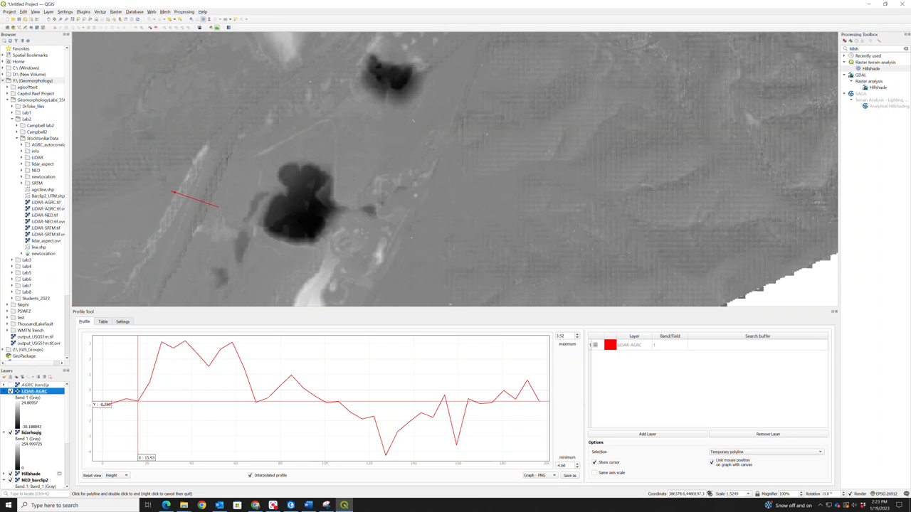
pyautogui.scroll(-1, 714, 216)
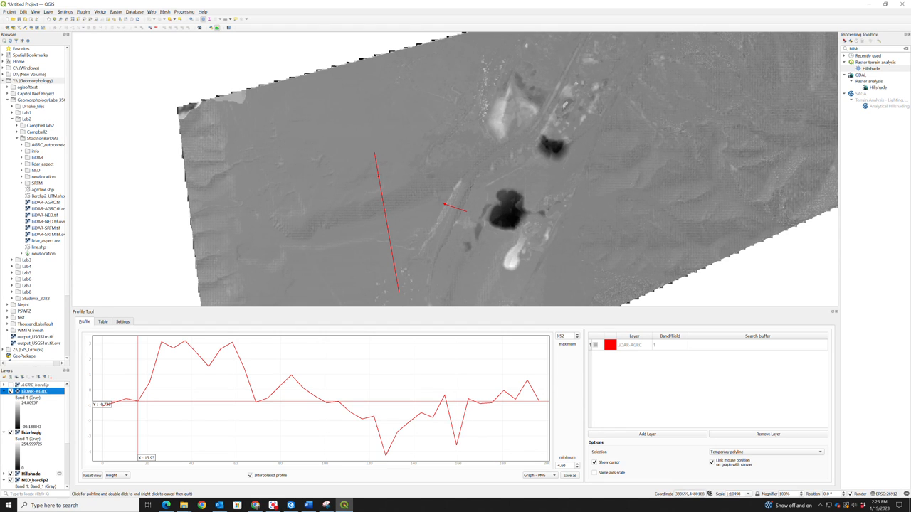
# Search the processing tools for "calcu", open the Raster calculator from Raster analysis, and enlarge its dialog
pyautogui.moveTo(860, 49); pyautogui.dragTo(841, 49)
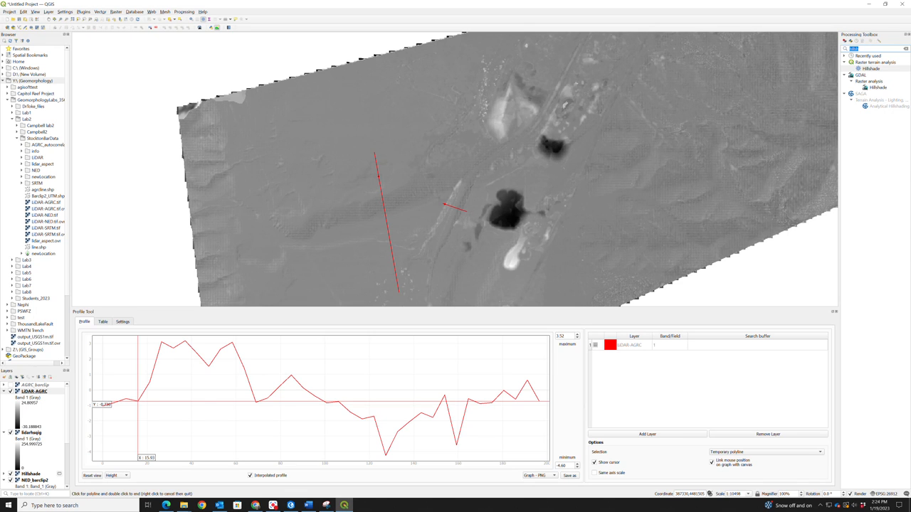
pyautogui.write('cacl')
pyautogui.press('BackSpace')
pyautogui.press('BackSpace')
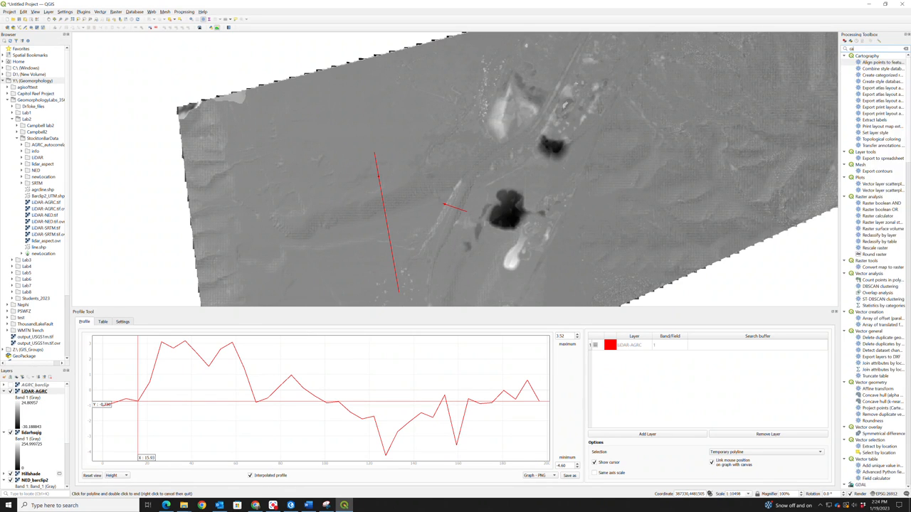
pyautogui.write('lcu')
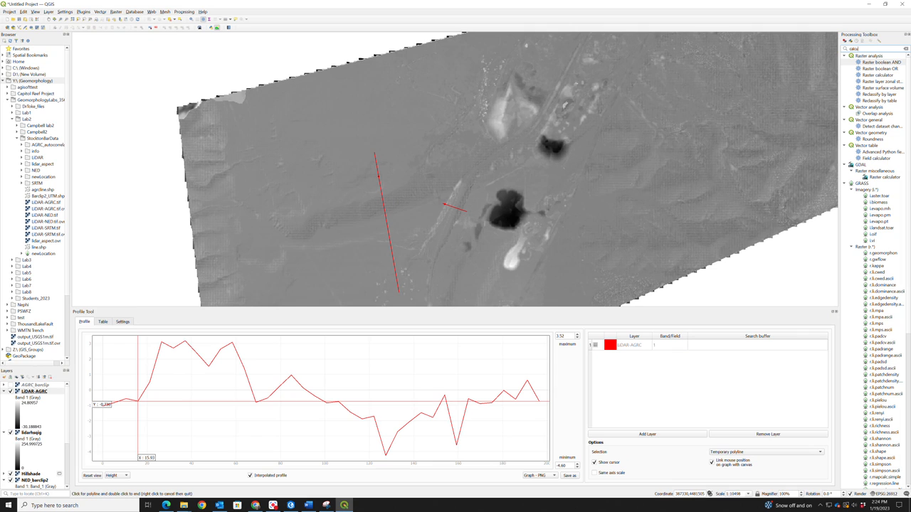
pyautogui.doubleClick(878, 74)
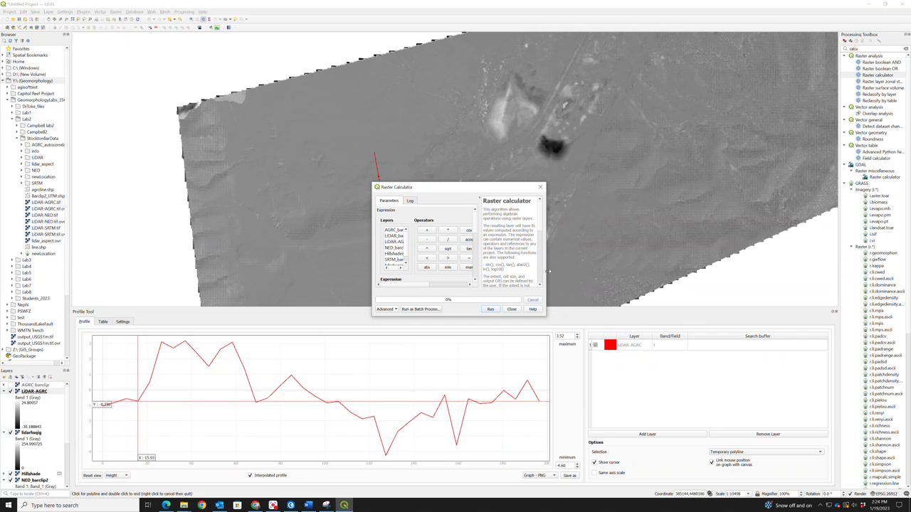
pyautogui.moveTo(547, 271); pyautogui.dragTo(767, 283)
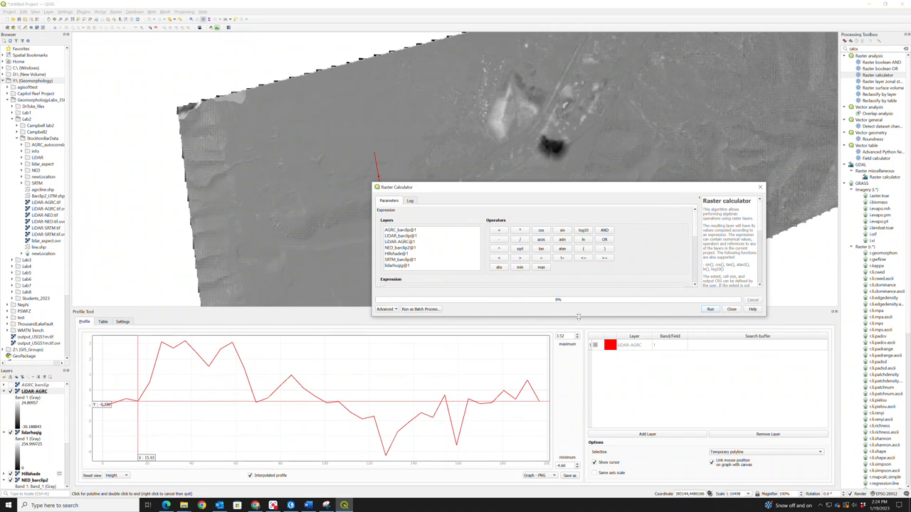
pyautogui.moveTo(580, 317); pyautogui.dragTo(580, 390)
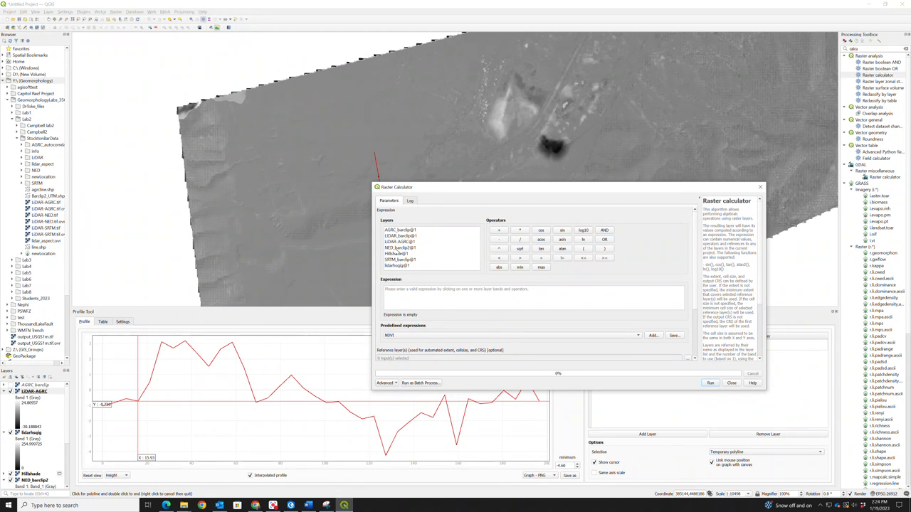
# Build the expression "NED_barclip2@1" - "SRTM_barclip@1" and try to run the calculation
pyautogui.doubleClick(399, 248)
pyautogui.click(499, 240)
pyautogui.doubleClick(400, 260)
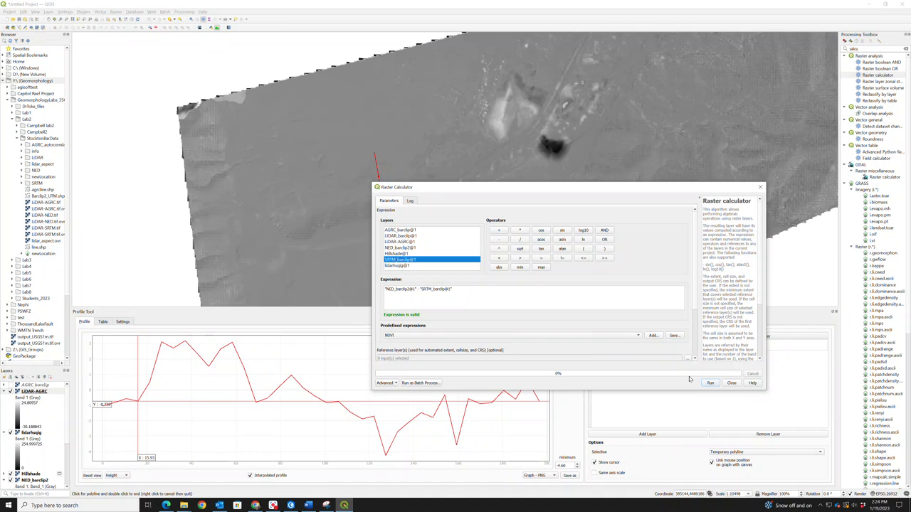
pyautogui.click(711, 384)
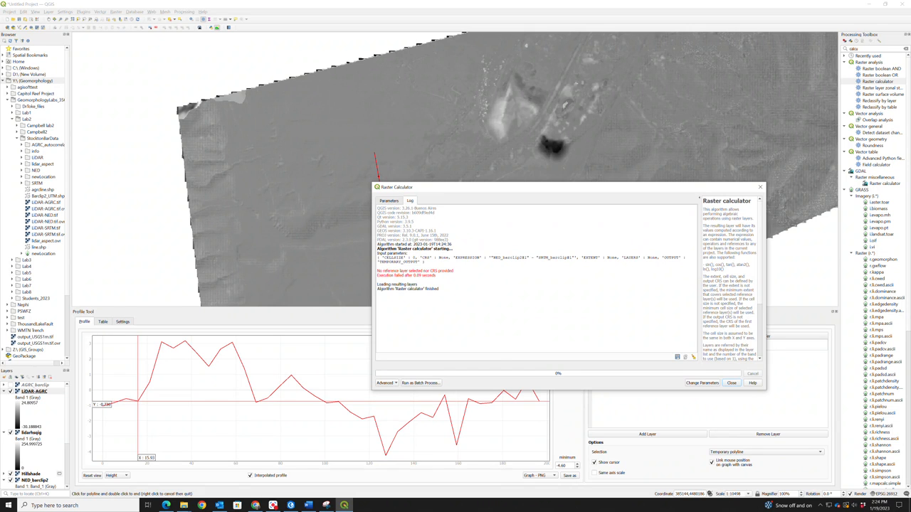
# Set the calculator's cell size to 30 and try to run the NED minus SRTM calculation again
pyautogui.click(389, 200)
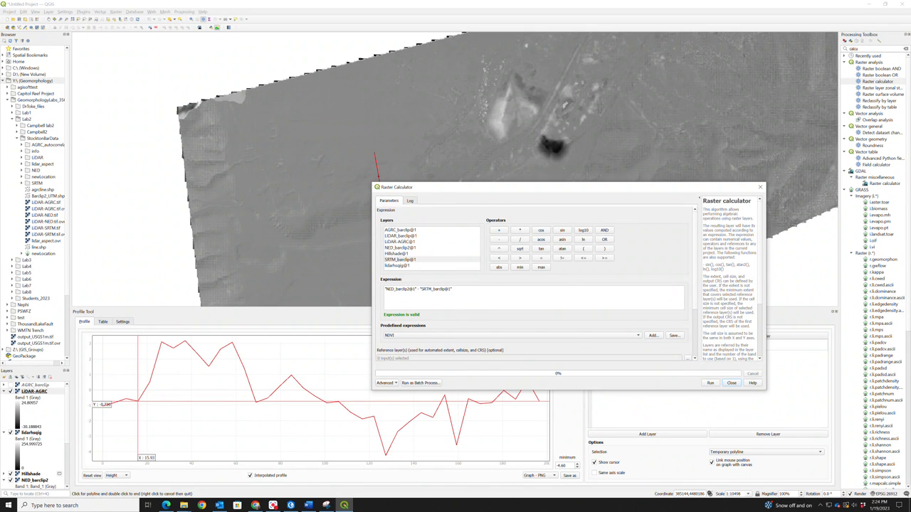
pyautogui.scroll(-4, 491, 298)
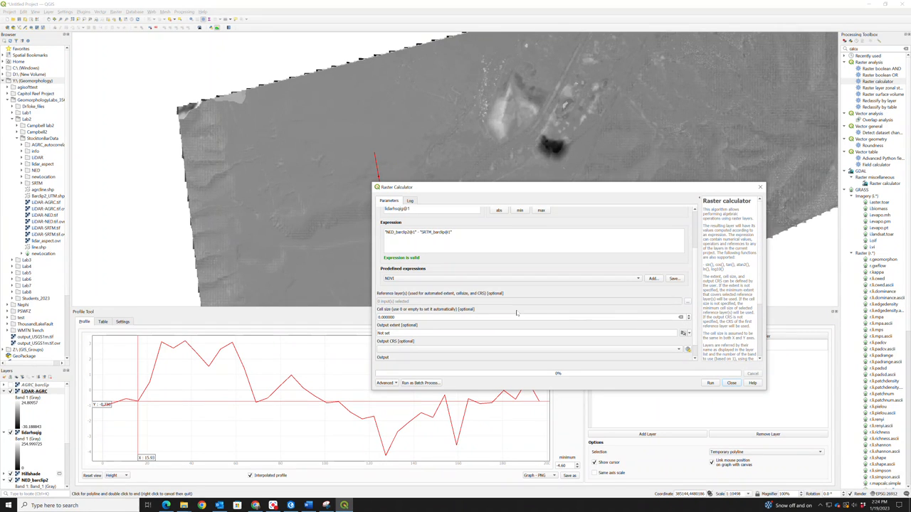
pyautogui.doubleClick(398, 317)
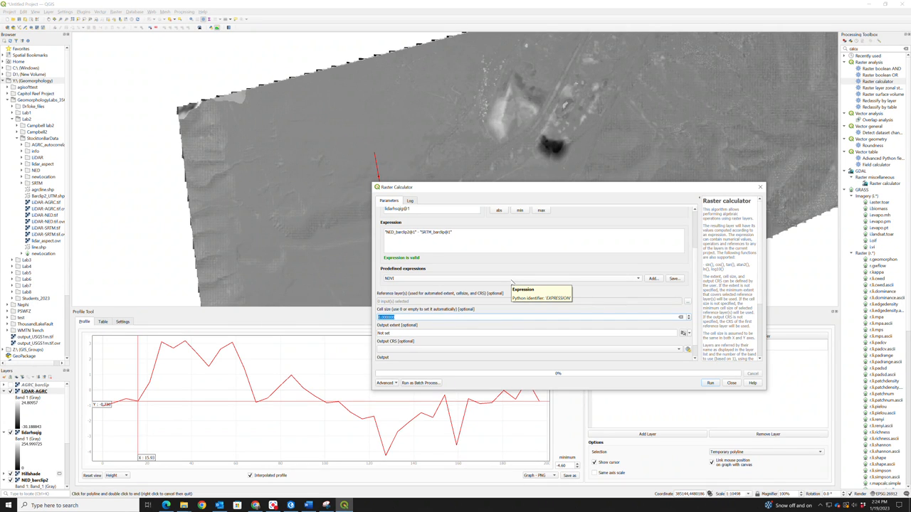
pyautogui.write('30')
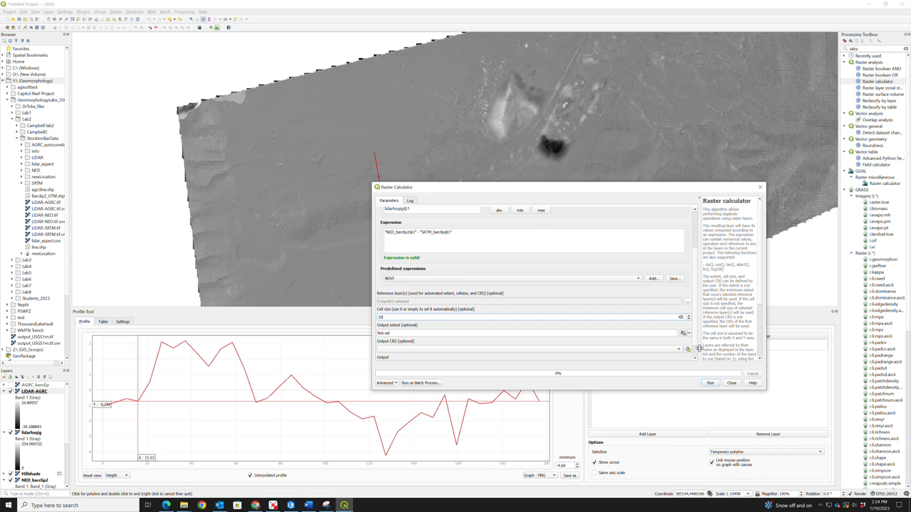
pyautogui.click(710, 384)
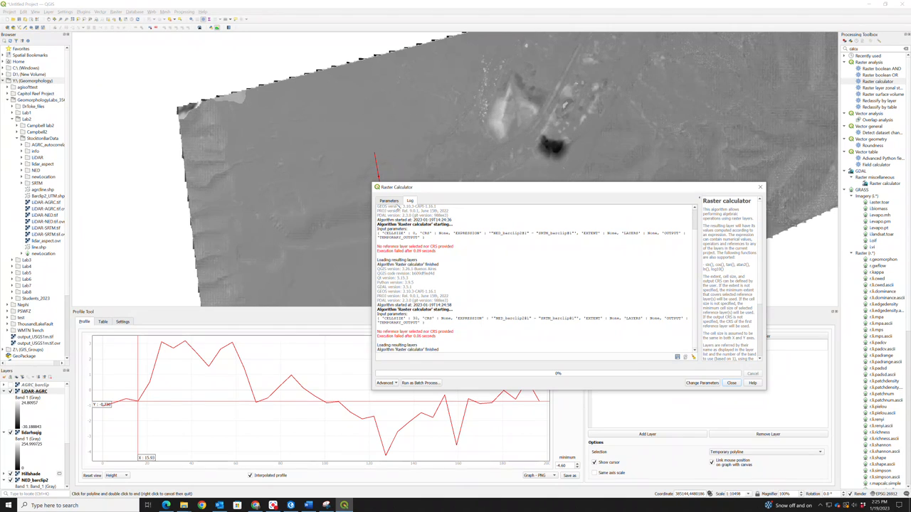
# Set the output extent to the current map canvas and the output CRS to EPSG:26912 - NAD83 / UTM zone 12N, and run the calculation
pyautogui.click(388, 201)
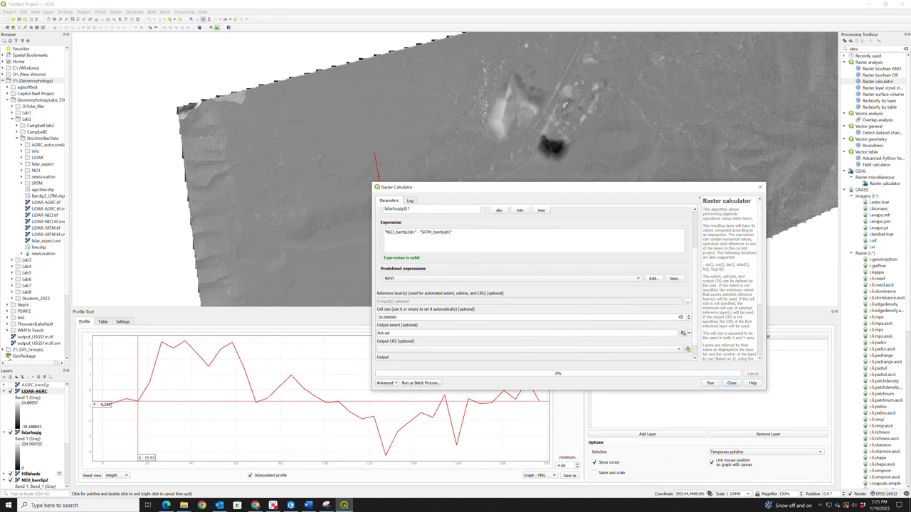
pyautogui.click(674, 333)
pyautogui.click(683, 333)
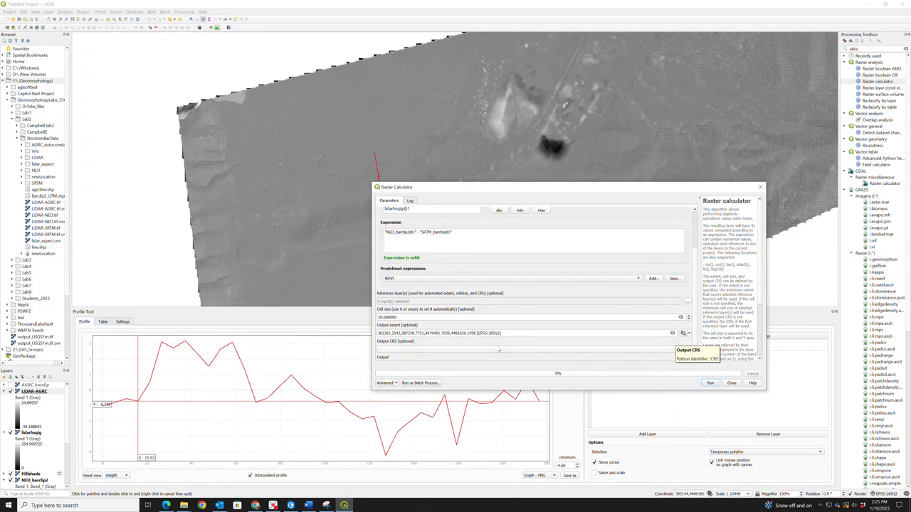
pyautogui.click(533, 352)
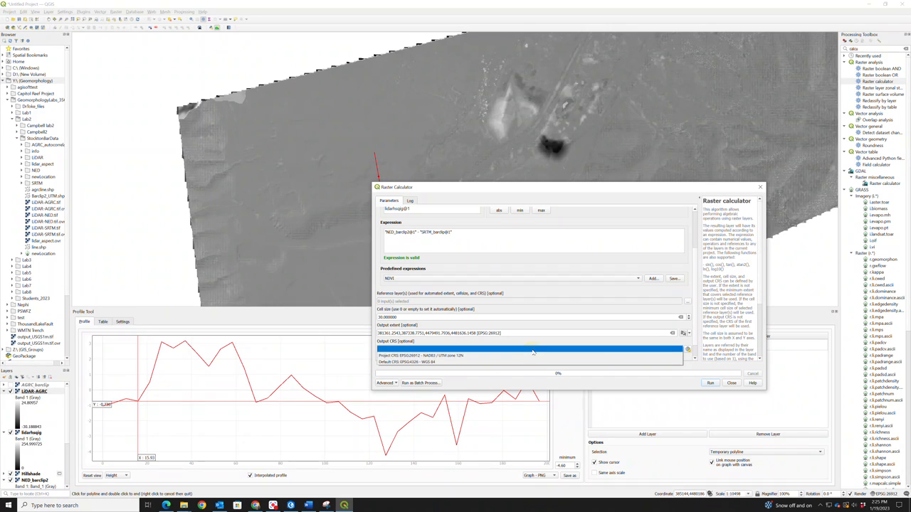
pyautogui.click(486, 357)
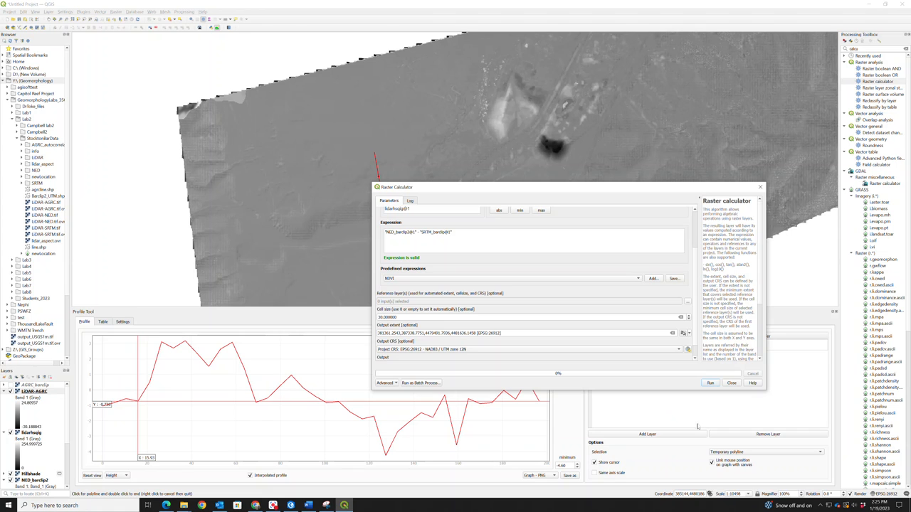
pyautogui.click(708, 384)
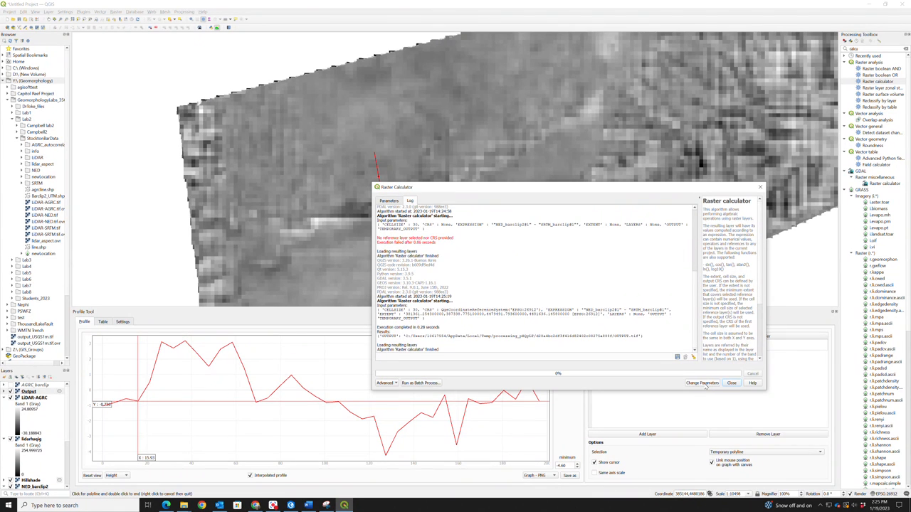
# Zoom to the Output raster and close the Raster Calculator to view the NED minus SRTM difference
pyautogui.rightClick(28, 392)
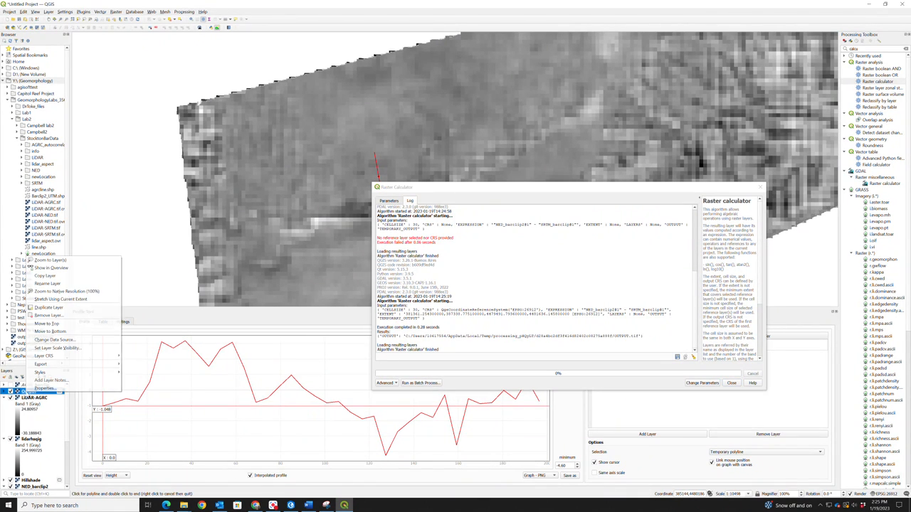
pyautogui.click(54, 261)
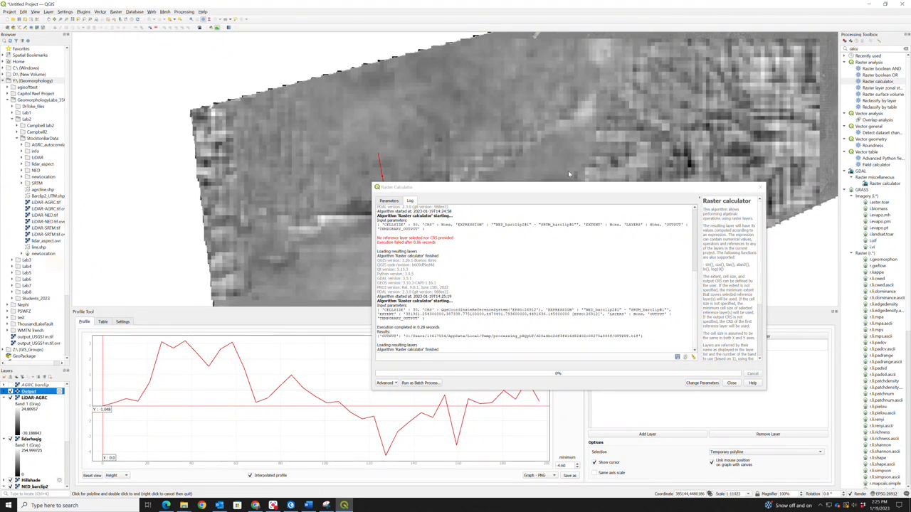
pyautogui.click(760, 187)
pyautogui.scroll(-2, 747, 176)
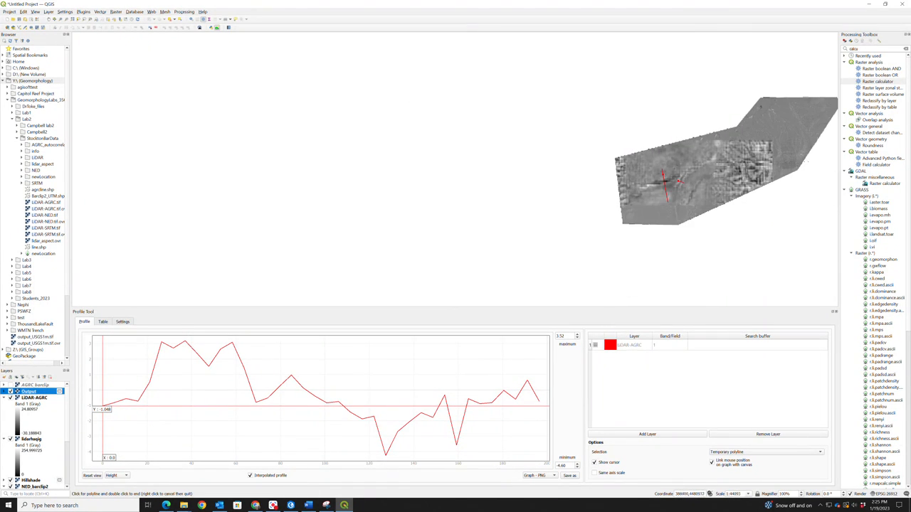
pyautogui.scroll(2, 745, 172)
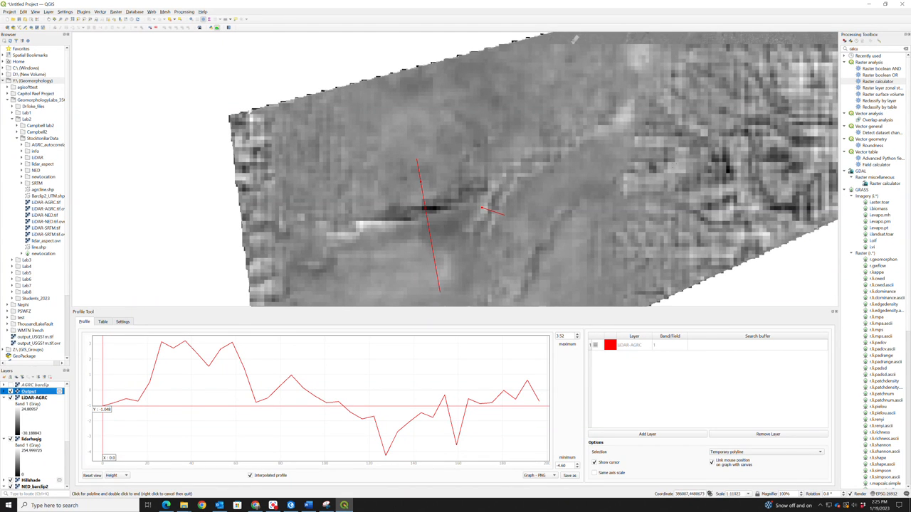
# Draw a profile line about 860 m long across the dark band, adding Output to the plot and hiding the LiDAR-AGRC curve
pyautogui.click(409, 157)
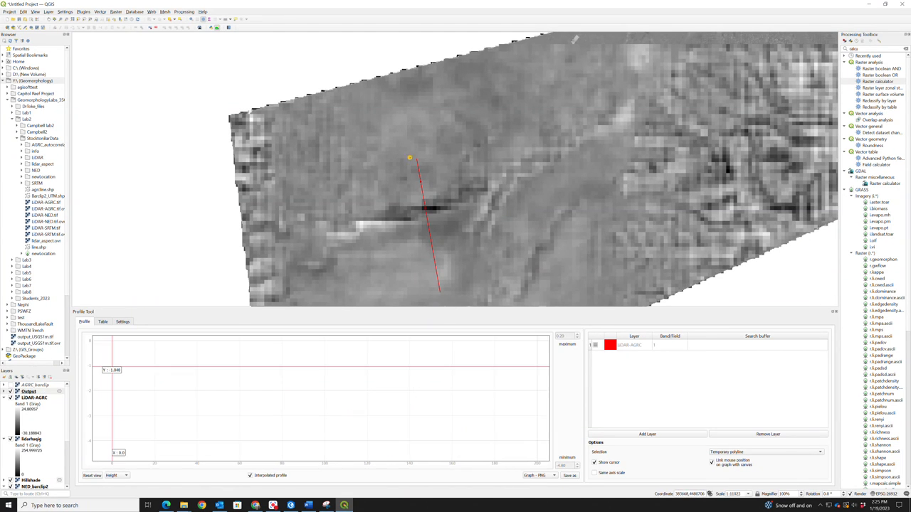
pyautogui.doubleClick(457, 251)
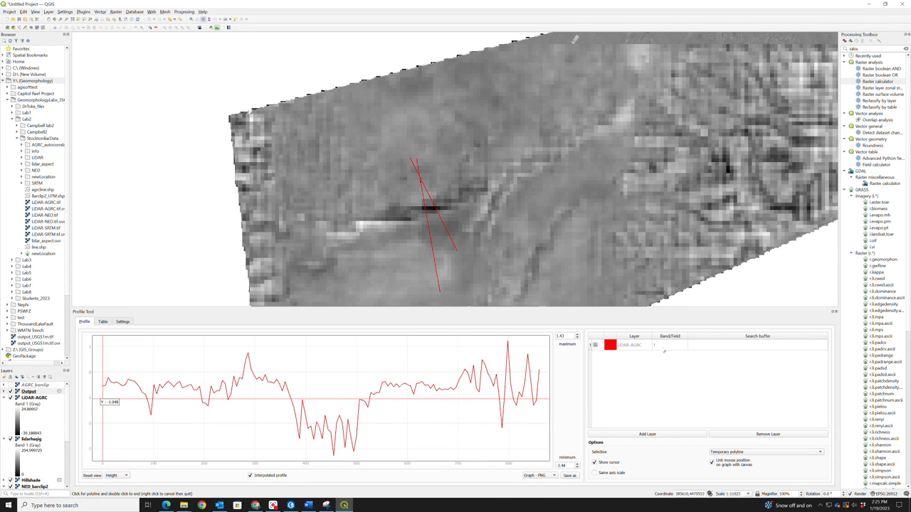
pyautogui.click(631, 436)
pyautogui.click(595, 346)
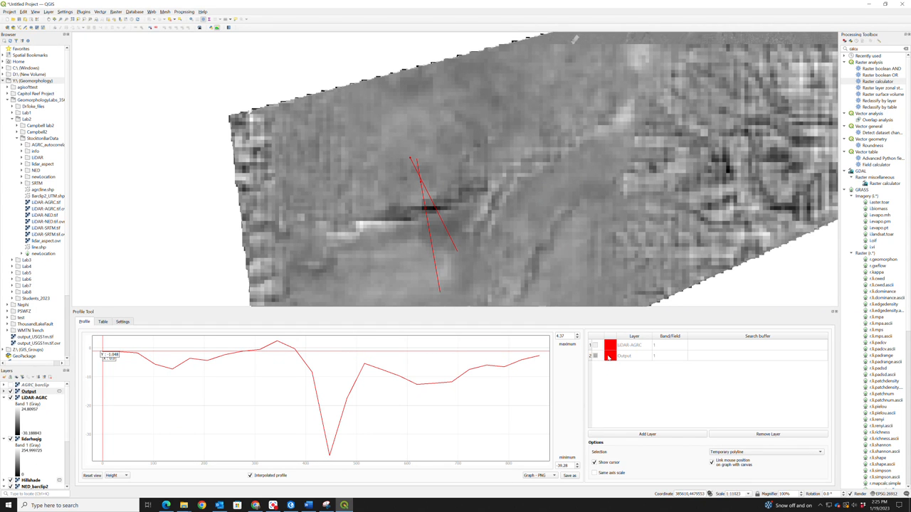
# Set the Output profile curve's color to #5500ff
pyautogui.click(609, 356)
pyautogui.click(389, 234)
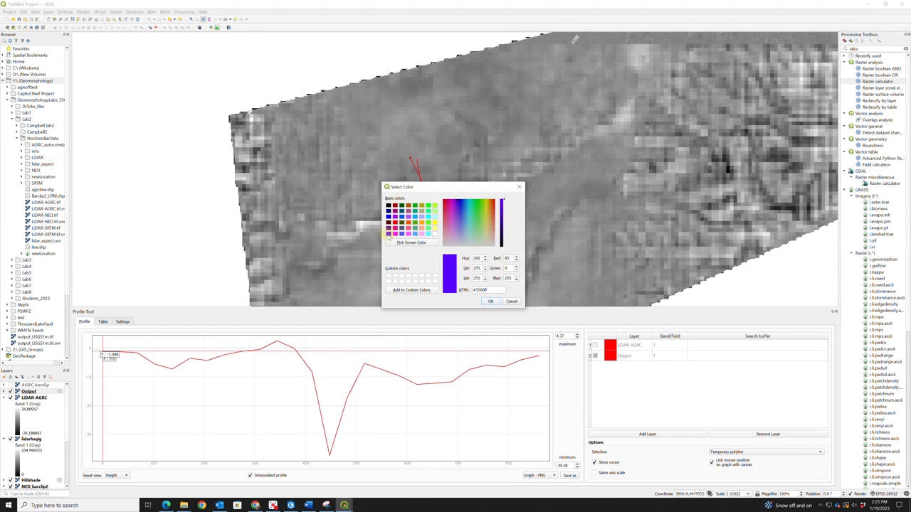
pyautogui.click(491, 302)
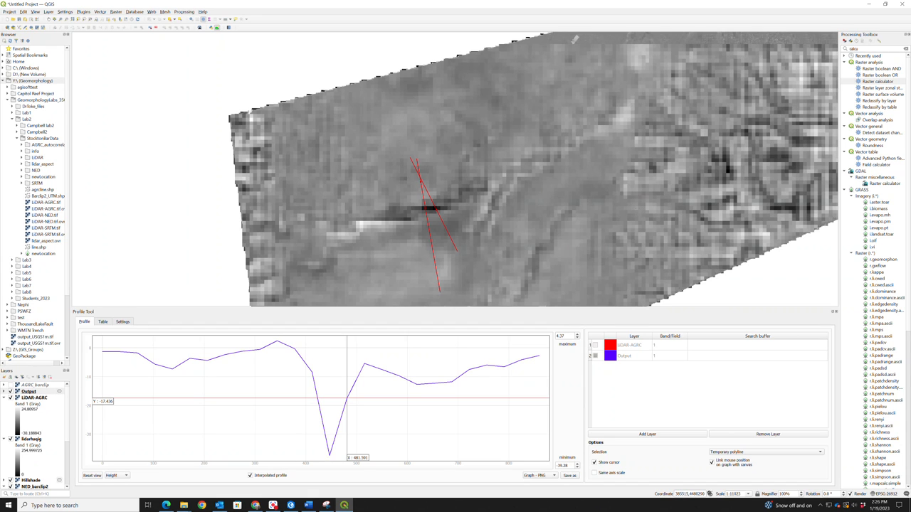
pyautogui.scroll(-1, 635, 209)
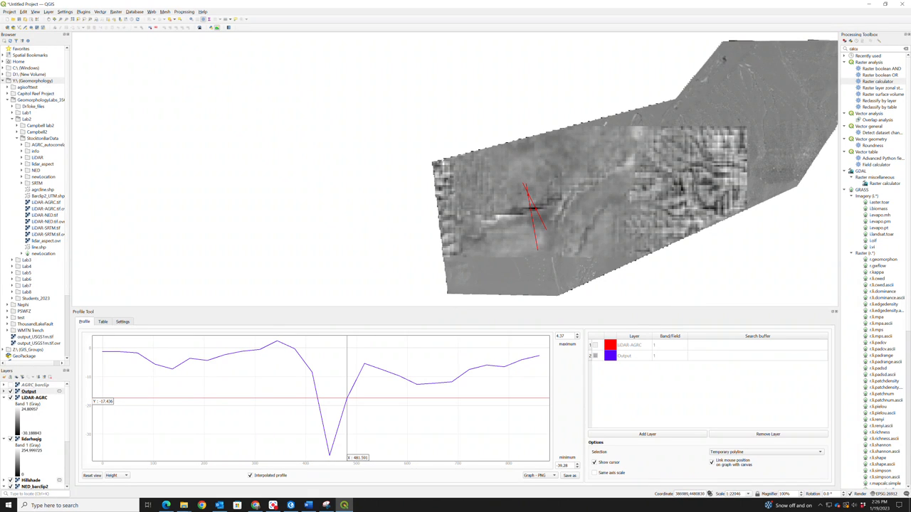